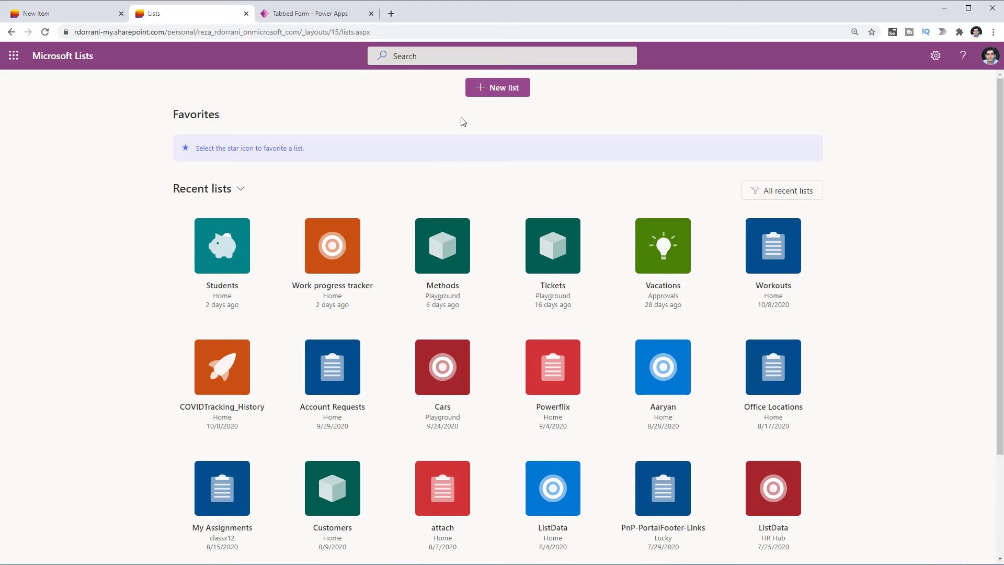
Step: Preview the Work progress tracker list template and its available save locations, leaving the dialog without creating a list
{"action": "left_click", "coordinate": [492, 96]}
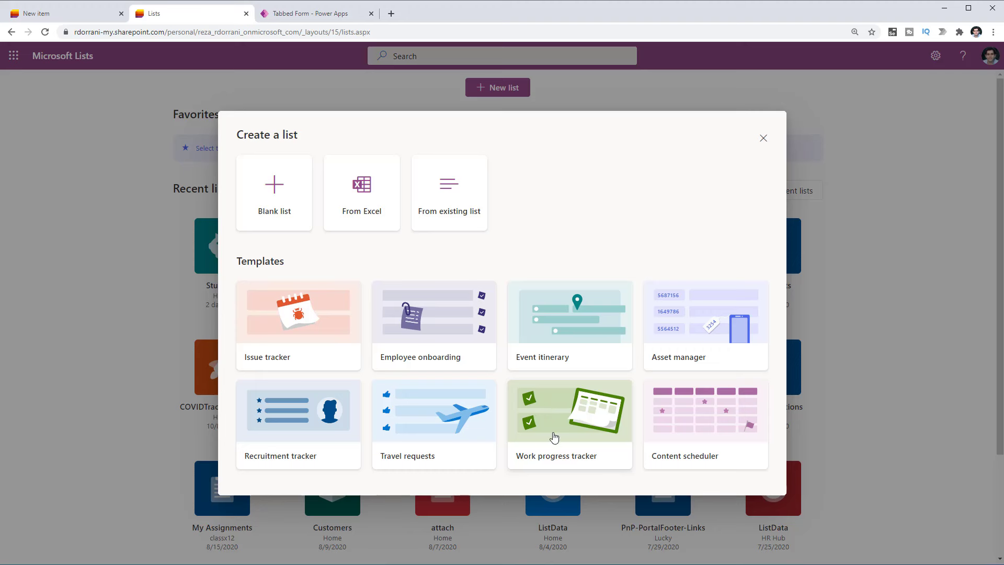
{"action": "left_click", "coordinate": [556, 466]}
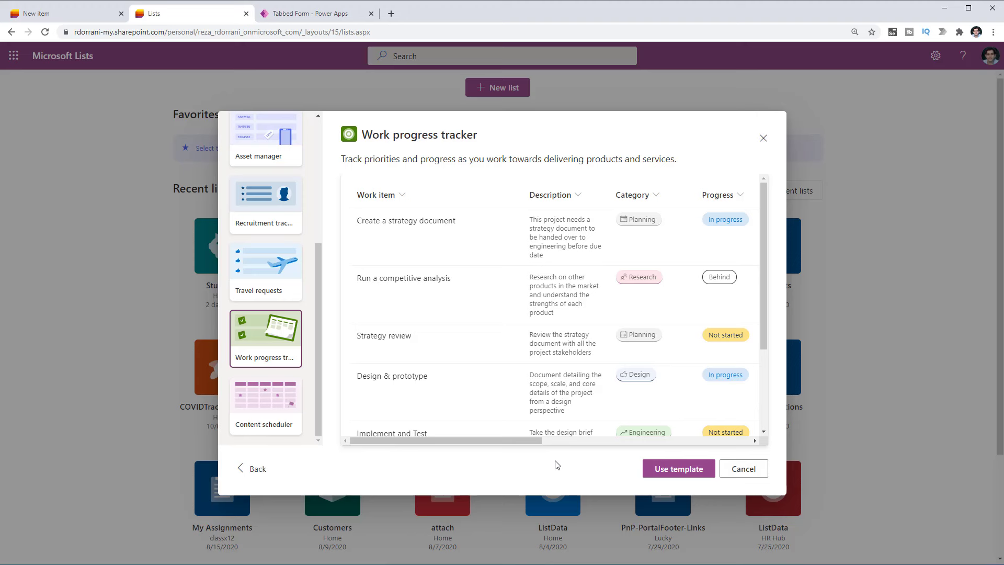
{"action": "left_click", "coordinate": [666, 471]}
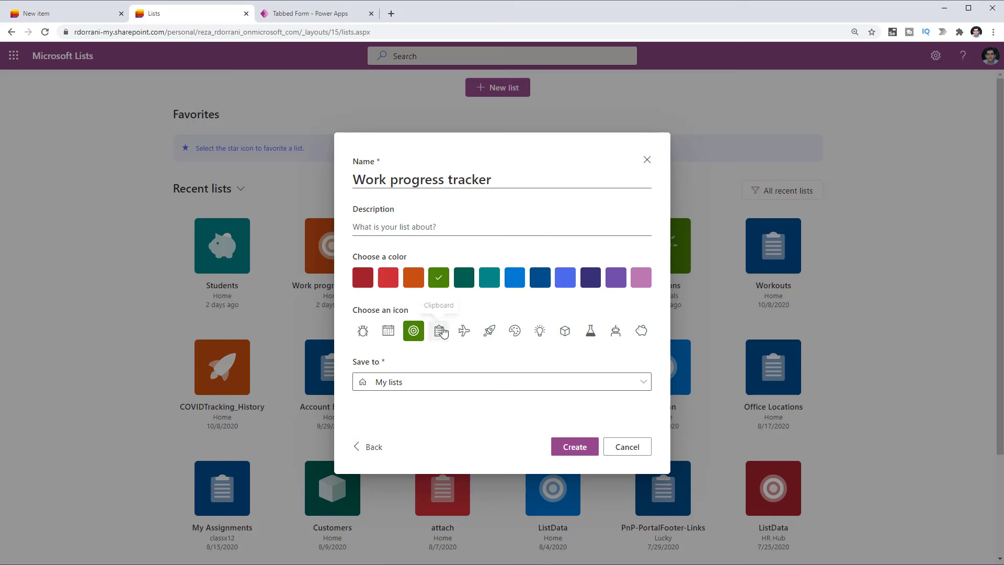
{"action": "left_click", "coordinate": [475, 383]}
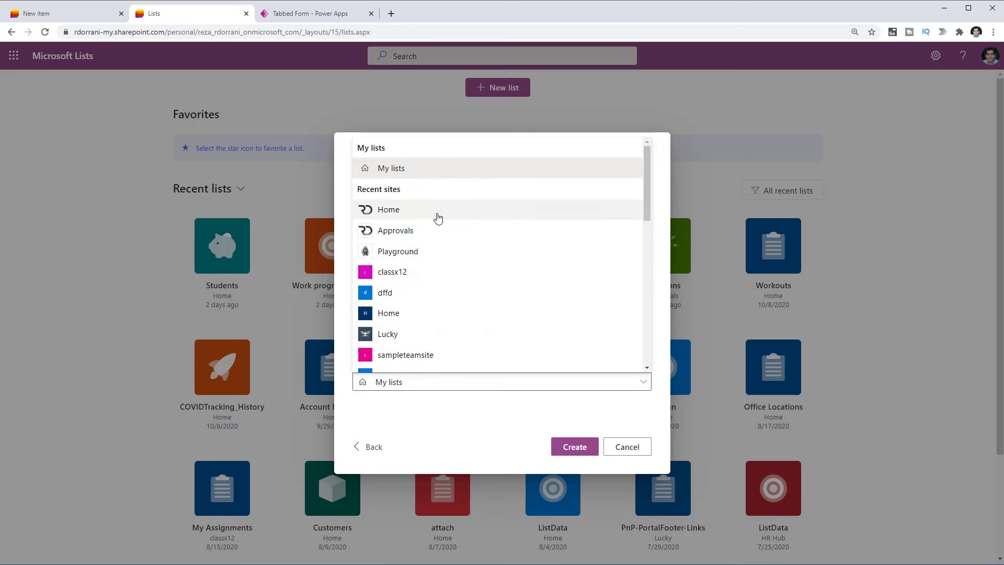
{"action": "left_click", "coordinate": [620, 445]}
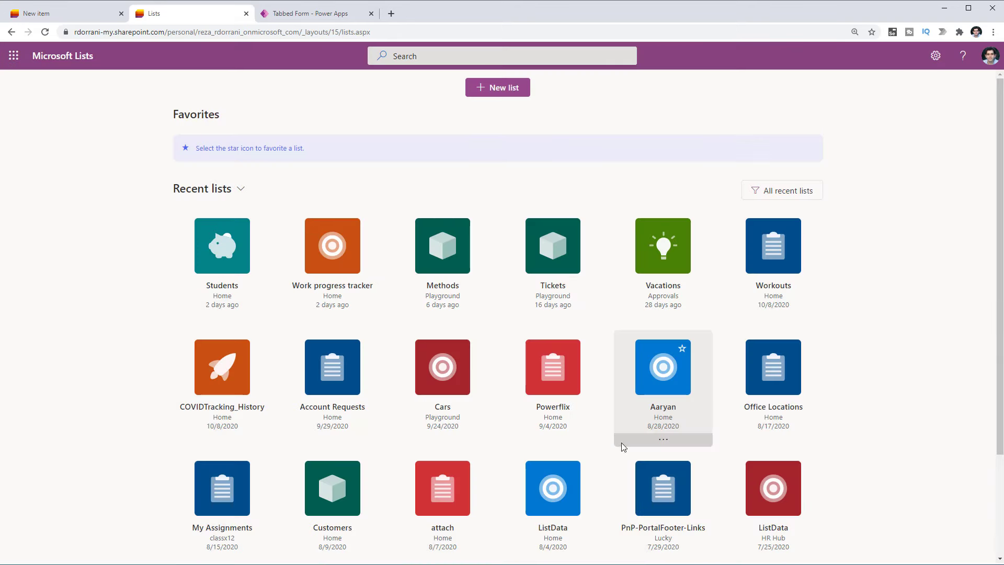
Step: Switch to the existing Work progress tracker list and review all fields of its new item form
{"action": "left_click", "coordinate": [74, 19]}
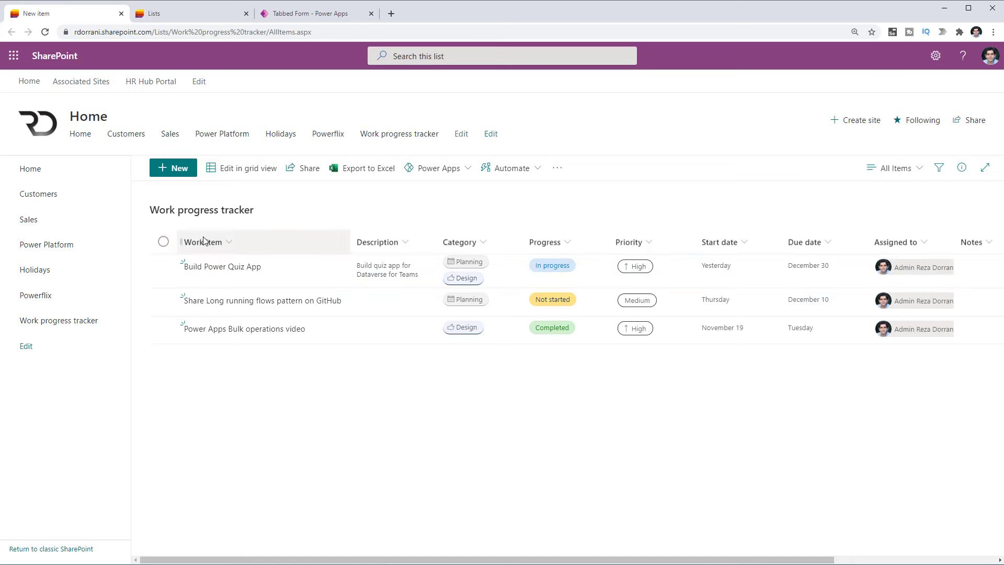
{"action": "left_click", "coordinate": [164, 176]}
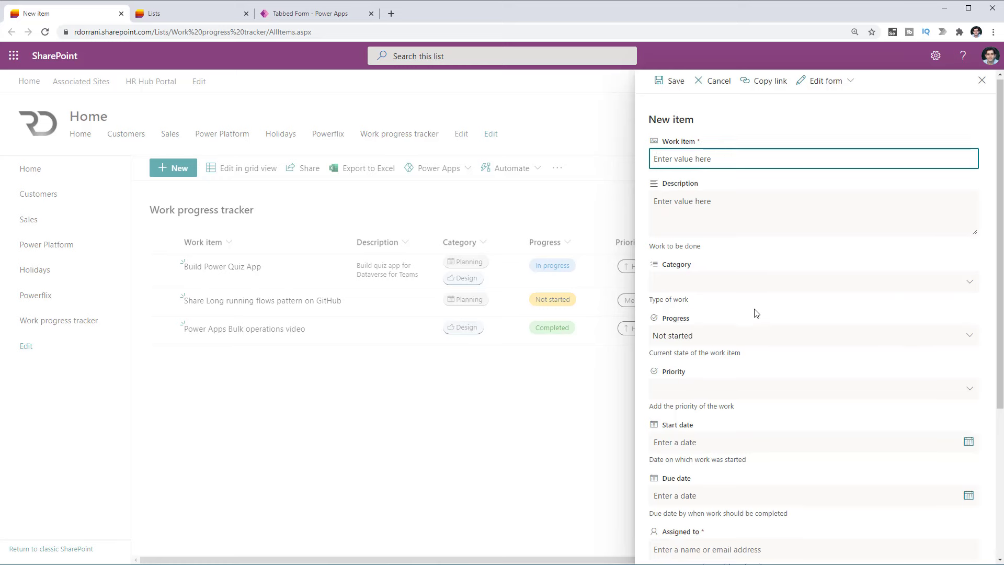
{"action": "scroll", "coordinate": [755, 311], "scroll_direction": "down", "scroll_amount": 1}
{"action": "scroll", "coordinate": [755, 310], "scroll_direction": "down", "scroll_amount": 1}
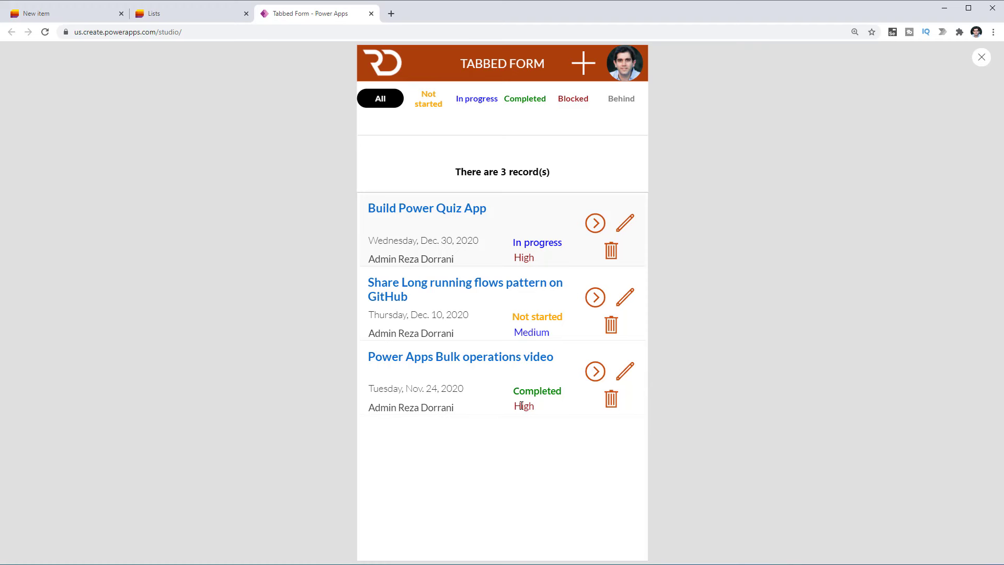
Step: Try the Tabbed Form app's Not started and Completed filters, return to All, and close the preview
{"action": "left_click", "coordinate": [428, 99]}
{"action": "left_click", "coordinate": [394, 104]}
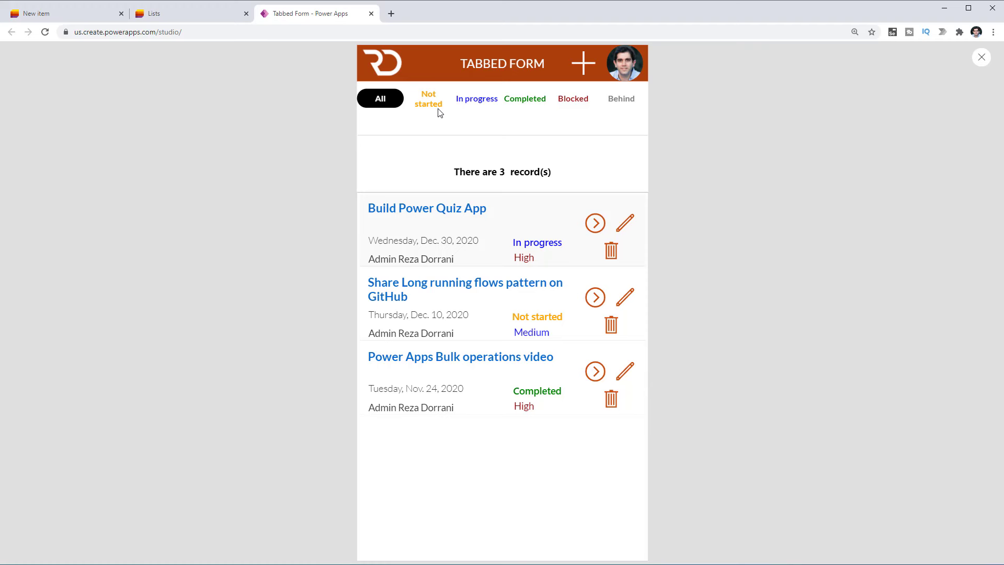
{"action": "left_click", "coordinate": [528, 100]}
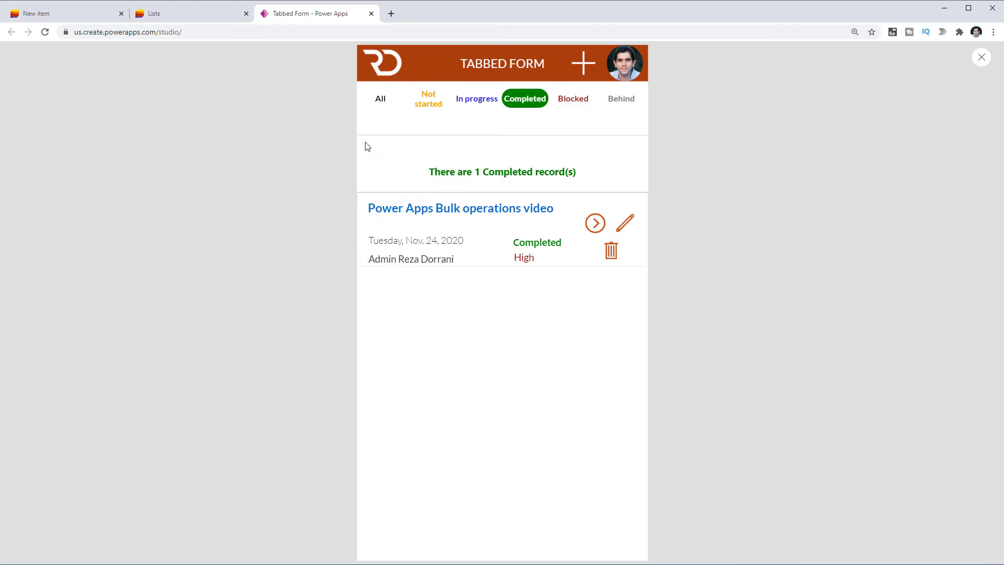
{"action": "left_click", "coordinate": [380, 99]}
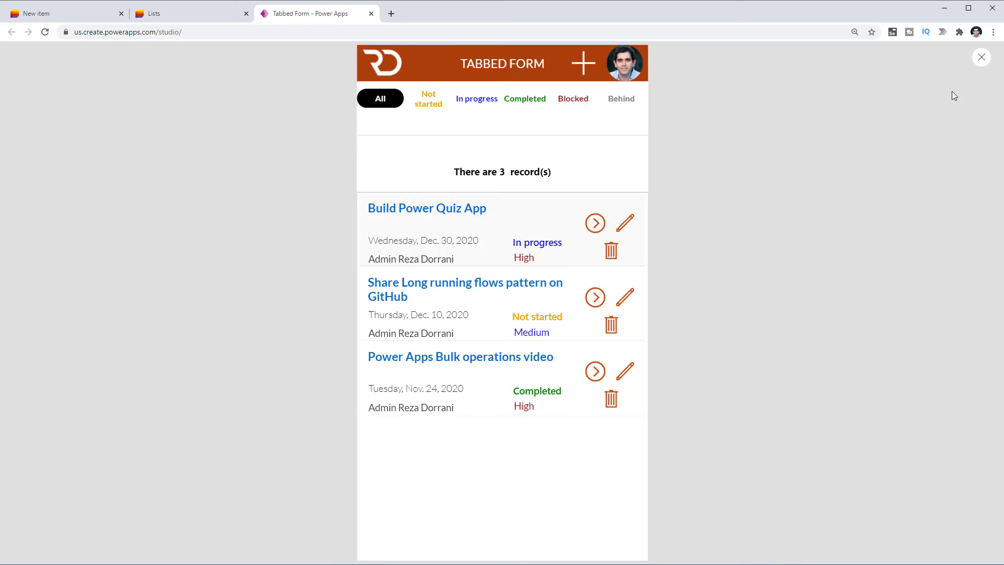
{"action": "left_click", "coordinate": [981, 57]}
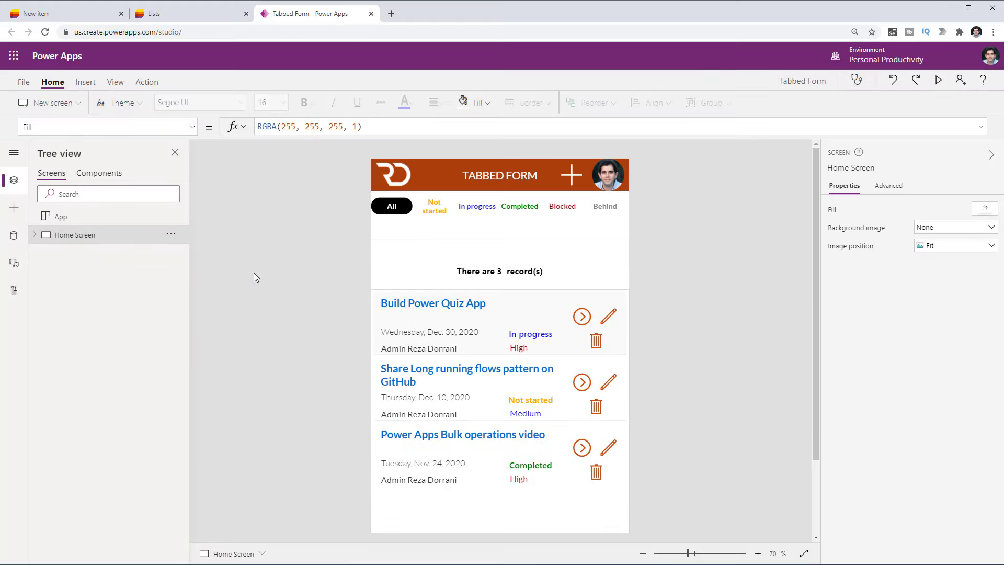
Step: Add a blank screen named Form Screen and paste the copied WORK ITEM FORM header onto it
{"action": "left_click", "coordinate": [73, 104]}
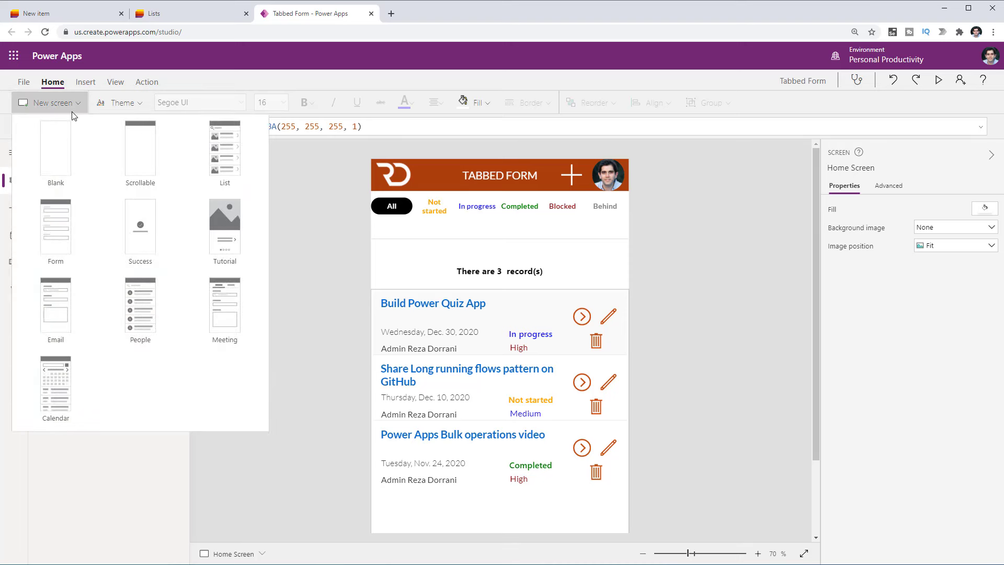
{"action": "left_click", "coordinate": [73, 142]}
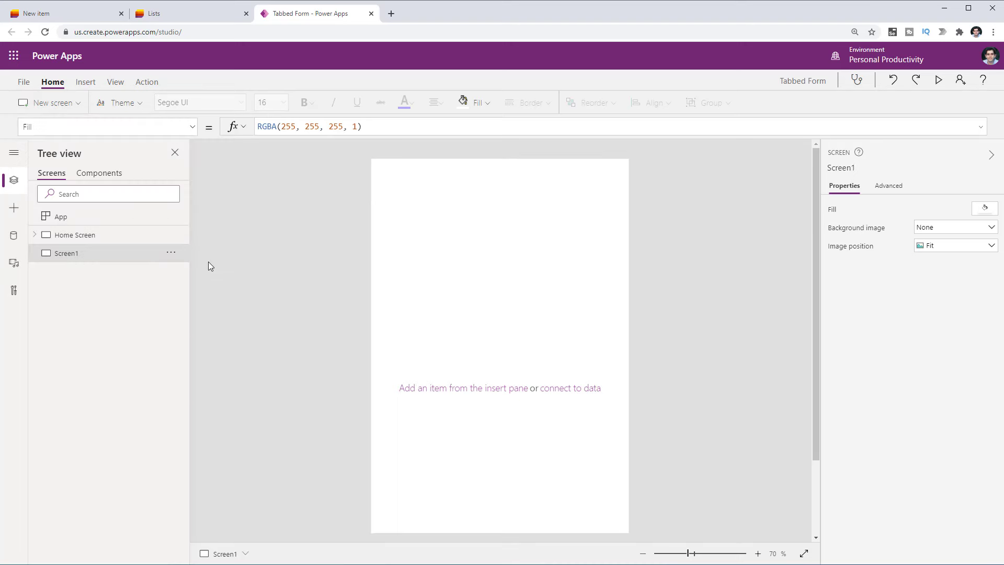
{"action": "double_click", "coordinate": [73, 253]}
{"action": "type", "text": "Form Screen"}
{"action": "key", "text": "Return"}
{"action": "key", "text": "ctrl+v"}
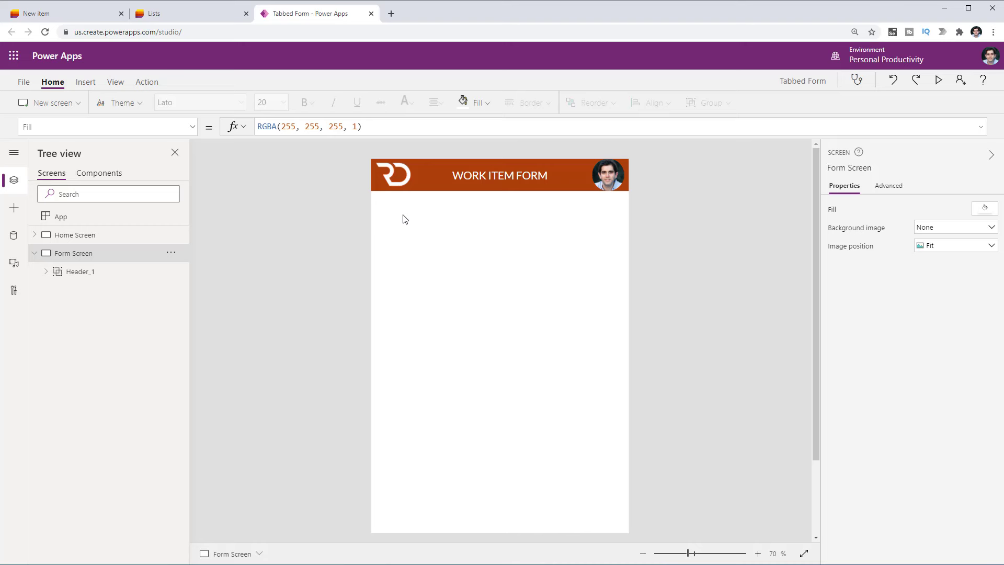
Step: Check the connection details of the Work progress tracker data source in the app
{"action": "left_click", "coordinate": [20, 239]}
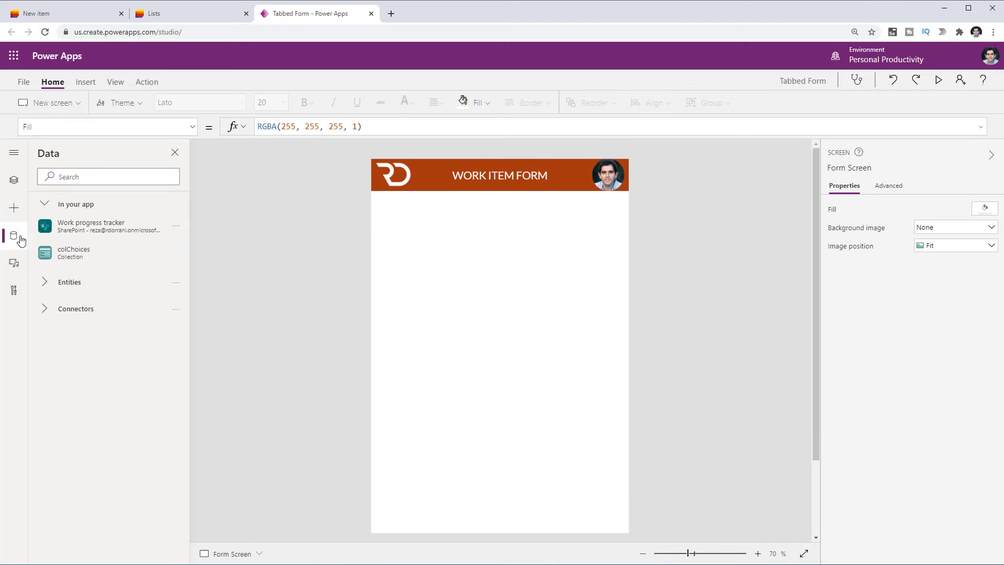
{"action": "mouse_move", "coordinate": [91, 233]}
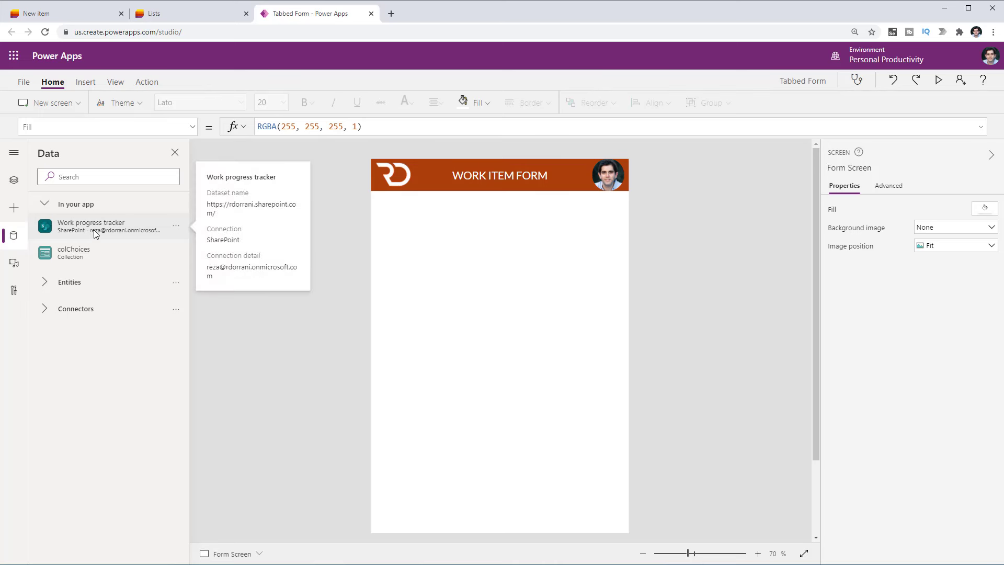
{"action": "left_click", "coordinate": [175, 152]}
Step: Insert an edit form on Form Screen and move it just below the header, to about Y 102
{"action": "left_click", "coordinate": [88, 82]}
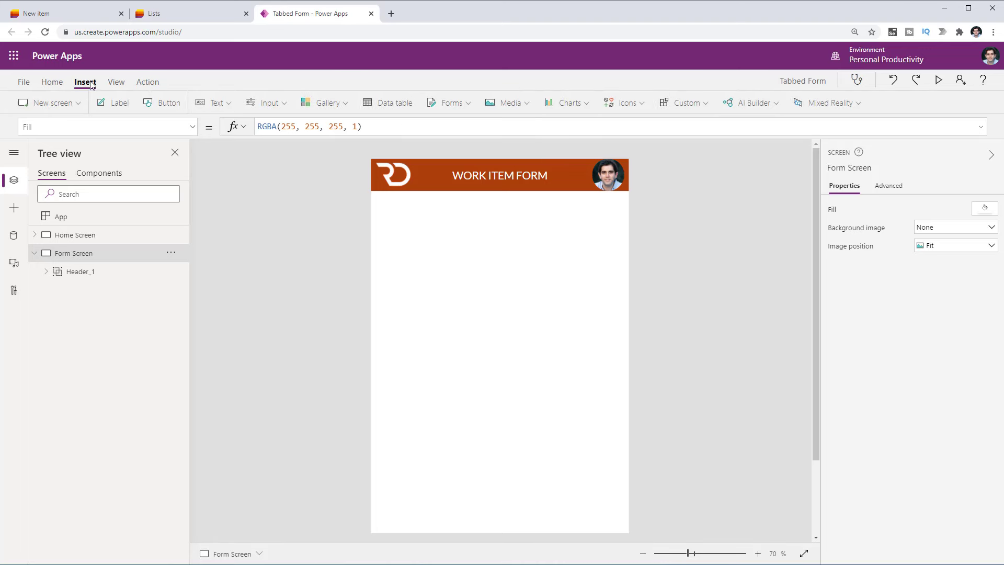
{"action": "left_click", "coordinate": [450, 103]}
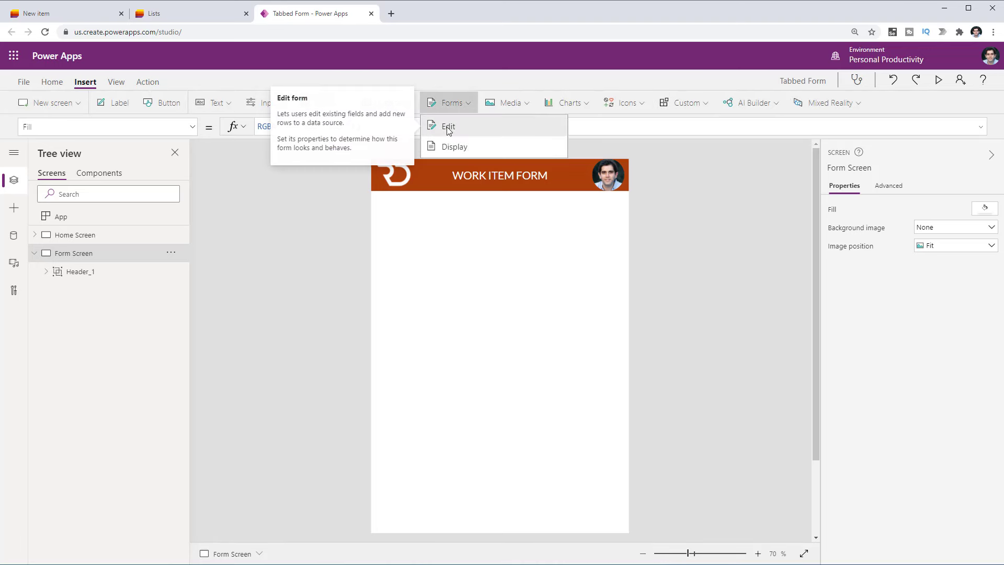
{"action": "left_click", "coordinate": [431, 127]}
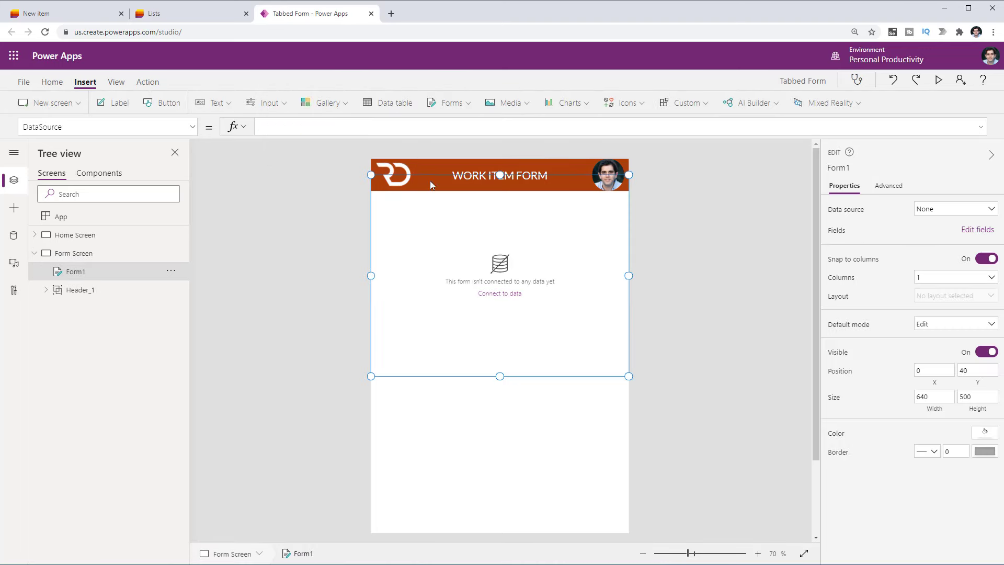
{"action": "left_click_drag", "start_coordinate": [432, 172], "coordinate": [431, 197]}
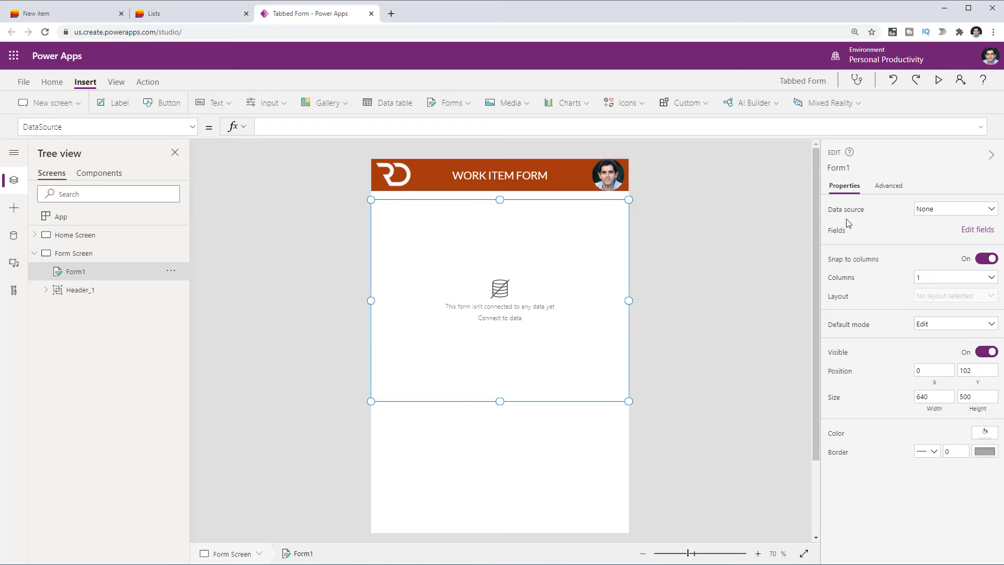
Step: Connect the form to Work progress tracker and fit it below the header at Y 80 with a height of 1056
{"action": "left_click", "coordinate": [933, 210]}
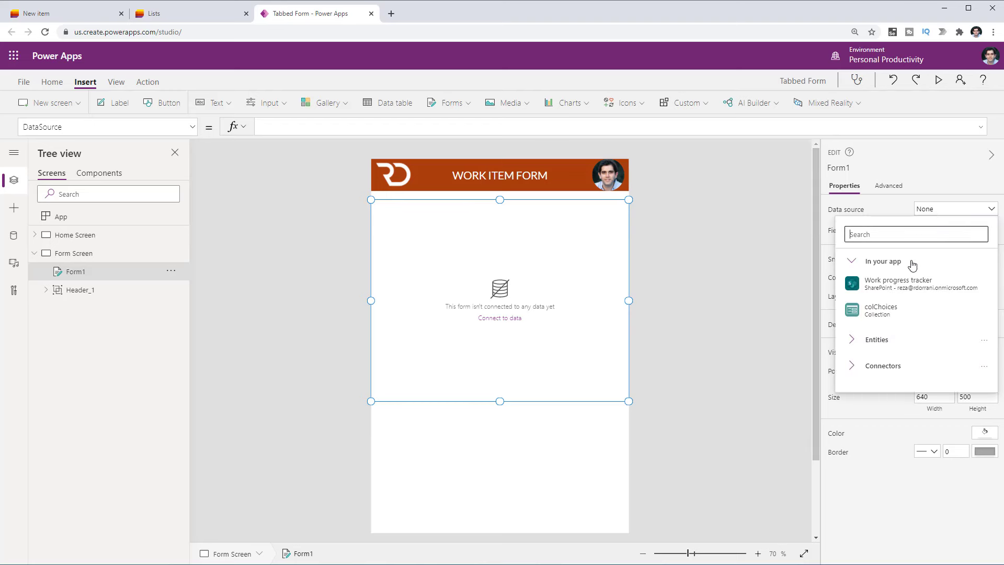
{"action": "left_click", "coordinate": [908, 284]}
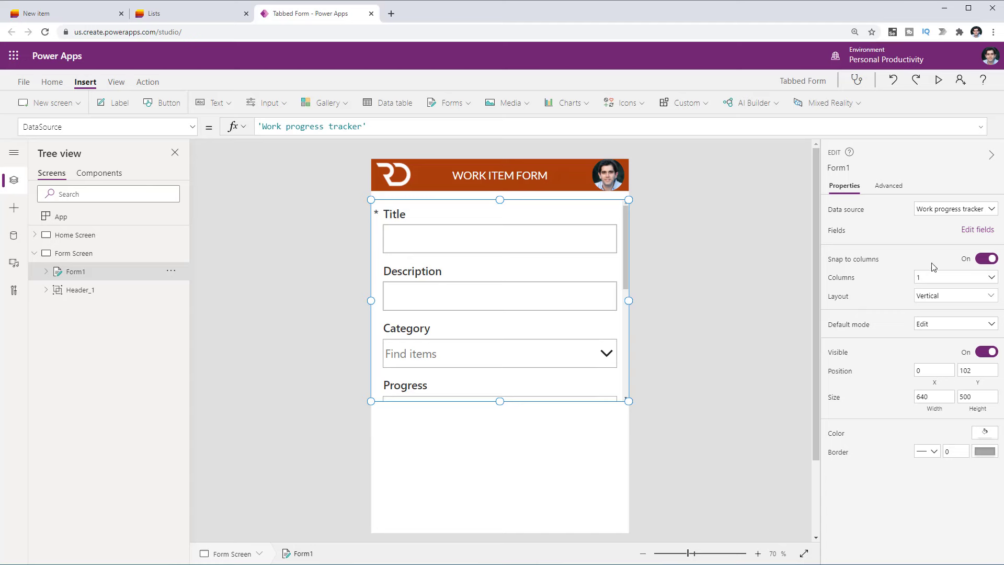
{"action": "left_click", "coordinate": [969, 230]}
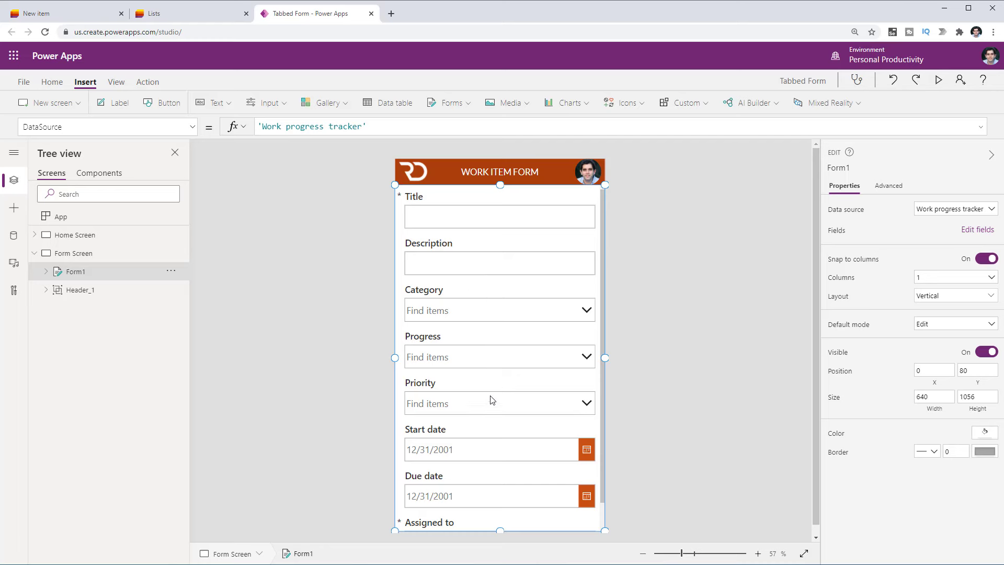
{"action": "mouse_move", "coordinate": [501, 530]}
{"action": "left_mouse_down"}
{"action": "mouse_move", "coordinate": [501, 483]}
{"action": "mouse_move", "coordinate": [506, 543]}
{"action": "left_mouse_up"}
Step: Preview the form screen, and set the form's default mode to New
{"action": "left_click", "coordinate": [939, 80]}
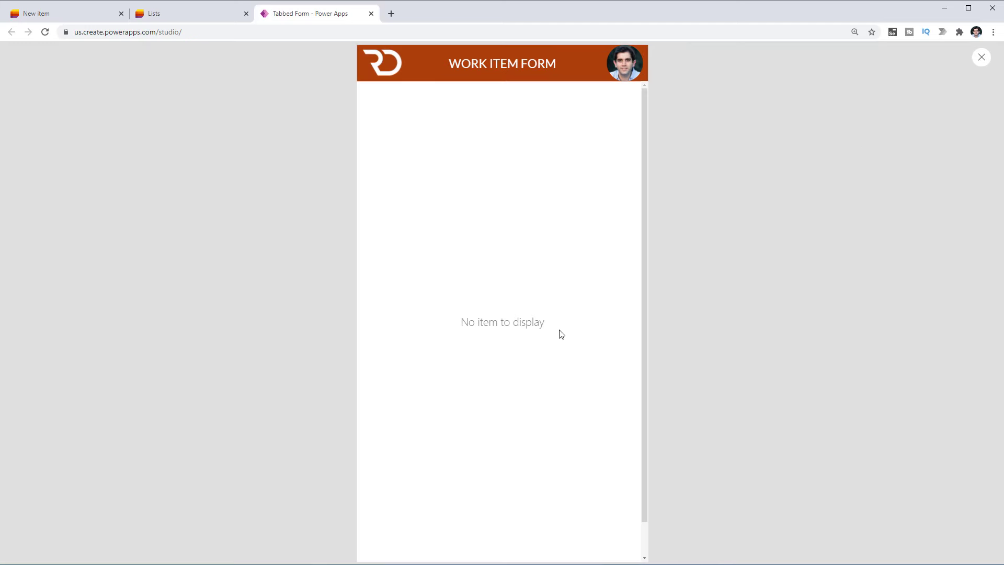
{"action": "left_click", "coordinate": [981, 60]}
{"action": "left_click", "coordinate": [525, 445]}
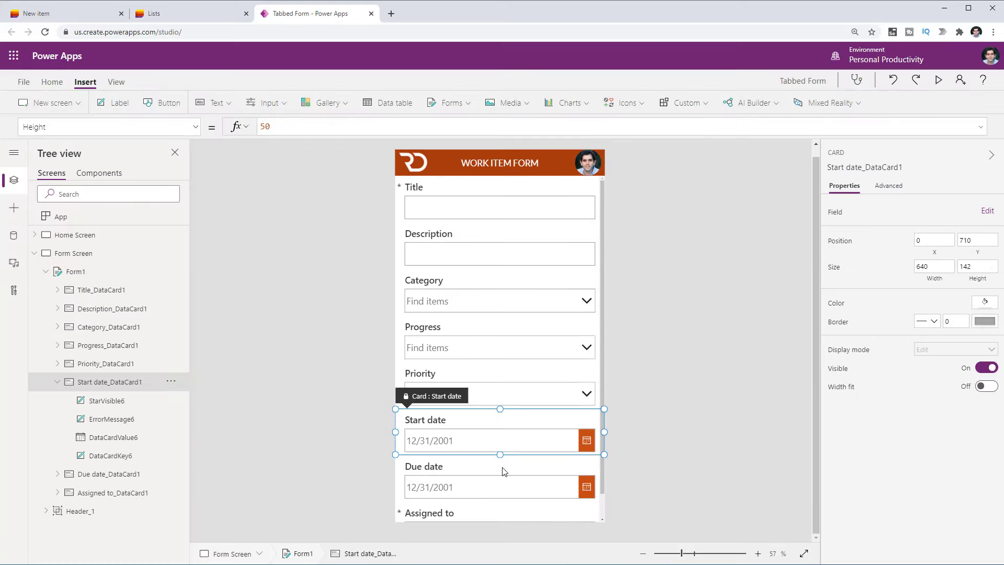
{"action": "left_click", "coordinate": [78, 272]}
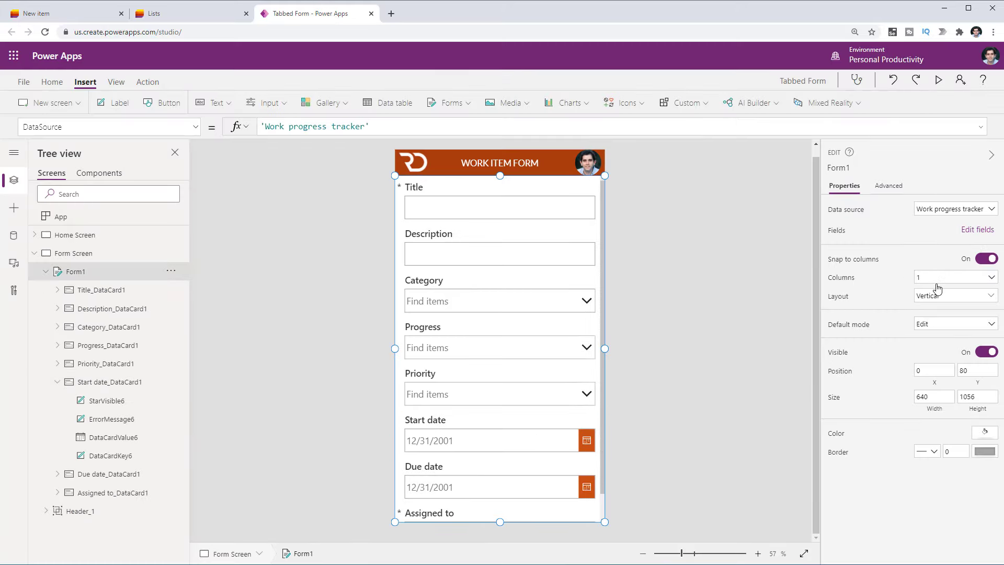
{"action": "left_click", "coordinate": [921, 333]}
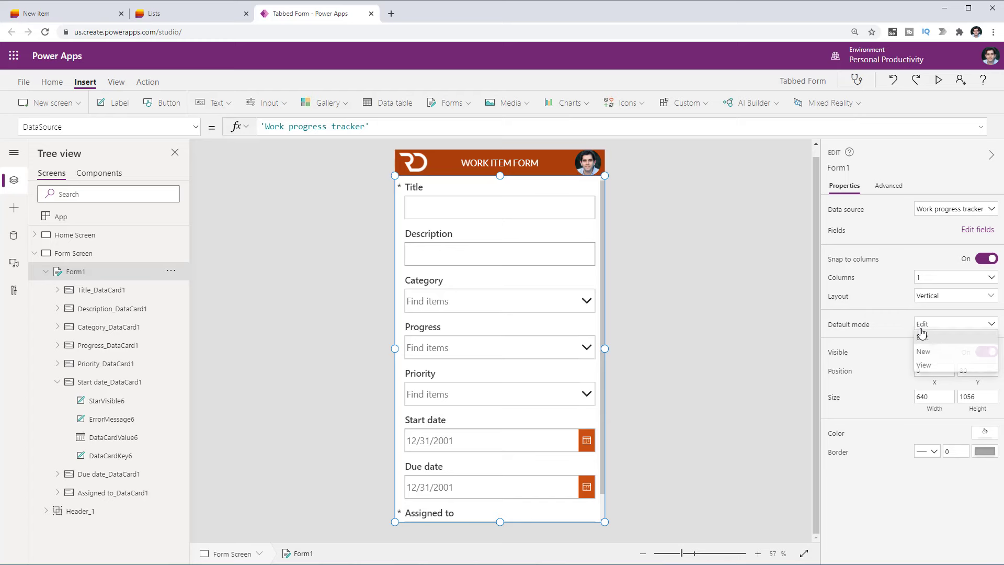
{"action": "left_click", "coordinate": [938, 346]}
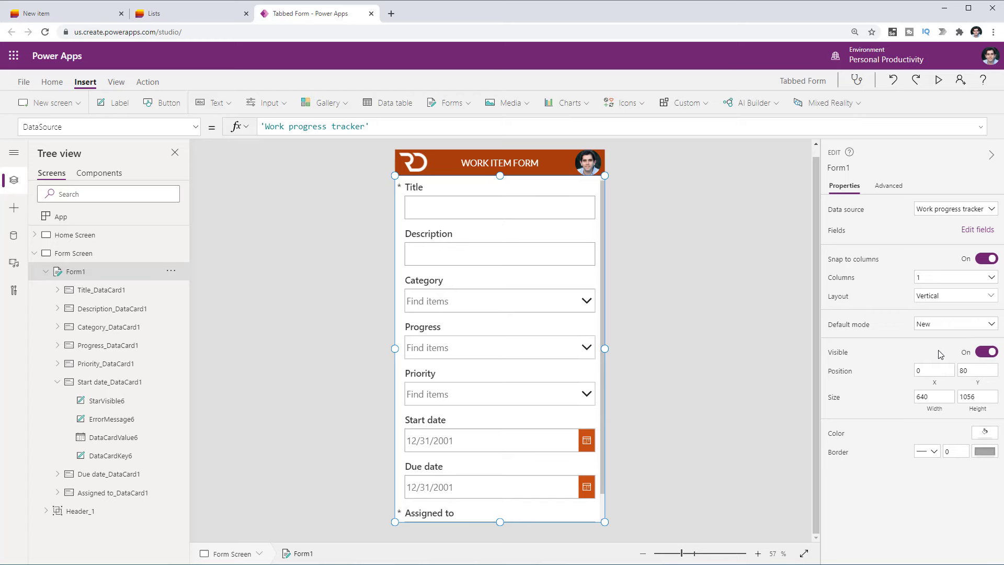
Step: Preview the work item form in new mode and look through its fields from Title to Assigned to
{"action": "left_click", "coordinate": [938, 79]}
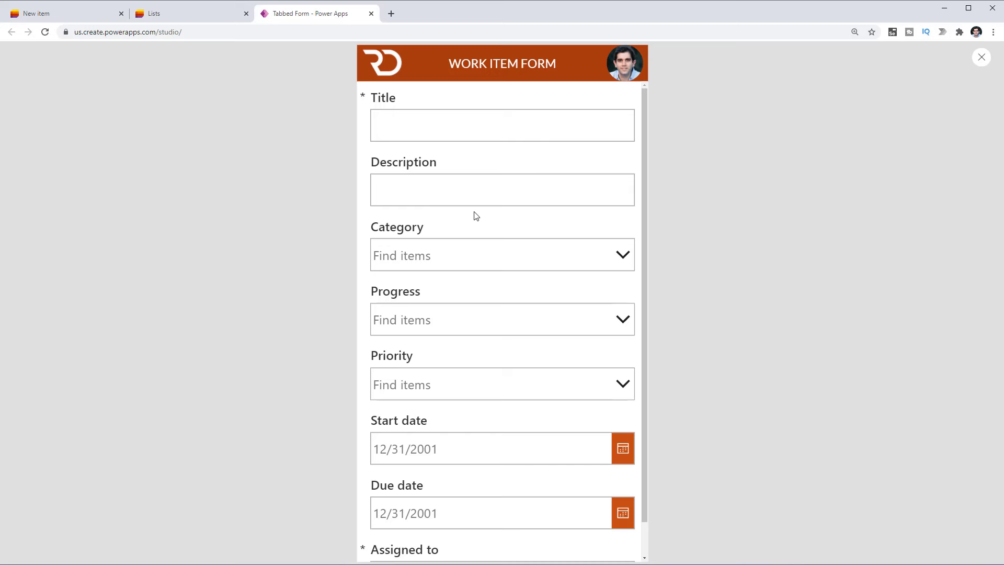
{"action": "scroll", "coordinate": [485, 263], "scroll_direction": "down", "scroll_amount": 1}
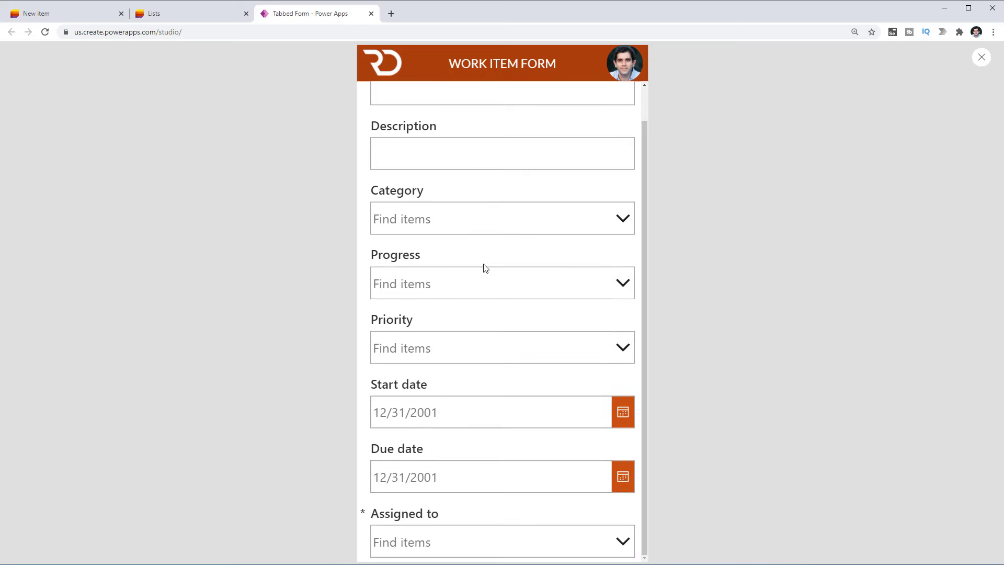
{"action": "scroll", "coordinate": [485, 268], "scroll_direction": "up", "scroll_amount": 1}
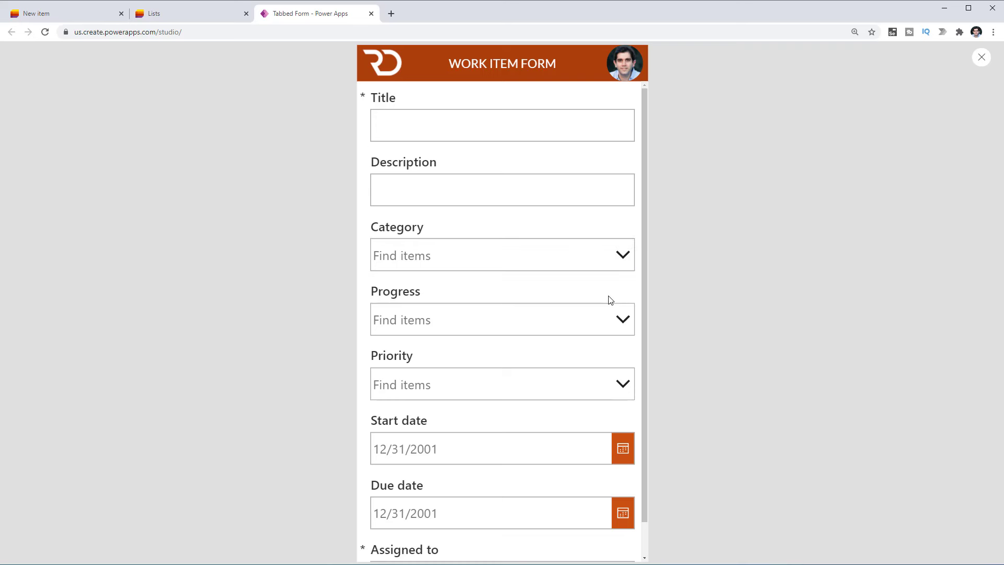
{"action": "scroll", "coordinate": [612, 314], "scroll_direction": "down", "scroll_amount": 1}
{"action": "scroll", "coordinate": [619, 330], "scroll_direction": "up", "scroll_amount": 1}
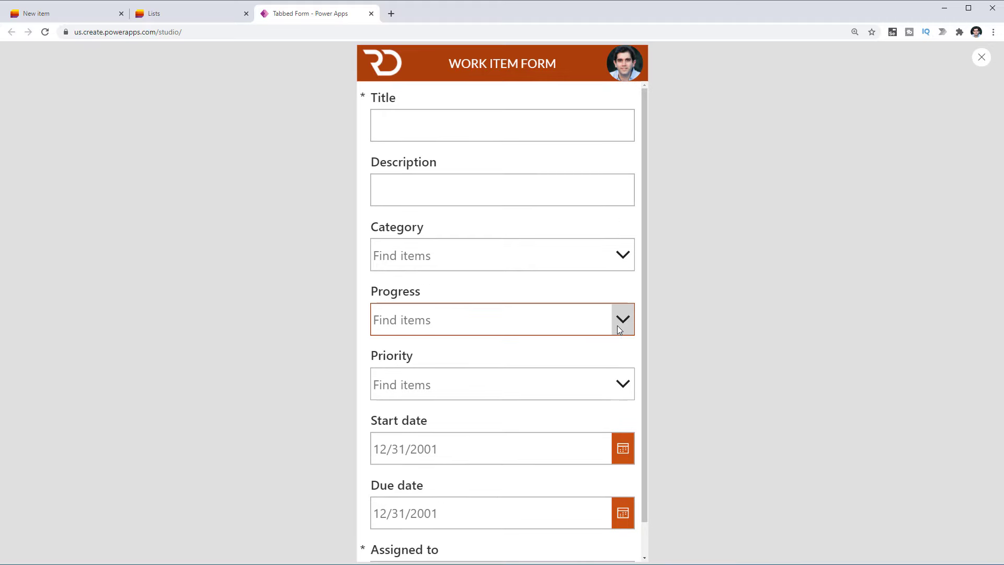
{"action": "left_click", "coordinate": [981, 57]}
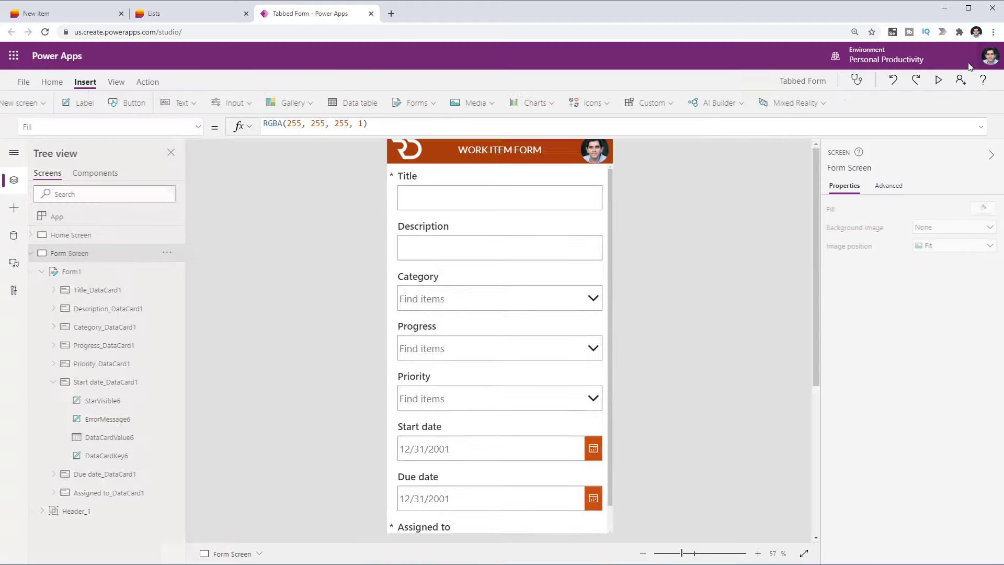
Step: Set the default mode of Form1 on Form Screen to Edit
{"action": "left_click", "coordinate": [544, 439]}
{"action": "left_click", "coordinate": [529, 477]}
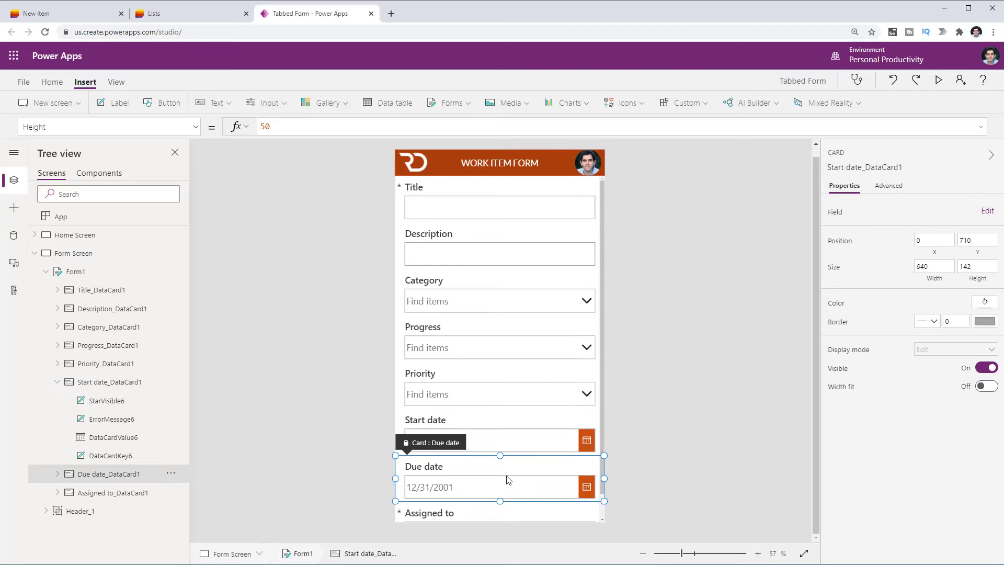
{"action": "left_click", "coordinate": [78, 272]}
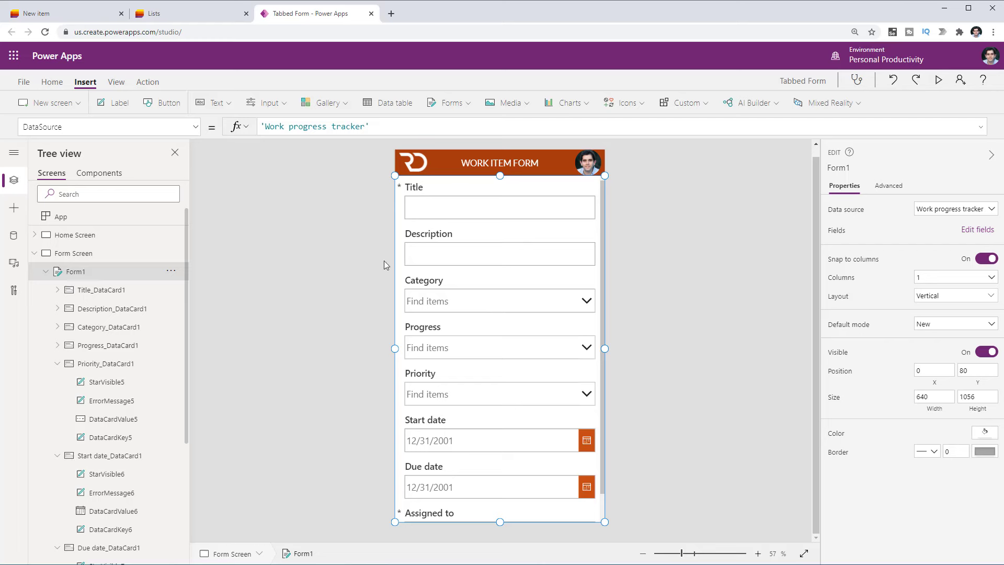
{"action": "left_click", "coordinate": [46, 273]}
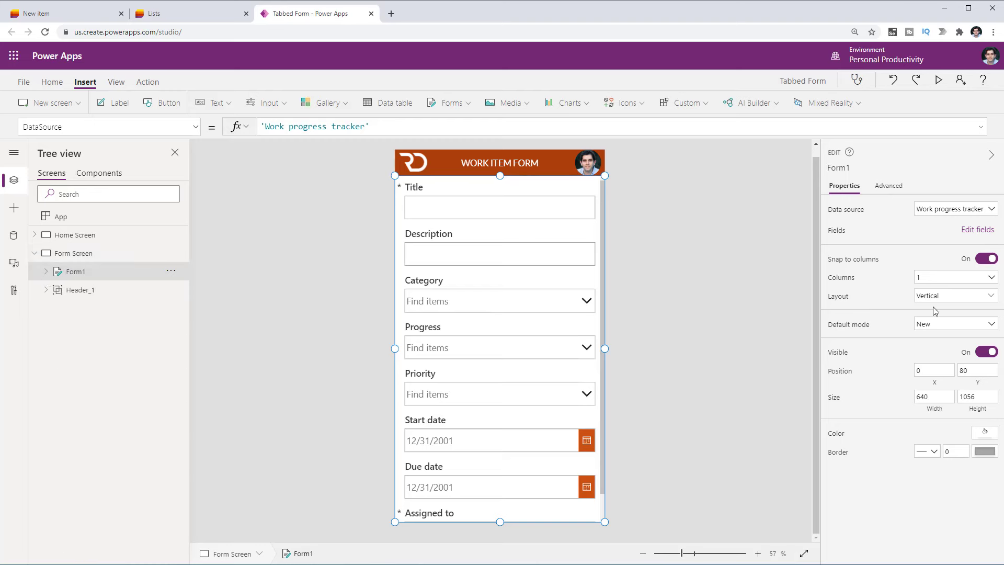
{"action": "left_click", "coordinate": [953, 325]}
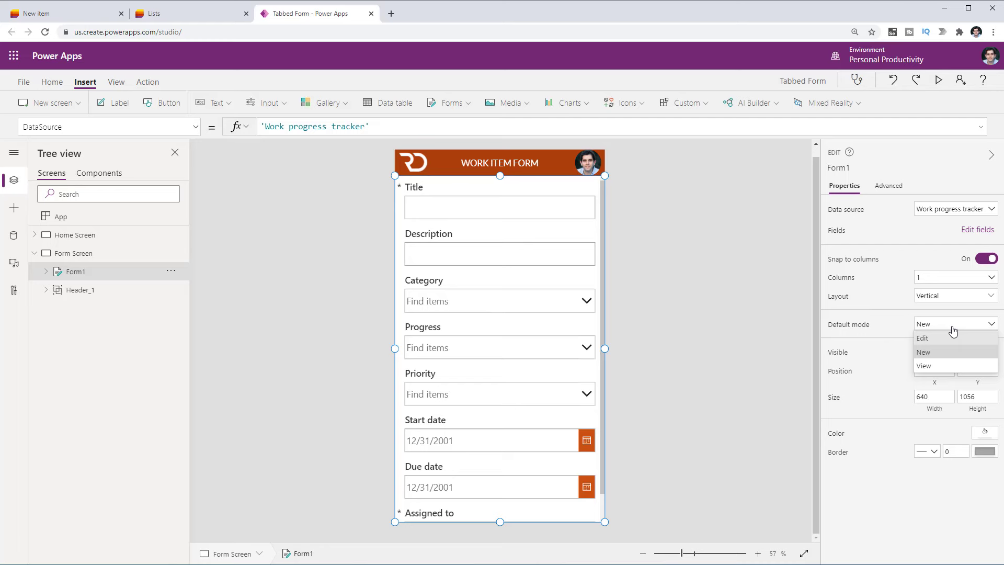
{"action": "left_click", "coordinate": [952, 336]}
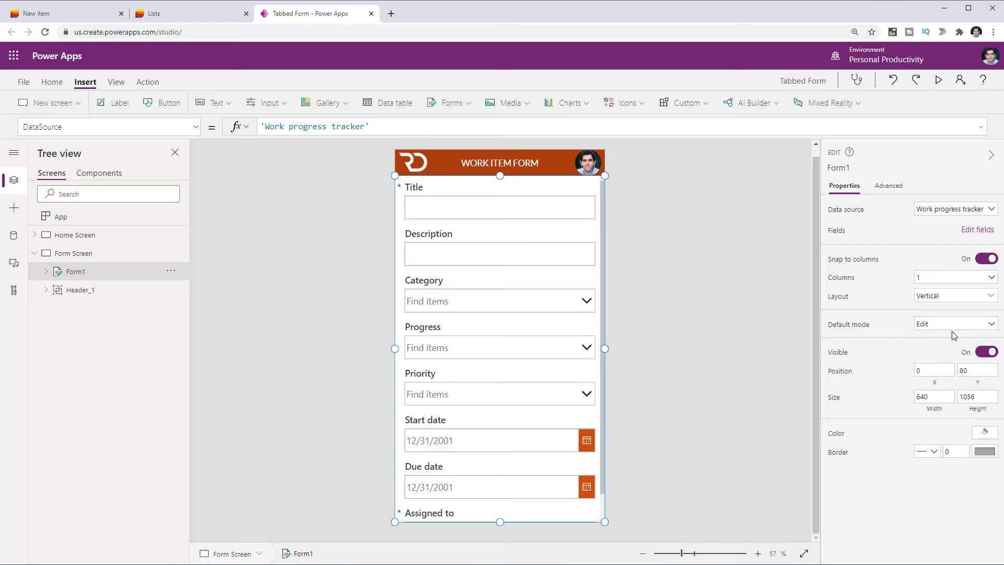
Step: Rename Form Screen as Basic Form Info
{"action": "left_click", "coordinate": [386, 283]}
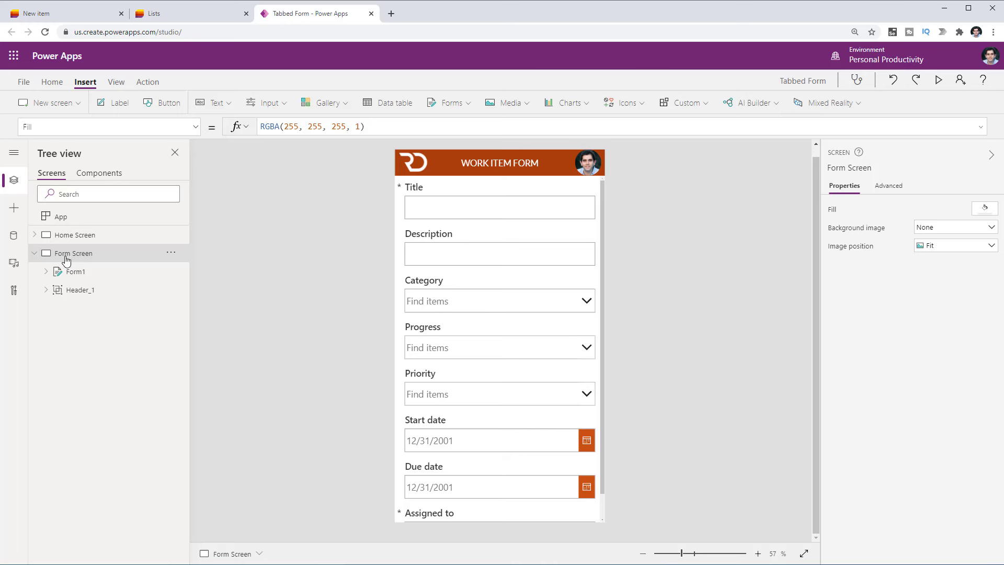
{"action": "double_click", "coordinate": [67, 260]}
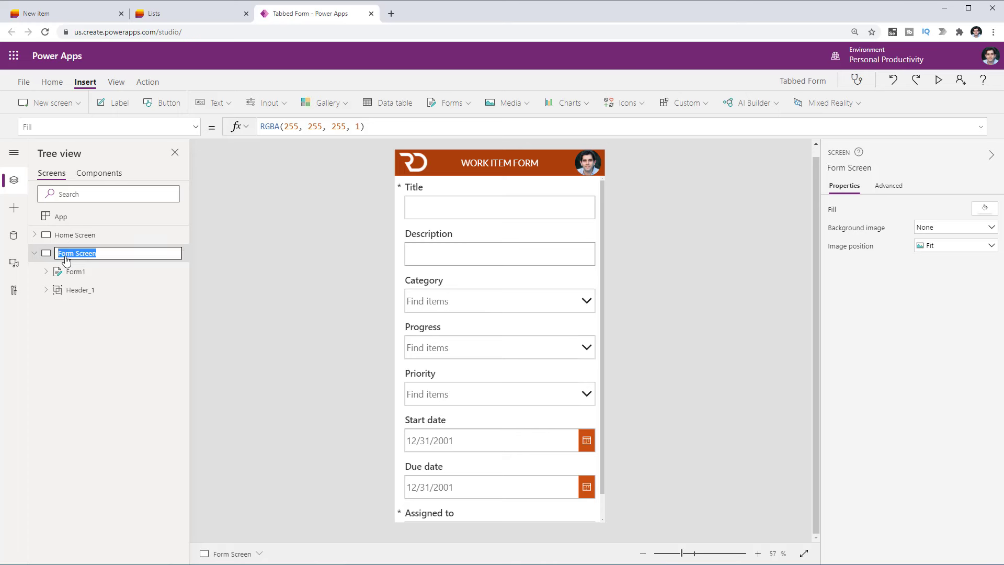
{"action": "key", "text": "BackSpace"}
{"action": "type", "text": "Basic Form Info"}
{"action": "key", "text": "Return"}
Step: Duplicate the Basic Form Info screen as Details Form, and duplicate that copy as Additional Form Info
{"action": "left_click", "coordinate": [172, 254]}
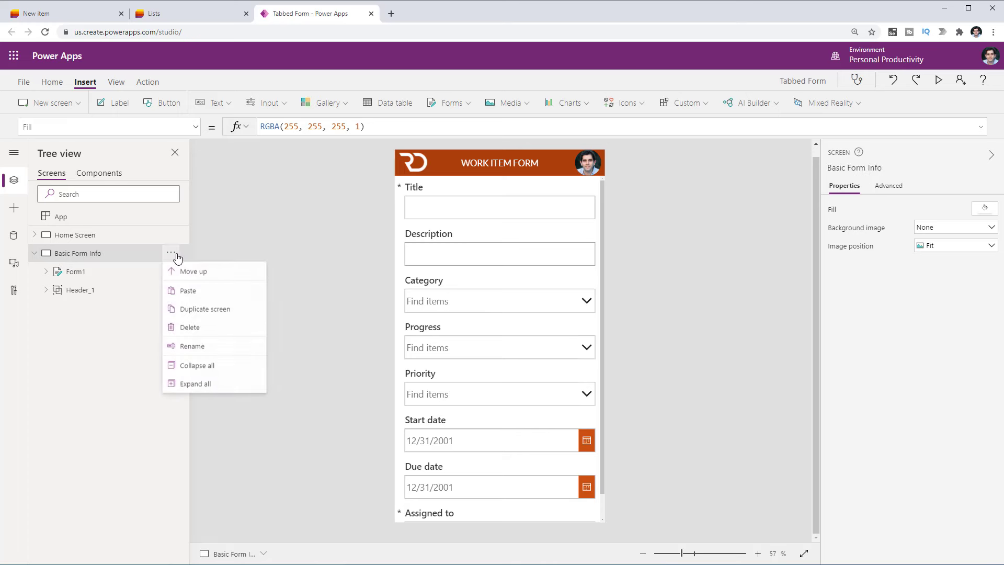
{"action": "left_click", "coordinate": [204, 313]}
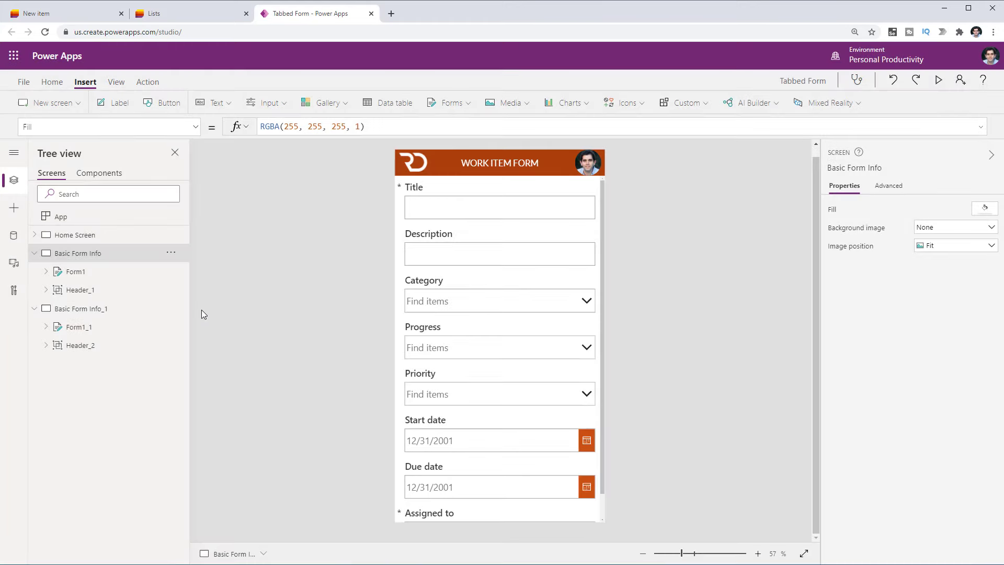
{"action": "double_click", "coordinate": [128, 309]}
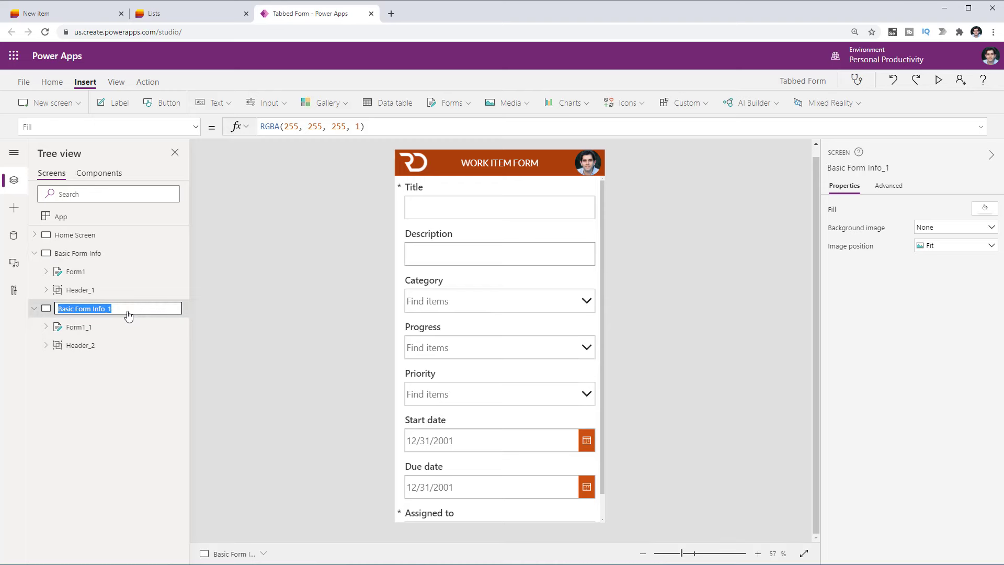
{"action": "type", "text": "Det"}
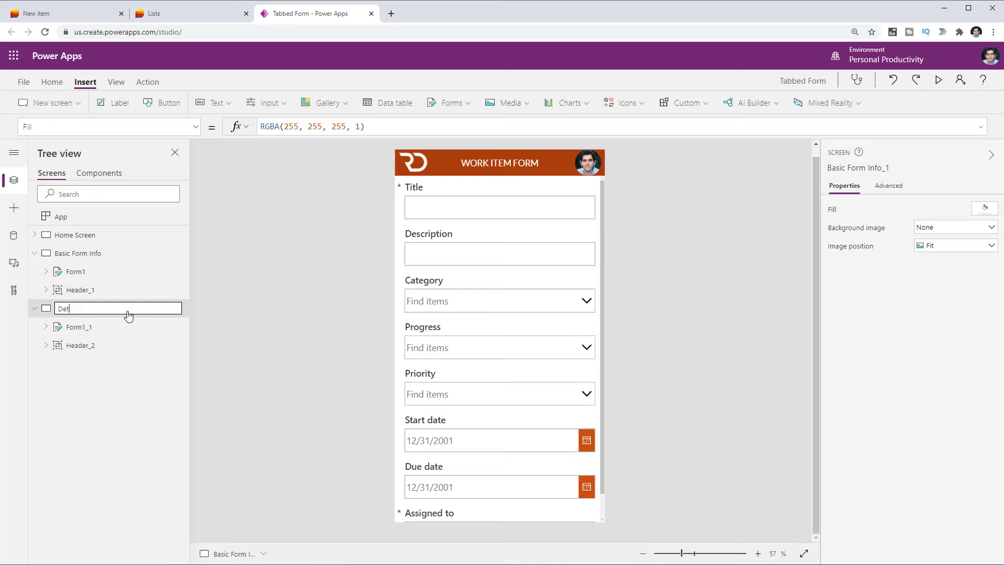
{"action": "type", "text": "ails Form"}
{"action": "key", "text": "Return"}
{"action": "left_click", "coordinate": [171, 308]}
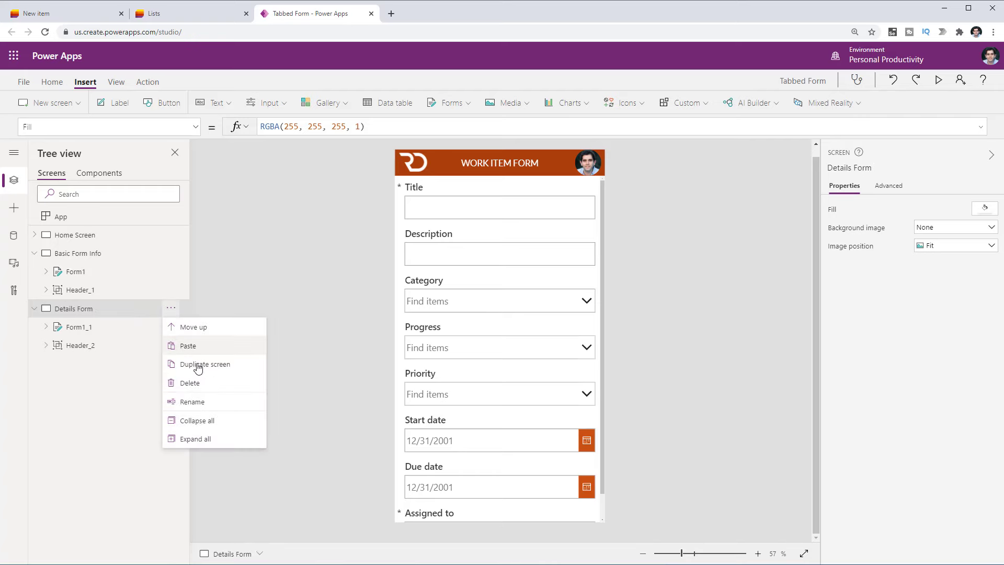
{"action": "left_click", "coordinate": [203, 366]}
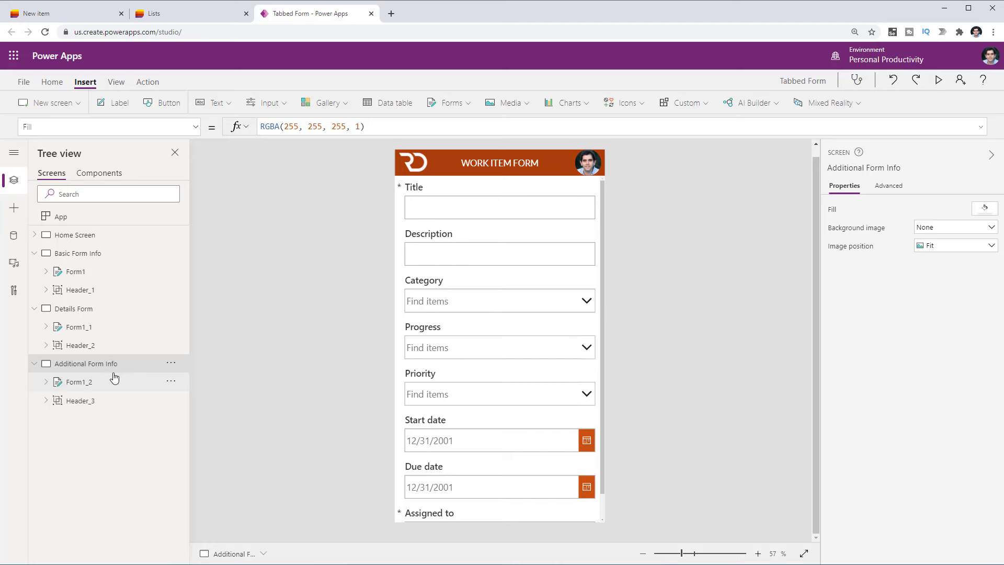
Step: Remove the Progress field from the form on the Basic Form Info screen
{"action": "left_click", "coordinate": [78, 273]}
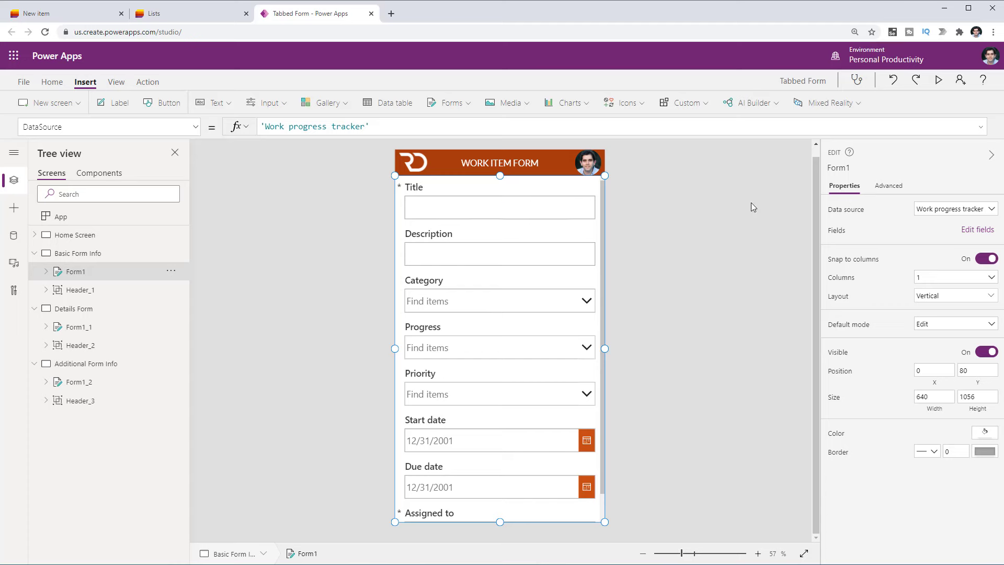
{"action": "left_click", "coordinate": [959, 238]}
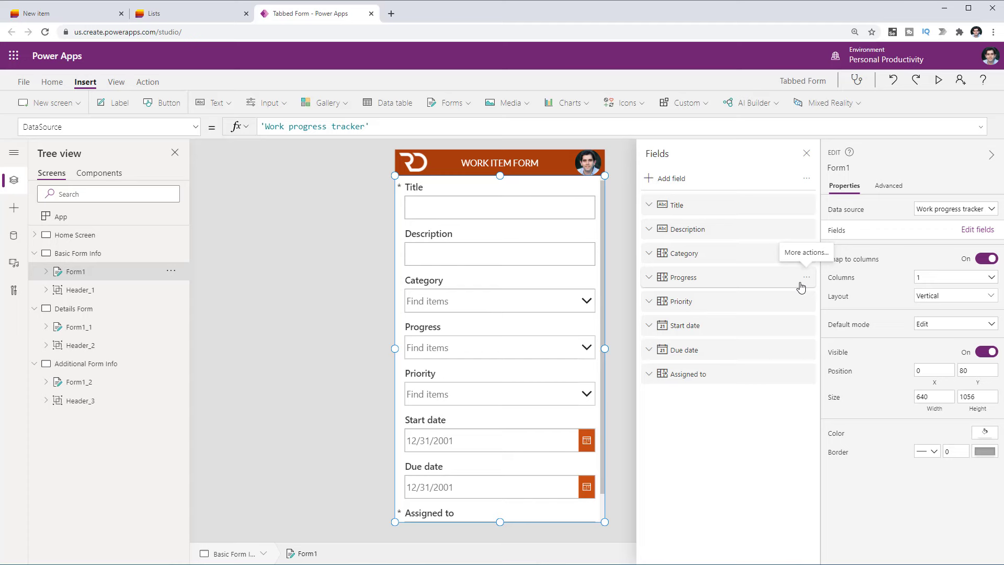
{"action": "left_click", "coordinate": [807, 278]}
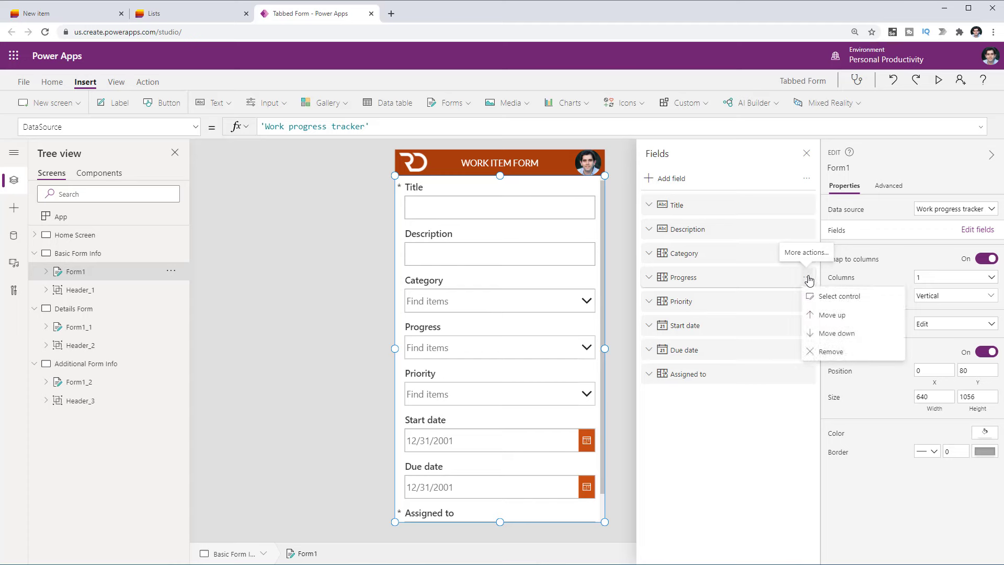
{"action": "left_click", "coordinate": [832, 352]}
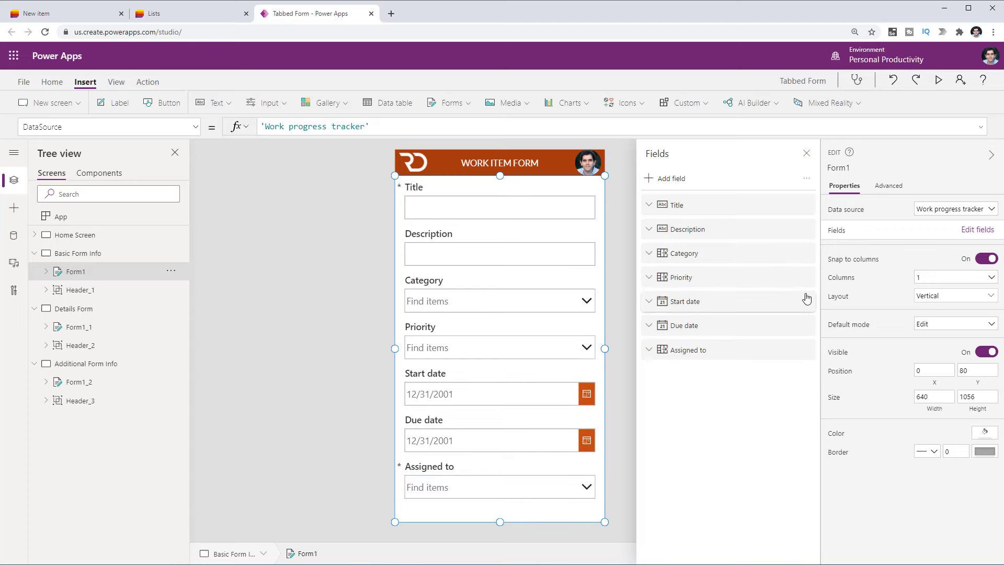
Step: Delete the Priority, Start date, Due date and Assigned to cards from the form on Basic Form Info
{"action": "left_click", "coordinate": [46, 272]}
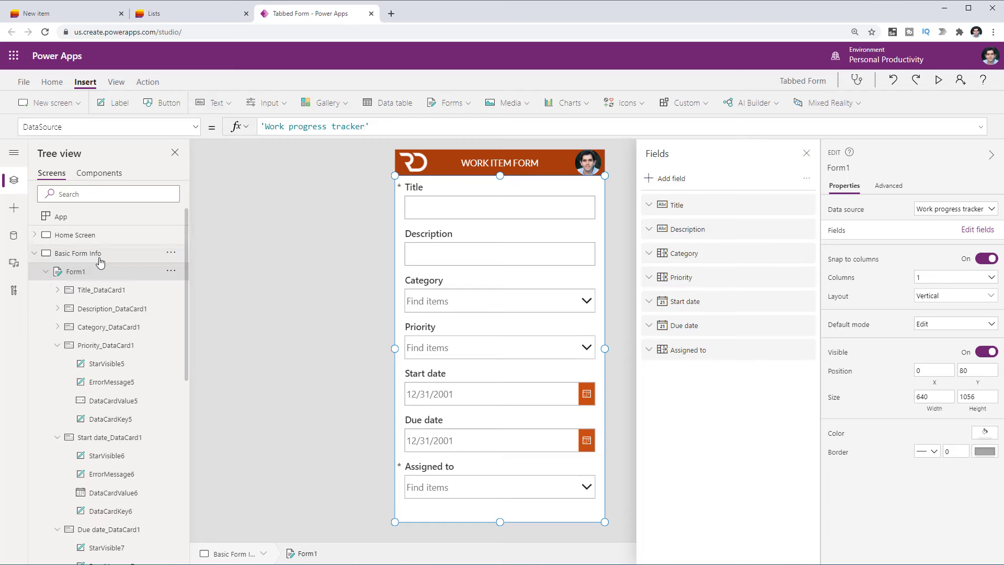
{"action": "left_click", "coordinate": [105, 346]}
{"action": "scroll", "coordinate": [121, 355], "scroll_direction": "down", "scroll_amount": 2}
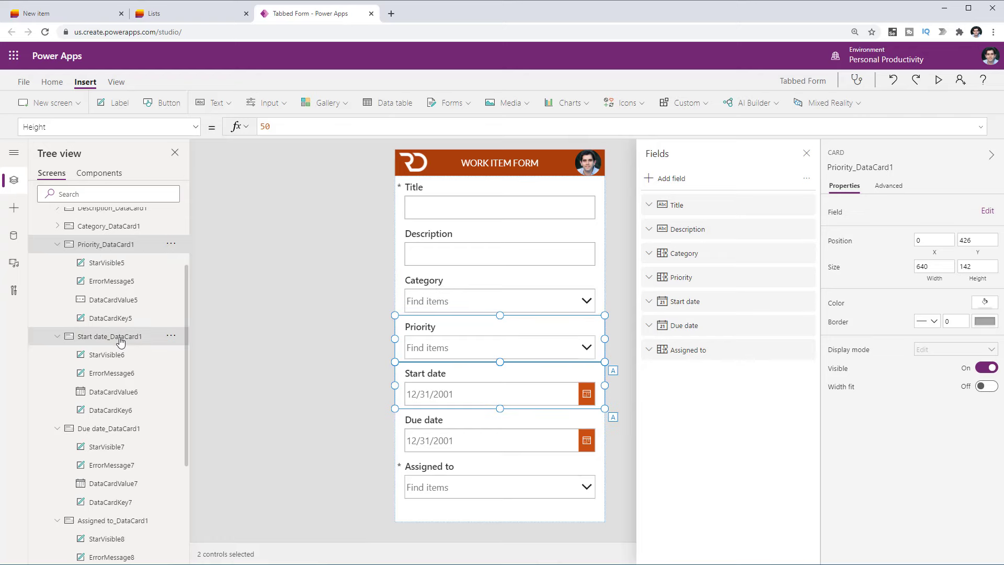
{"action": "key", "text": "ctrl+minus"}
{"action": "left_click", "coordinate": [109, 382], "text": "ctrl"}
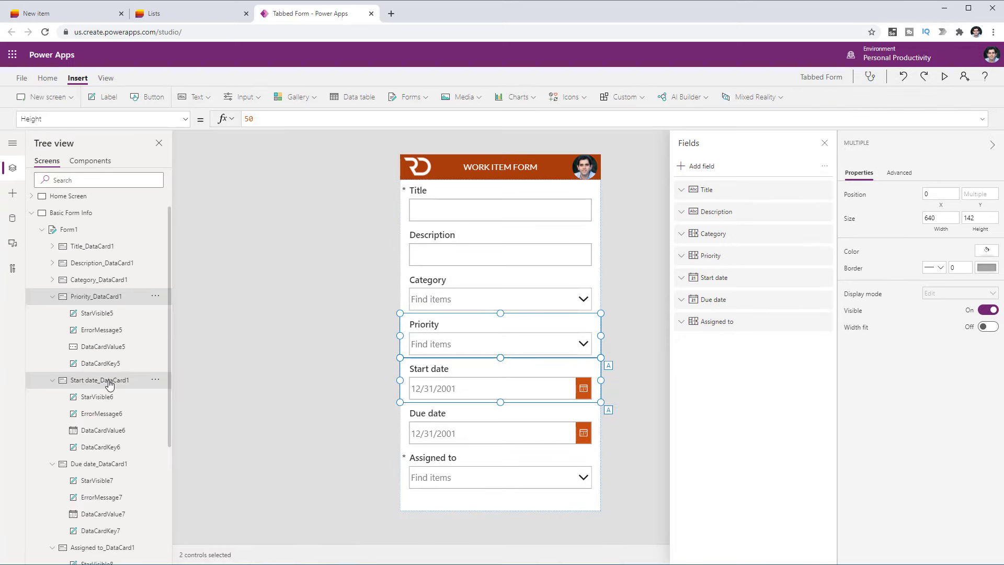
{"action": "left_click", "coordinate": [113, 465], "text": "ctrl"}
{"action": "left_click", "coordinate": [89, 548], "text": "ctrl"}
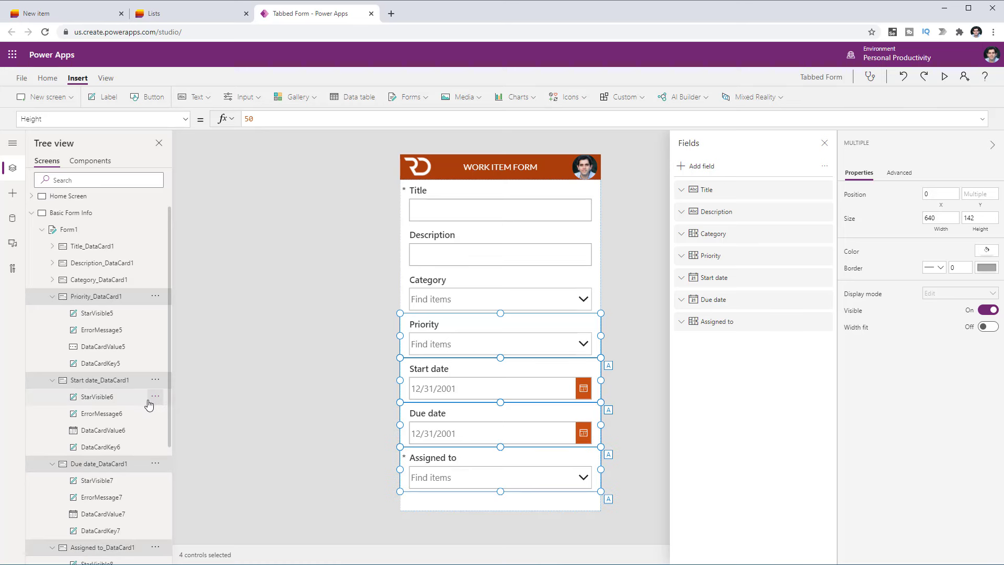
{"action": "key", "text": "Delete"}
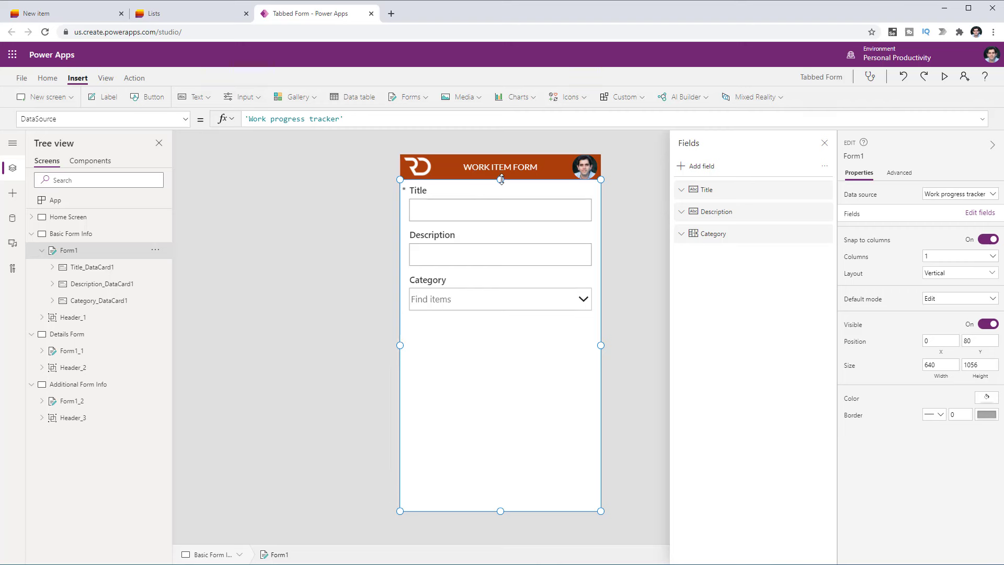
Step: Lower the form's upper edge to Y 188 and add a bold, centred orange label reading Basic Info above it
{"action": "left_click_drag", "start_coordinate": [500, 181], "coordinate": [445, 197]}
{"action": "left_click", "coordinate": [103, 97]}
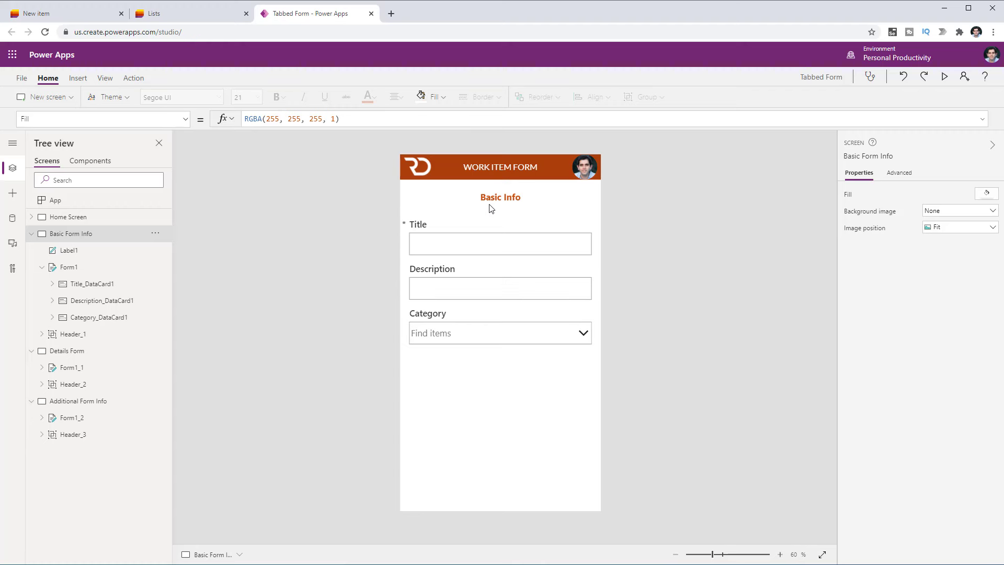
{"action": "left_click", "coordinate": [496, 204]}
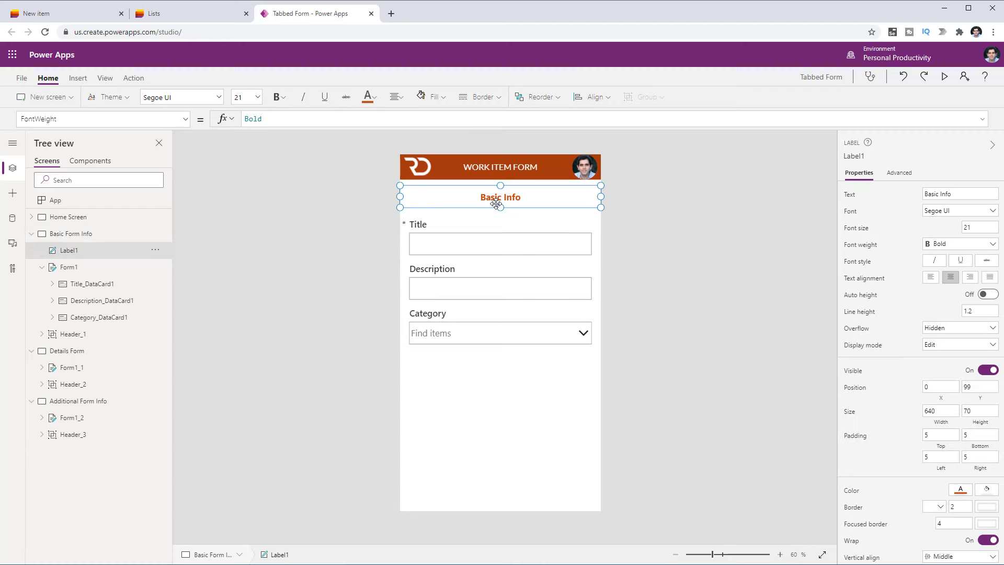
{"action": "left_click", "coordinate": [496, 217]}
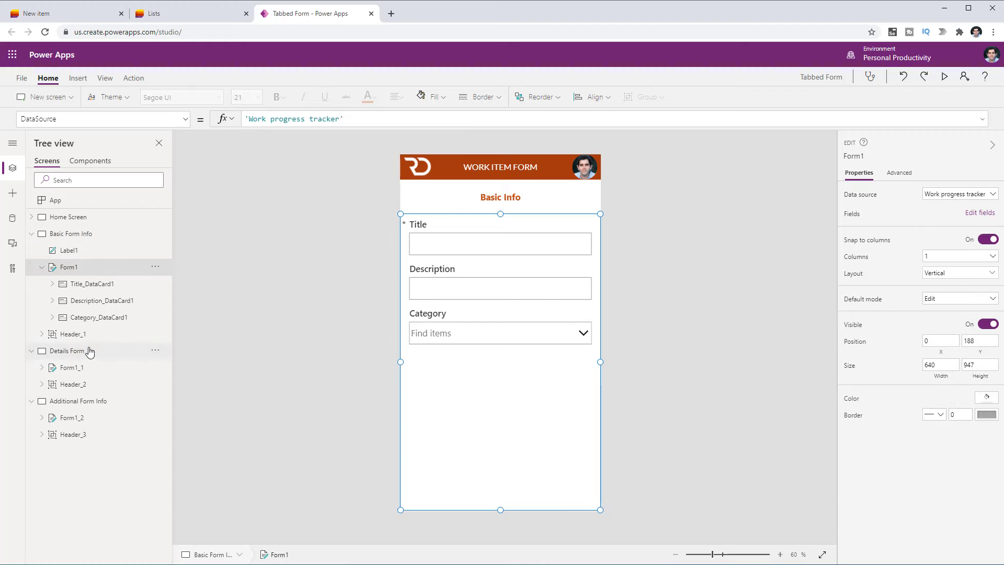
Step: Delete the Title, Description and Category cards from the form on the Details Form screen
{"action": "left_click", "coordinate": [90, 352]}
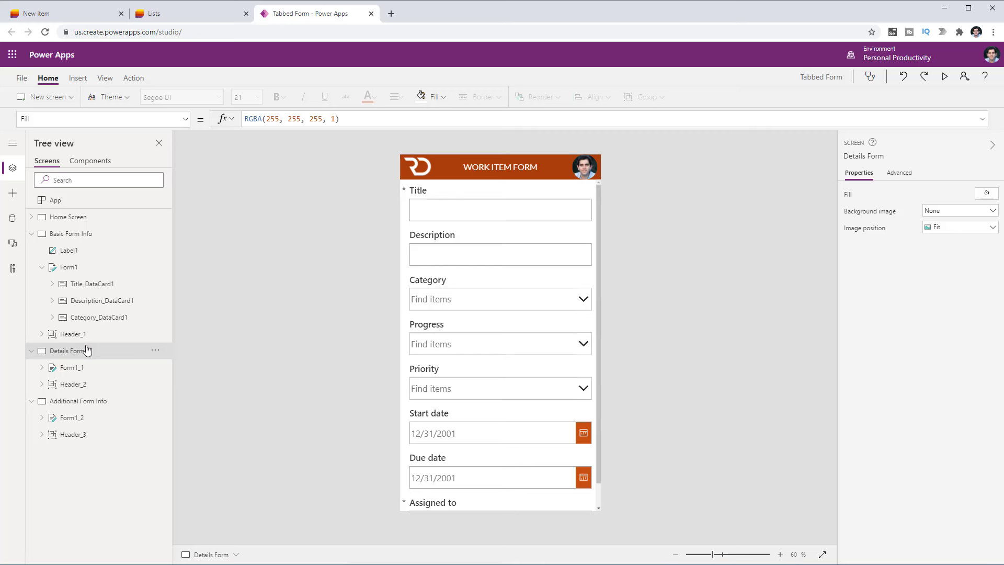
{"action": "left_click", "coordinate": [42, 367]}
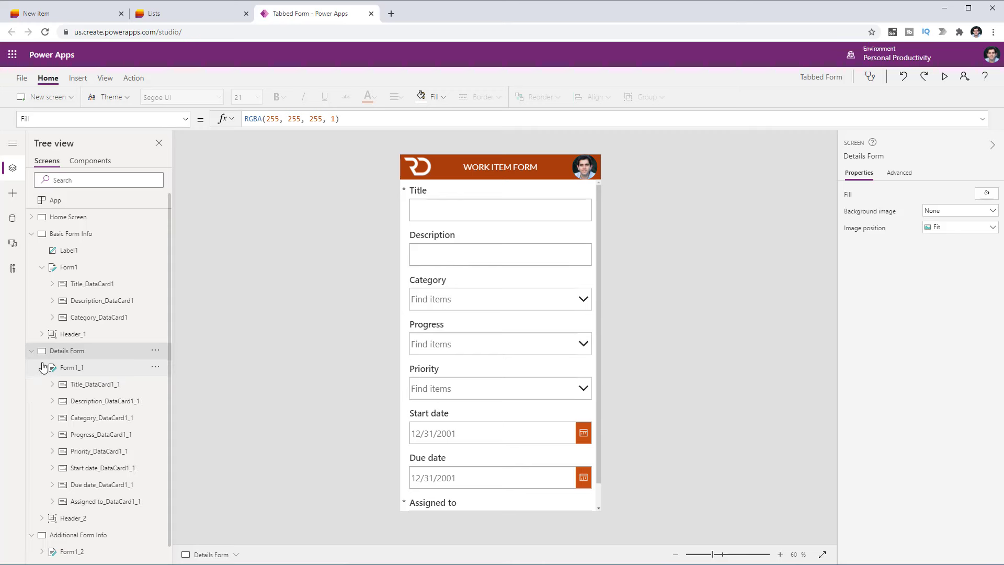
{"action": "scroll", "coordinate": [72, 367], "scroll_direction": "down", "scroll_amount": 1}
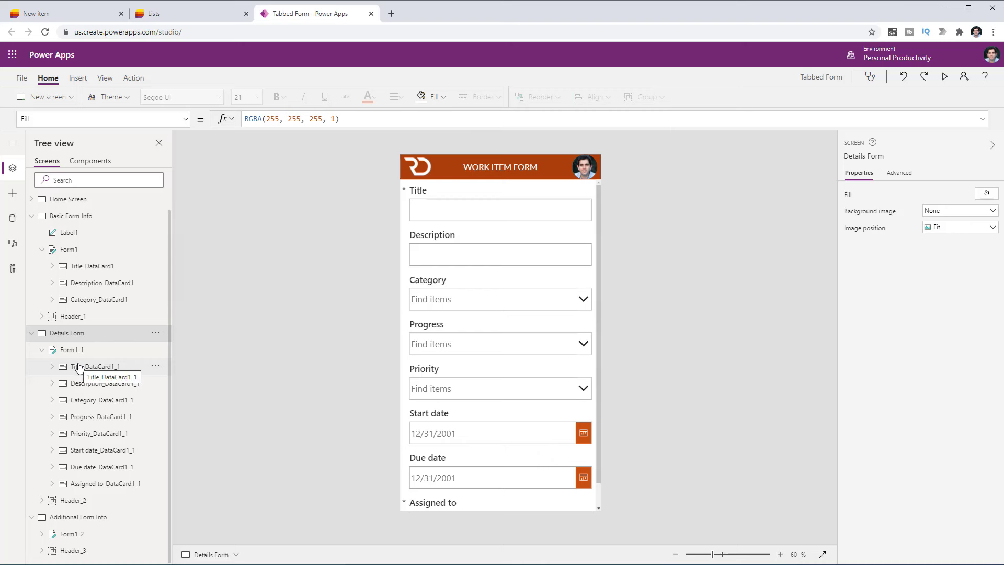
{"action": "left_click", "coordinate": [79, 368]}
{"action": "left_click", "coordinate": [97, 386]}
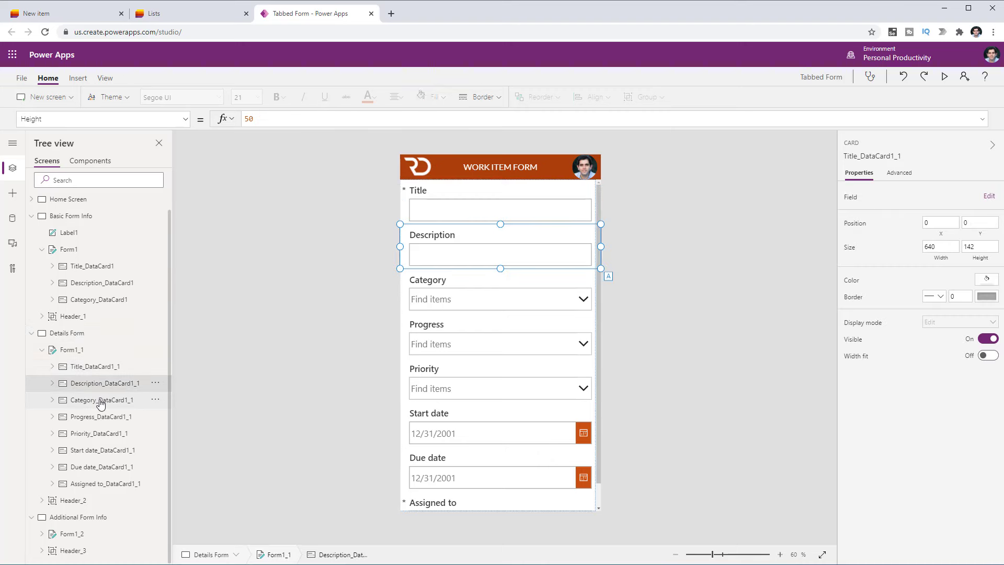
{"action": "left_click", "coordinate": [87, 371], "text": "ctrl"}
{"action": "left_click", "coordinate": [99, 401], "text": "ctrl"}
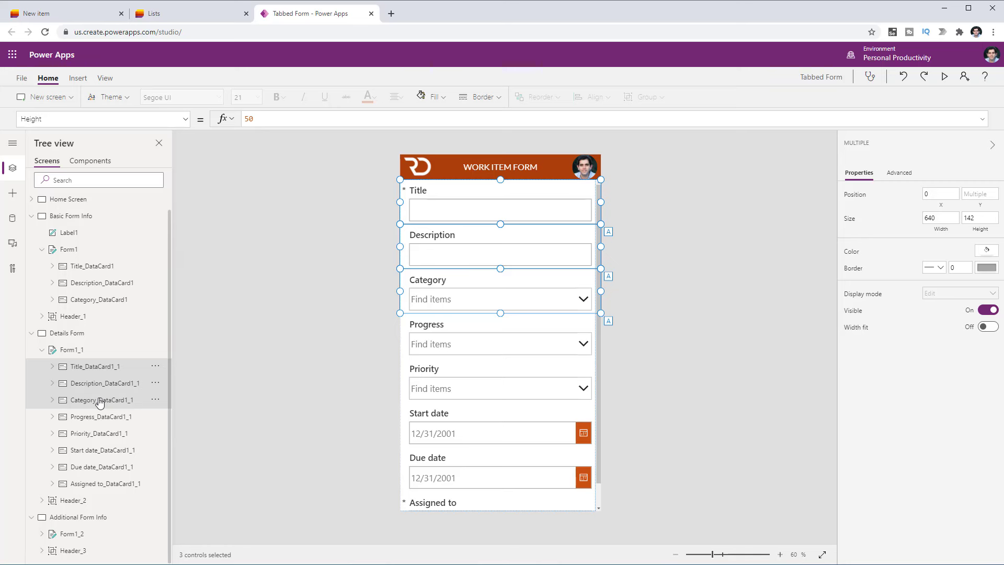
{"action": "key", "text": "Delete"}
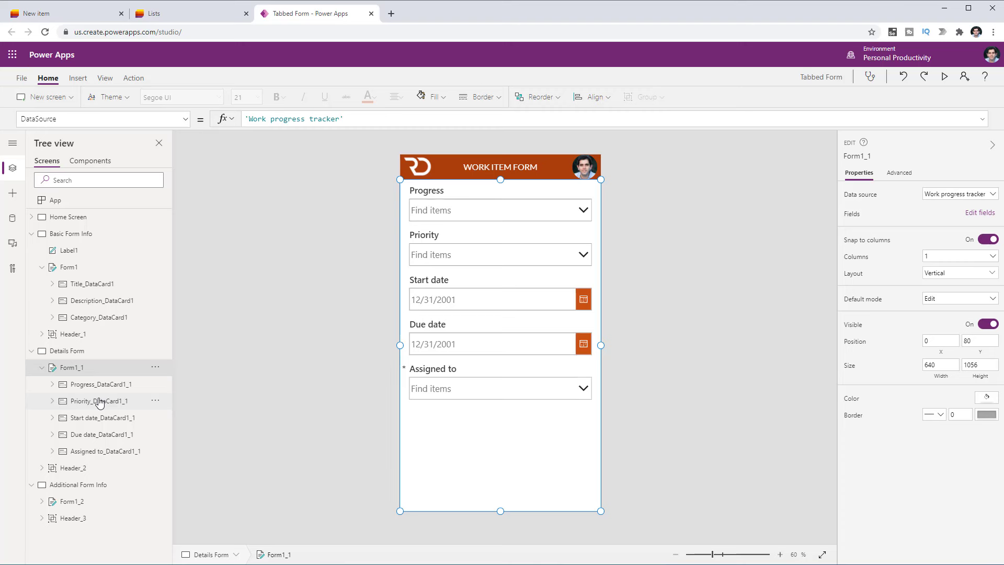
Step: Lower the upper edge of the form on Details Form and copy the Basic Info label into the space above it
{"action": "left_click", "coordinate": [68, 250]}
{"action": "left_click", "coordinate": [67, 350]}
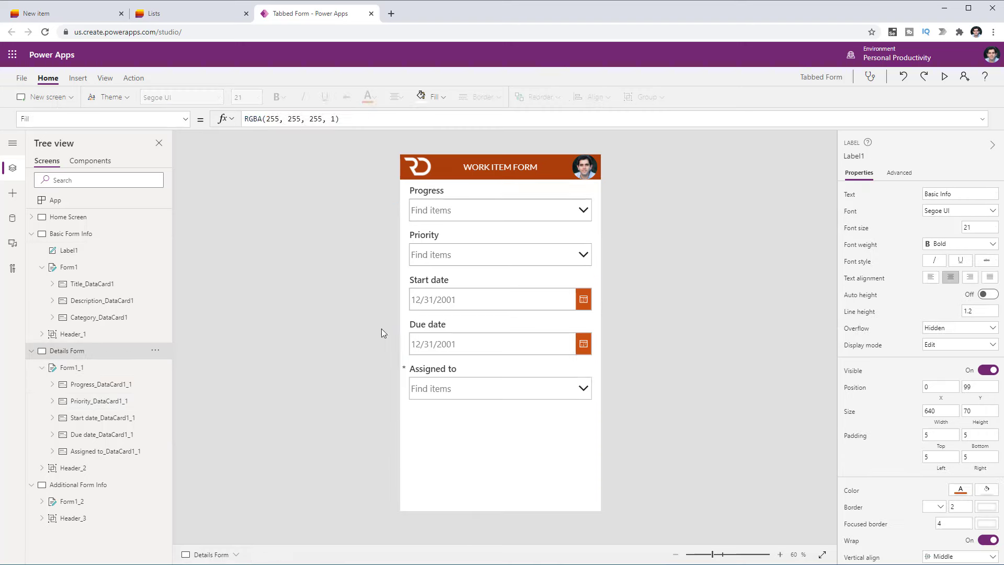
{"action": "left_click", "coordinate": [554, 416]}
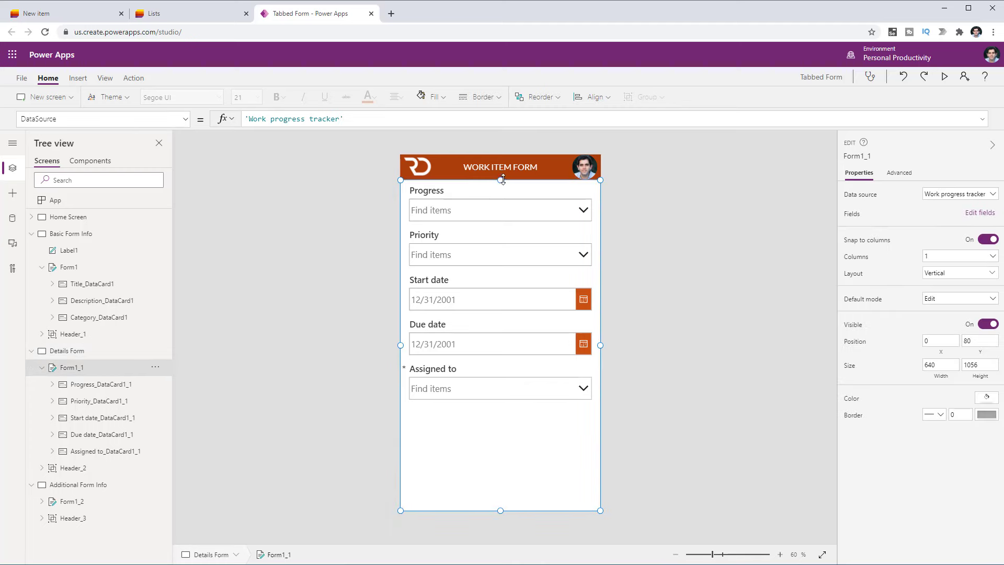
{"action": "left_click_drag", "start_coordinate": [502, 179], "coordinate": [501, 223]}
{"action": "key", "text": "ctrl+v"}
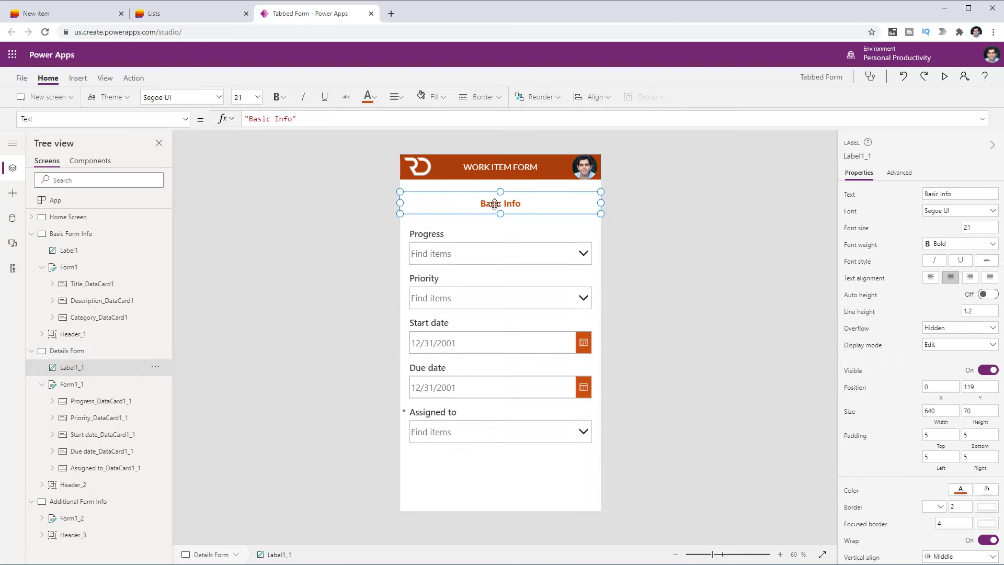
Step: Change the text of the copied label on Details Form to Details
{"action": "double_click", "coordinate": [494, 204]}
{"action": "type", "text": "Details"}
{"action": "left_click", "coordinate": [786, 230]}
{"action": "left_click", "coordinate": [502, 211]}
Step: Delete all eight field cards, from Title through Assigned to, from the form on the Additional Form Info screen
{"action": "left_click", "coordinate": [72, 503]}
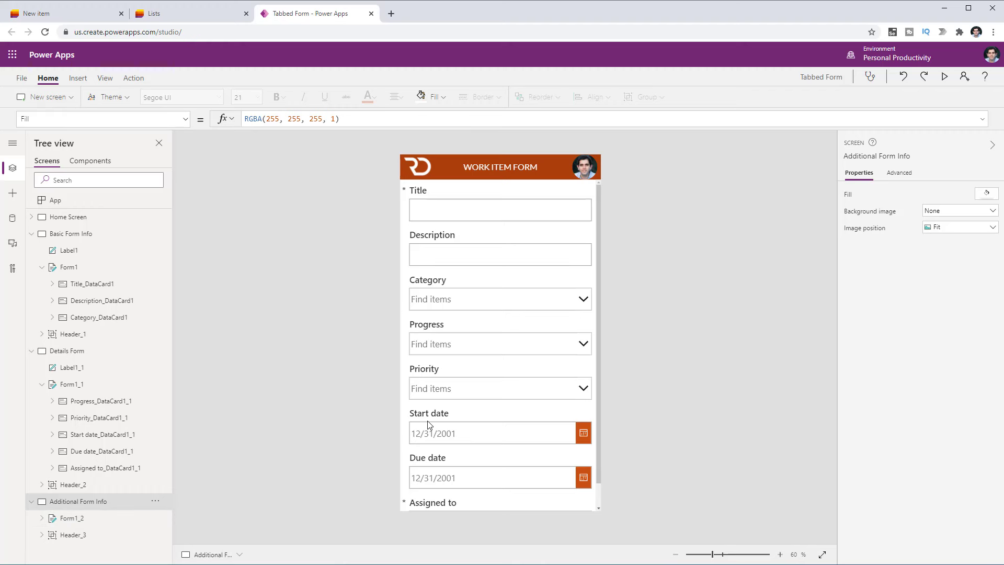
{"action": "left_click", "coordinate": [42, 518]}
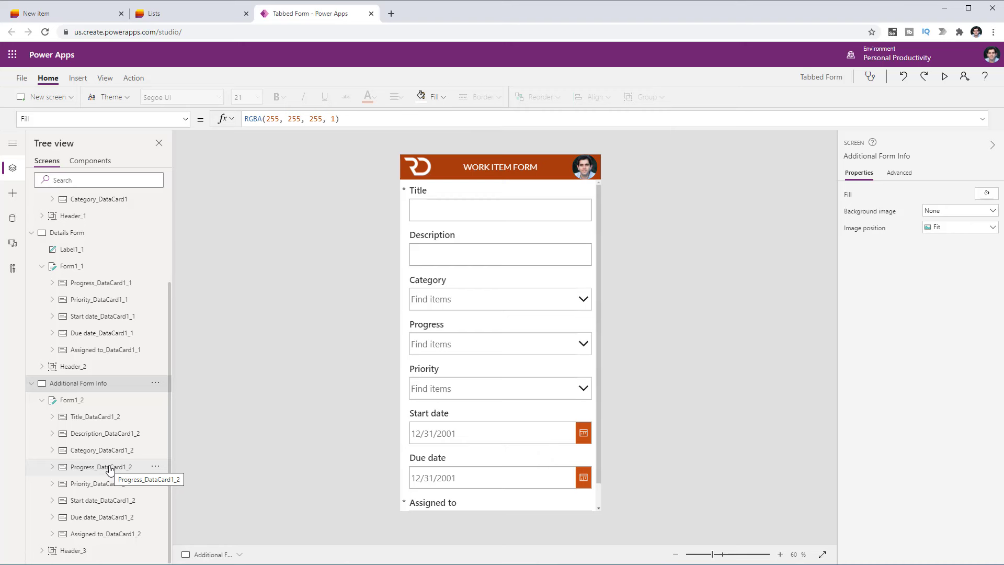
{"action": "left_click", "coordinate": [95, 417]}
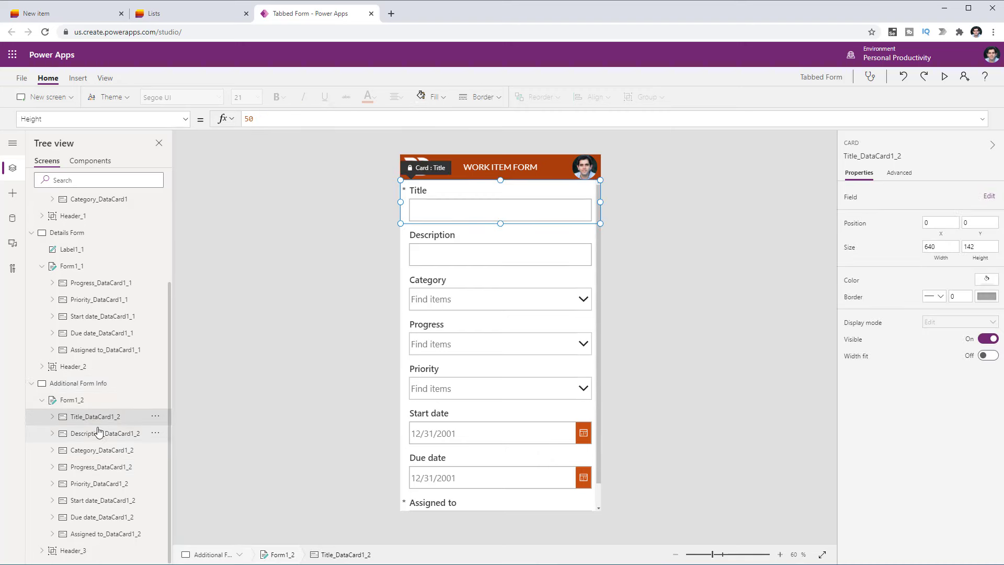
{"action": "left_click", "coordinate": [98, 432]}
{"action": "left_click", "coordinate": [84, 416], "text": "ctrl"}
{"action": "left_click", "coordinate": [99, 450], "text": "ctrl"}
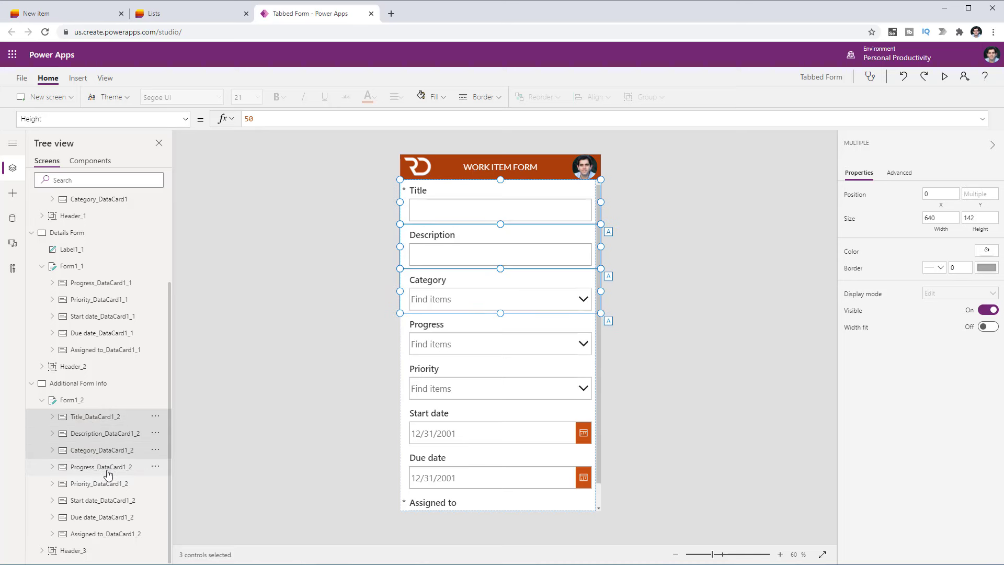
{"action": "left_click", "coordinate": [106, 467], "text": "ctrl"}
{"action": "left_click", "coordinate": [103, 483], "text": "ctrl"}
{"action": "left_click", "coordinate": [106, 500], "text": "ctrl"}
{"action": "left_click", "coordinate": [107, 517], "text": "ctrl"}
{"action": "left_click", "coordinate": [112, 534], "text": "ctrl"}
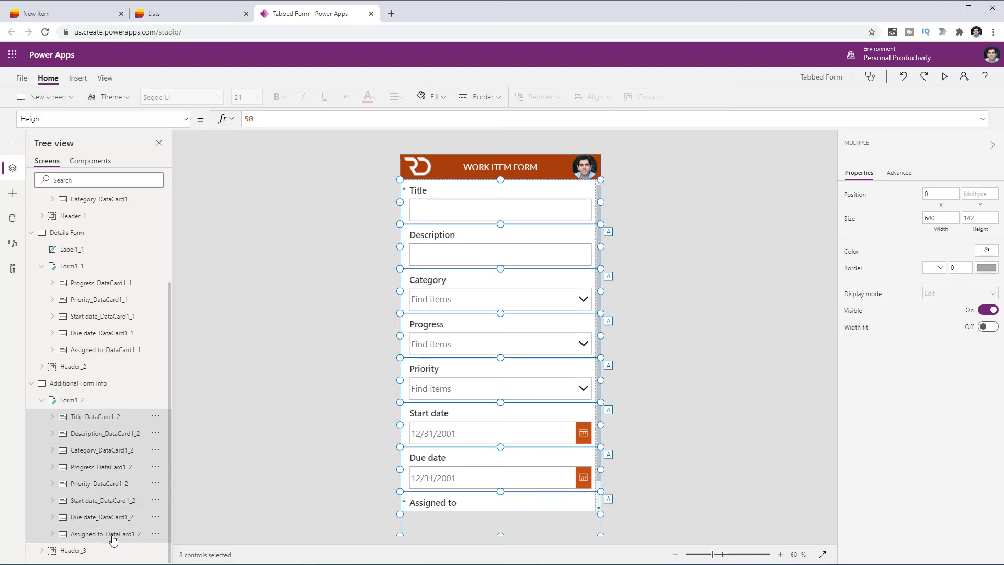
{"action": "key", "text": "Delete"}
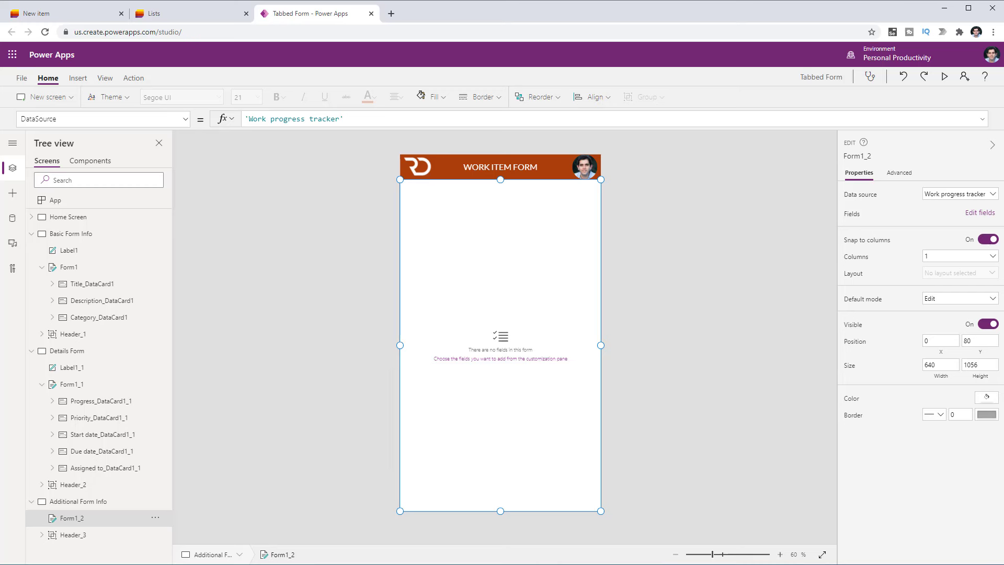
Step: Add the Notes and Attachments fields to the emptied form on Additional Form Info
{"action": "left_click", "coordinate": [980, 213]}
{"action": "left_click", "coordinate": [703, 166]}
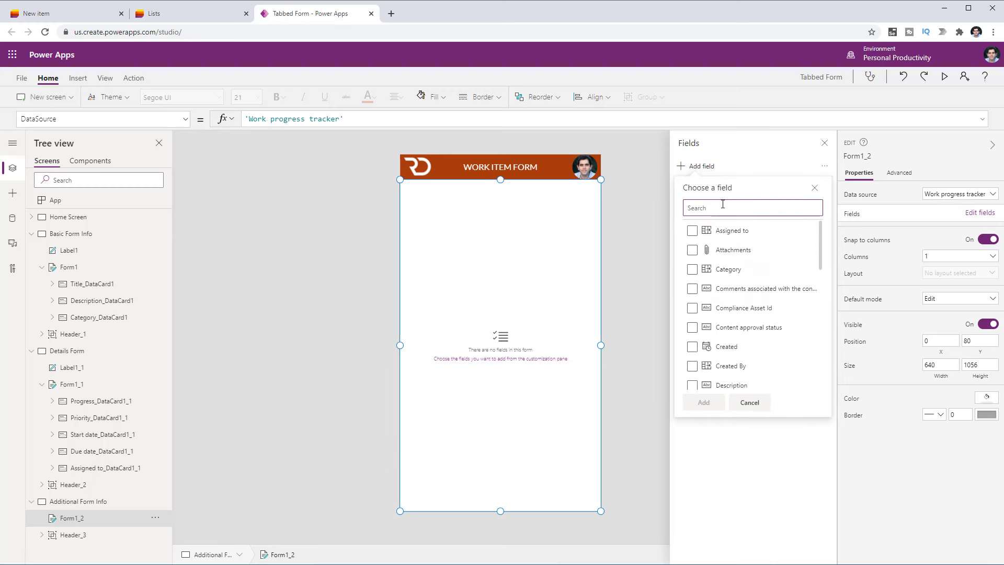
{"action": "type", "text": "notes"}
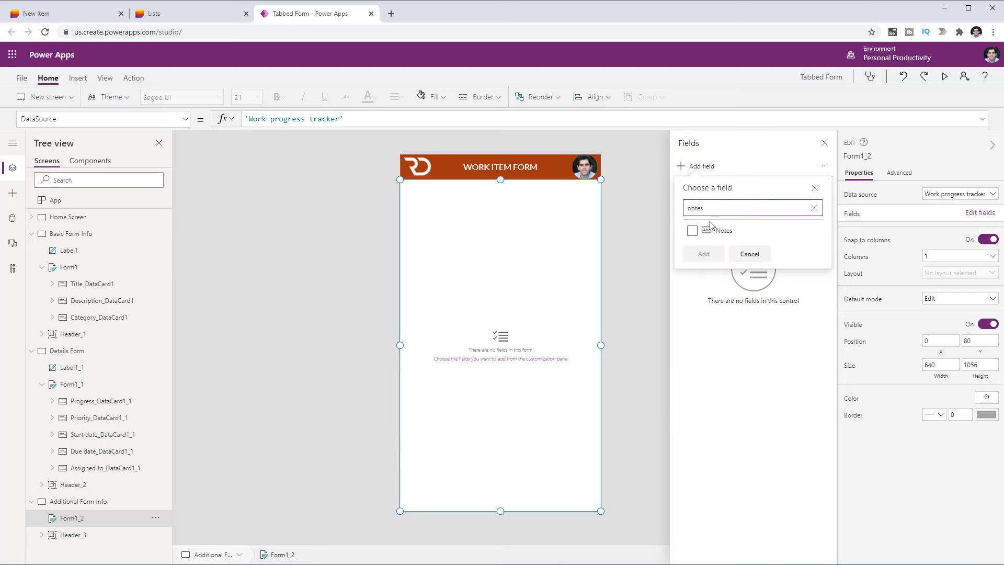
{"action": "left_click", "coordinate": [691, 231]}
{"action": "left_click", "coordinate": [703, 254]}
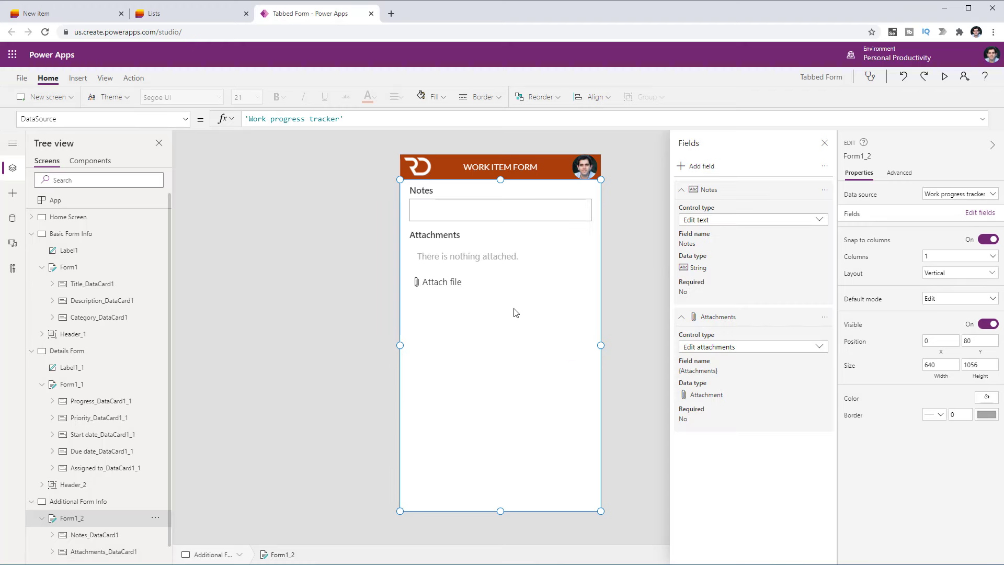
Step: Change the control type of the Notes field to Edit multi-line text
{"action": "left_click", "coordinate": [481, 194]}
{"action": "left_click", "coordinate": [735, 222]}
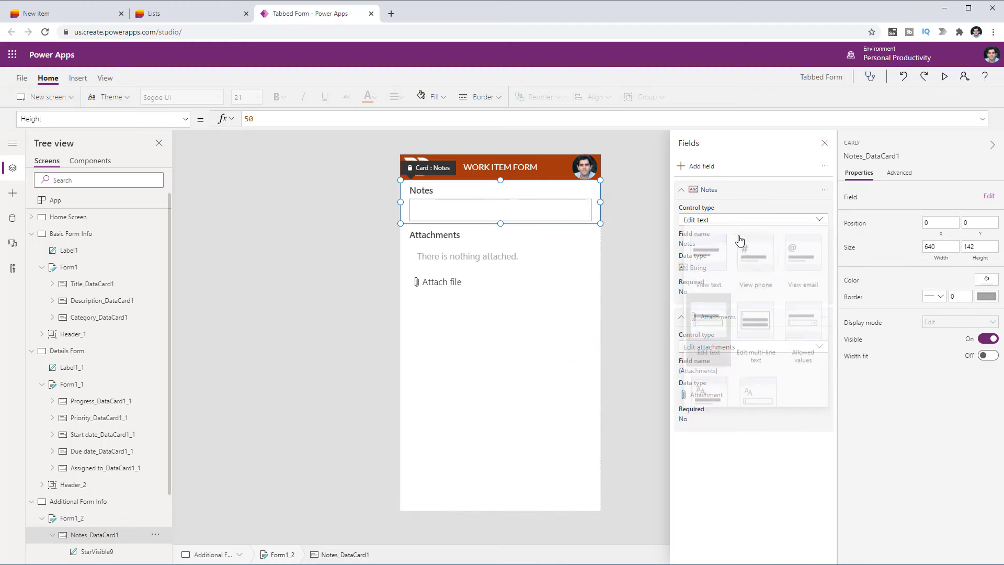
{"action": "left_click", "coordinate": [762, 320]}
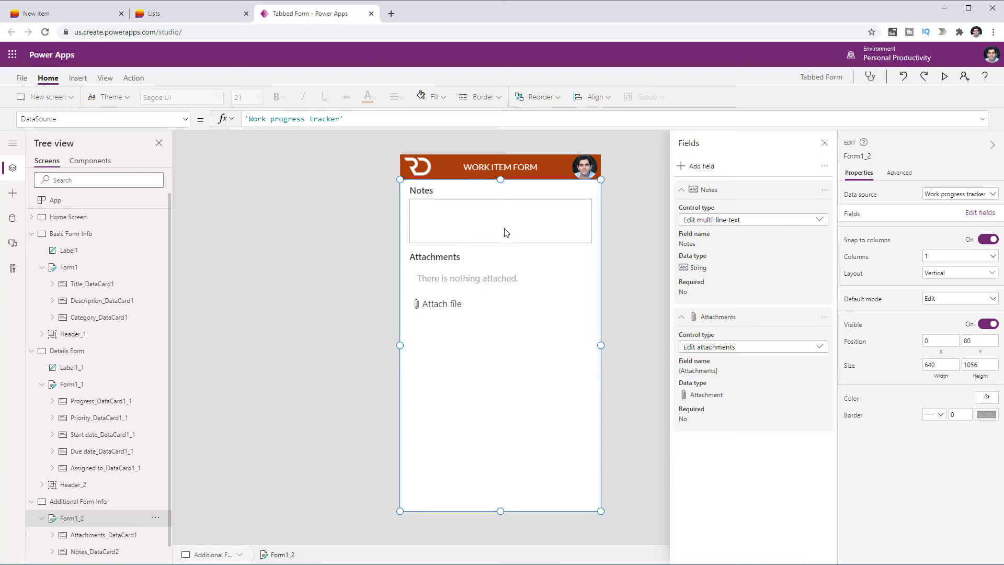
Step: Lower the form's upper edge to Y 208 and paste the copied label above it, changing its text to Additional Info
{"action": "key", "text": "ctrl+v"}
{"action": "double_click", "coordinate": [266, 119]}
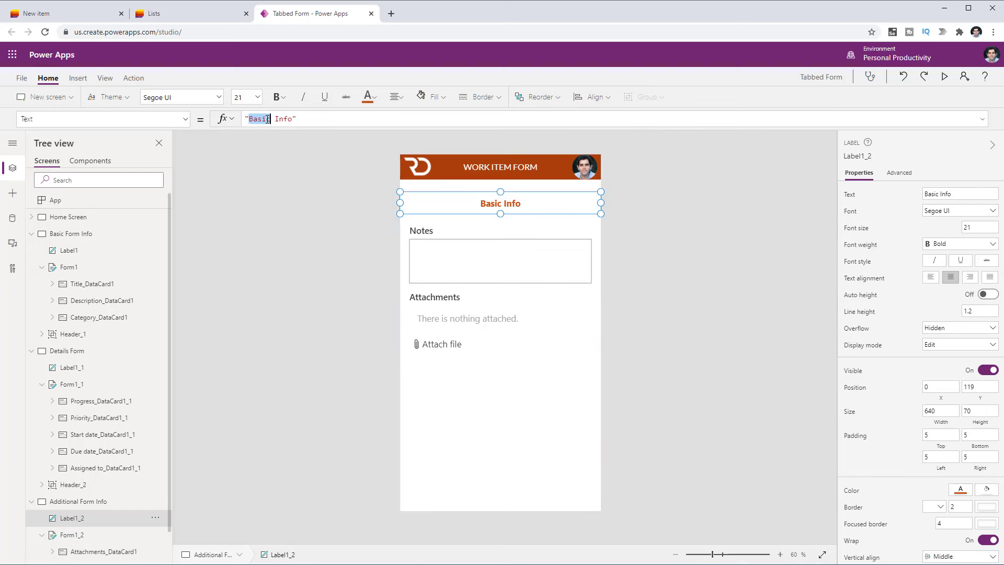
{"action": "type", "text": "Additon"}
{"action": "key", "text": "BackSpace"}
{"action": "key", "text": "BackSpace"}
{"action": "type", "text": "ional"}
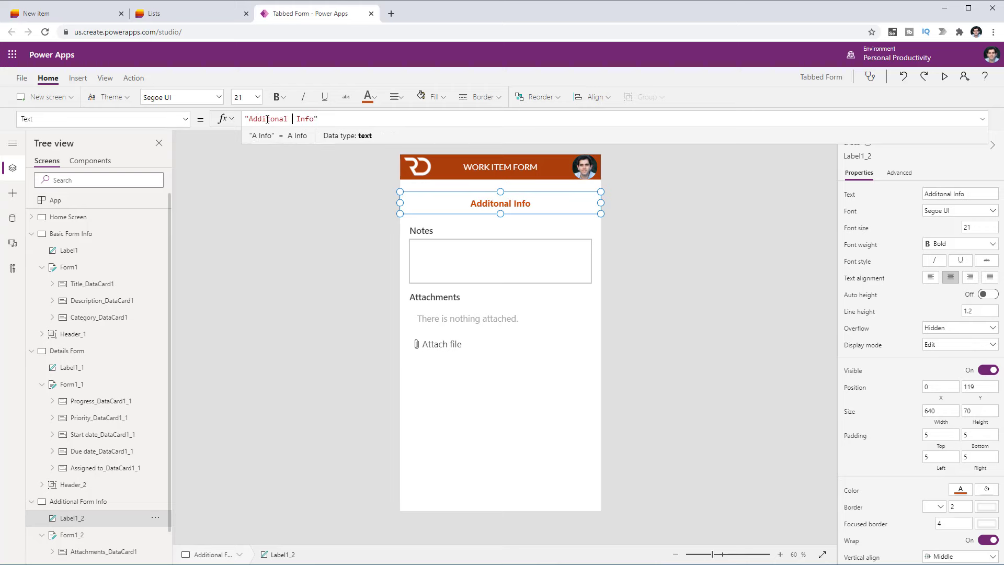
{"action": "left_click", "coordinate": [610, 224]}
Step: Rename the forms on the three form screens to BasicInfoForm, DetailsForm and AdditionalInfoForm
{"action": "left_click", "coordinate": [67, 268]}
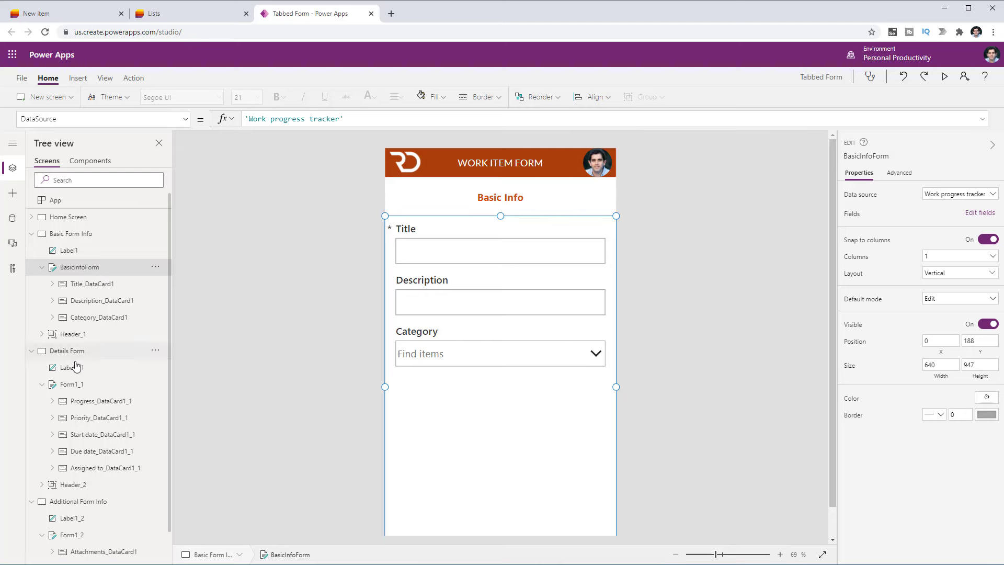
{"action": "left_click", "coordinate": [87, 386]}
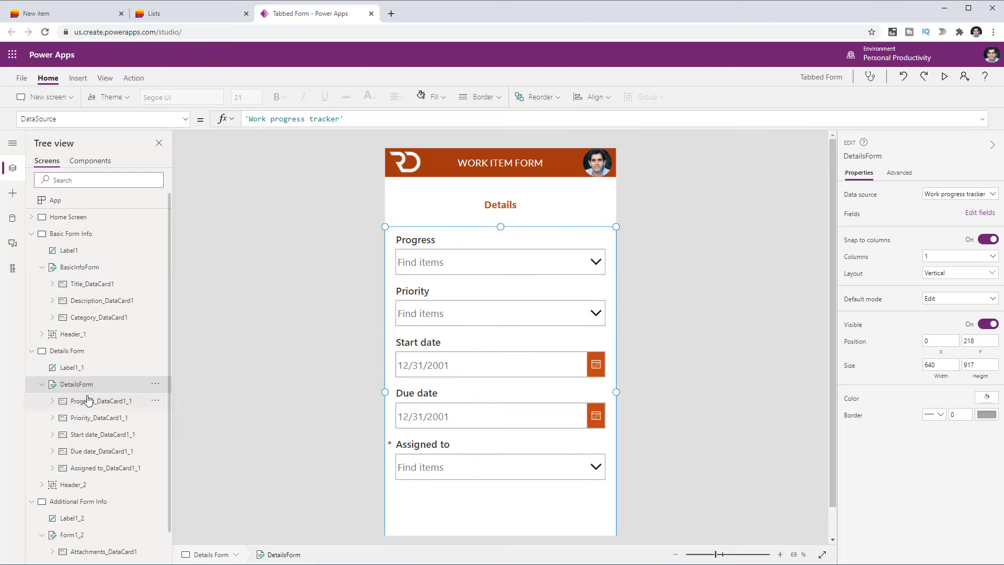
{"action": "scroll", "coordinate": [97, 519], "scroll_direction": "down", "scroll_amount": 1}
{"action": "left_click", "coordinate": [125, 503]}
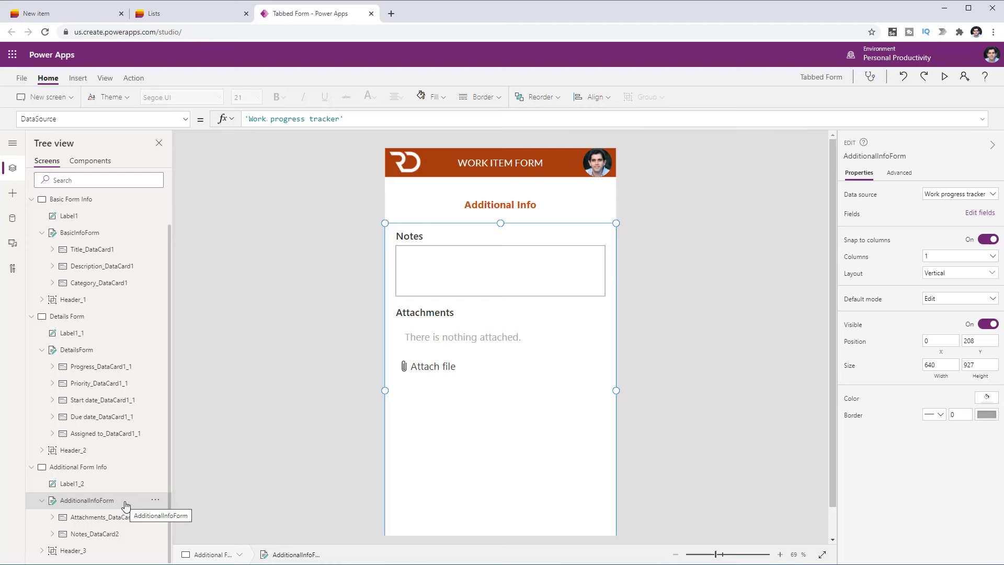
Step: Set the OnSelect formula of the plus icon on Home Screen to Navigate('Basic Form Info')
{"action": "scroll", "coordinate": [125, 504], "scroll_direction": "up", "scroll_amount": 1}
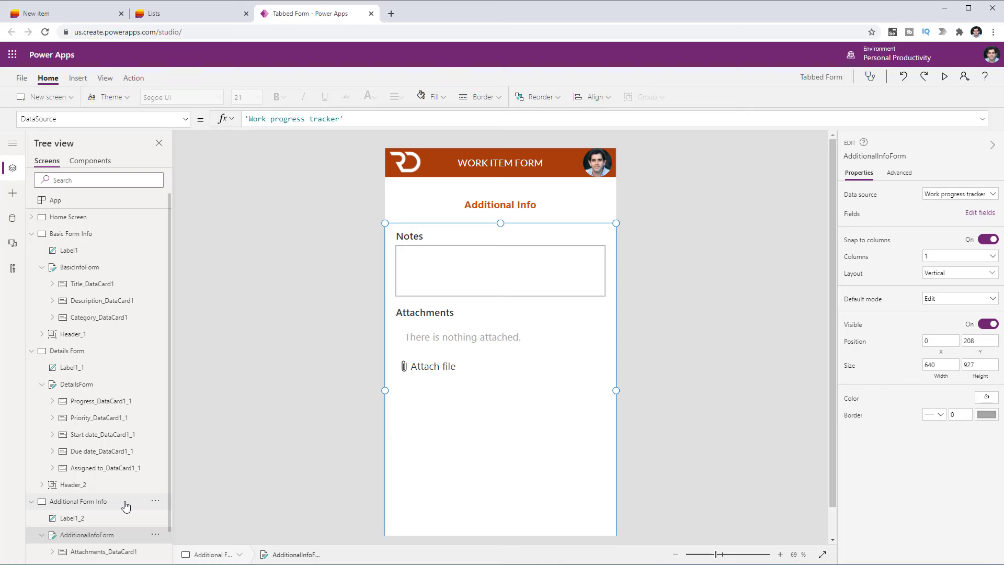
{"action": "left_click", "coordinate": [79, 217]}
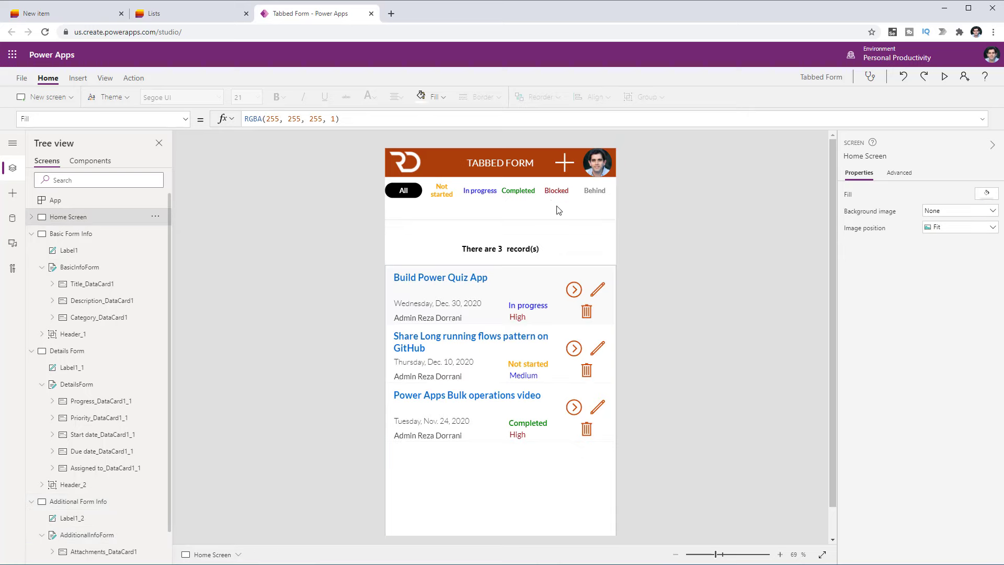
{"action": "left_click", "coordinate": [563, 165]}
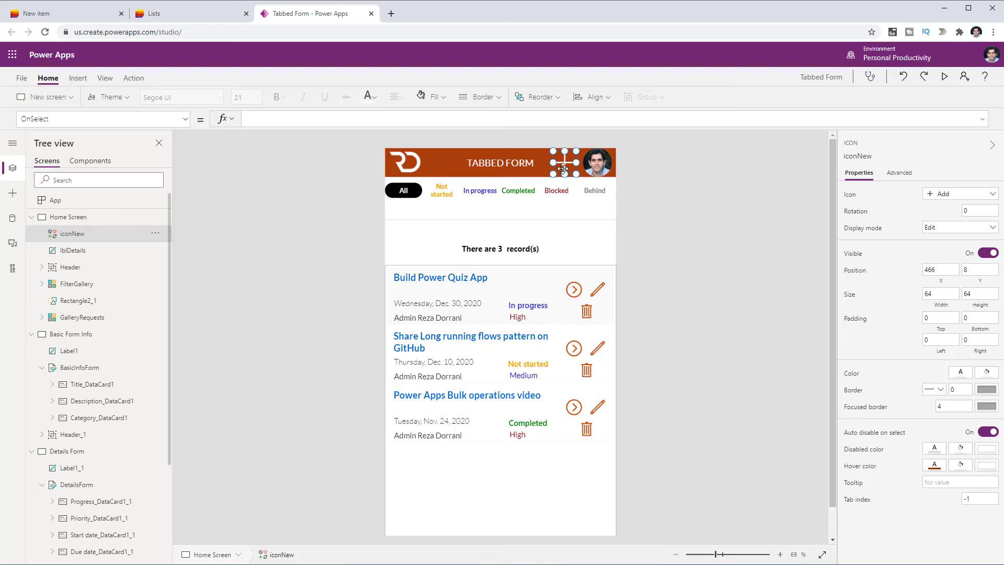
{"action": "left_click", "coordinate": [525, 123]}
{"action": "type", "text": "Navigate("}
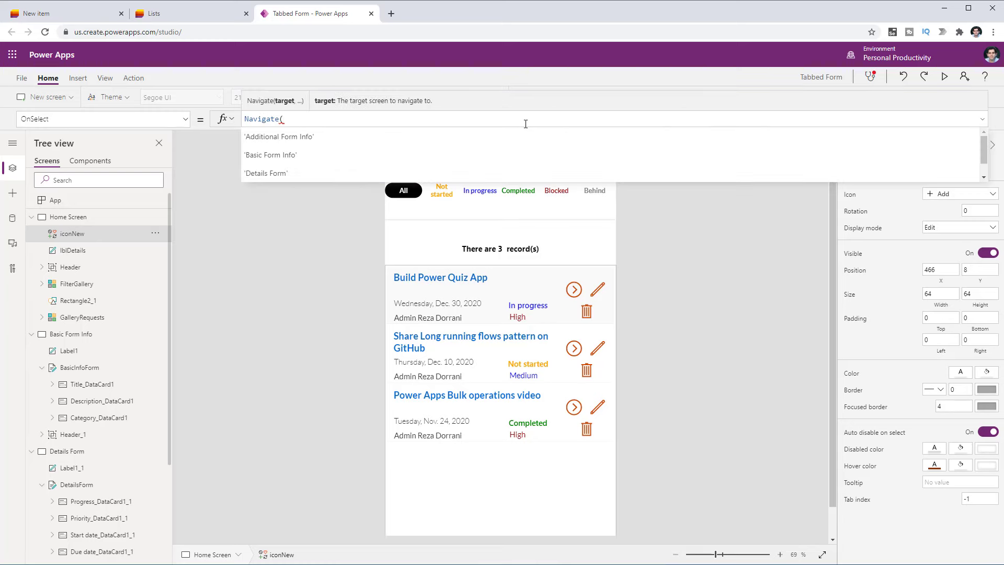
{"action": "key", "text": "Down"}
{"action": "key", "text": "Down"}
{"action": "key", "text": "Tab"}
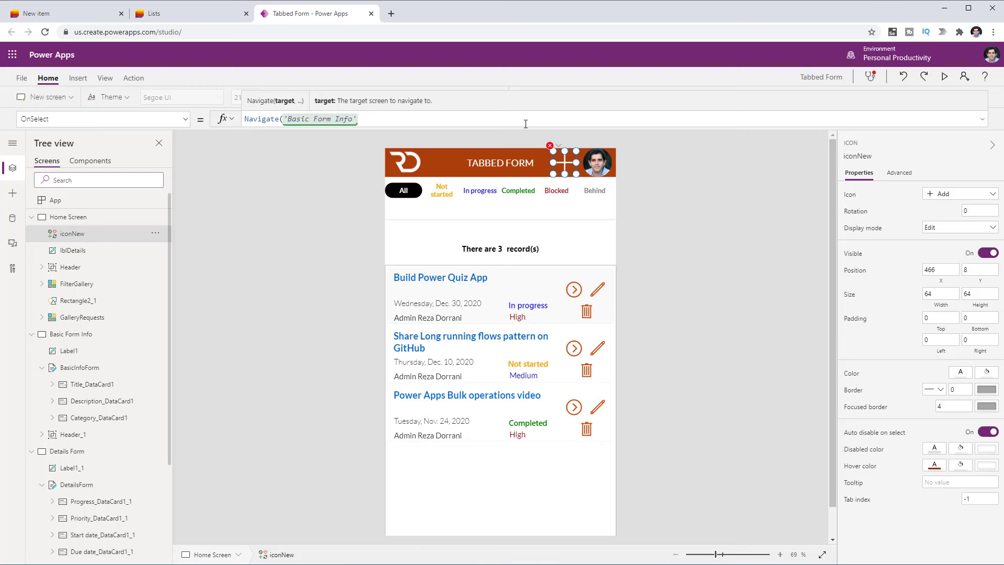
{"action": "type", "text": ")"}
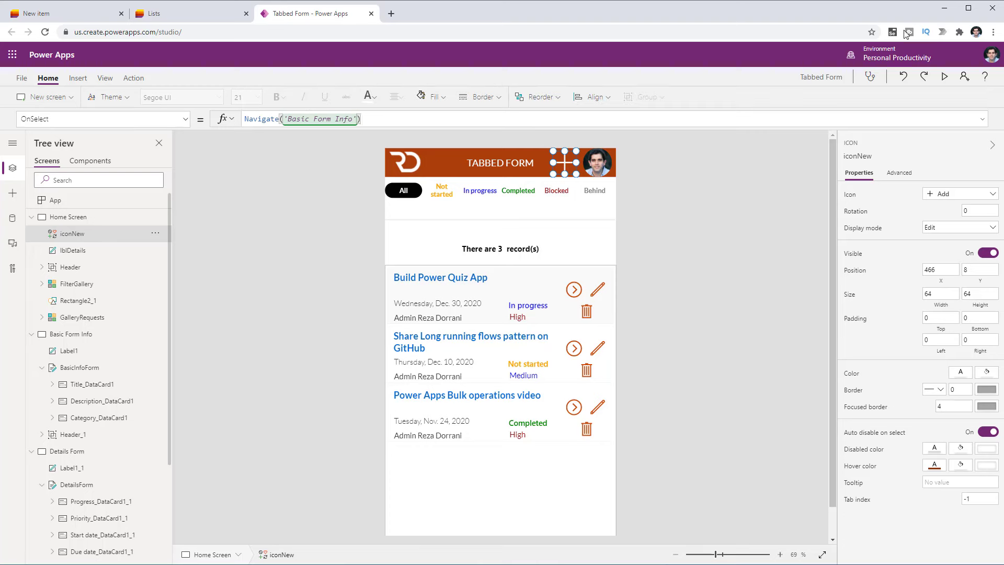
Step: Preview the app and test the plus icon's navigation to the Basic Info form, closing the preview after the check
{"action": "left_click", "coordinate": [944, 77]}
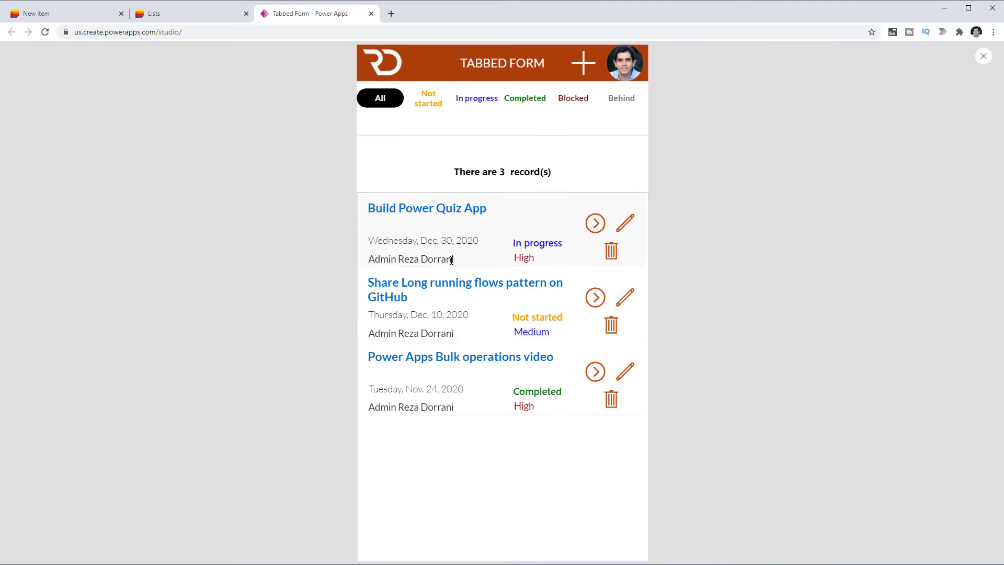
{"action": "left_click", "coordinate": [581, 72]}
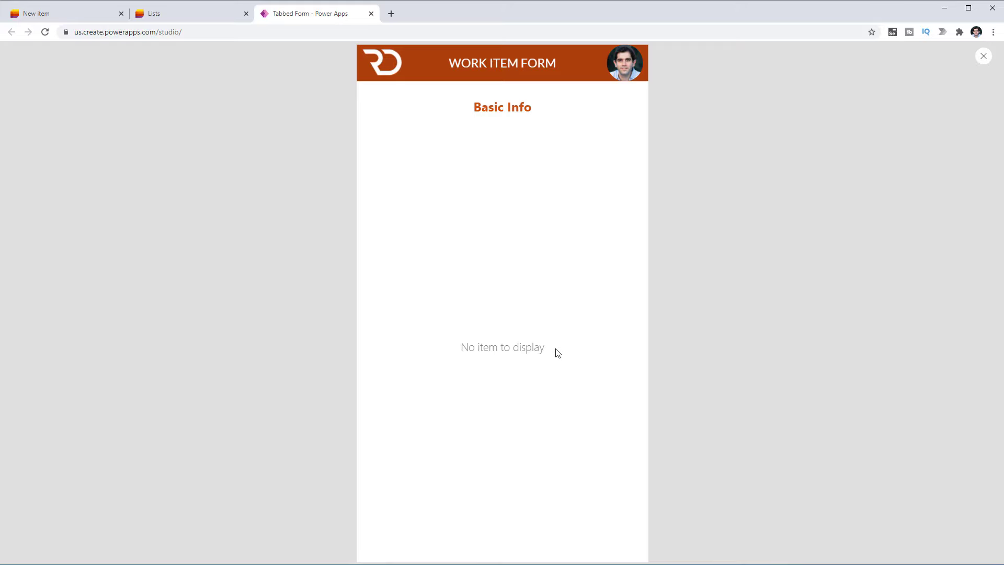
{"action": "left_click", "coordinate": [984, 57]}
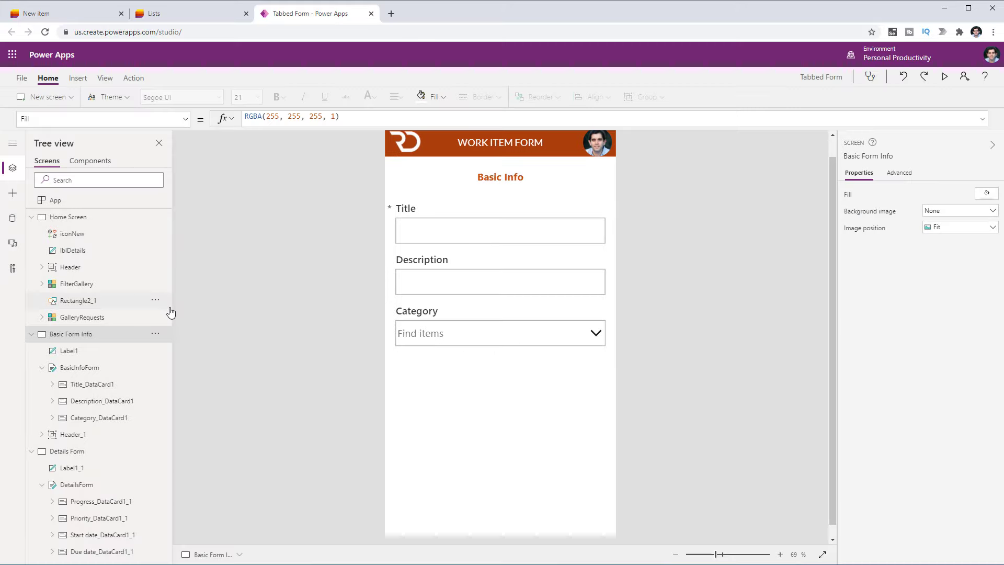
Step: Set the OnSelect formula of the plus icon on Home Screen to Set(varFormData,Defaults('Work progress tracker')); Navigate('Basic Form Info')
{"action": "left_click", "coordinate": [95, 216]}
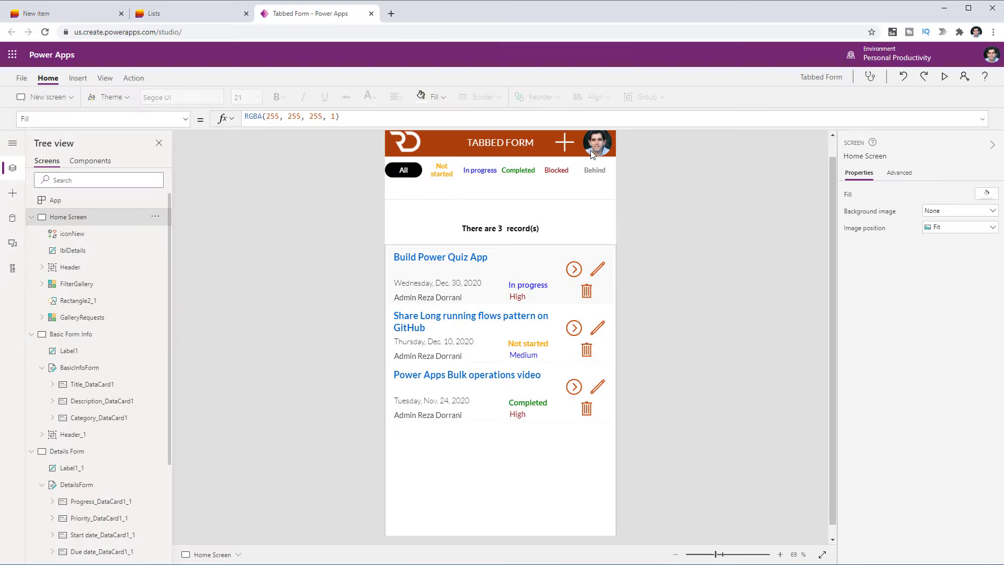
{"action": "left_click", "coordinate": [565, 142]}
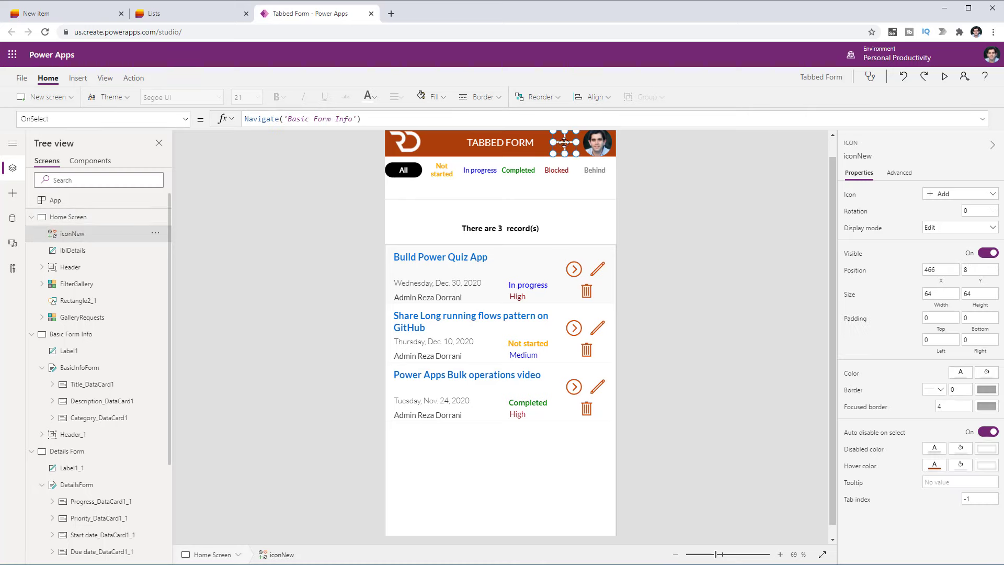
{"action": "left_click", "coordinate": [982, 121]}
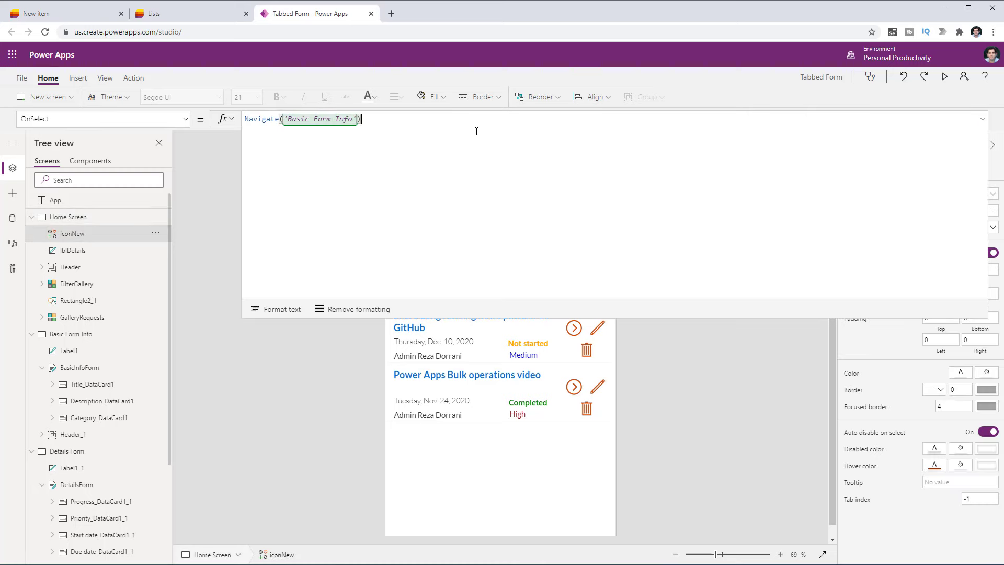
{"action": "key", "text": "Home"}
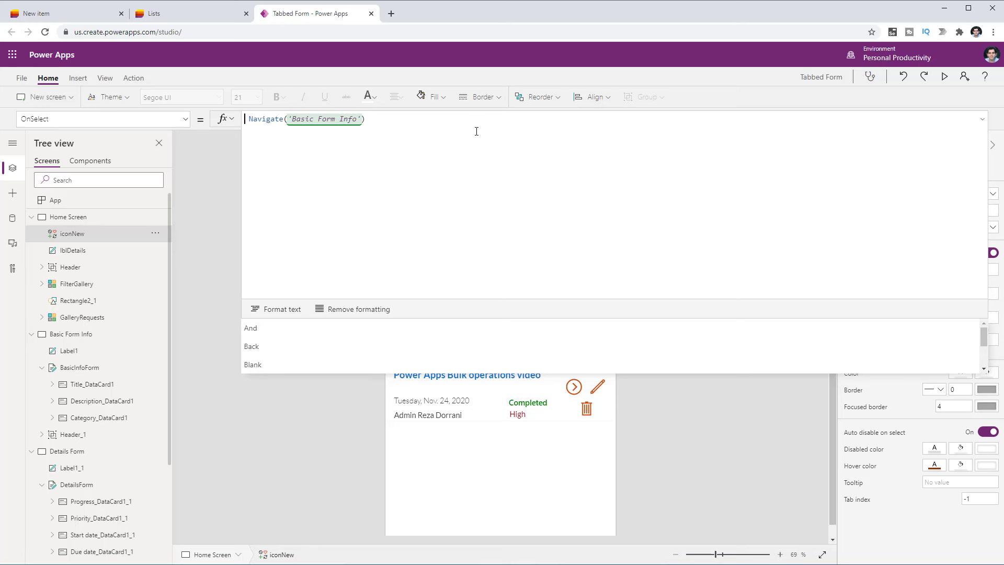
{"action": "type", "text": "Set( "}
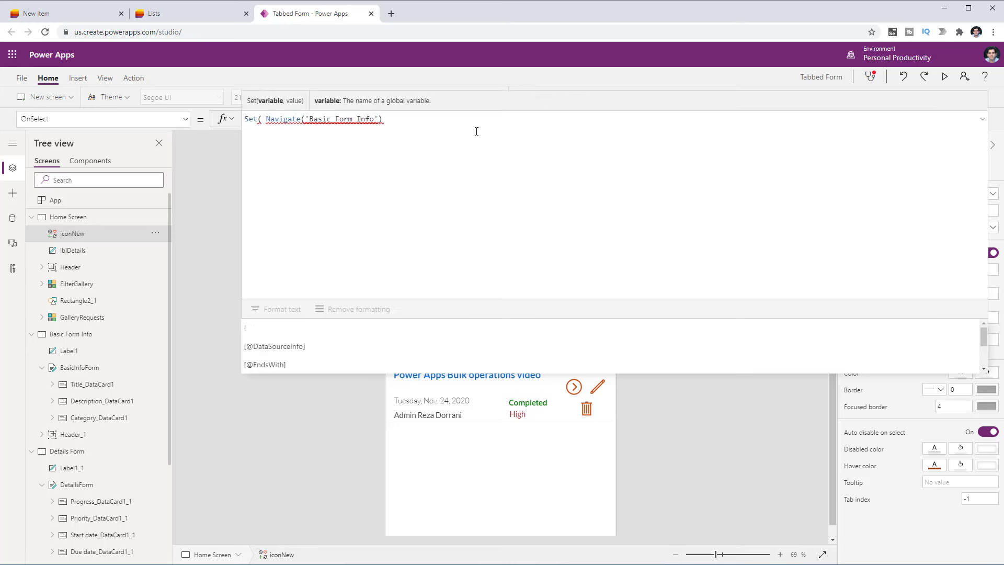
{"action": "type", "text": "var"}
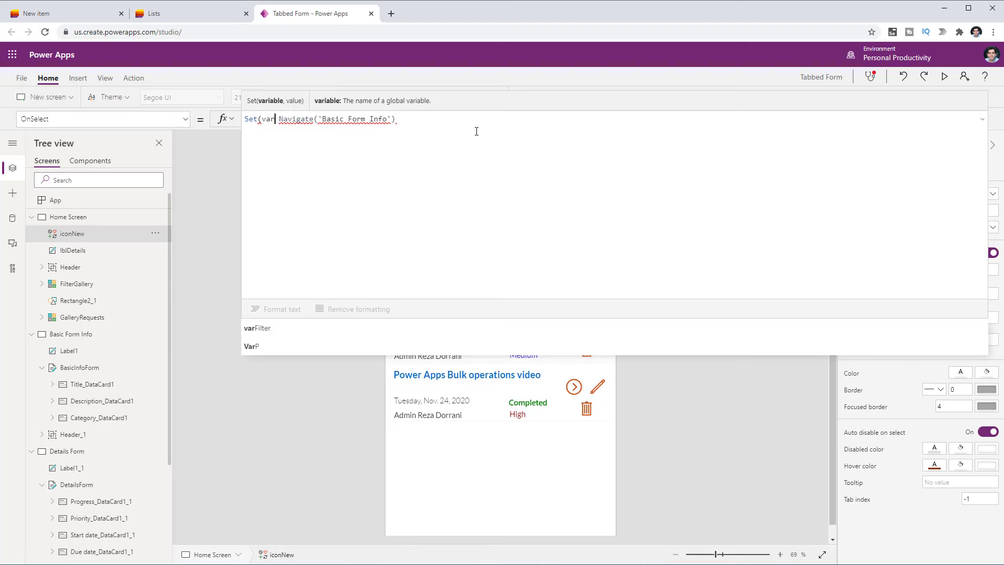
{"action": "type", "text": "FormDat"}
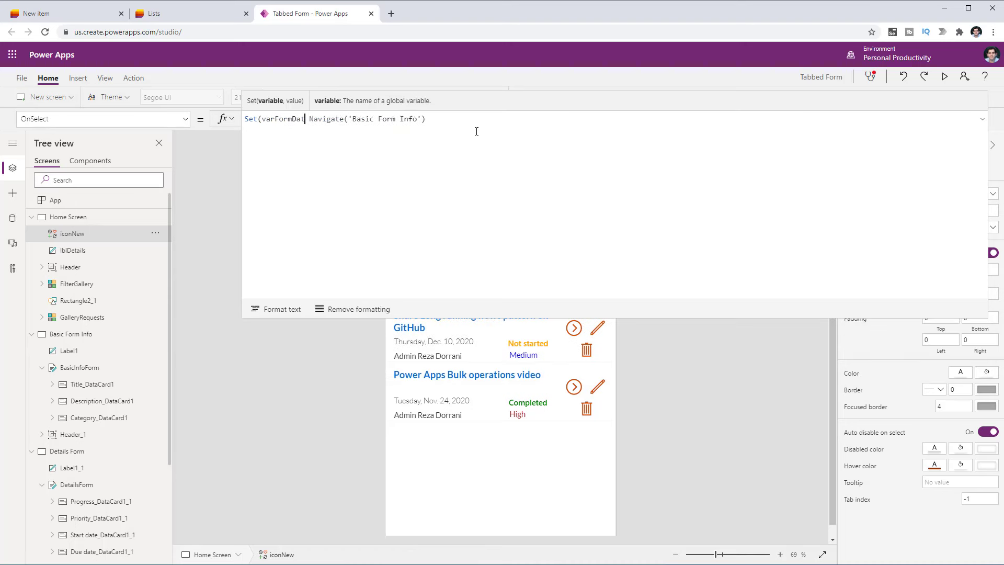
{"action": "type", "text": "a,"}
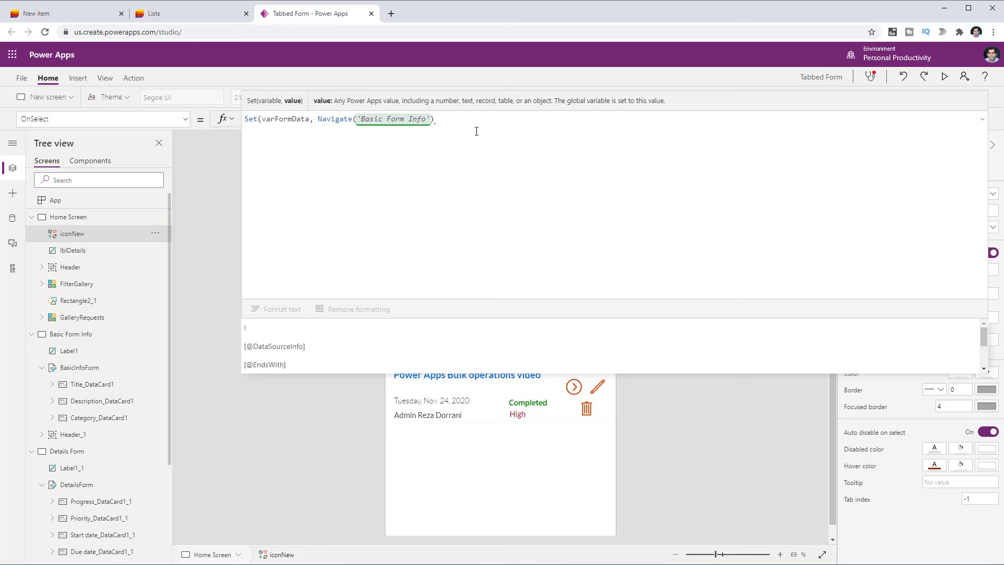
{"action": "type", "text": "Defau"}
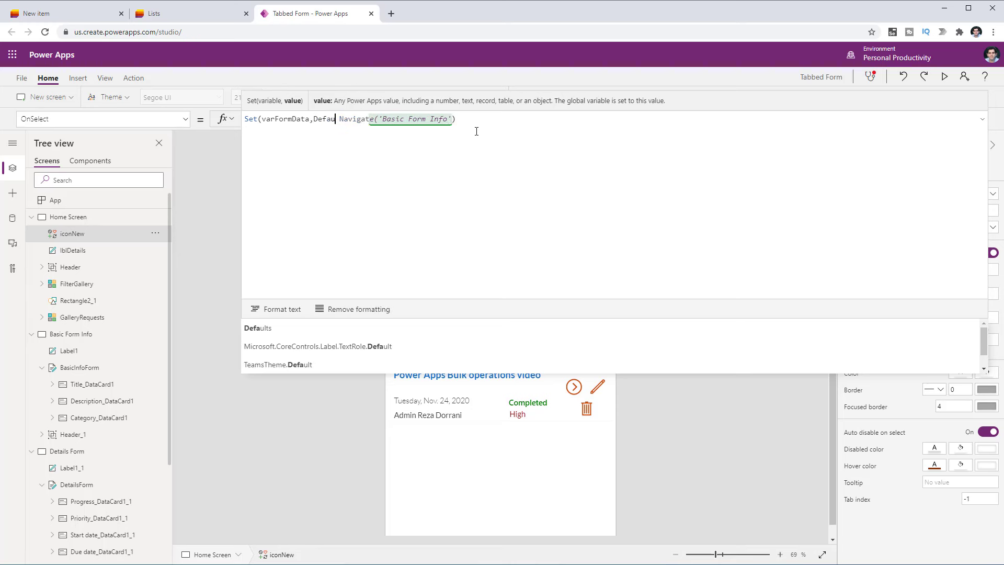
{"action": "type", "text": "lts("}
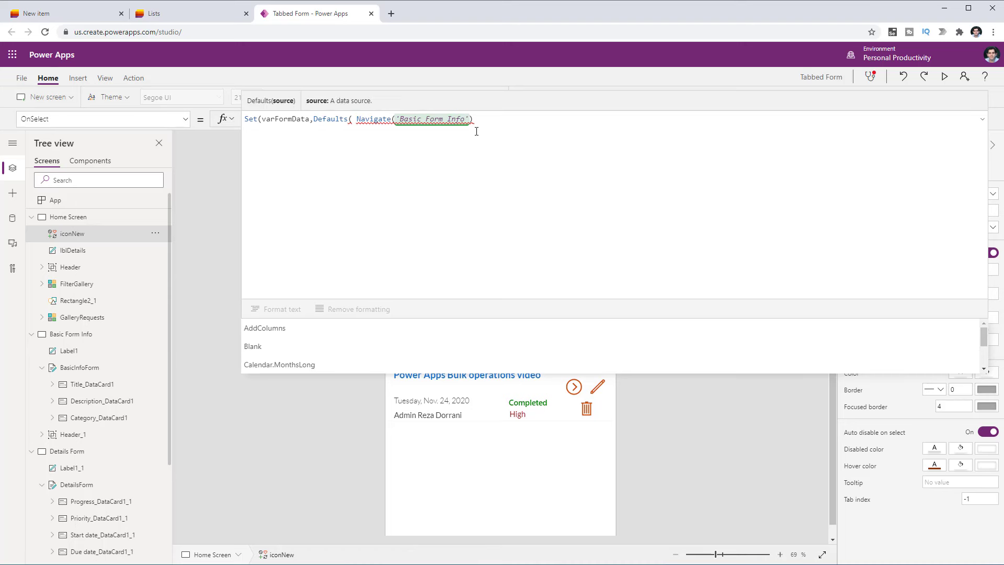
{"action": "type", "text": "work"}
{"action": "key", "text": "Tab"}
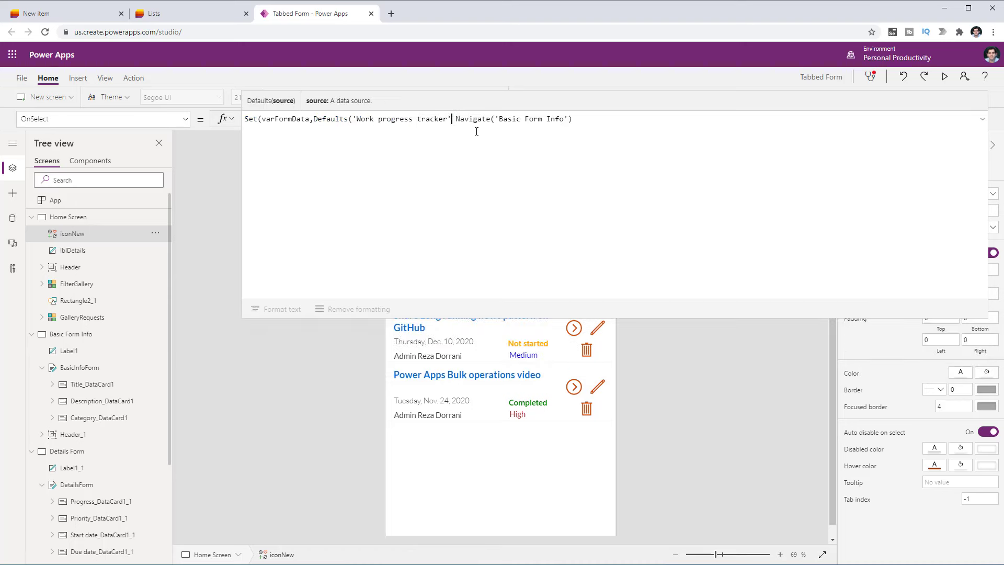
{"action": "type", "text": ")"}
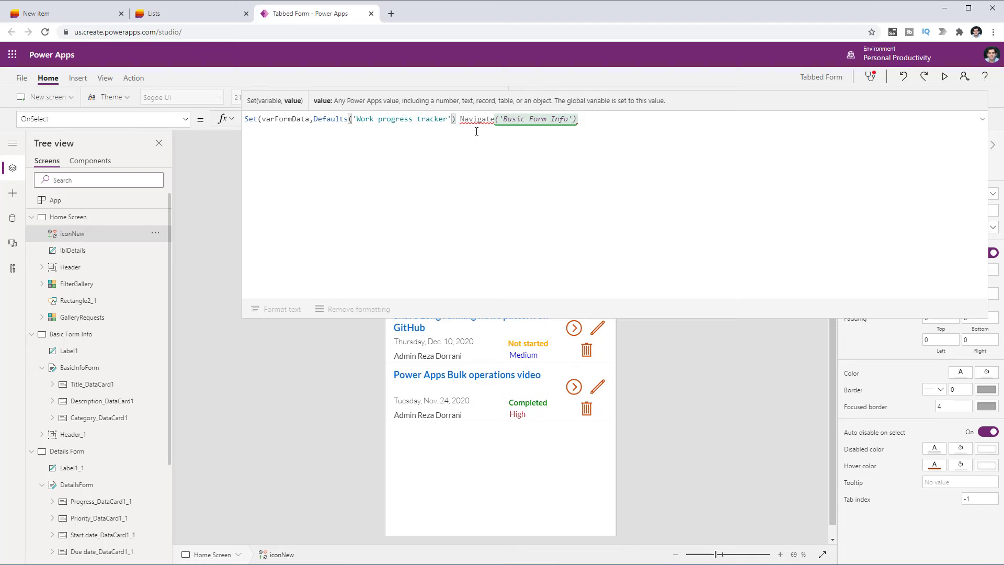
{"action": "type", "text": ");"}
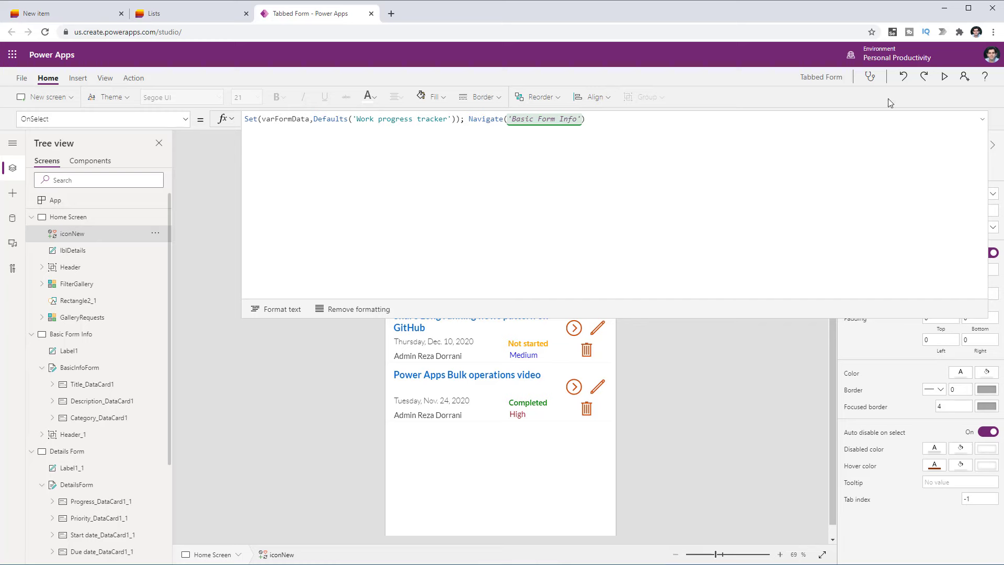
Step: Preview the app from Home Screen and test the plus icon with the new formula, closing the preview after the check
{"action": "left_click", "coordinate": [944, 77]}
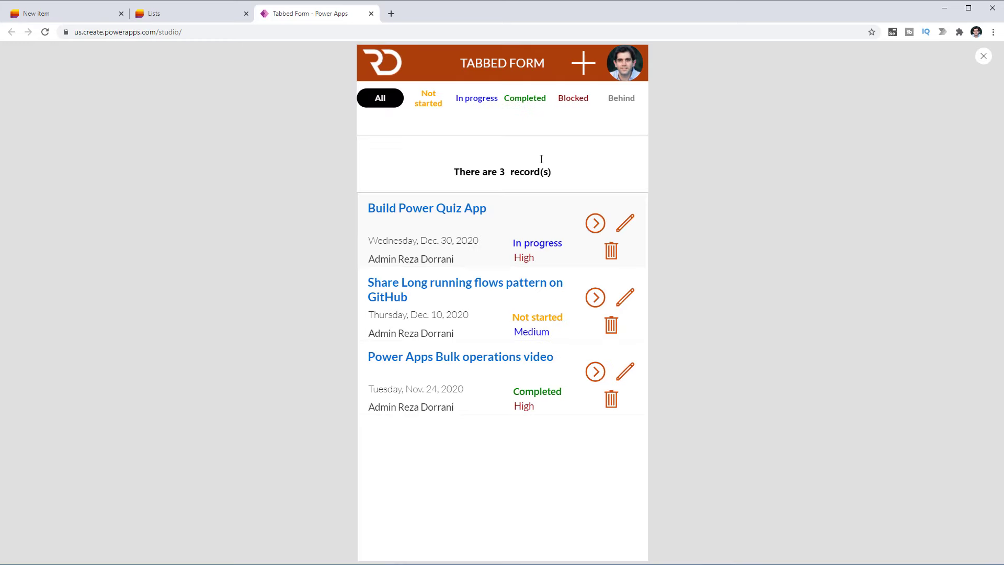
{"action": "left_click", "coordinate": [590, 63]}
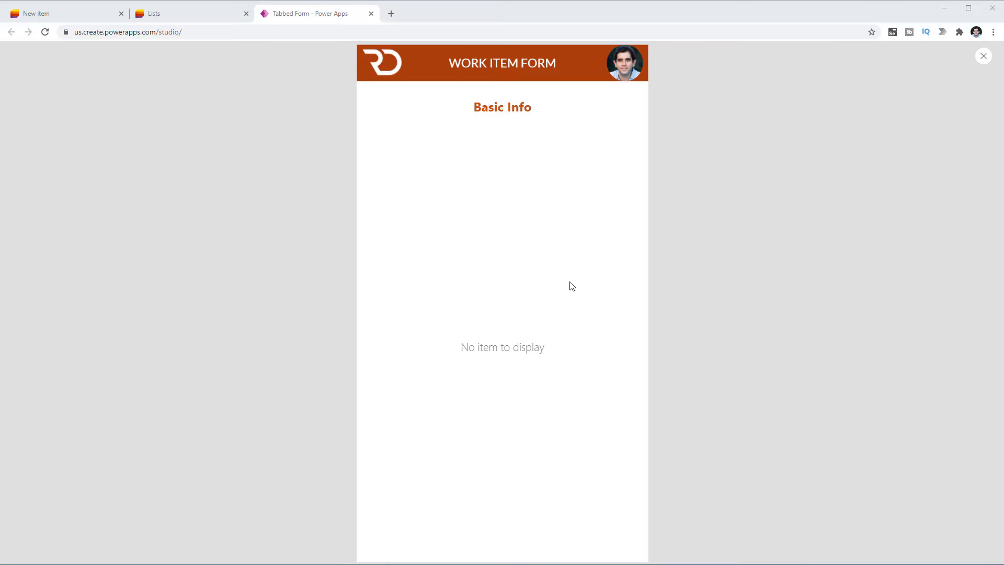
{"action": "left_click", "coordinate": [983, 56]}
{"action": "left_click", "coordinate": [980, 124]}
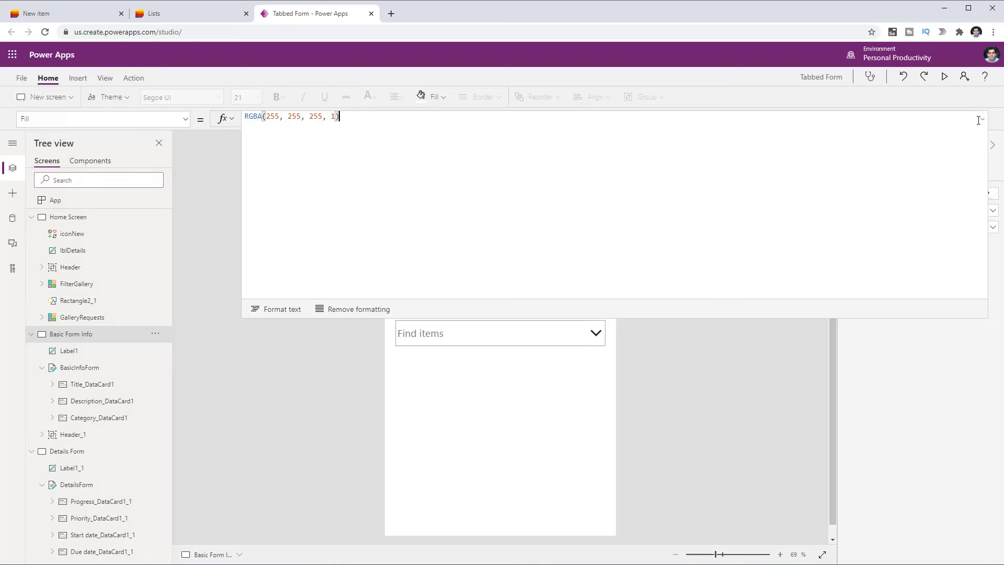
Step: Set the Item property of BasicInfoForm to varFormData and check the Basic Info screen in a preview
{"action": "left_click", "coordinate": [520, 389]}
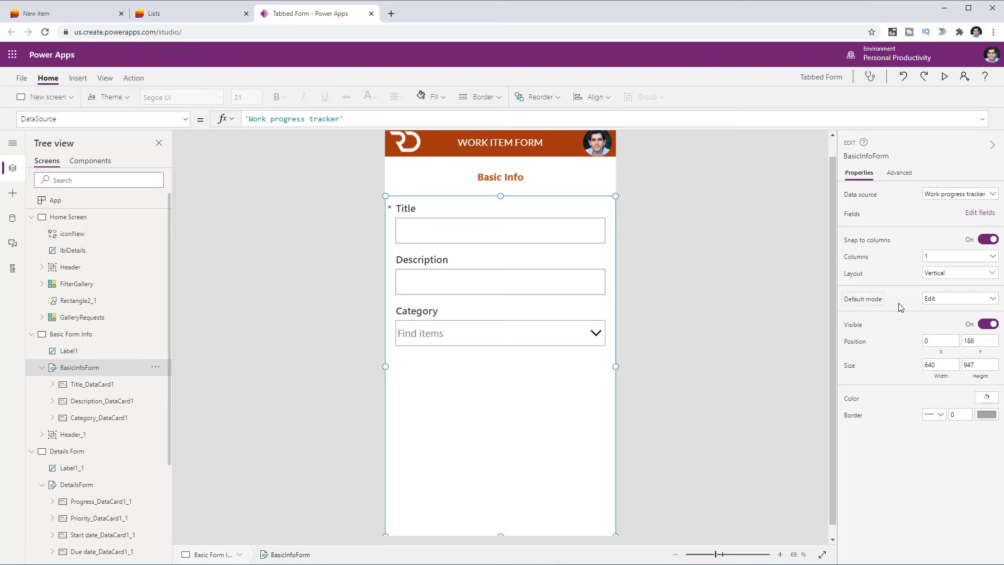
{"action": "left_click", "coordinate": [899, 172]}
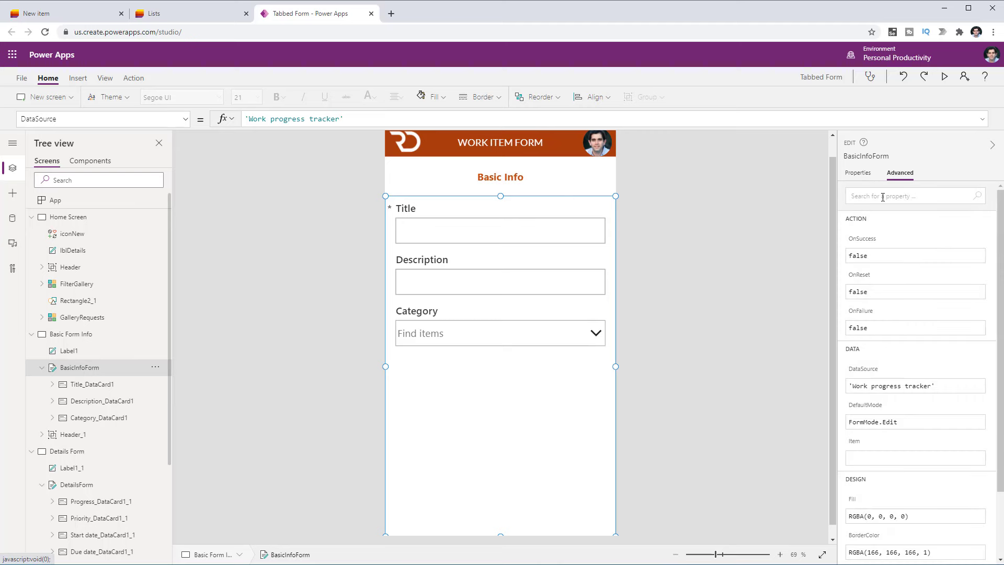
{"action": "left_click", "coordinate": [882, 196]}
{"action": "type", "text": "item"}
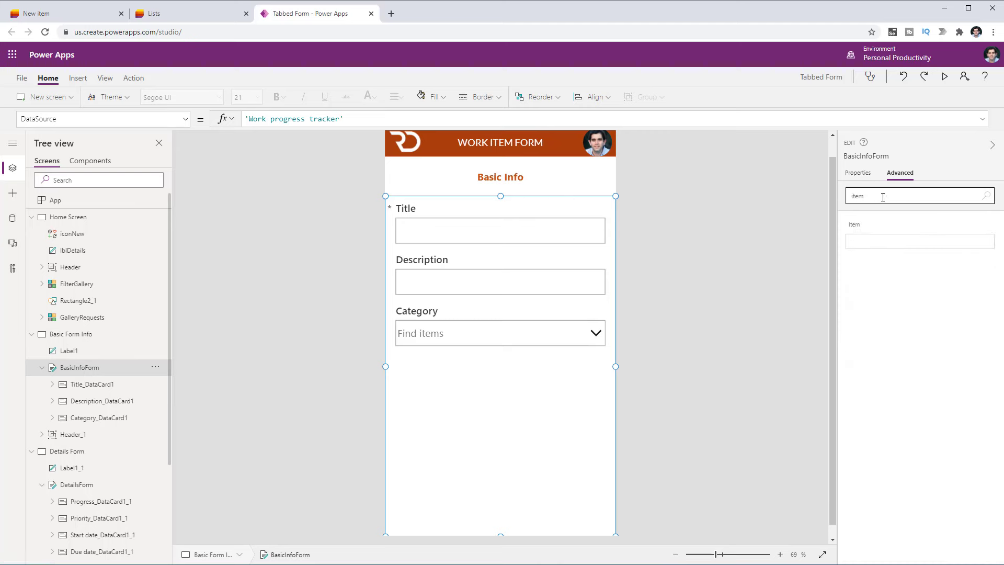
{"action": "left_click", "coordinate": [905, 239]}
{"action": "type", "text": "varFormData"}
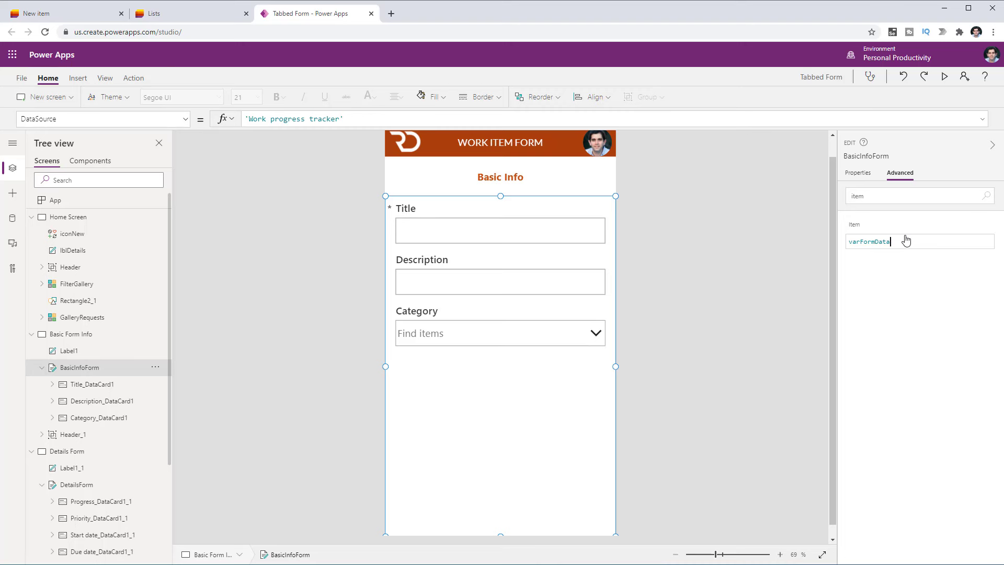
{"action": "left_click", "coordinate": [944, 76]}
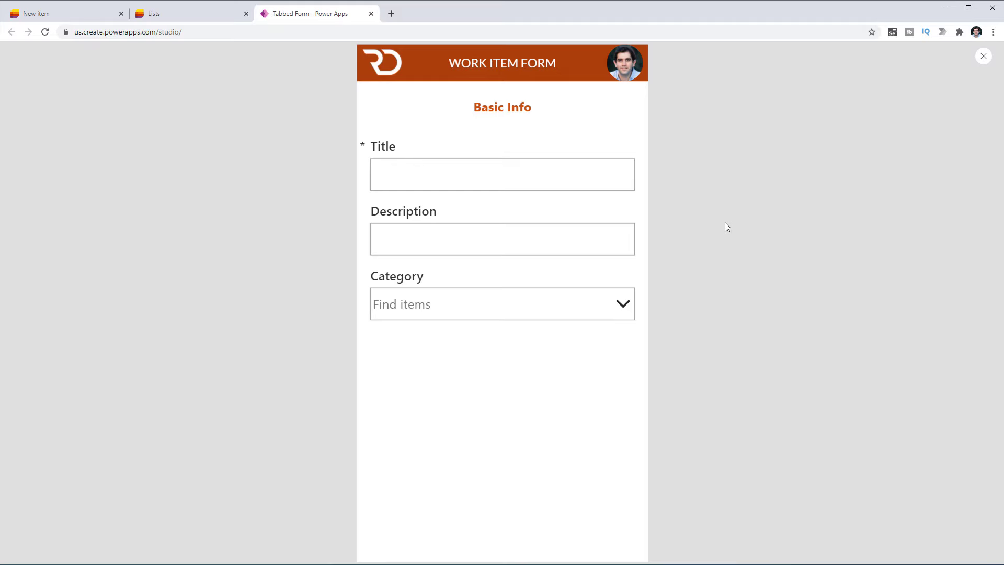
{"action": "key", "text": "Escape"}
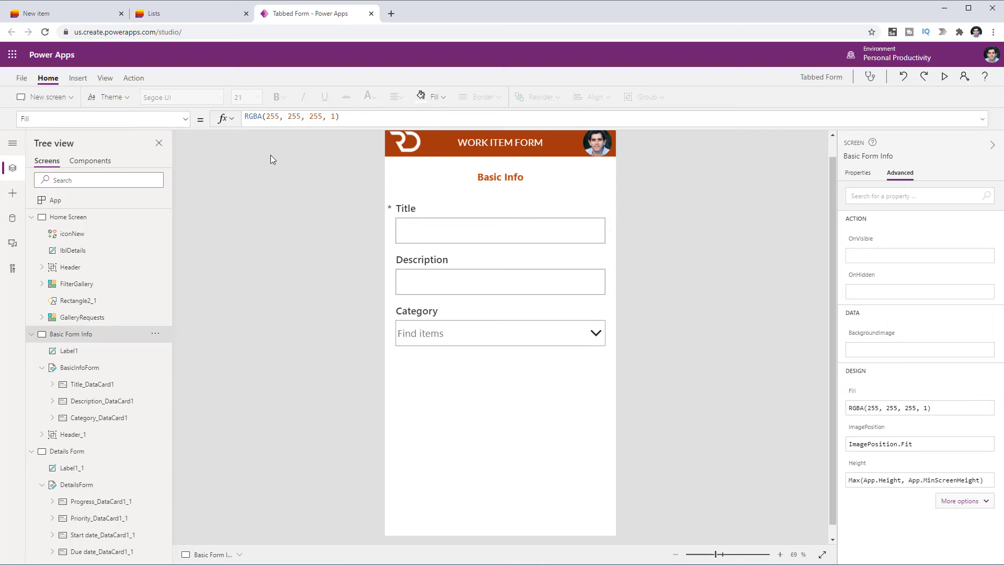
Step: Insert a Next arrow icon on the Basic Form Info screen and place it centred near the screen's lower edge
{"action": "left_click", "coordinate": [77, 78]}
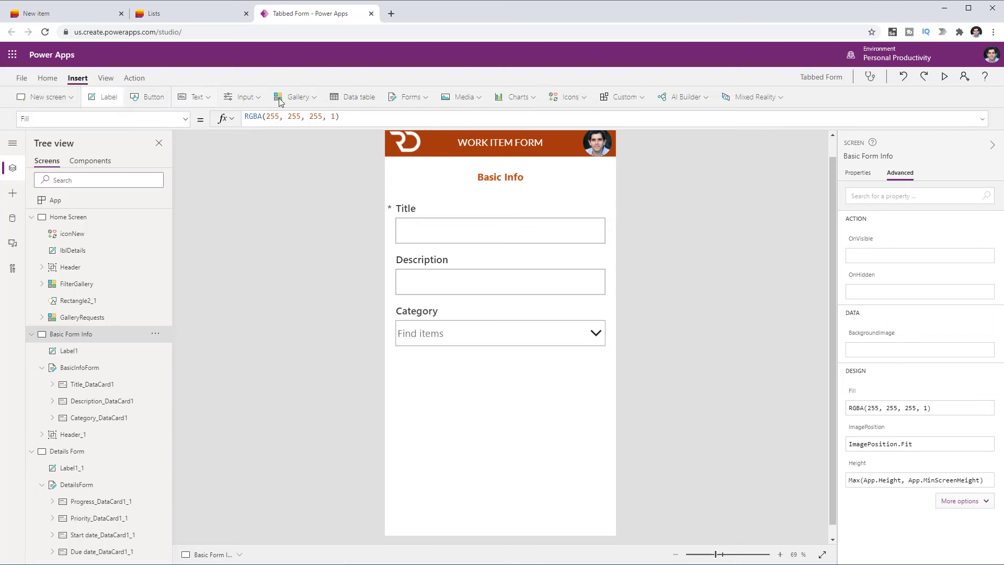
{"action": "left_click", "coordinate": [568, 97]}
{"action": "scroll", "coordinate": [601, 217], "scroll_direction": "down", "scroll_amount": 5}
{"action": "left_click", "coordinate": [583, 134]}
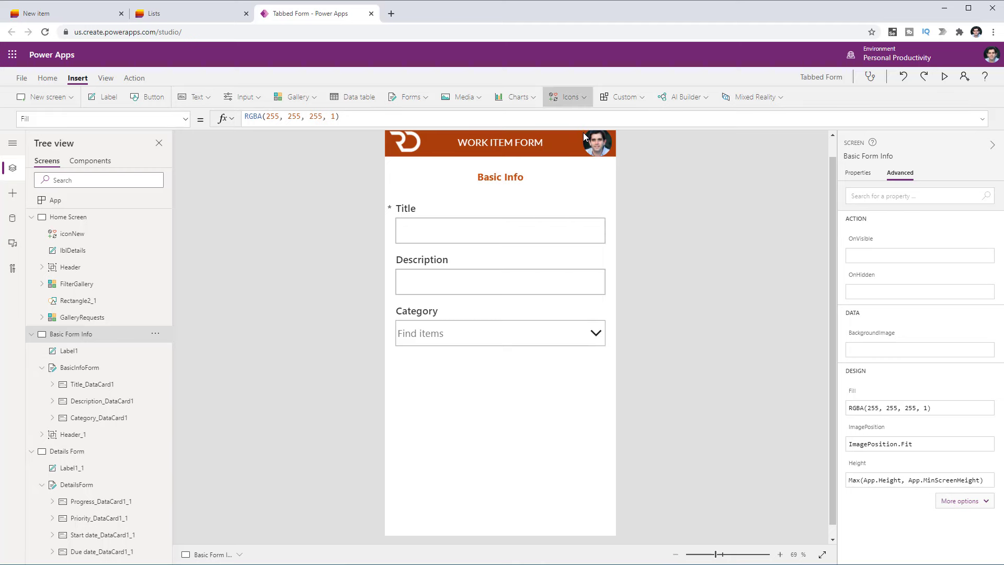
{"action": "left_click_drag", "start_coordinate": [411, 153], "coordinate": [502, 500]}
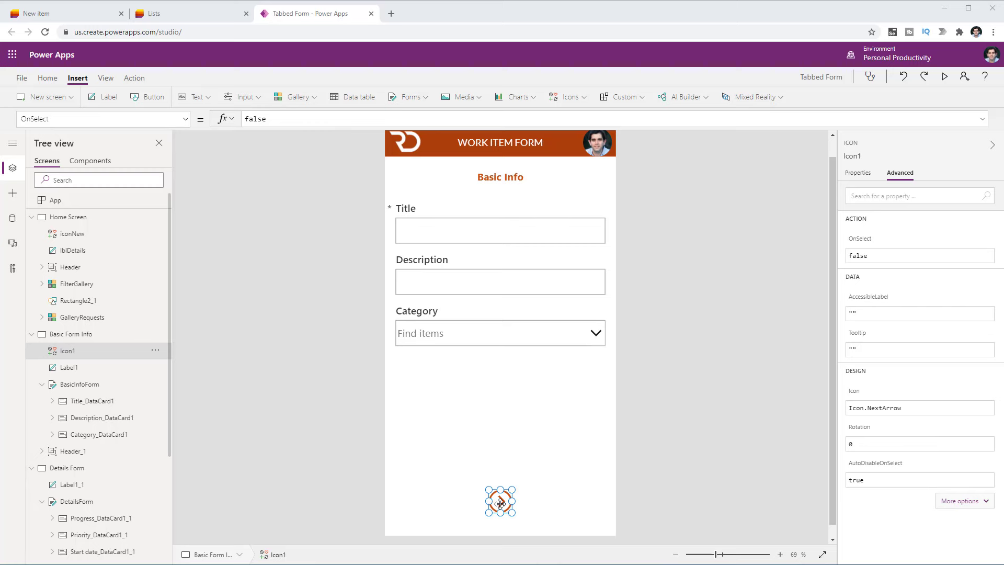
Step: Set the OnSelect formula of the Next arrow icon to Navigate('Details Form')
{"action": "left_click", "coordinate": [284, 113]}
{"action": "key", "text": "ctrl+a"}
{"action": "type", "text": "Navigate("}
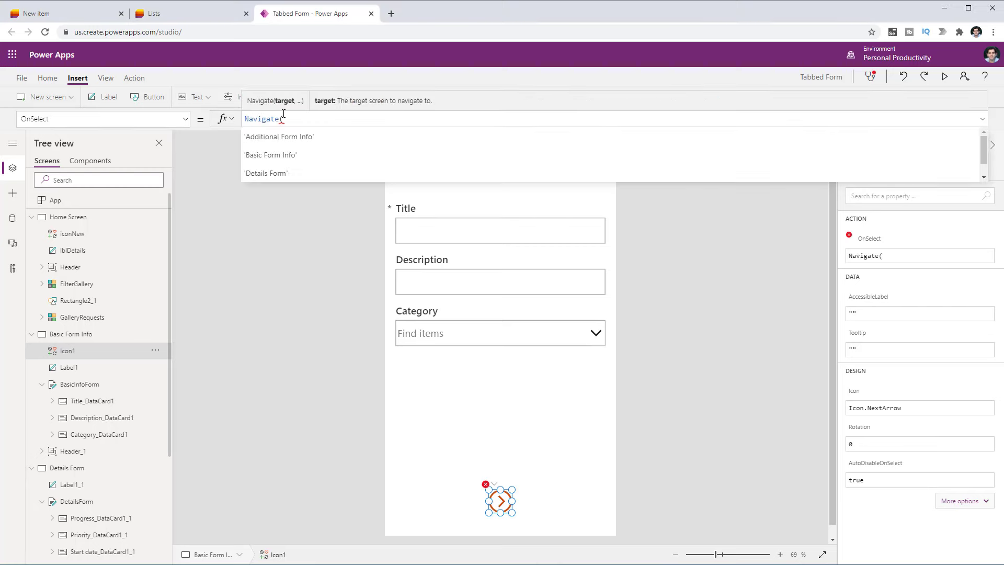
{"action": "key", "text": "Down"}
{"action": "key", "text": "Down"}
{"action": "key", "text": "Down"}
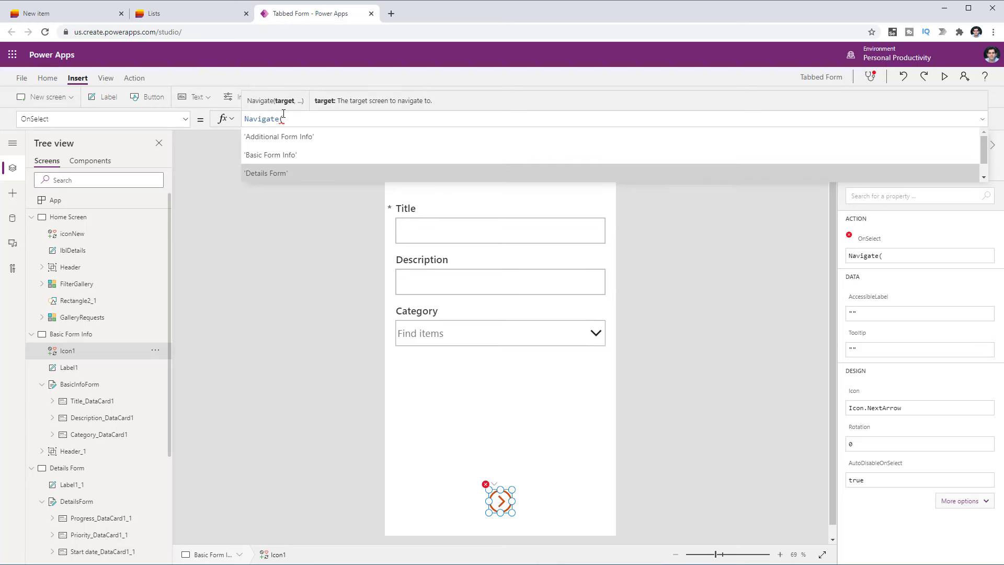
{"action": "key", "text": "Tab"}
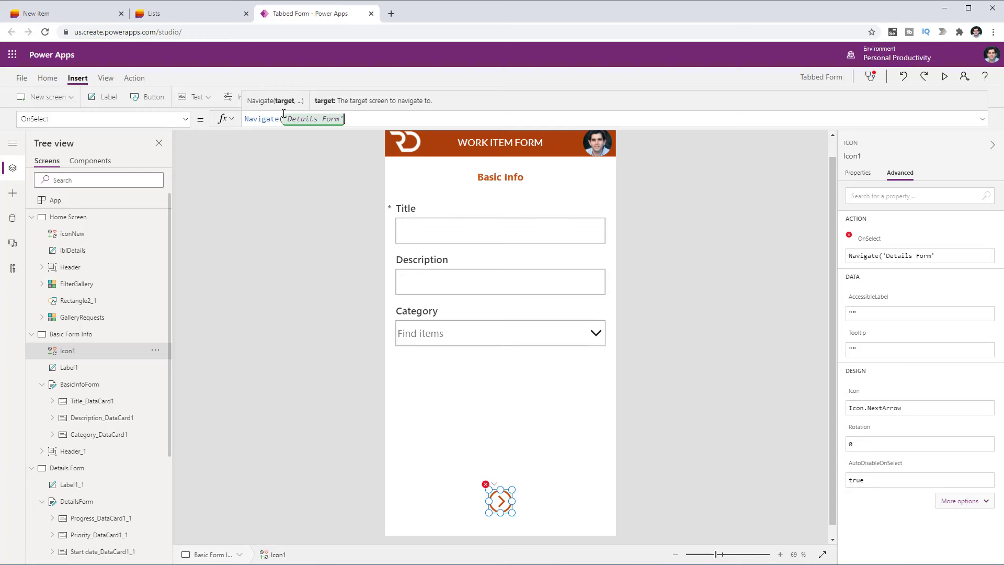
{"action": "type", "text": ")"}
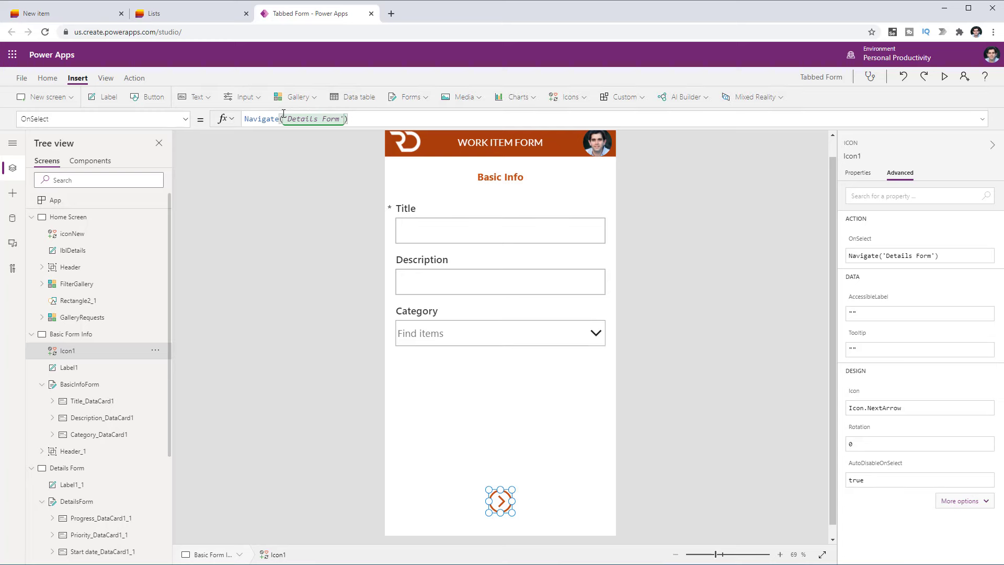
Step: Preview the Basic Info screen and test the Next arrow's navigation to the Details form, closing the preview after the check
{"action": "left_click", "coordinate": [943, 78]}
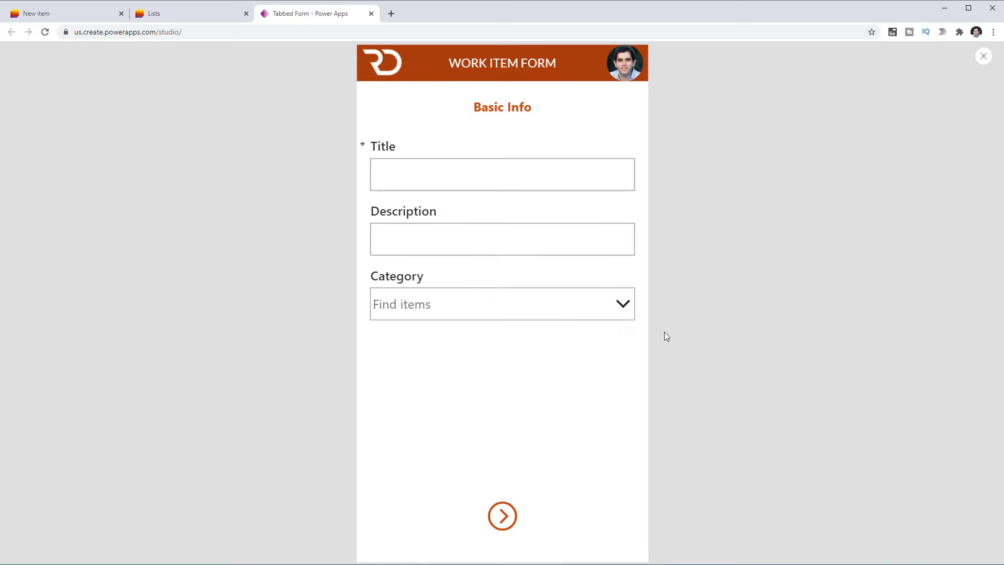
{"action": "left_click", "coordinate": [505, 517]}
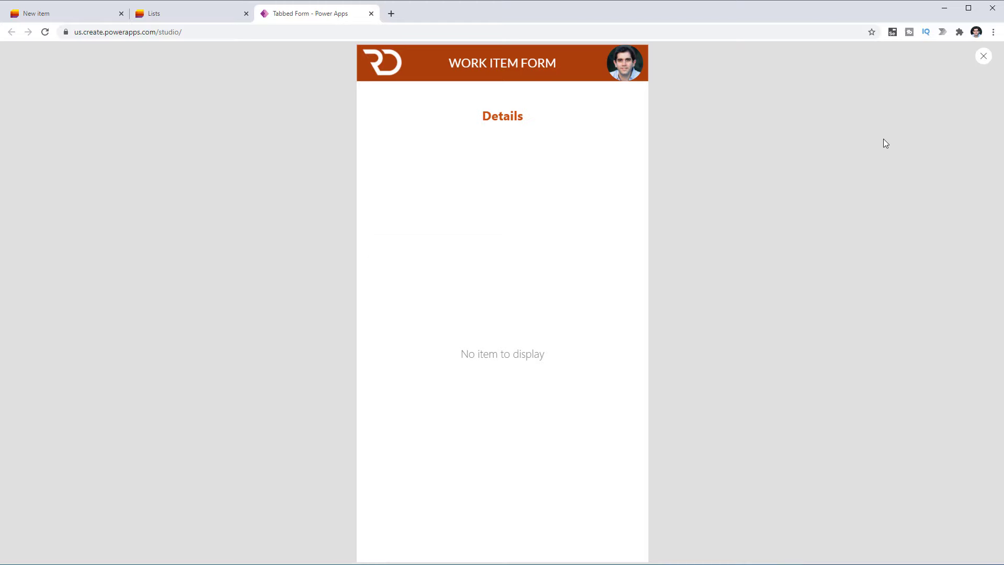
{"action": "left_click", "coordinate": [984, 57]}
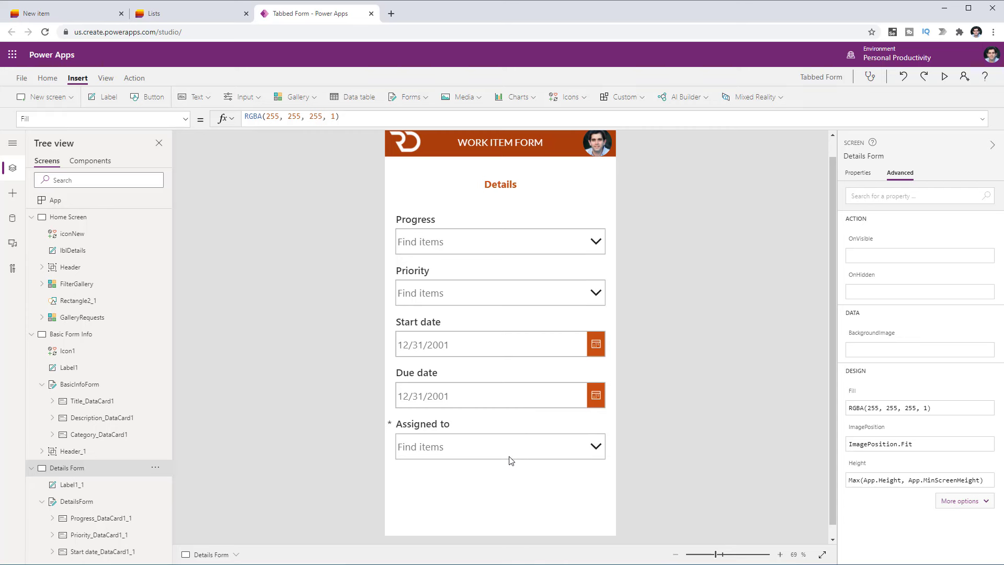
Step: Set the Item property of DetailsForm to varFormData and preview the Details screen
{"action": "left_click", "coordinate": [497, 373]}
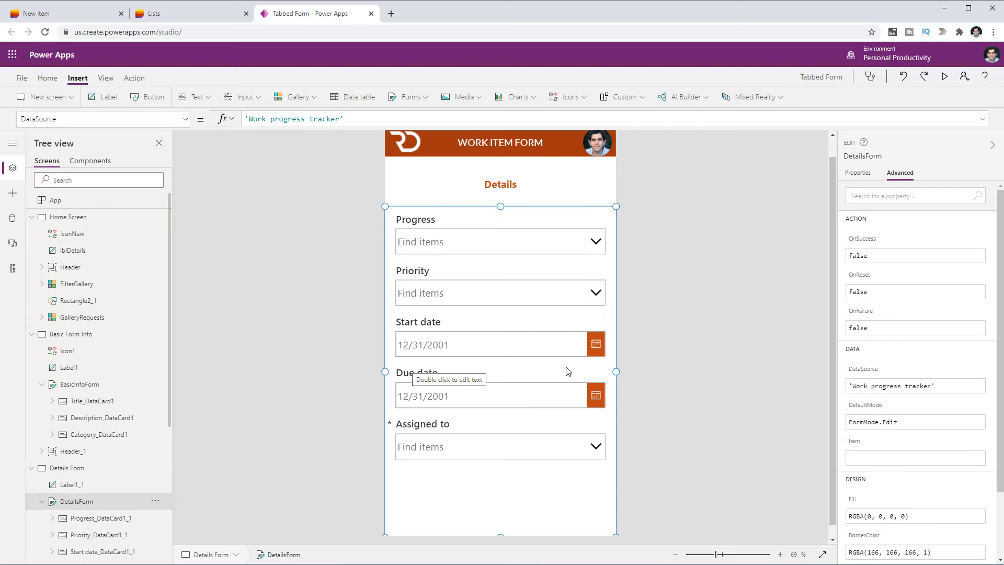
{"action": "left_click", "coordinate": [869, 458]}
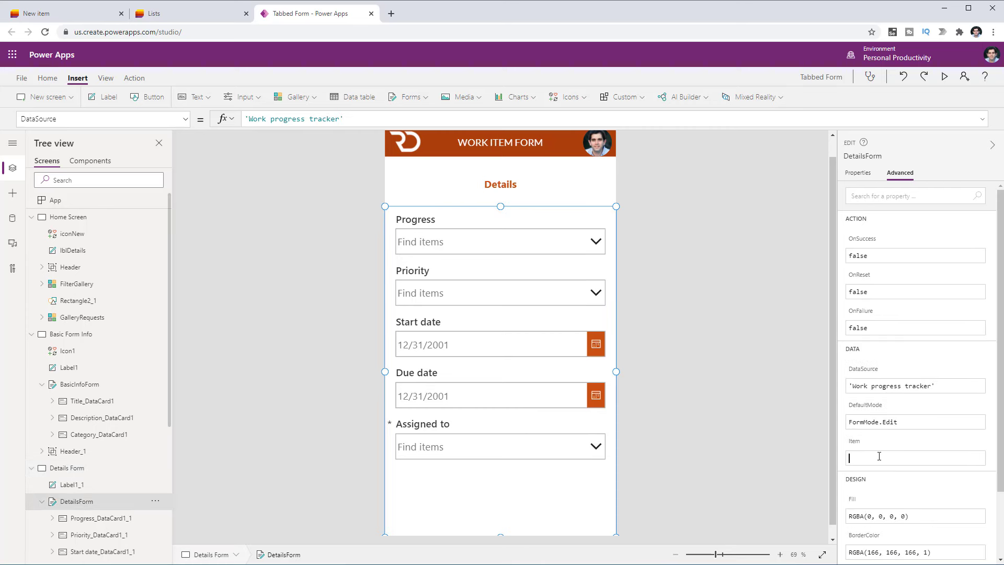
{"action": "type", "text": "varFormData"}
{"action": "left_click", "coordinate": [944, 77]}
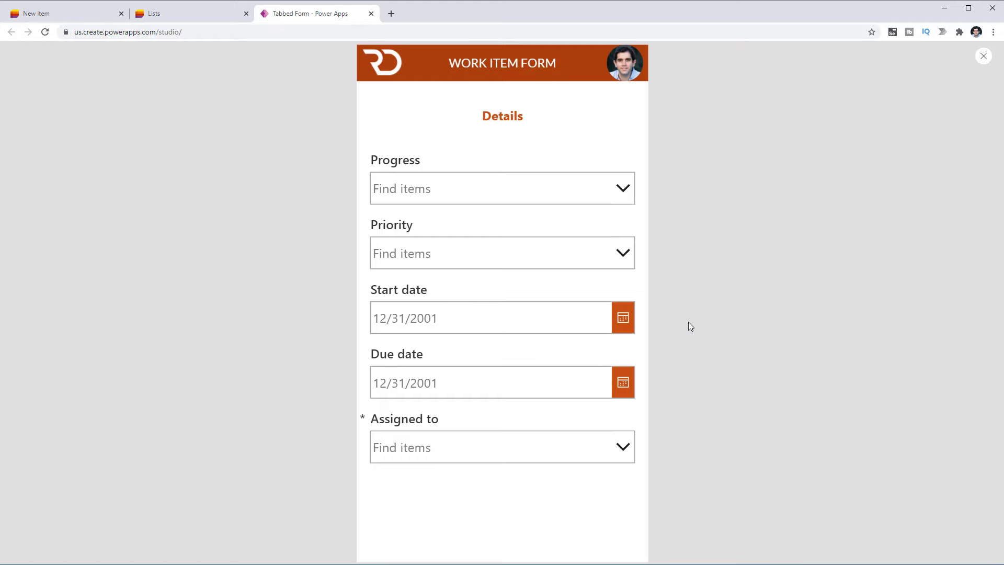
Step: Add a copy of the Next arrow icon near the Details Form screen's lower edge and set its OnSelect to Navigate('Additional Form Info')
{"action": "left_click", "coordinate": [984, 57]}
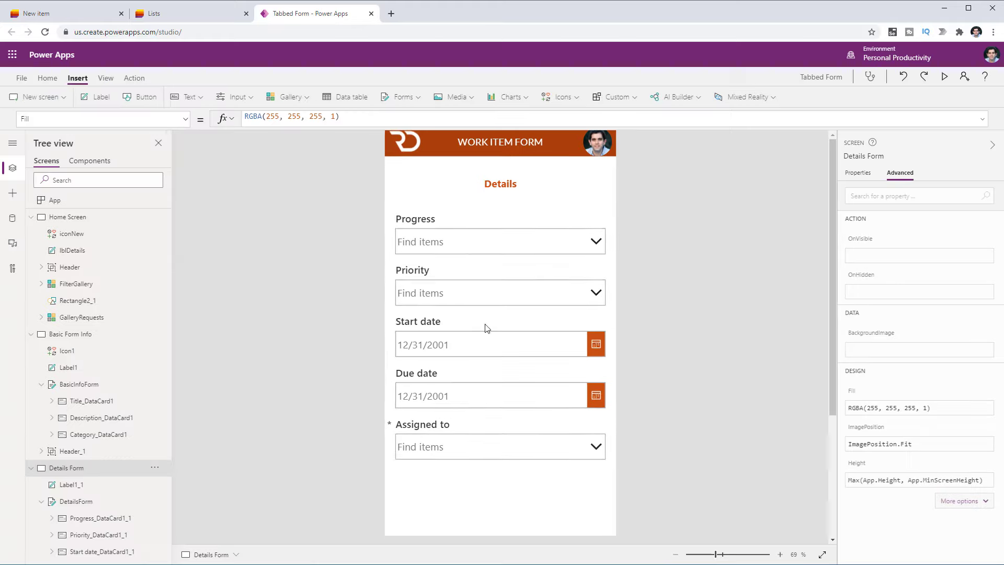
{"action": "left_click", "coordinate": [500, 499]}
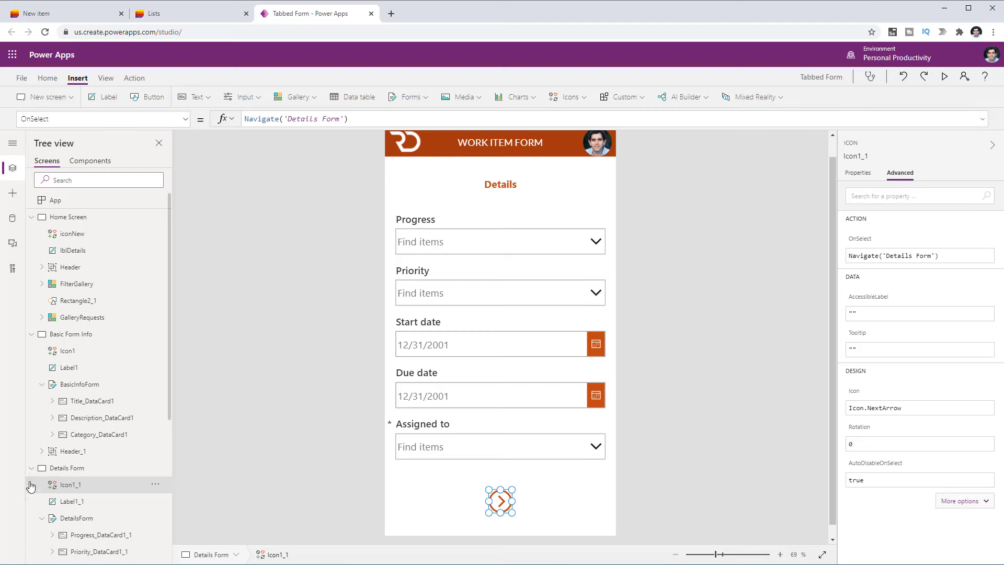
{"action": "scroll", "coordinate": [40, 484], "scroll_direction": "down", "scroll_amount": 5}
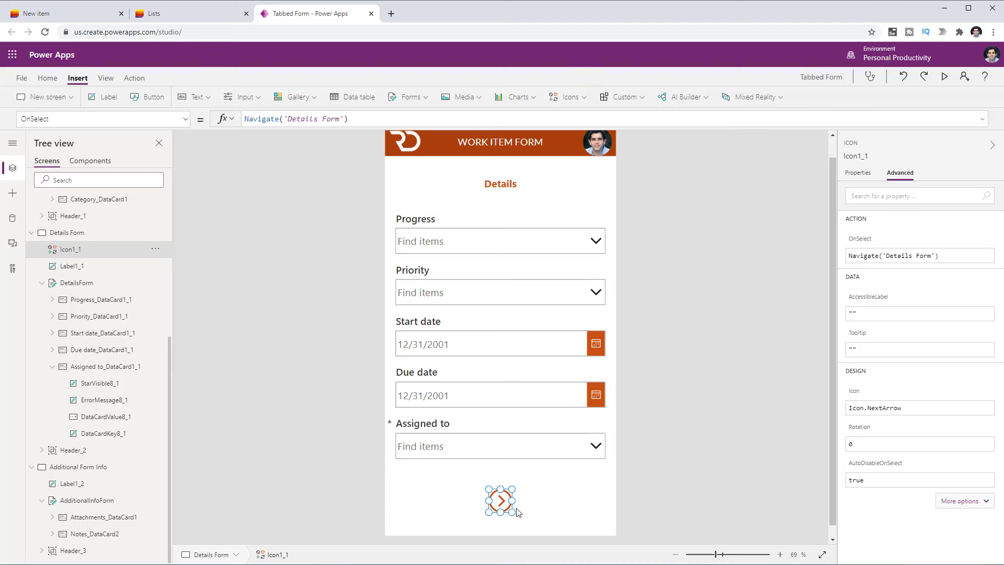
{"action": "left_click_drag", "start_coordinate": [286, 119], "coordinate": [339, 119]}
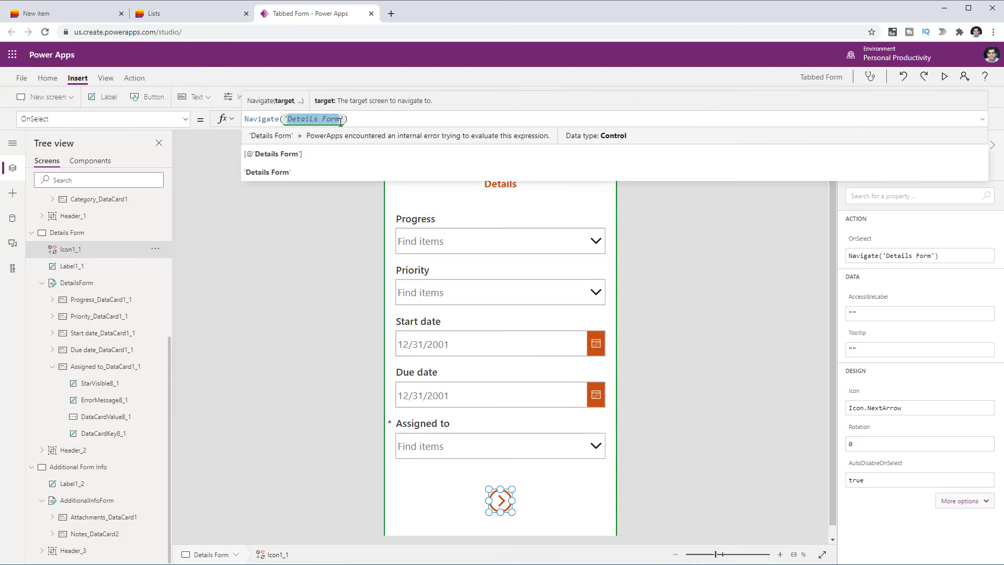
{"action": "type", "text": "ate('Addit"}
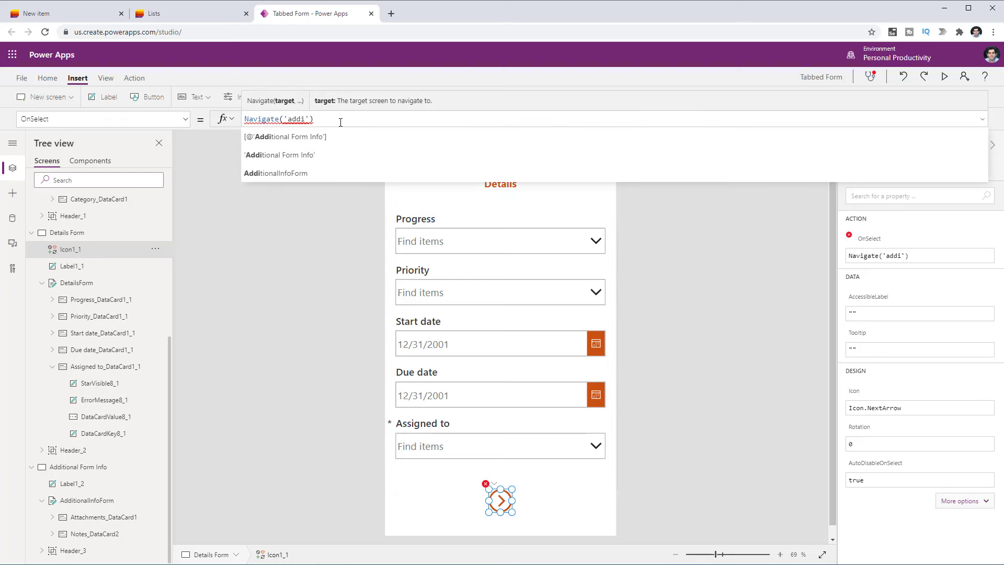
{"action": "key", "text": "Tab"}
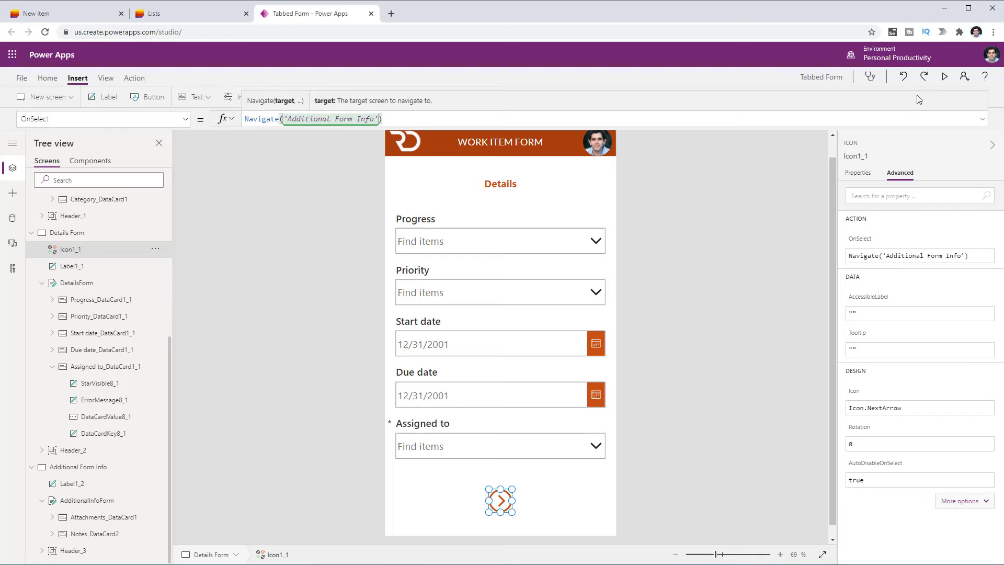
Step: Preview the Details screen and test the Next arrow's navigation to the Additional Info screen, closing the preview after the check
{"action": "left_click", "coordinate": [944, 77]}
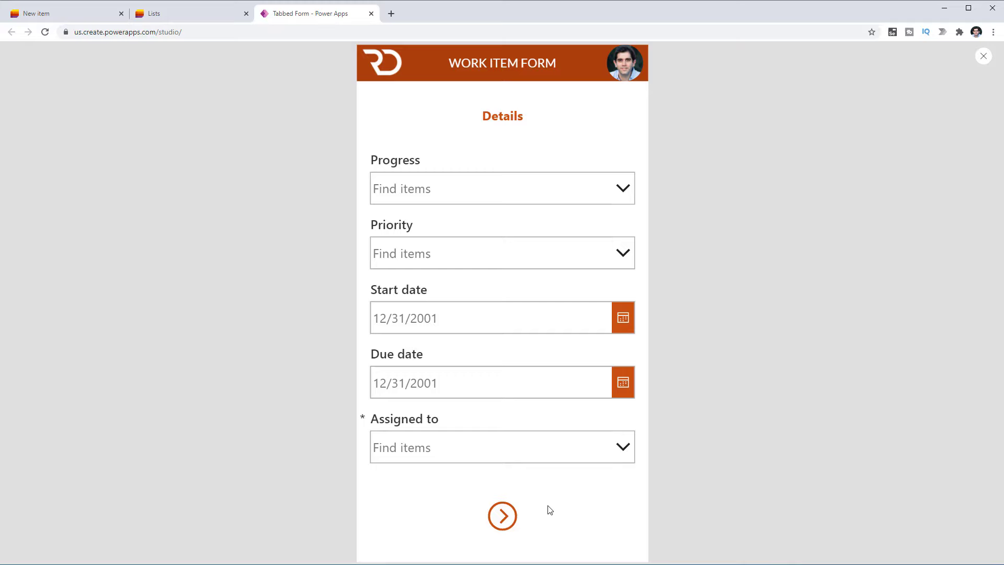
{"action": "left_click", "coordinate": [502, 515]}
{"action": "key", "text": "Escape"}
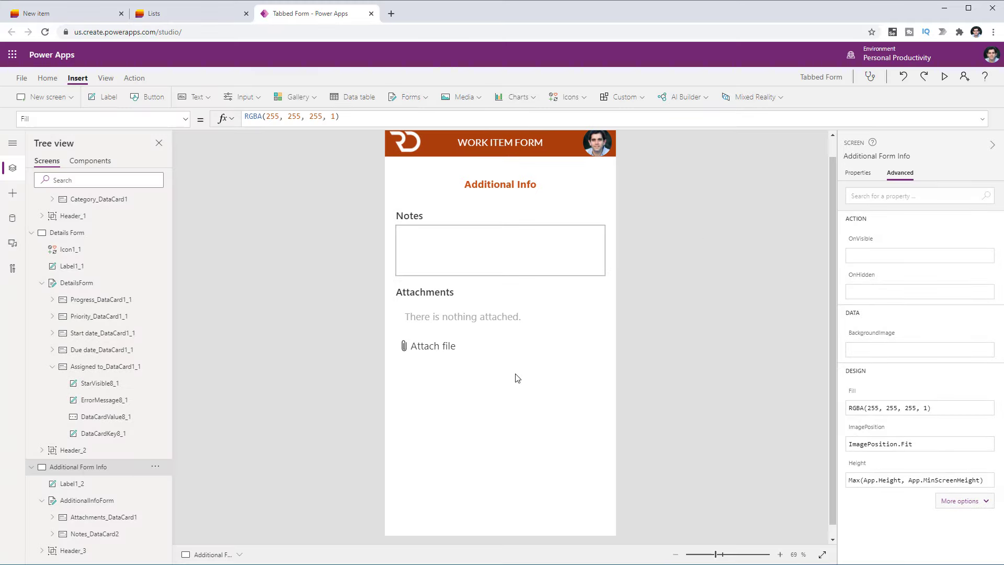
Step: Set the Item property of AdditionalInfoForm to varFormData and check the Additional Info screen in preview
{"action": "left_click", "coordinate": [399, 448]}
{"action": "left_click", "coordinate": [559, 377]}
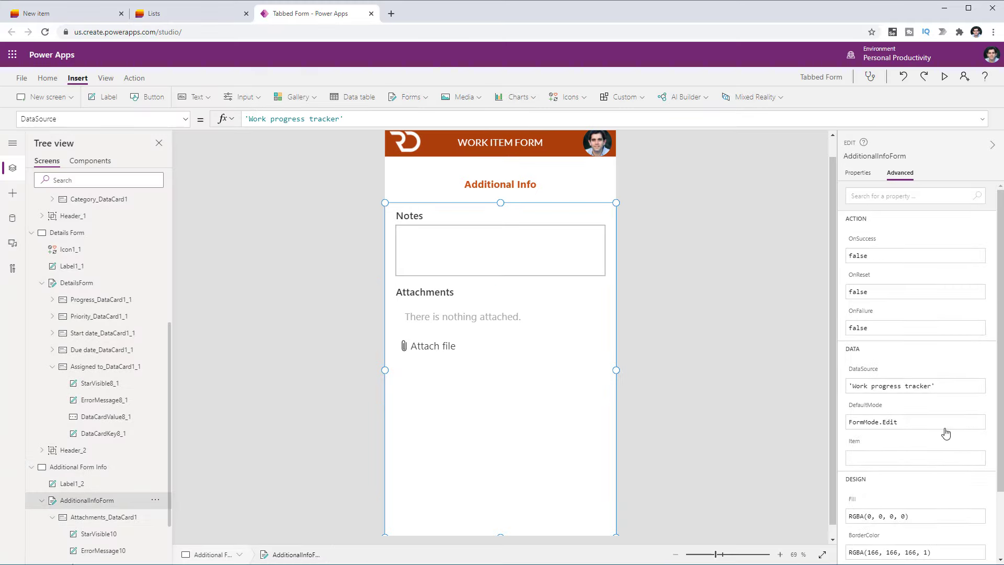
{"action": "left_click", "coordinate": [900, 464]}
{"action": "type", "text": "var"}
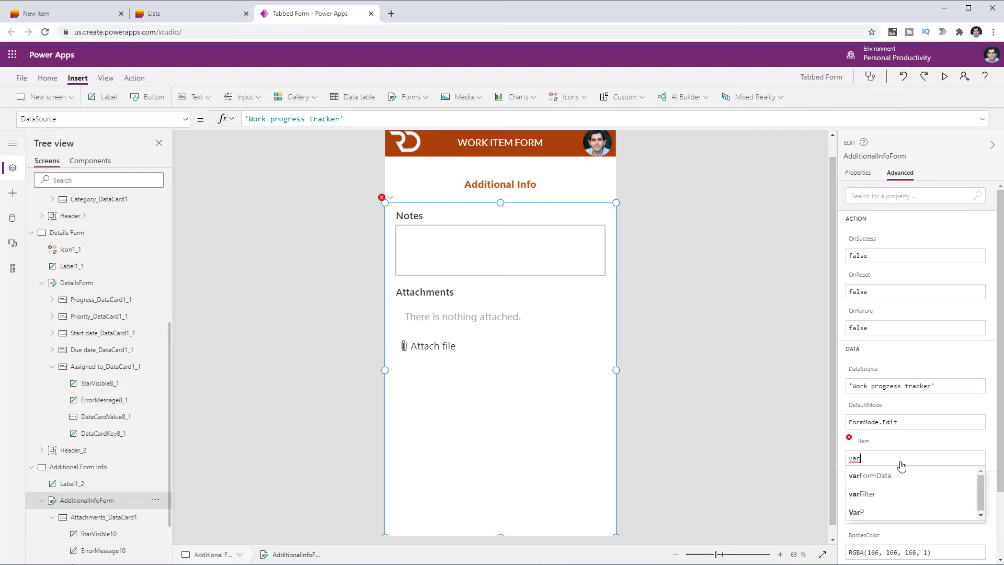
{"action": "left_click", "coordinate": [901, 467]}
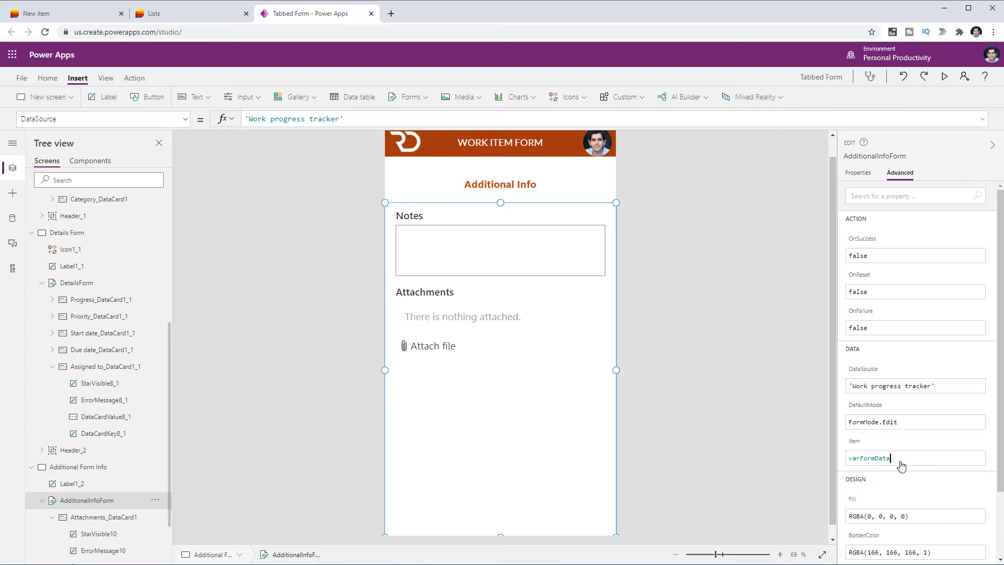
{"action": "left_click", "coordinate": [944, 76]}
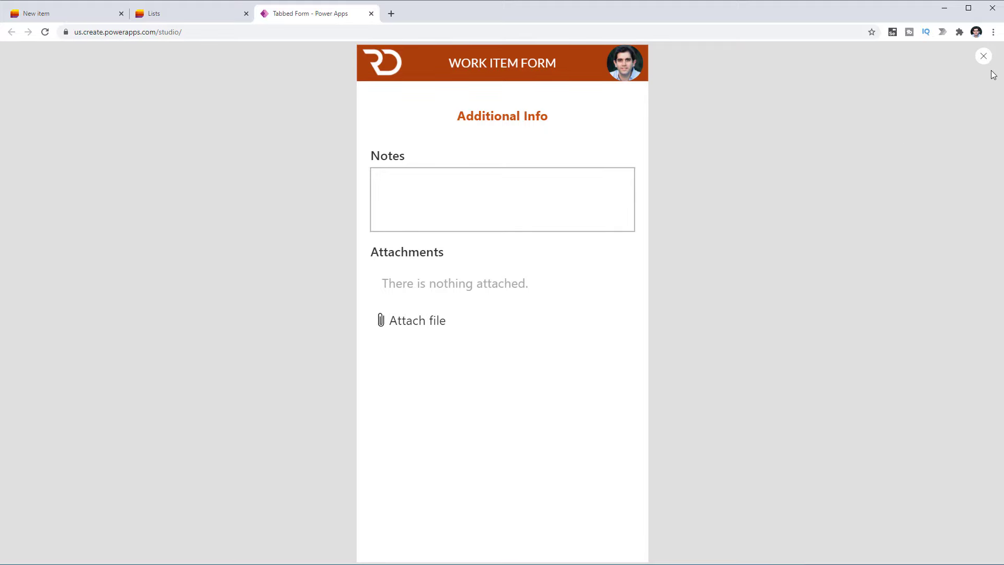
{"action": "left_click", "coordinate": [983, 56]}
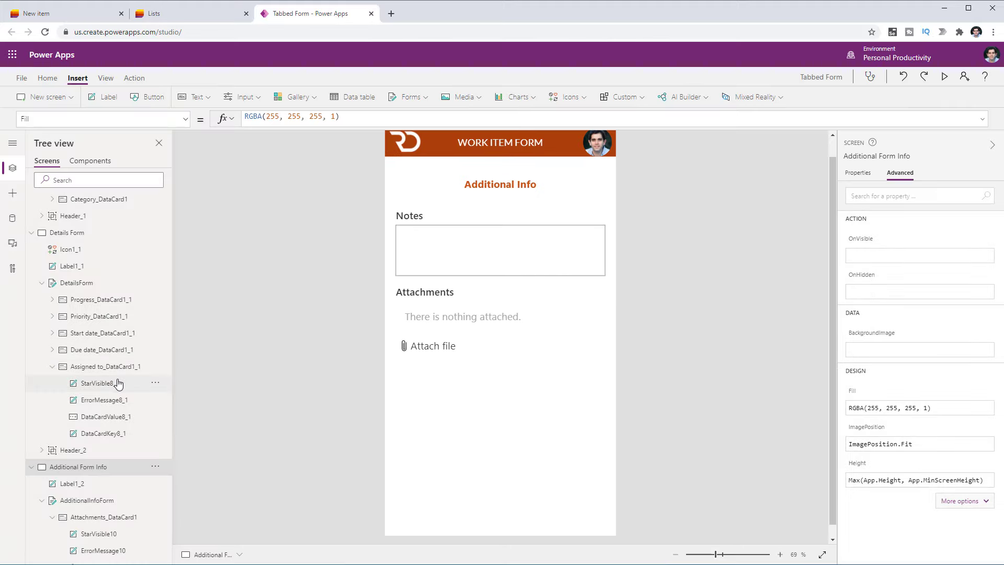
Step: Preview the app from the Home Screen, start a new item and go through the Basic, Details and Additional Info screens
{"action": "scroll", "coordinate": [117, 383], "scroll_direction": "up", "scroll_amount": 5}
{"action": "left_click", "coordinate": [87, 219]}
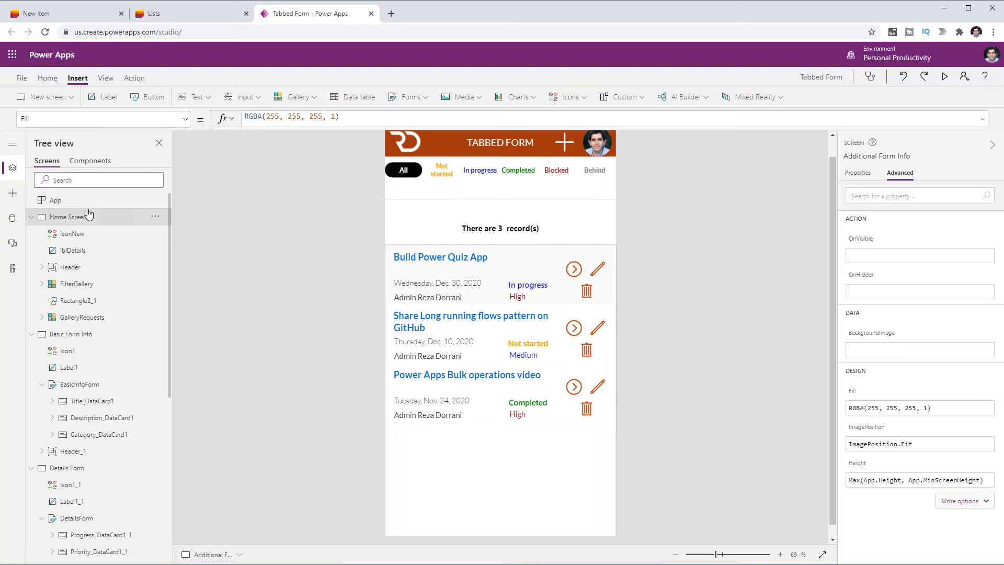
{"action": "left_click", "coordinate": [939, 80]}
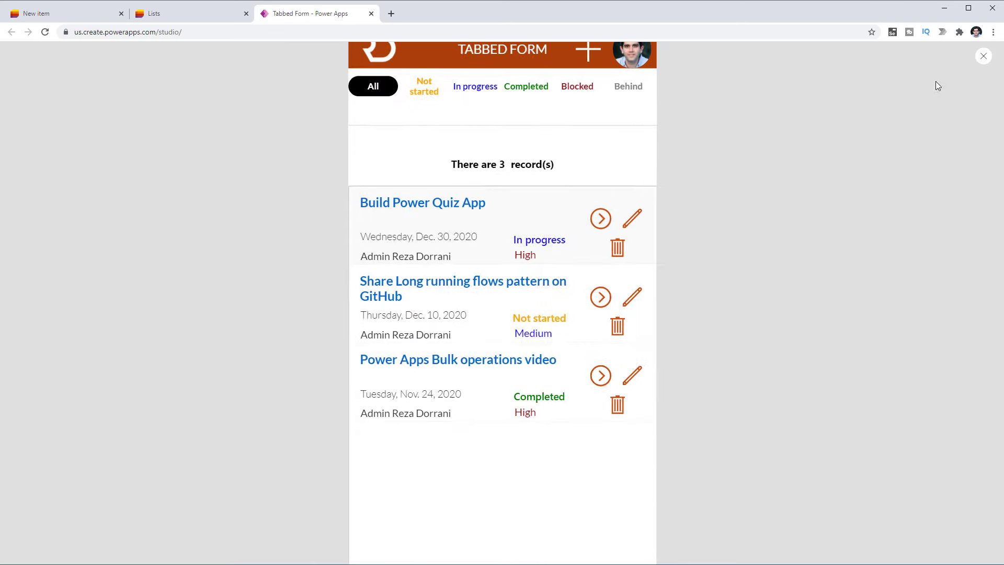
{"action": "left_click", "coordinate": [582, 68]}
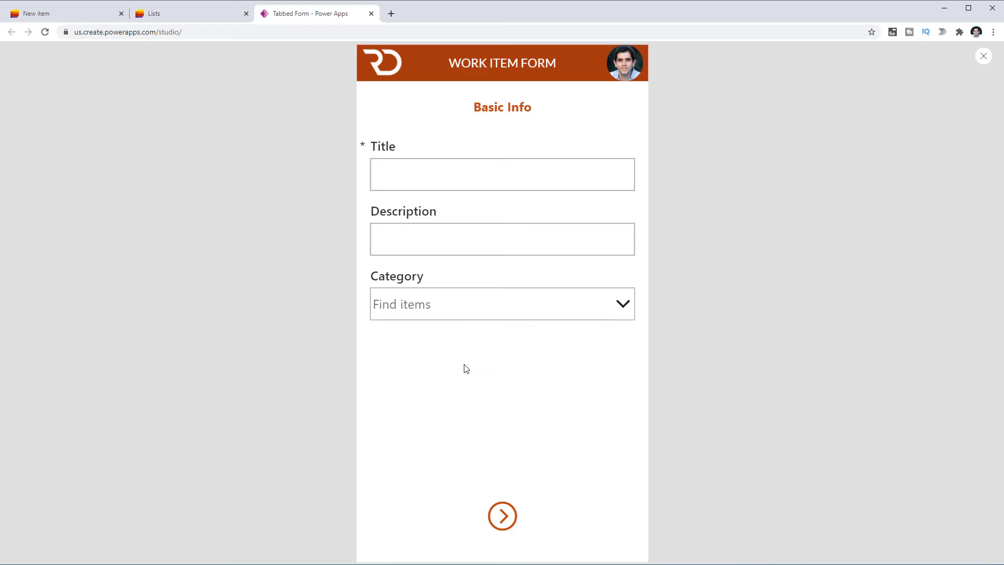
{"action": "left_click", "coordinate": [503, 514]}
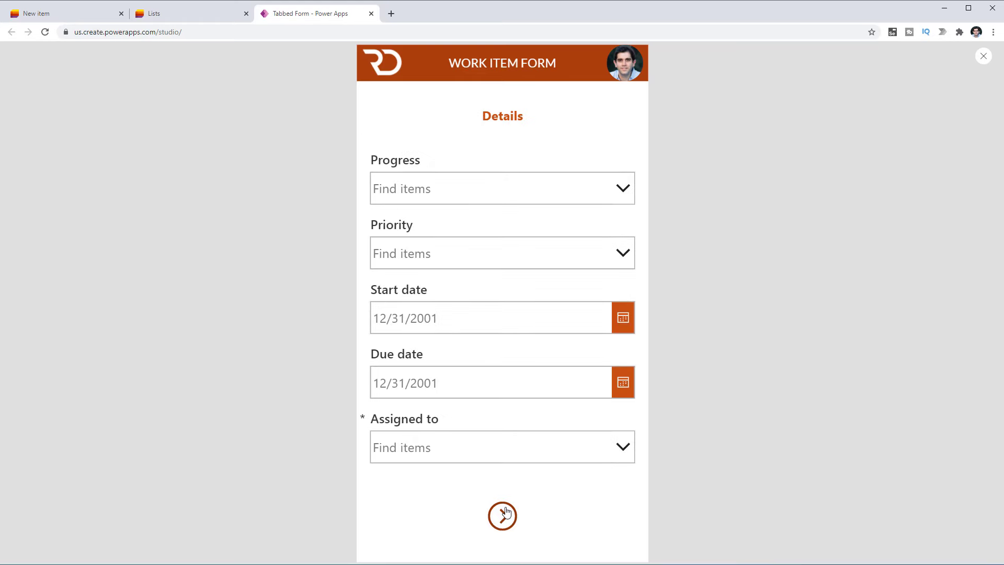
{"action": "left_click", "coordinate": [505, 513]}
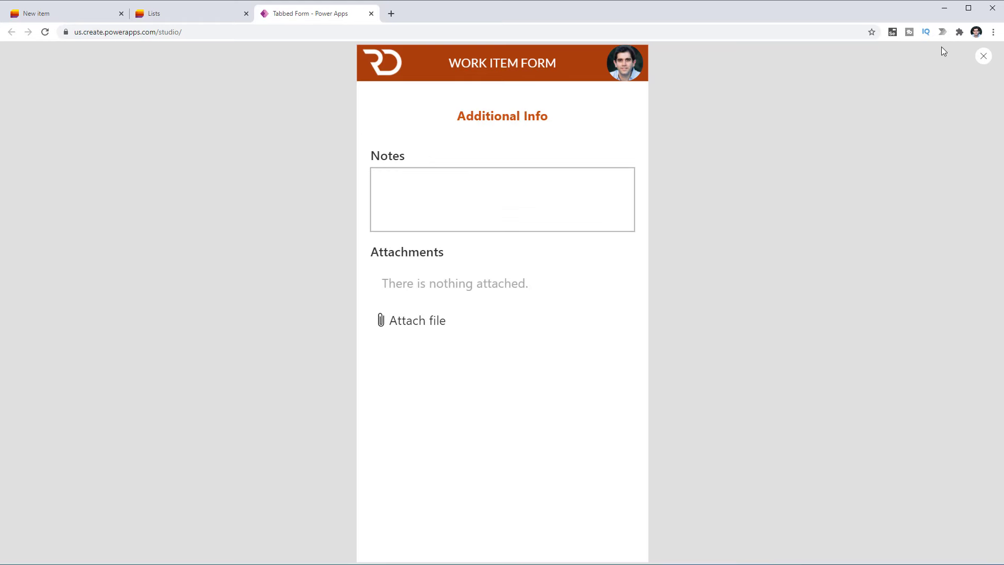
{"action": "left_click", "coordinate": [983, 56]}
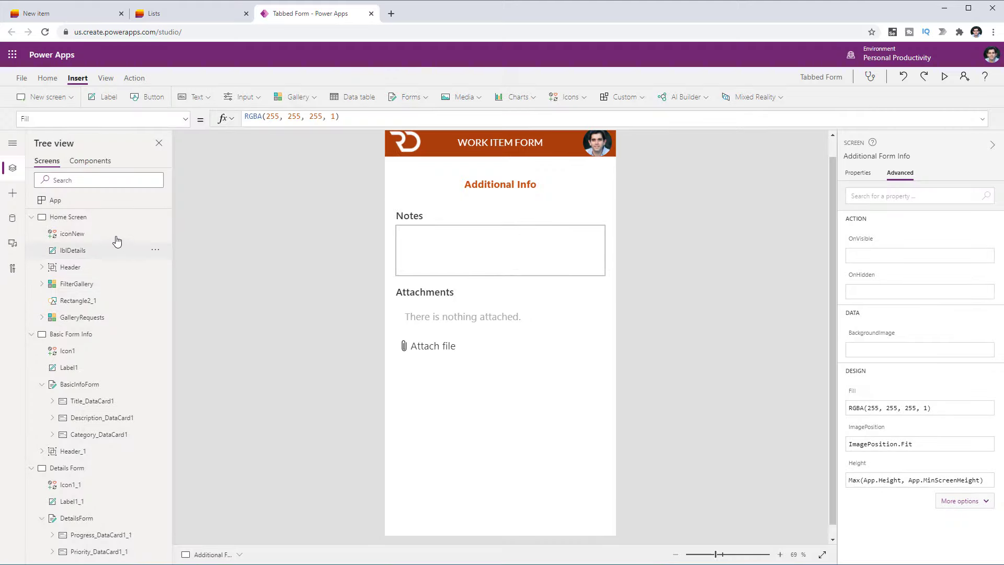
Step: Preview the app from the Home Screen, start a new item and examine the required Title field on the Basic Info form
{"action": "left_click", "coordinate": [114, 217]}
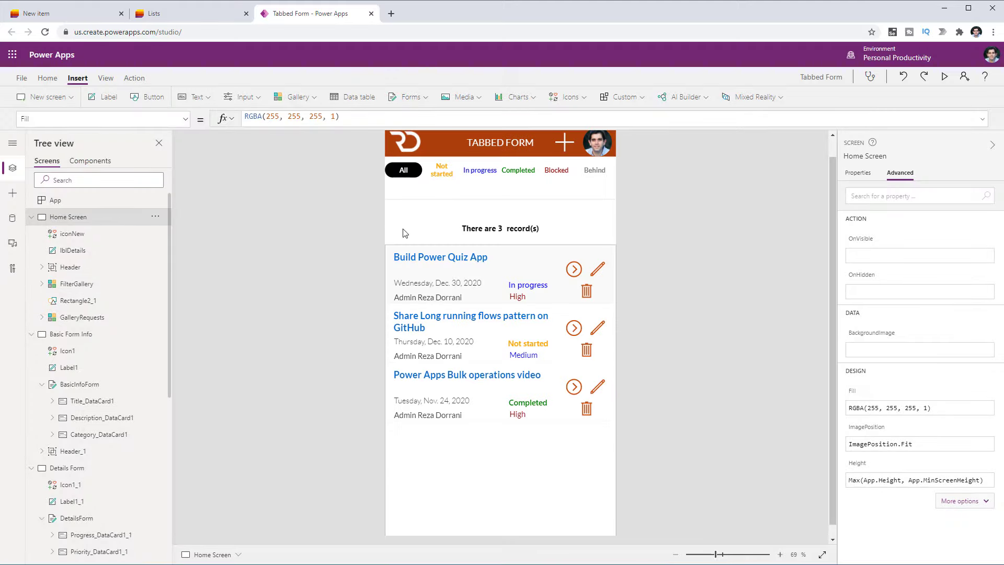
{"action": "left_click", "coordinate": [945, 77]}
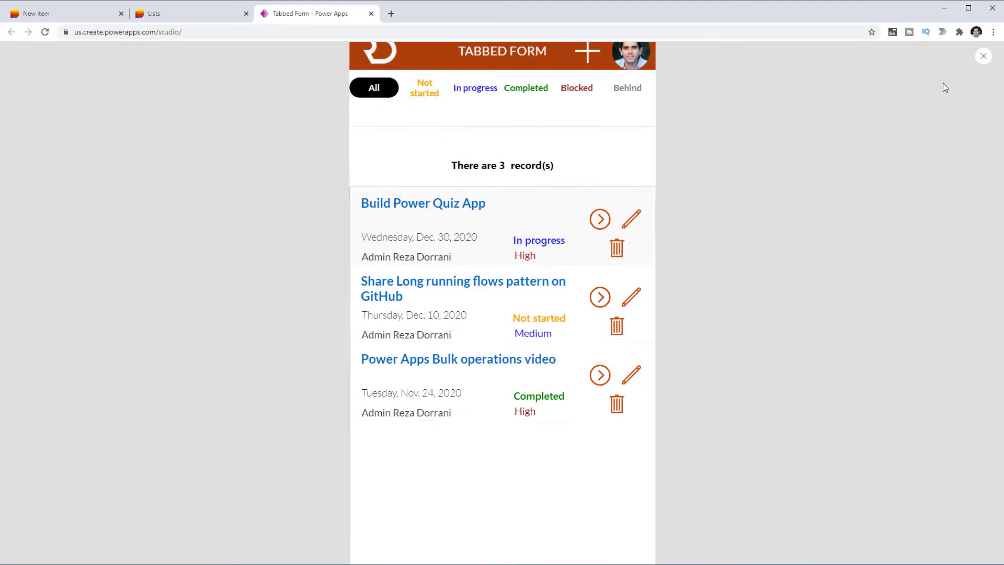
{"action": "left_click", "coordinate": [590, 67]}
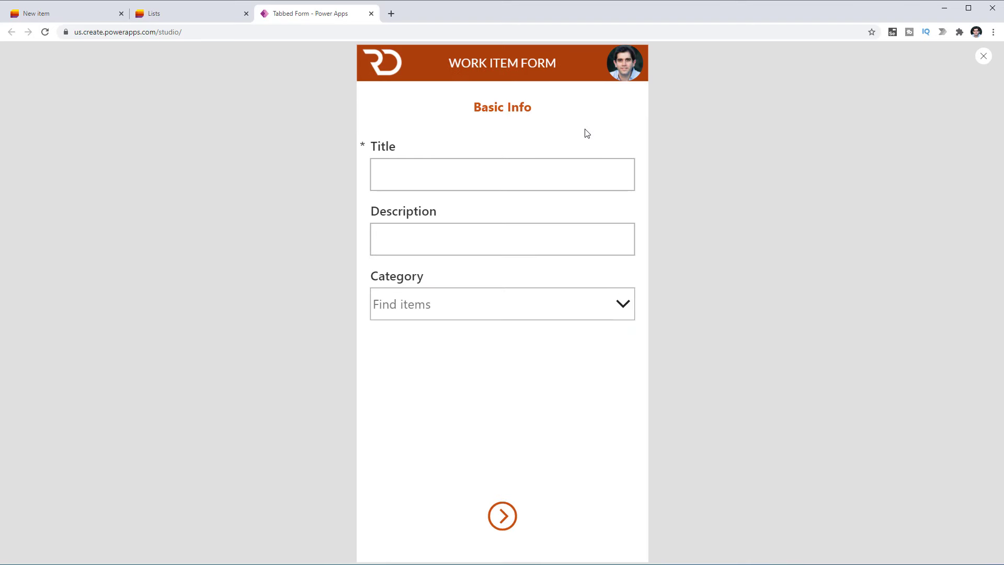
{"action": "left_click", "coordinate": [402, 161]}
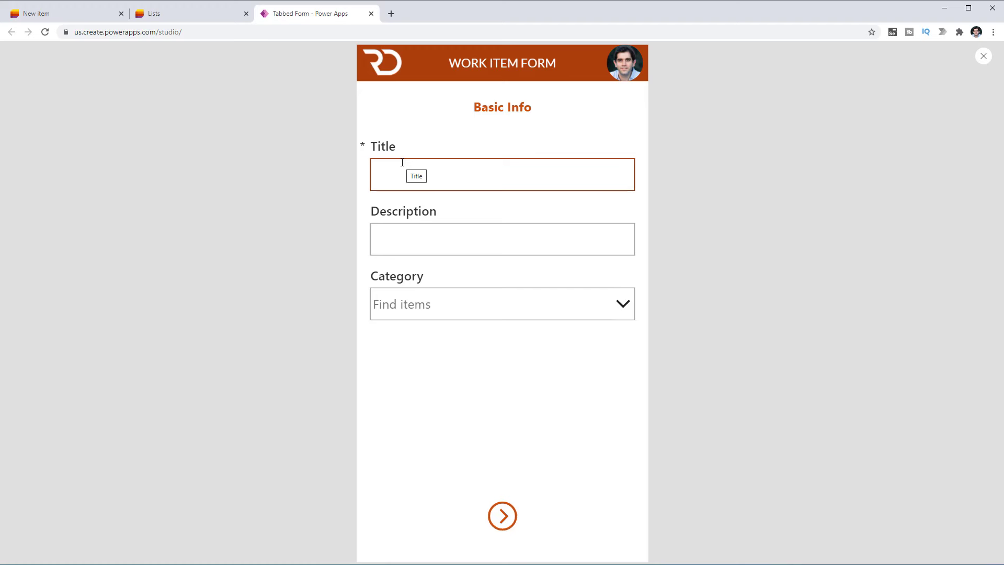
{"action": "left_click", "coordinate": [399, 270]}
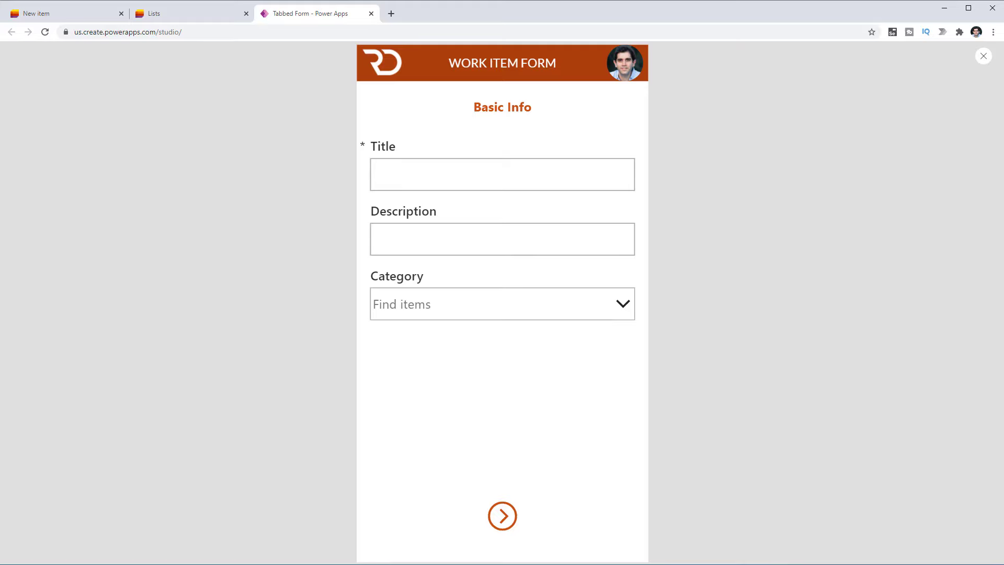
{"action": "key", "text": "Escape"}
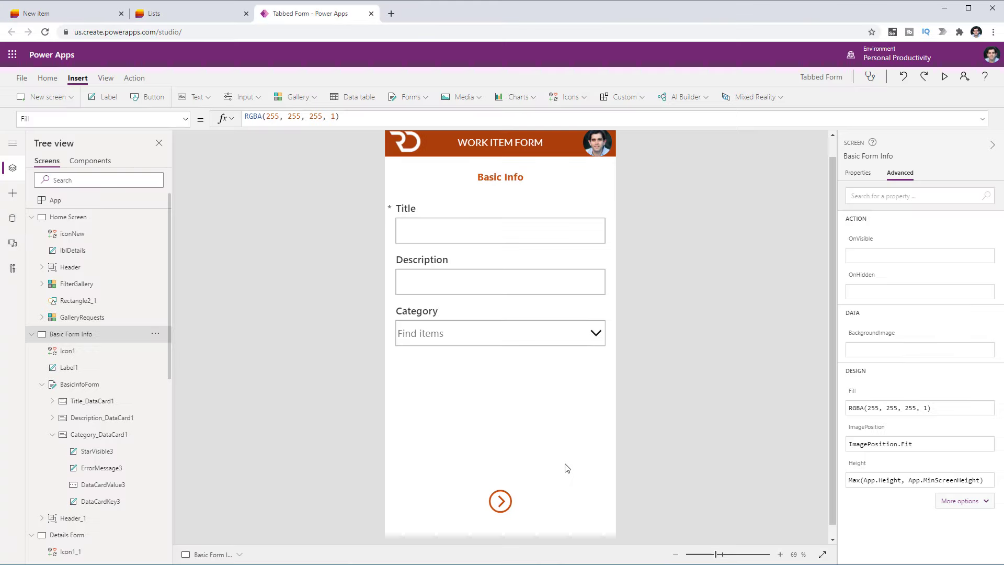
Step: Set the DisplayMode of the Basic Info screen's Next arrow to If(BasicInfoForm.Valid, DisplayMode.Edit,Disabled)
{"action": "left_click", "coordinate": [502, 500]}
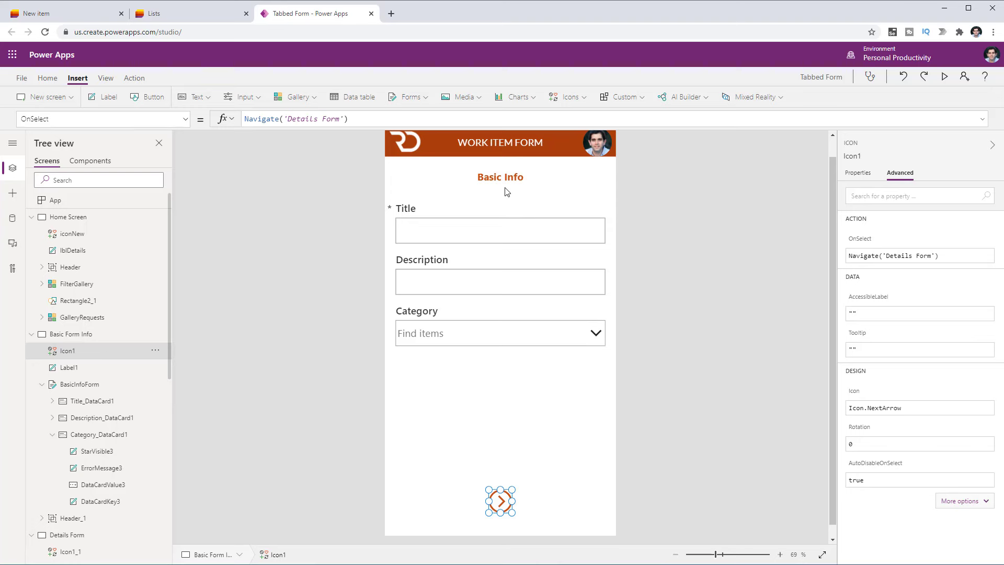
{"action": "left_click", "coordinate": [79, 119]}
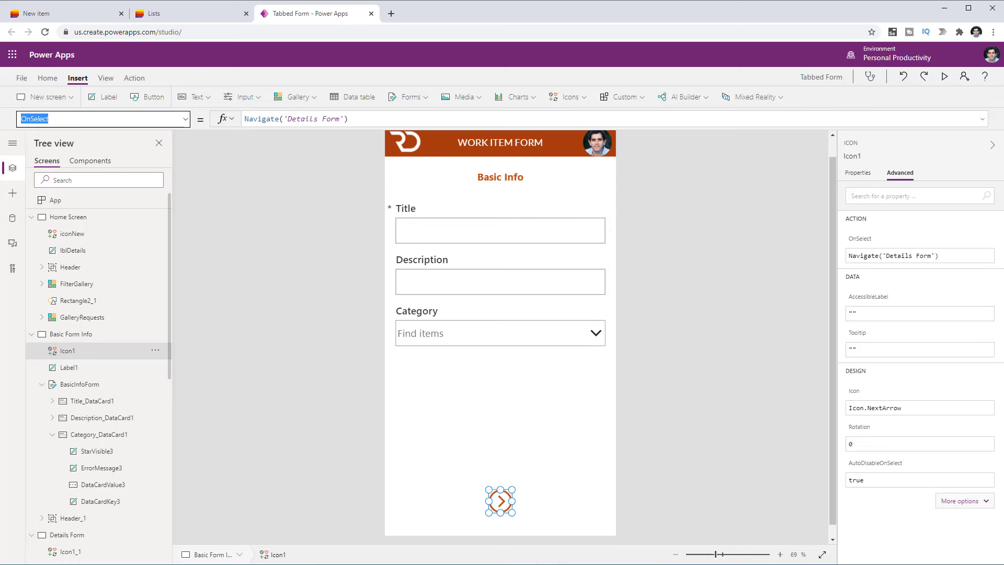
{"action": "type", "text": "DisplayMode"}
{"action": "key", "text": "Return"}
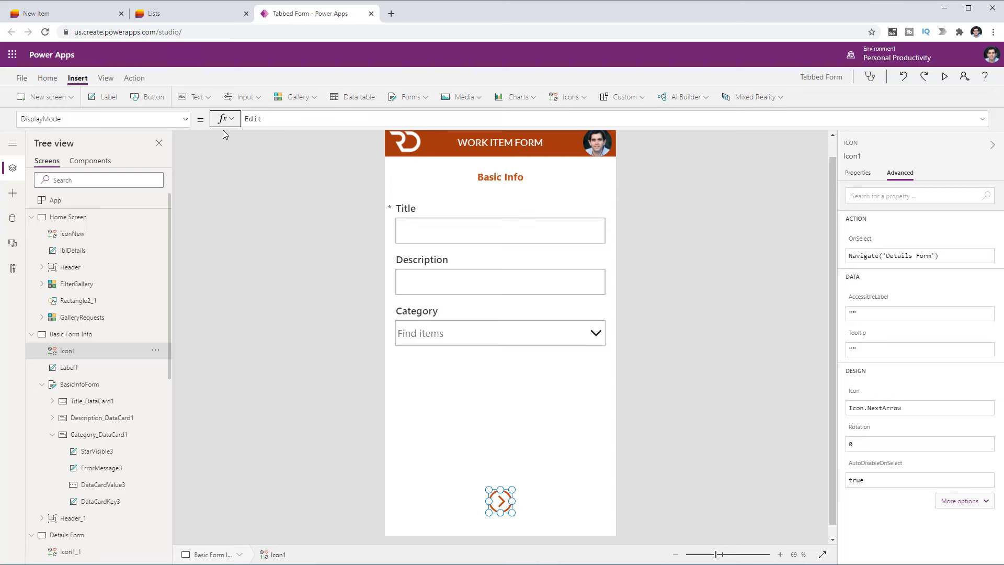
{"action": "left_click", "coordinate": [307, 119]}
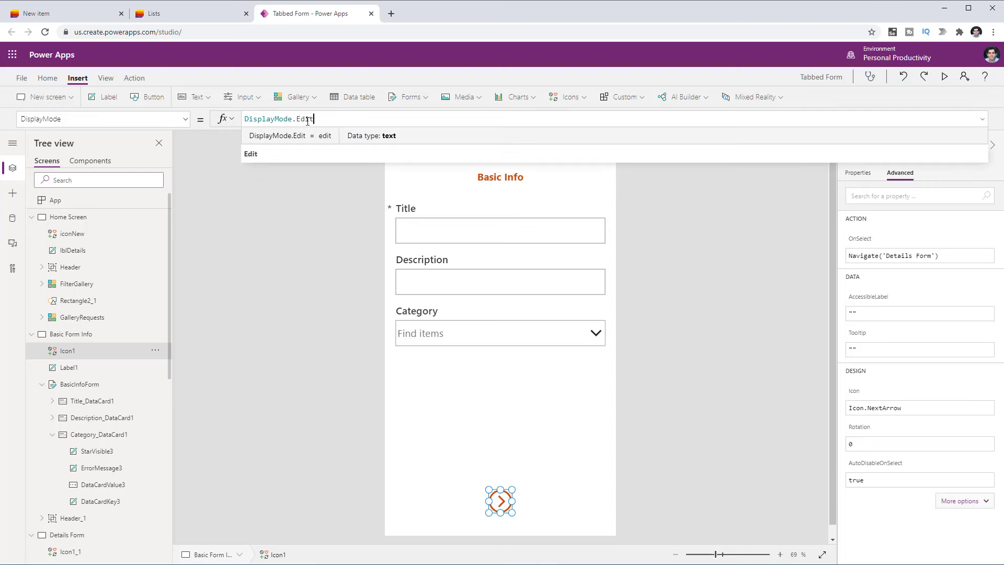
{"action": "key", "text": "Home"}
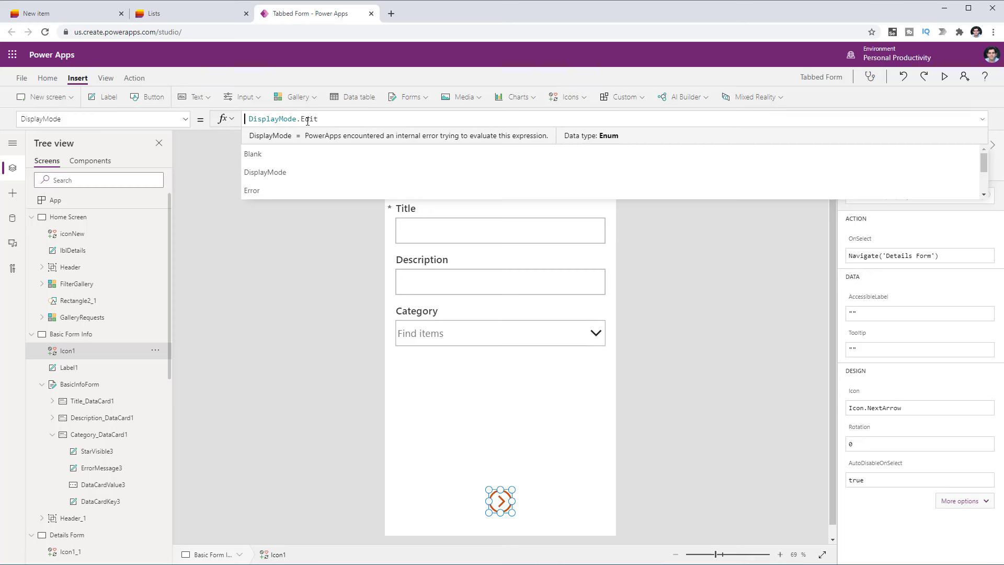
{"action": "type", "text": "If( "}
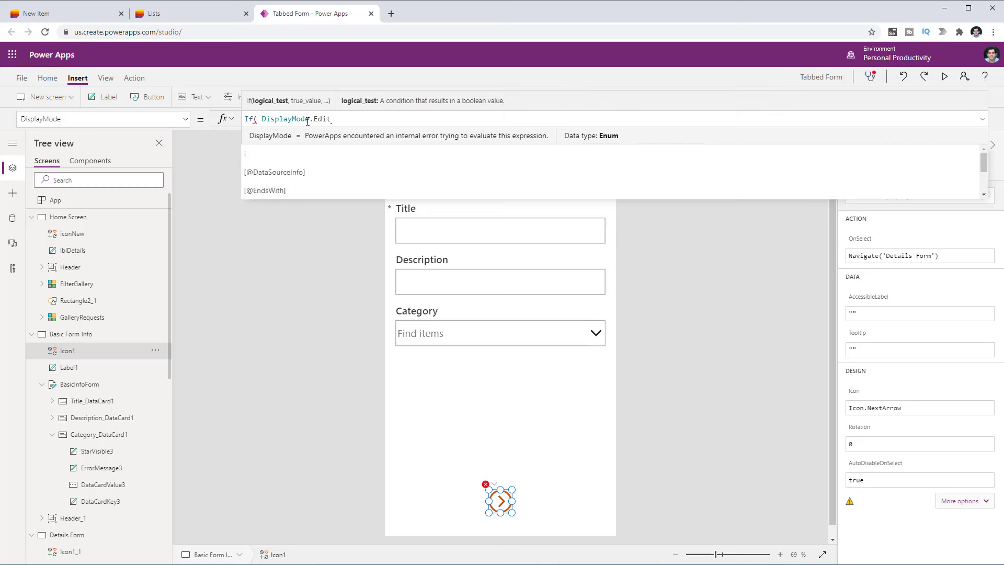
{"action": "type", "text": "basici"}
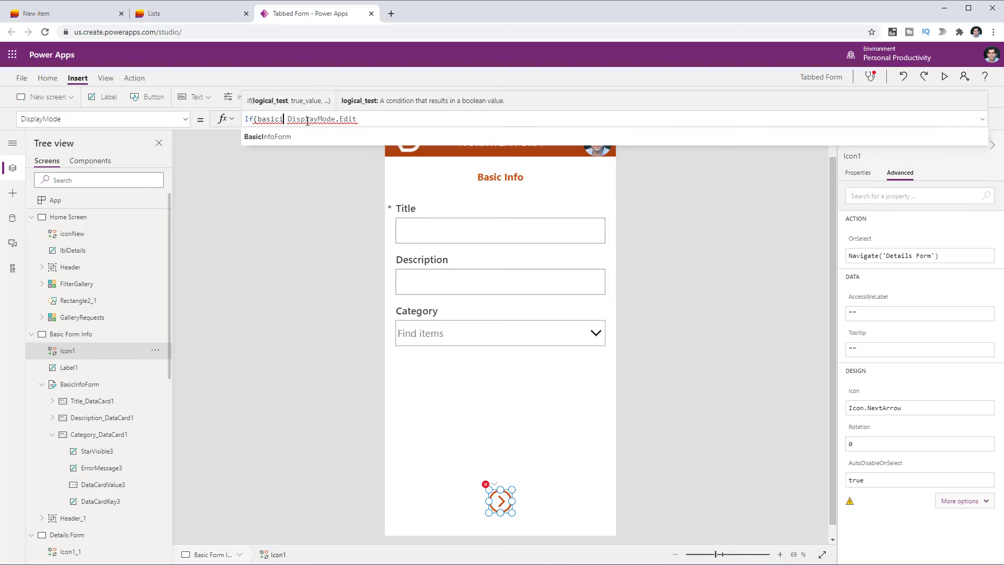
{"action": "key", "text": "Tab"}
{"action": "type", "text": "."}
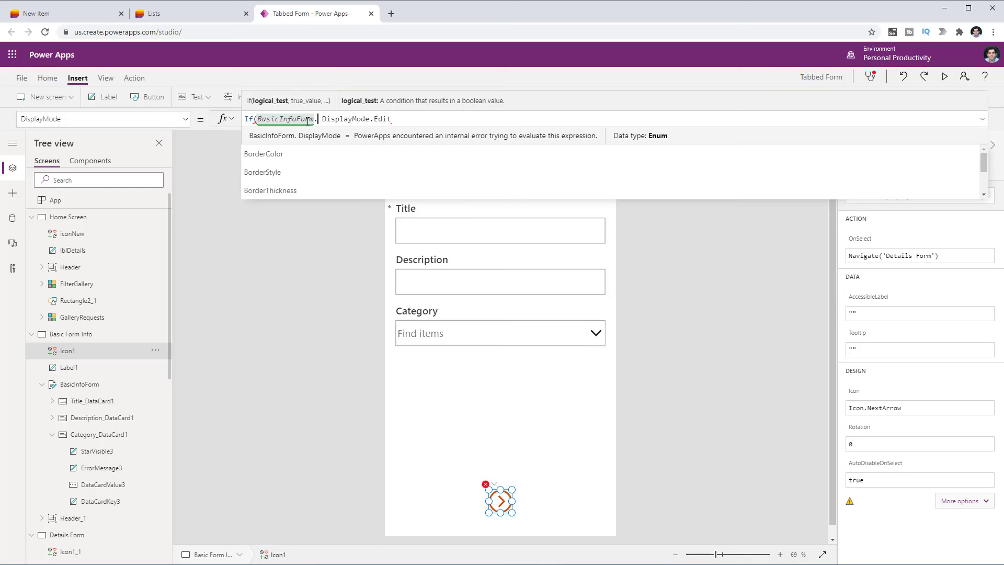
{"action": "type", "text": "val"}
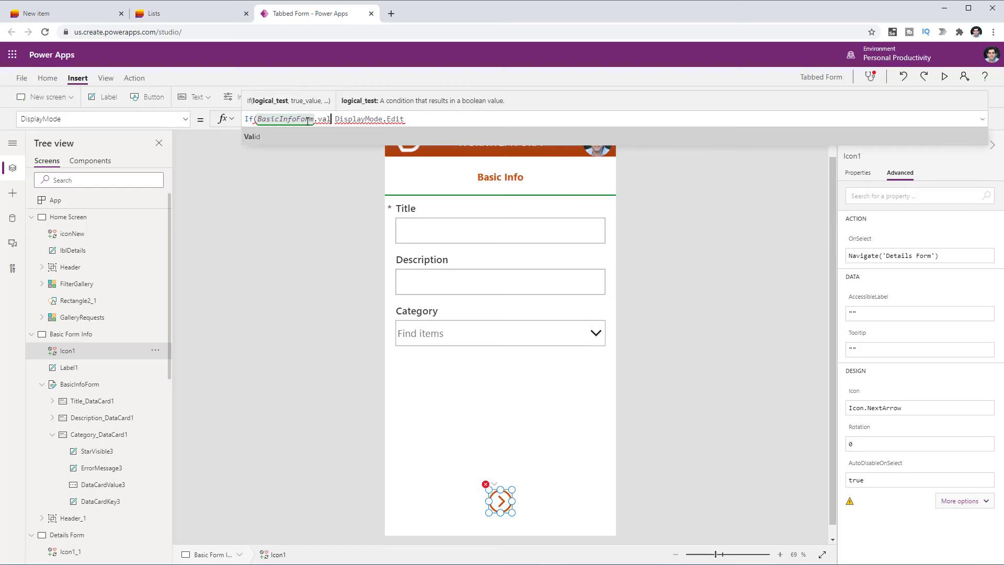
{"action": "key", "text": "Tab"}
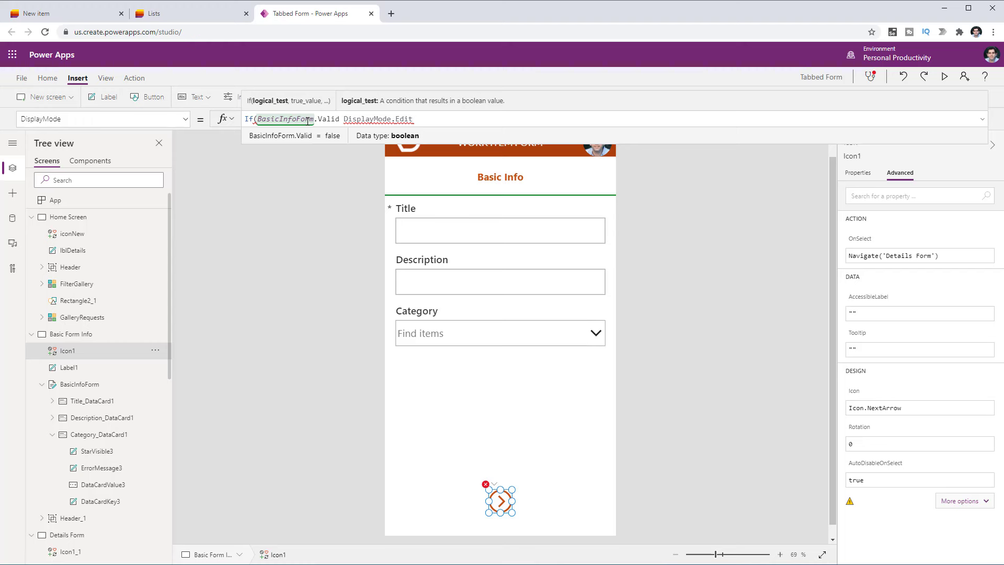
{"action": "type", "text": ","}
{"action": "key", "text": "End"}
{"action": "type", "text": ","}
{"action": "key", "text": "Left"}
{"action": "key", "text": "Left"}
{"action": "key", "text": "Left"}
{"action": "key", "text": "Left"}
{"action": "key", "text": "Left"}
{"action": "key", "text": "Left"}
{"action": "key", "text": "Left"}
{"action": "key", "text": "Left"}
{"action": "key", "text": "Left"}
{"action": "key", "text": "Left"}
{"action": "key", "text": "Left"}
{"action": "key", "text": "Left"}
{"action": "key", "text": "Left"}
{"action": "key", "text": "Left"}
{"action": "key", "text": "Left"}
{"action": "key", "text": "Left"}
{"action": "key", "text": "Left"}
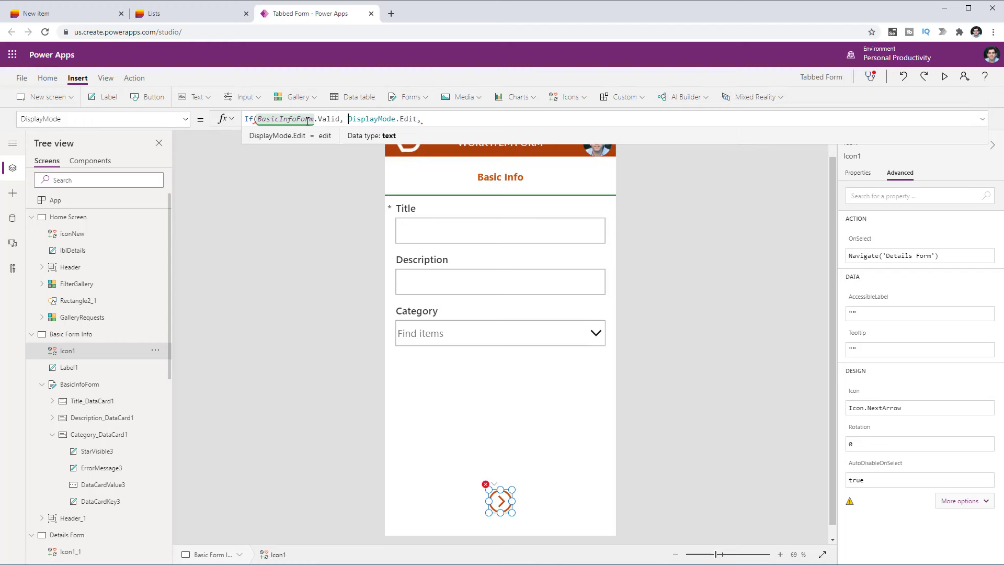
{"action": "key", "text": "End"}
{"action": "type", "text": "d, Di"}
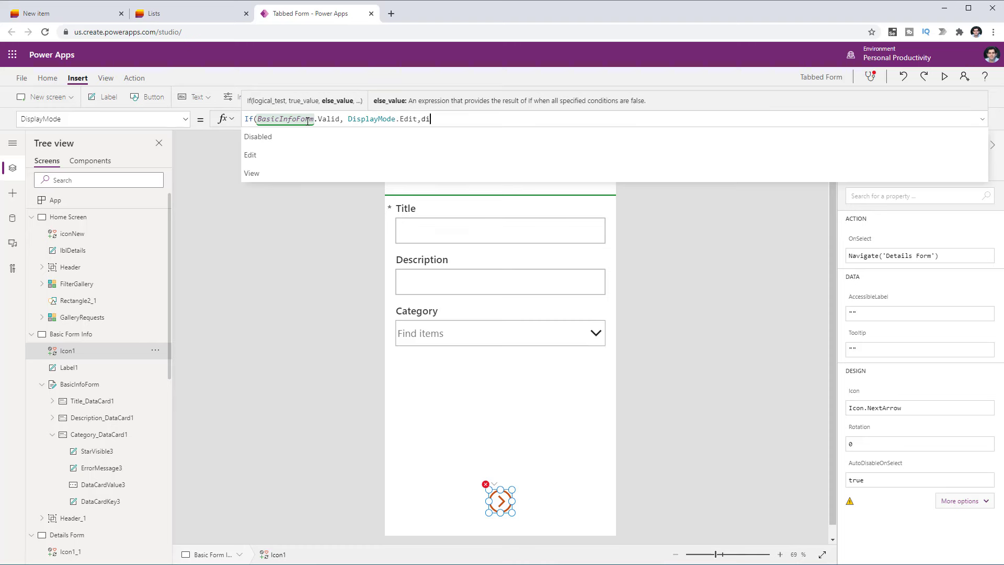
{"action": "type", "text": "s"}
{"action": "key", "text": "Tab"}
{"action": "type", "text": ")"}
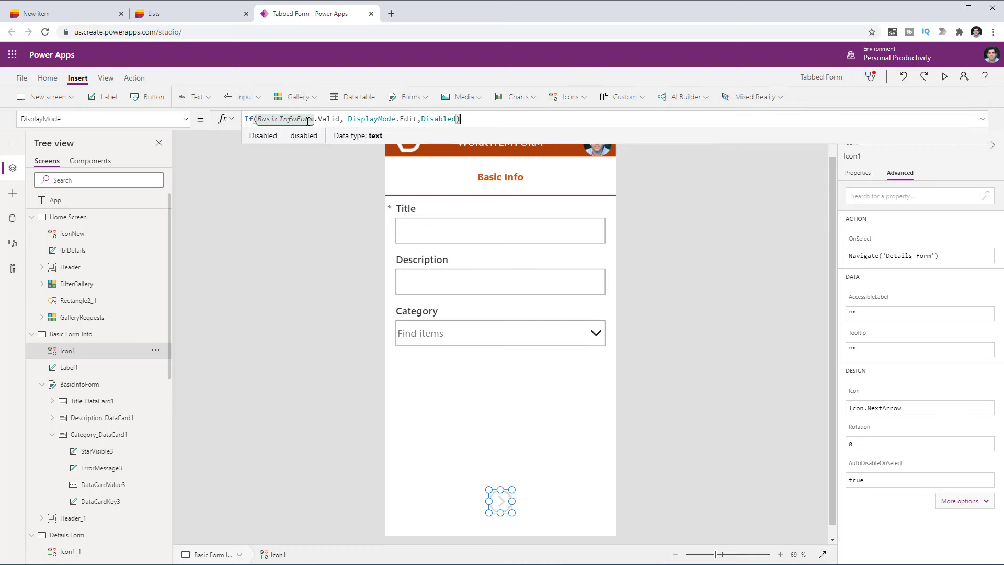
Step: Preview the Basic Info screen, enter the Title Sample and test the Next arrow's navigation to Details, closing the preview after the check
{"action": "left_click", "coordinate": [945, 77]}
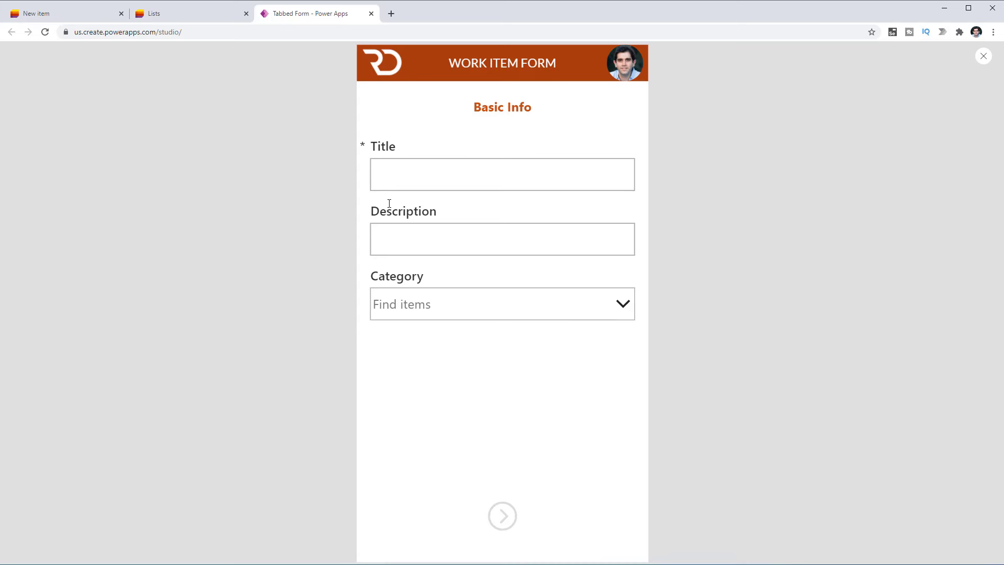
{"action": "left_click", "coordinate": [386, 236]}
{"action": "left_click", "coordinate": [410, 175]}
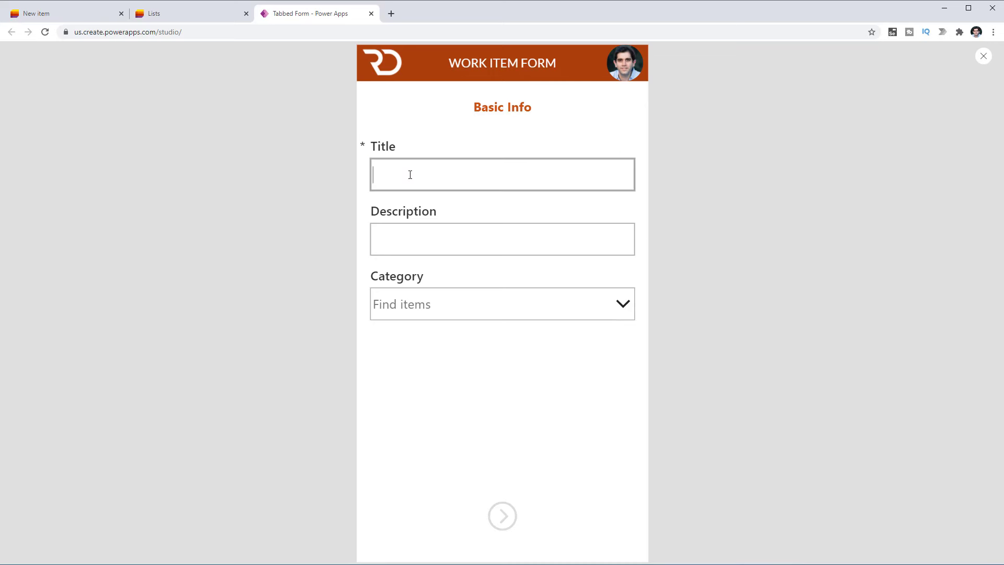
{"action": "type", "text": "Sample"}
{"action": "left_click", "coordinate": [538, 337]}
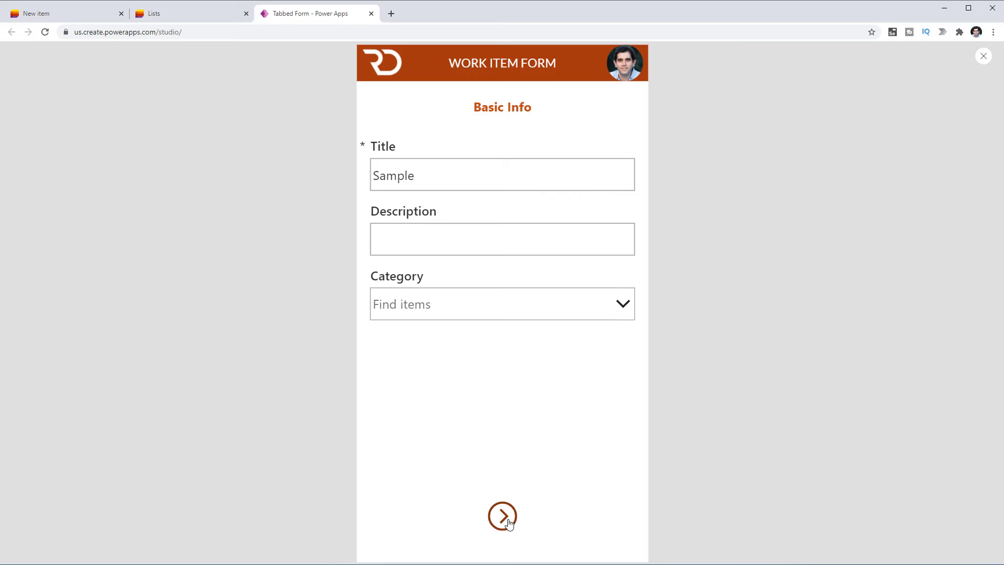
{"action": "left_click", "coordinate": [503, 517]}
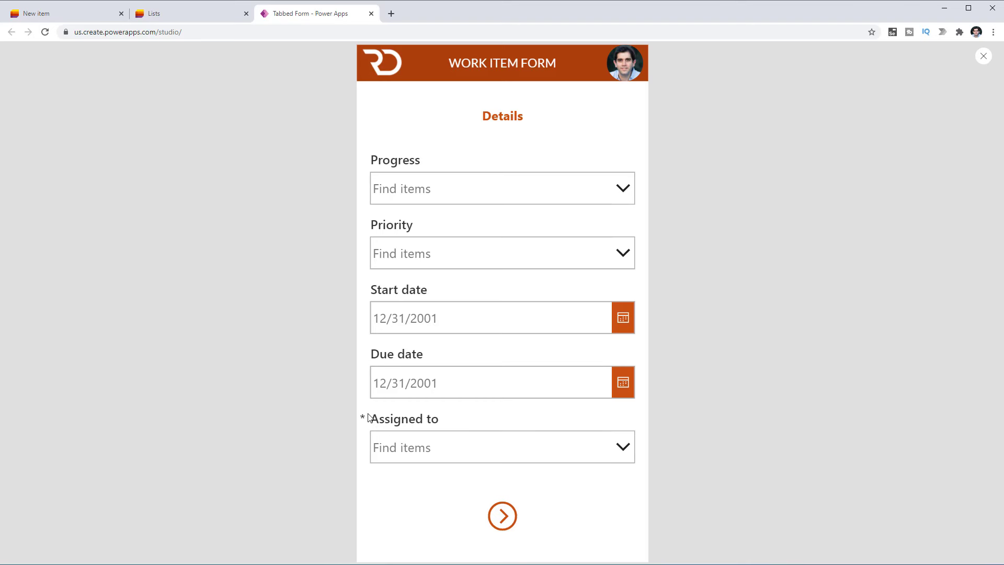
{"action": "left_click", "coordinate": [984, 56]}
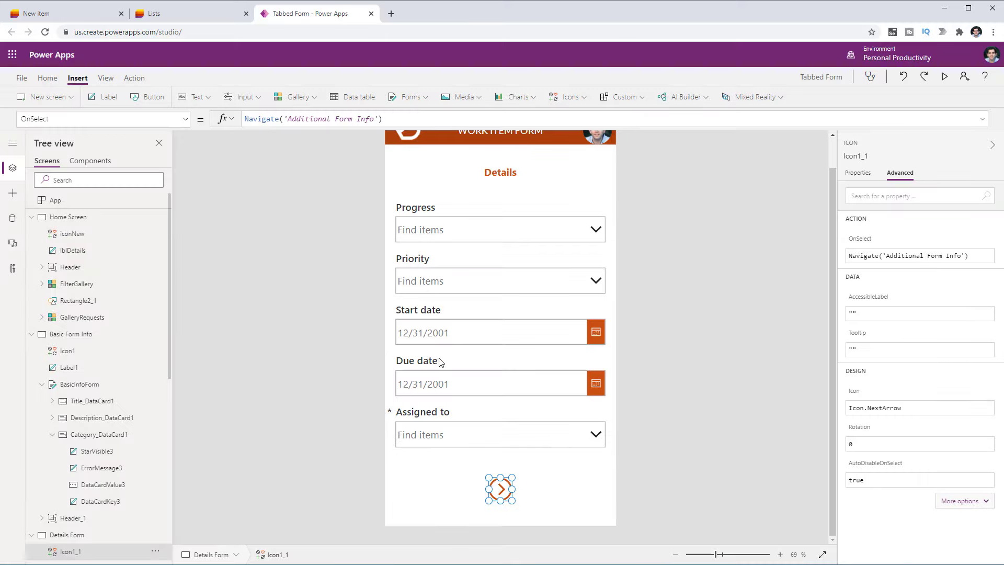
Step: Set the DisplayMode of the Details screen's Next arrow to If(DetailsForm.Valid, DisplayMode.Edit,Disabled)
{"action": "left_click", "coordinate": [137, 120]}
{"action": "type", "text": "DisplayMode"}
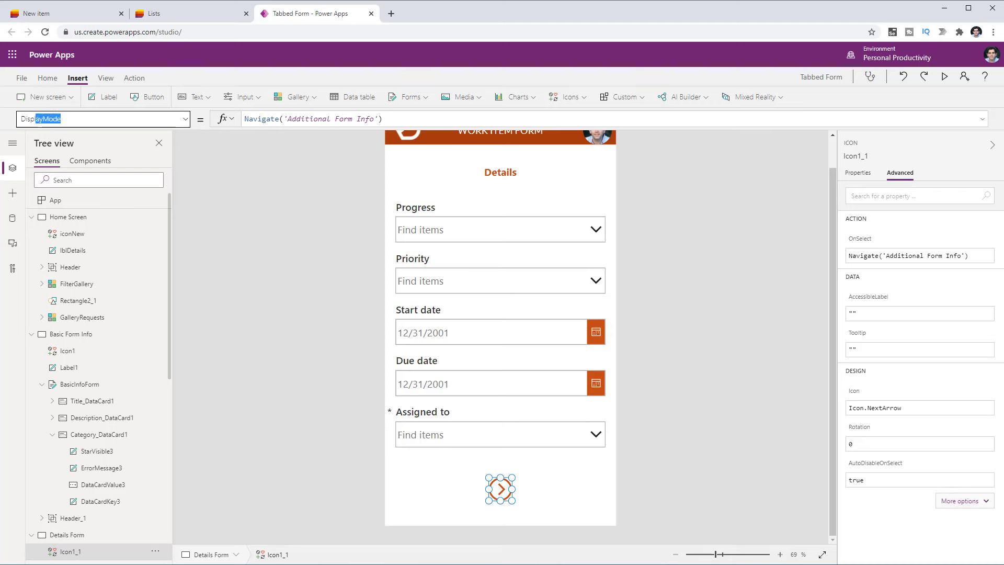
{"action": "key", "text": "Return"}
{"action": "left_click", "coordinate": [277, 119]}
{"action": "key", "text": "Home"}
{"action": "type", "text": "if "}
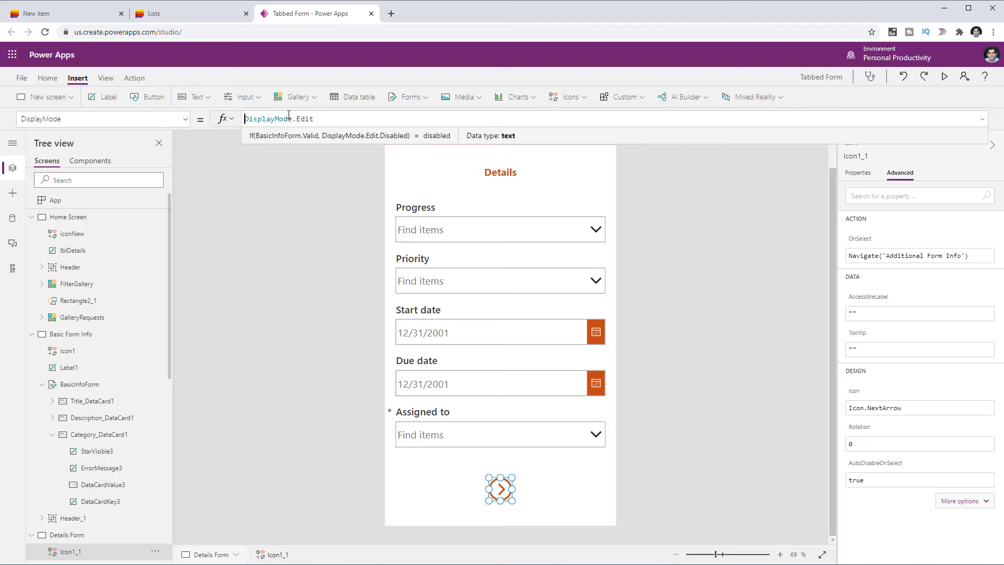
{"action": "type", "text": "("}
{"action": "type", "text": "DetailsForm.Valid,"}
{"action": "key", "text": "End"}
{"action": "type", "text": ",Disabled)"}
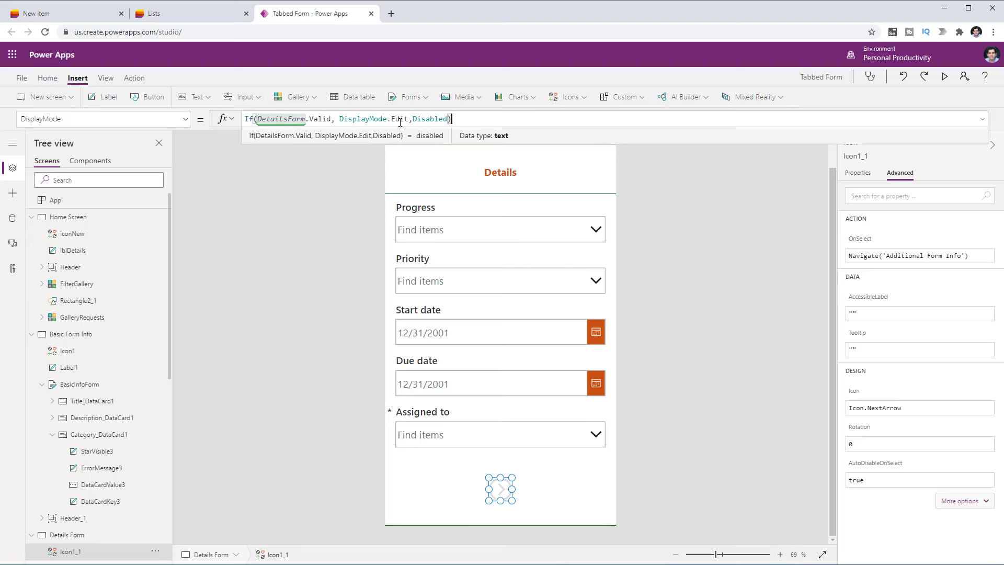
Step: Preview the Details screen, choose a person for Assigned to and test the Next arrow's navigation to Additional Info, closing the preview after the check
{"action": "left_click", "coordinate": [943, 78]}
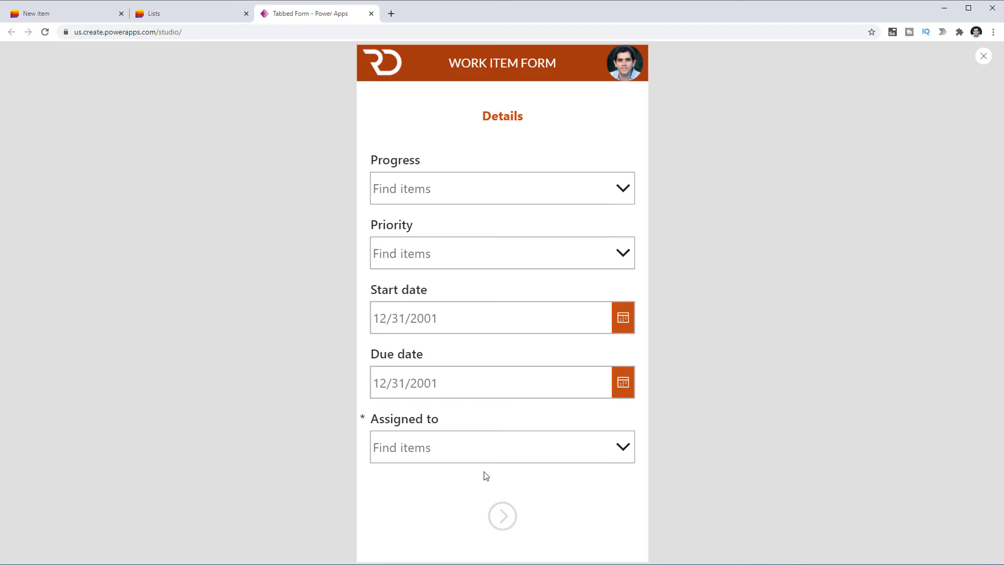
{"action": "left_click", "coordinate": [473, 452]}
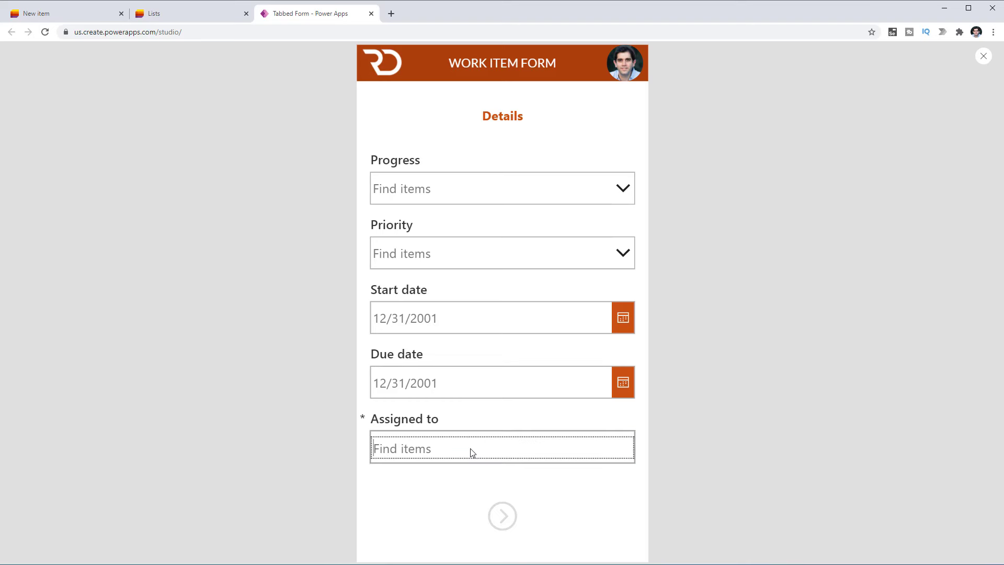
{"action": "type", "text": "reza"}
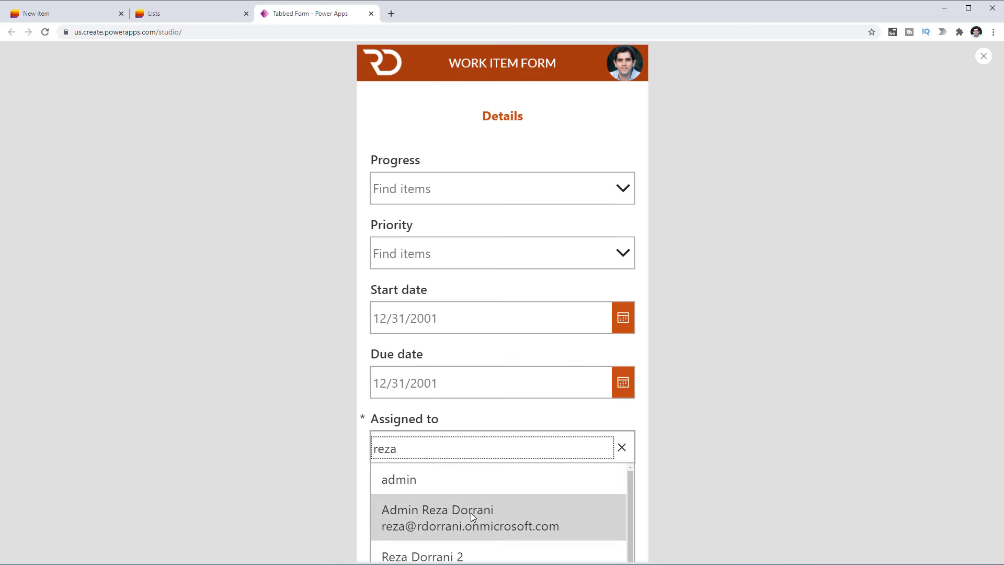
{"action": "left_click", "coordinate": [470, 513]}
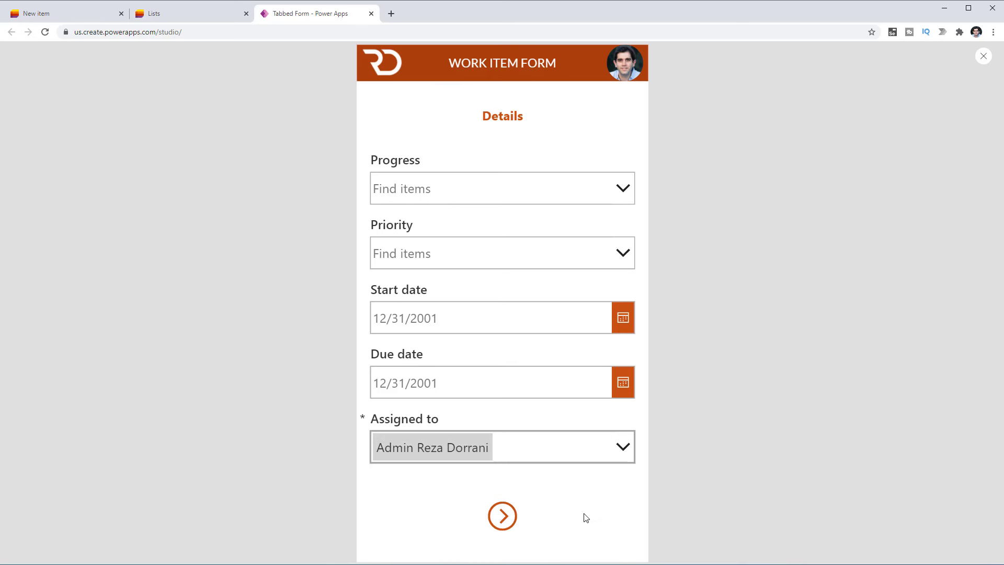
{"action": "left_click", "coordinate": [502, 517]}
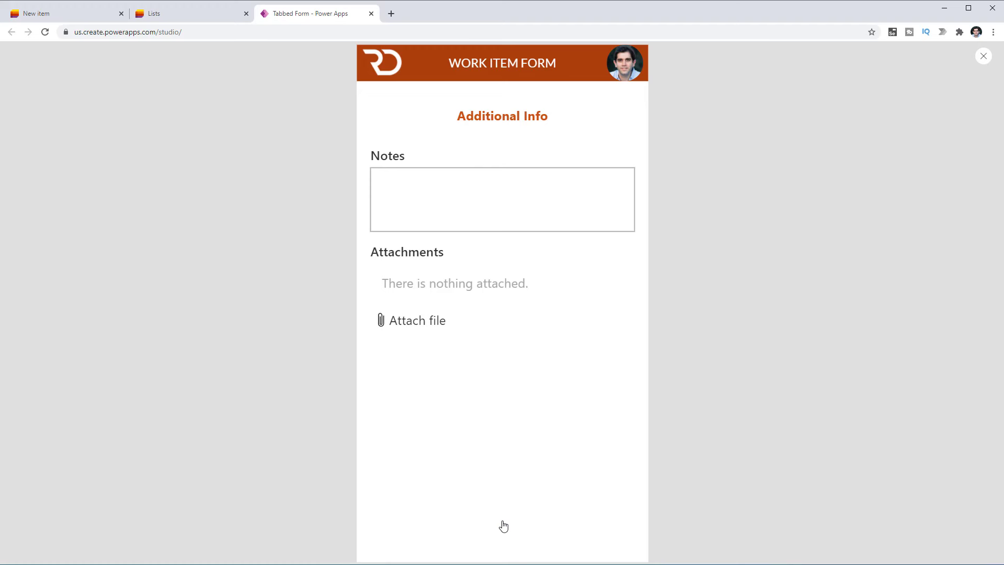
{"action": "left_click", "coordinate": [983, 56]}
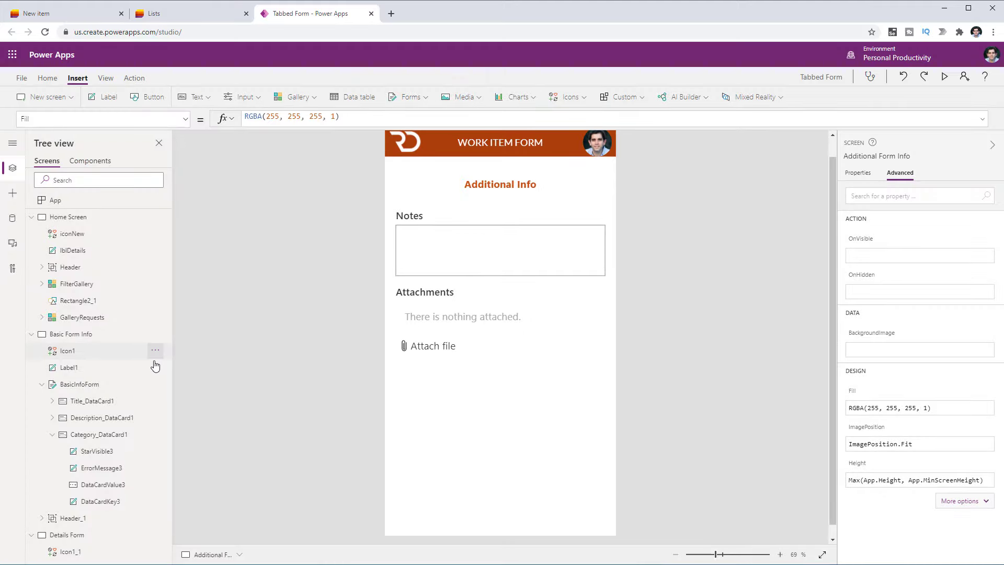
Step: Preview the app from the Home Screen, start a new item and check whether the Basic Info form is cleared
{"action": "left_click", "coordinate": [100, 220]}
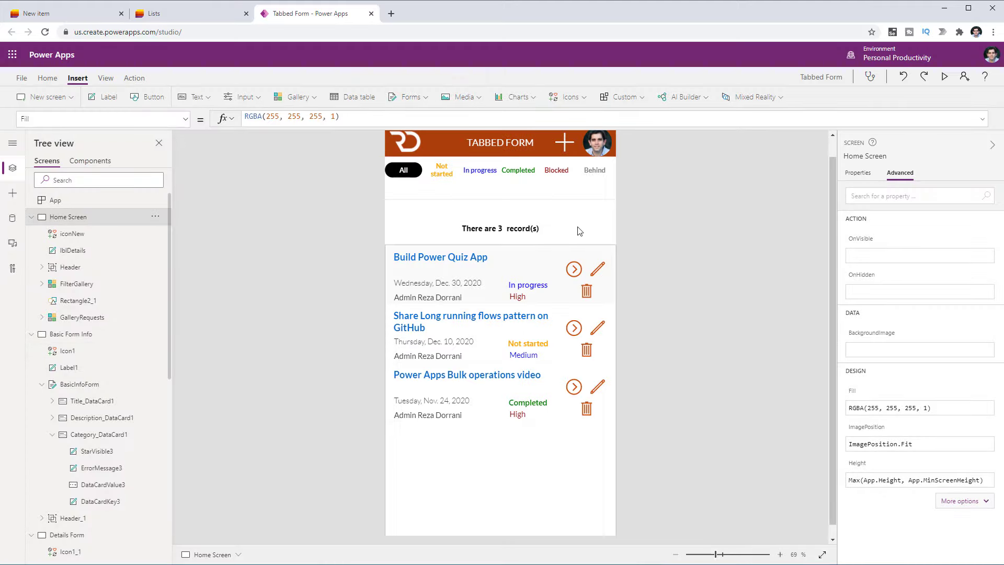
{"action": "left_click", "coordinate": [944, 76]}
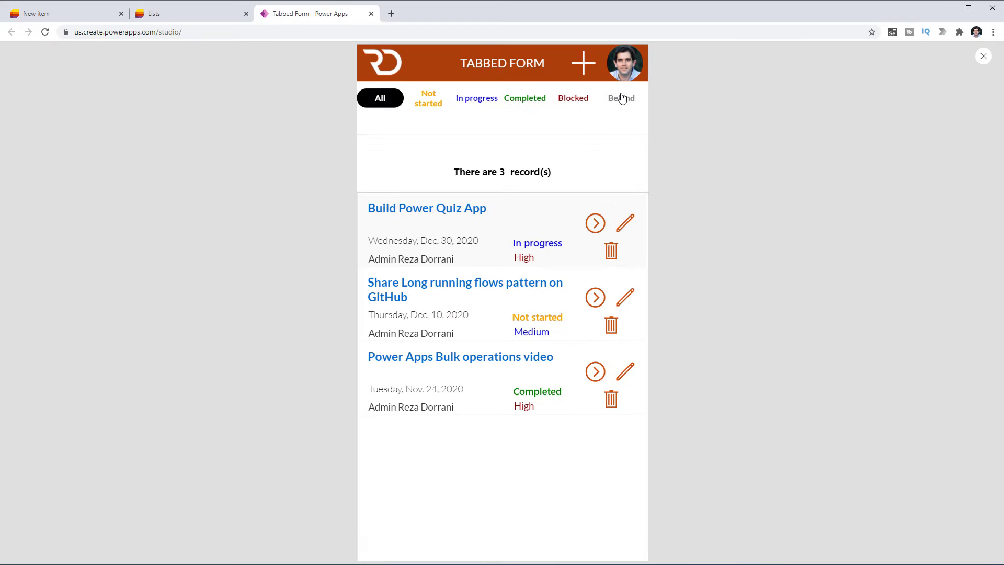
{"action": "left_click", "coordinate": [584, 63]}
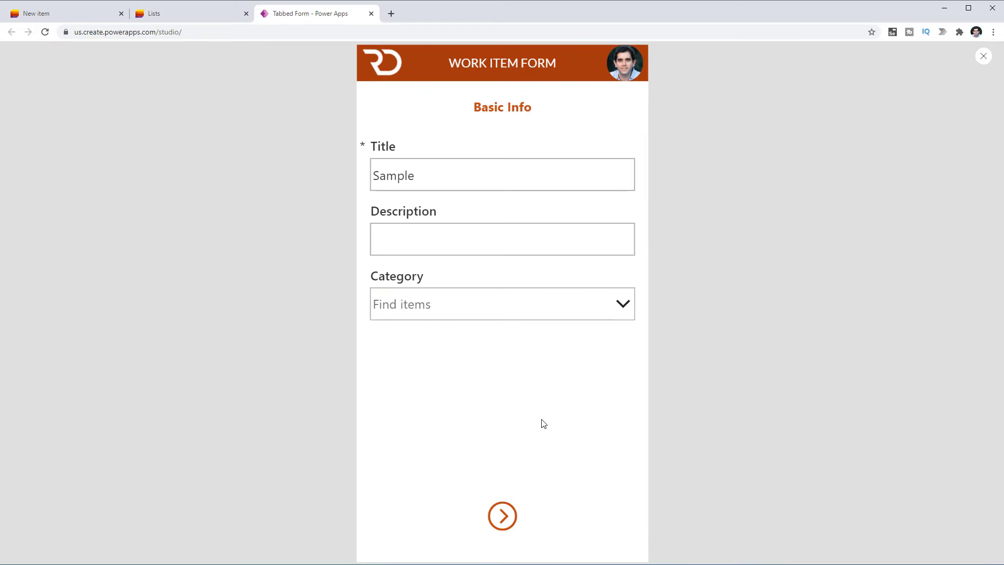
{"action": "left_click", "coordinate": [983, 57]}
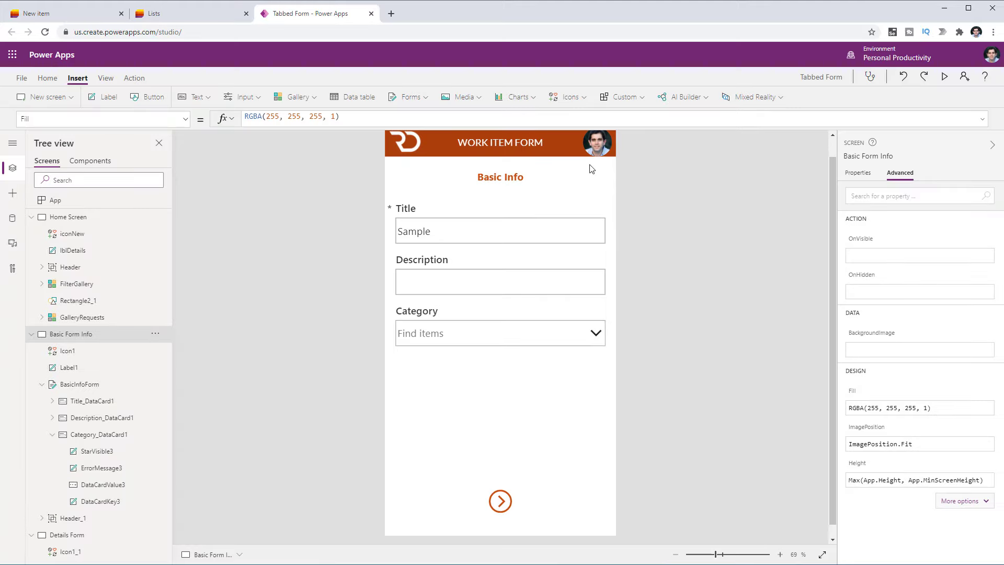
Step: Insert a white Home icon beside the logo in the Basic Info screen's header, with its OnSelect set to Back()
{"action": "left_click", "coordinate": [576, 102]}
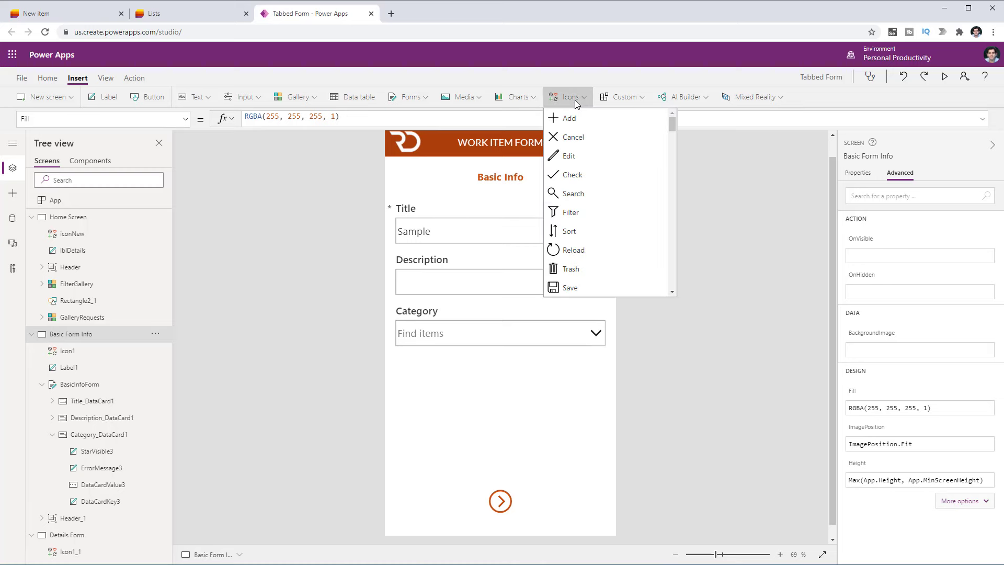
{"action": "left_click", "coordinate": [601, 214]}
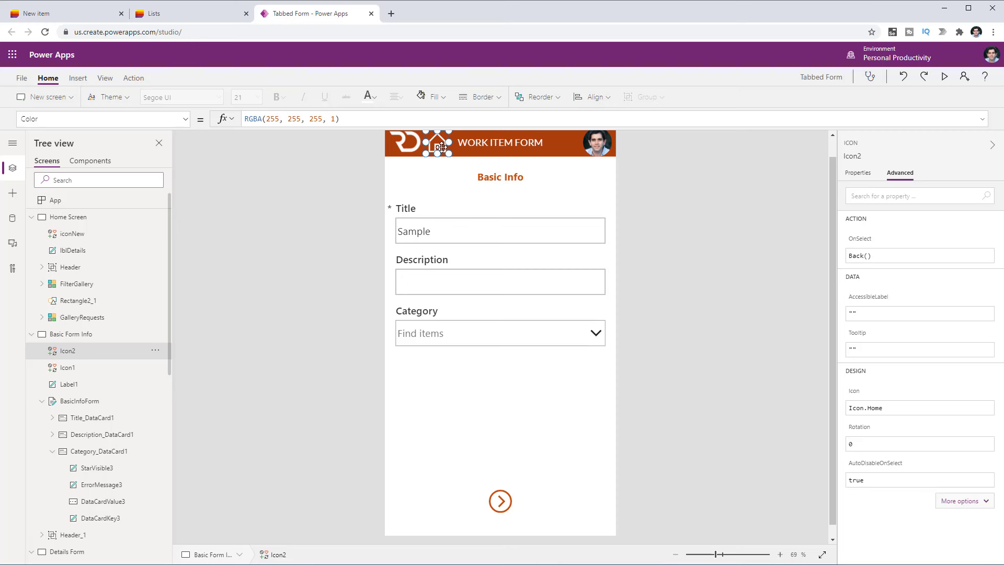
{"action": "left_click", "coordinate": [173, 119]}
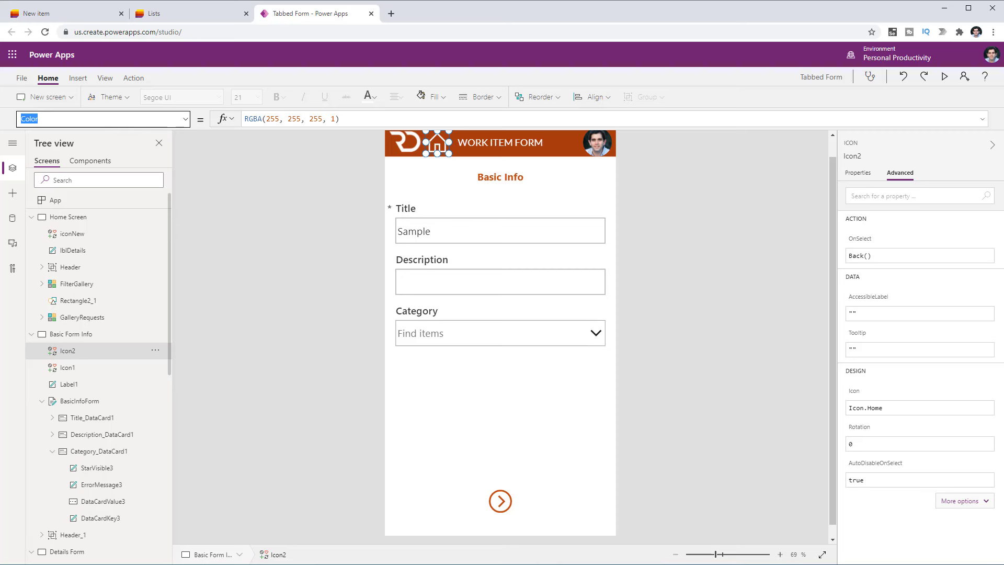
{"action": "type", "text": "ons"}
{"action": "key", "text": "Return"}
{"action": "left_click_drag", "start_coordinate": [301, 123], "coordinate": [210, 120]}
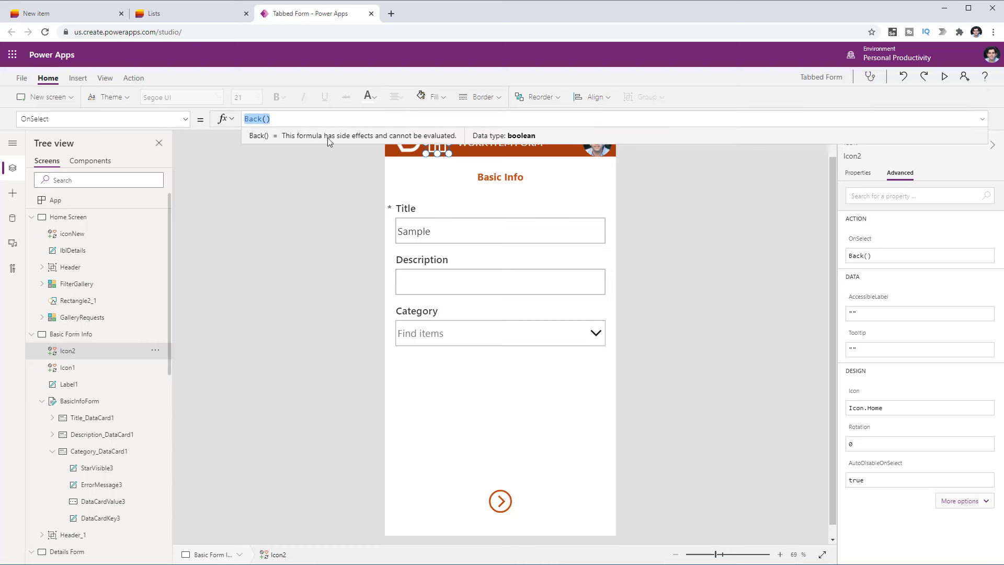
{"action": "left_click", "coordinate": [777, 214]}
Step: Preview the Basic Info screen, test the Home icon, start a new item and continue to Details, closing the preview after the check
{"action": "left_click", "coordinate": [951, 74]}
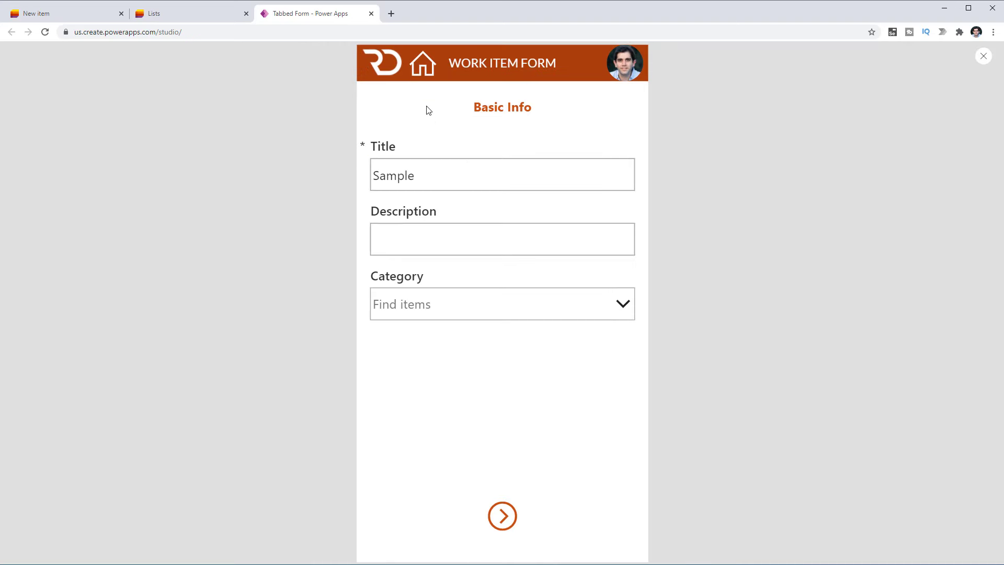
{"action": "left_click", "coordinate": [417, 72]}
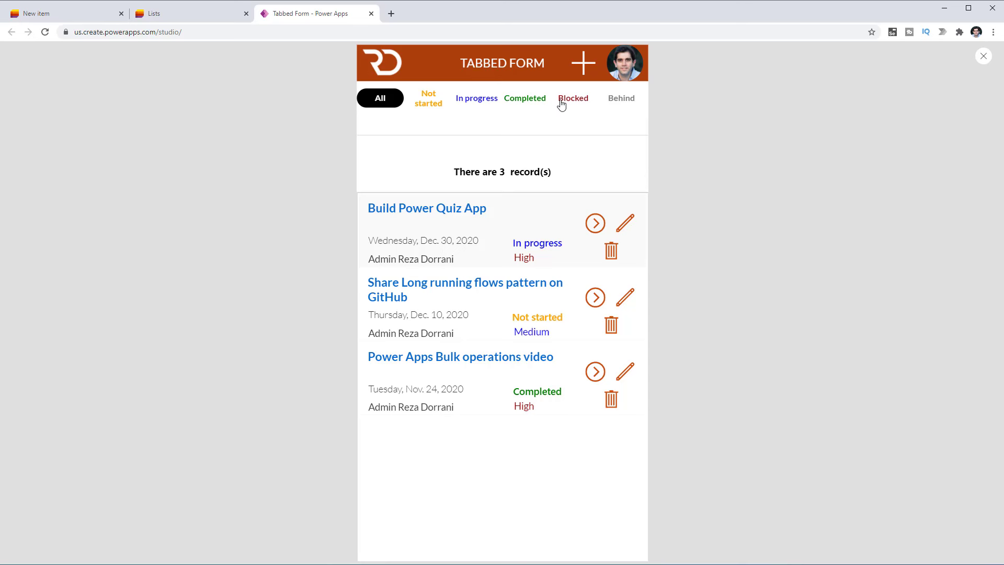
{"action": "left_click", "coordinate": [584, 72]}
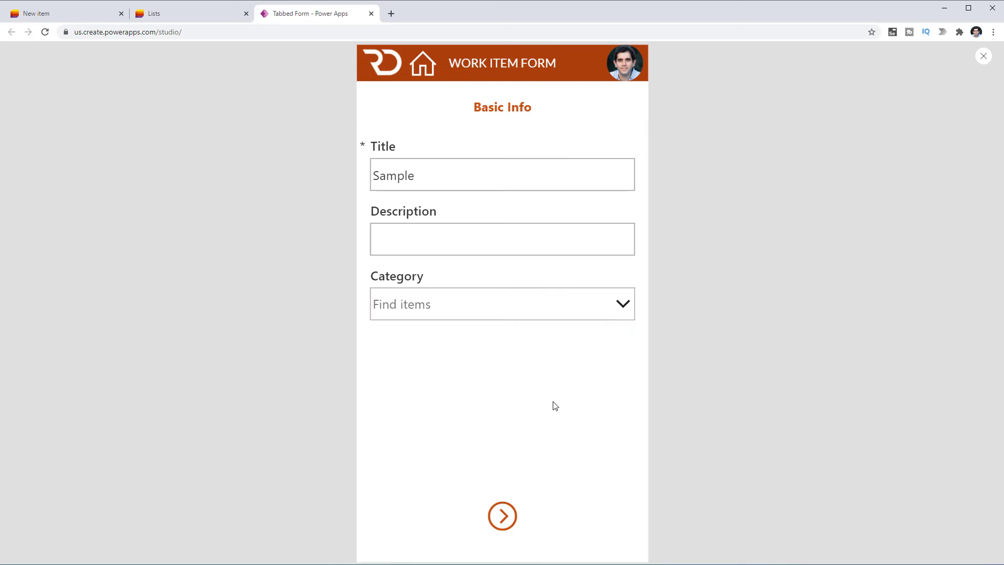
{"action": "left_click", "coordinate": [423, 174]}
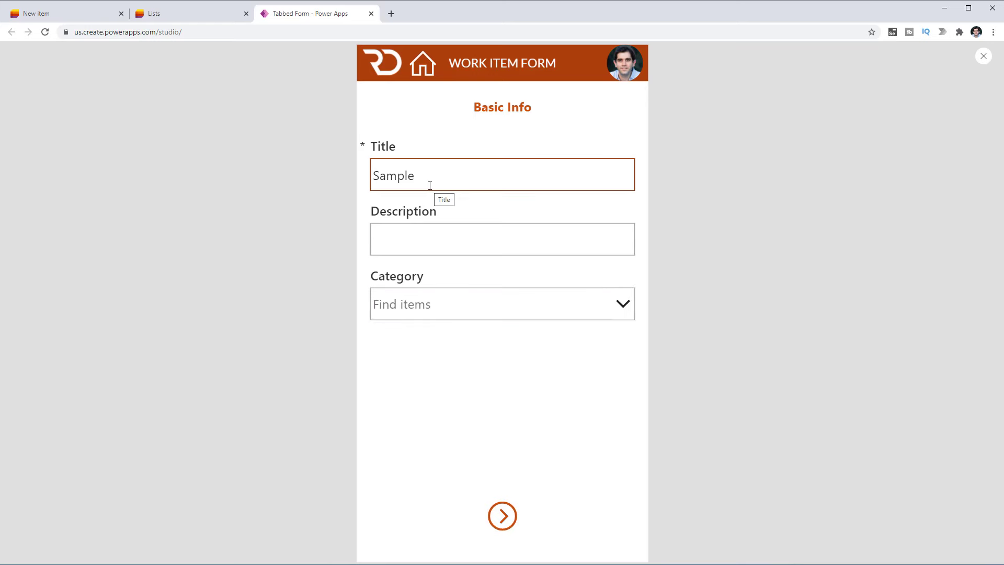
{"action": "left_click", "coordinate": [516, 517]}
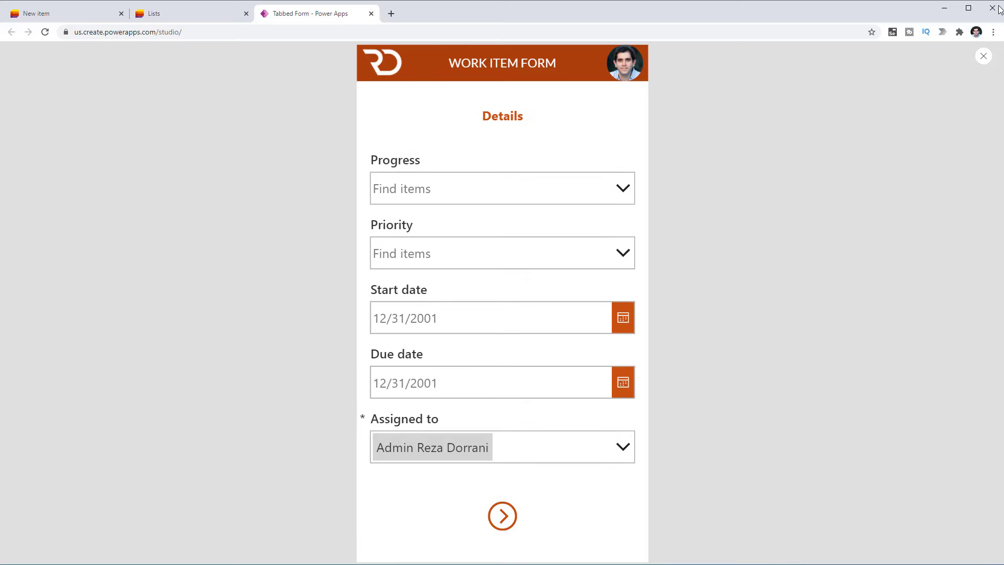
{"action": "left_click", "coordinate": [984, 56]}
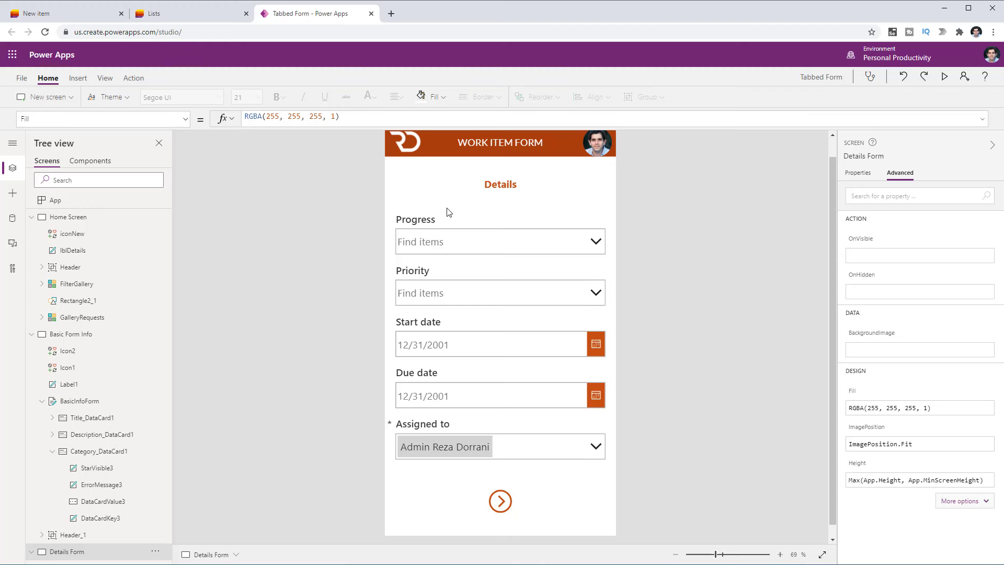
Step: Insert a Back arrow icon beside the Details screen's Next arrow and set its OnSelect to Back()
{"action": "left_click", "coordinate": [78, 78]}
{"action": "left_click", "coordinate": [567, 96]}
{"action": "left_click", "coordinate": [579, 211]}
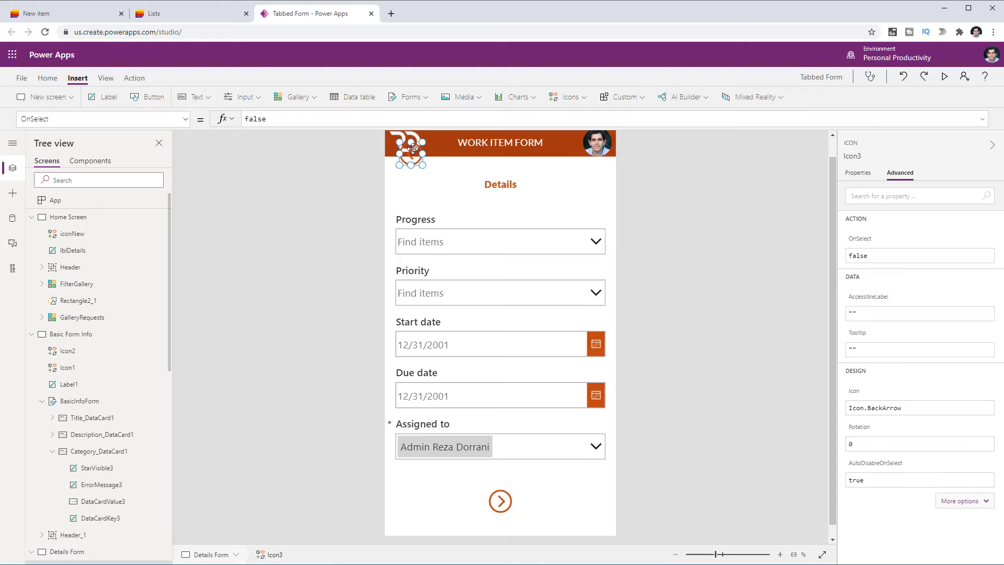
{"action": "left_click_drag", "start_coordinate": [408, 147], "coordinate": [517, 497]}
{"action": "left_click", "coordinate": [484, 501]}
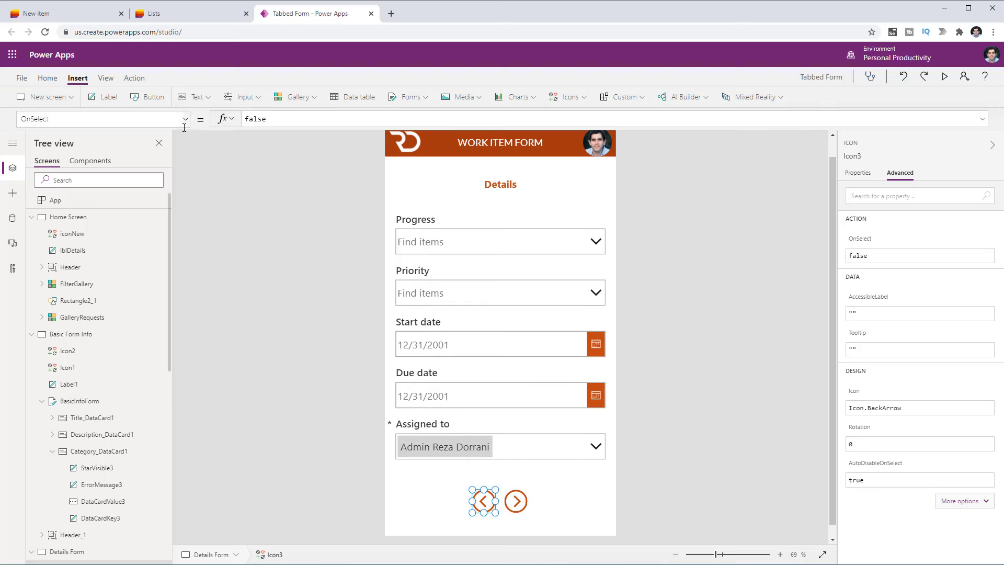
{"action": "left_click", "coordinate": [149, 119]}
{"action": "type", "text": "Back()"}
Step: Preview the Details screen and test the Back arrow to Basic Info and the Next arrows to Additional Info, closing the preview after the check
{"action": "left_click", "coordinate": [944, 77]}
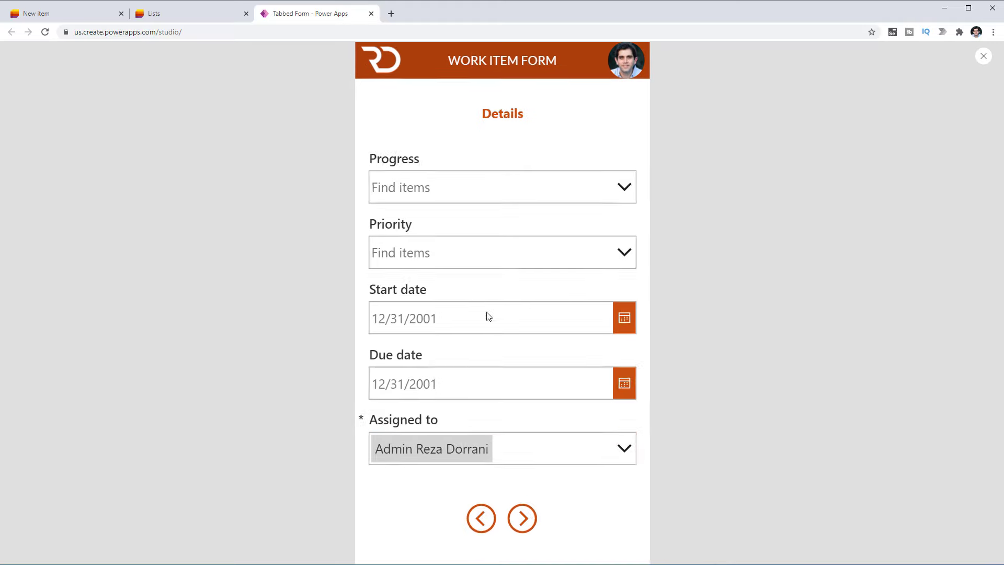
{"action": "left_click", "coordinate": [492, 517]}
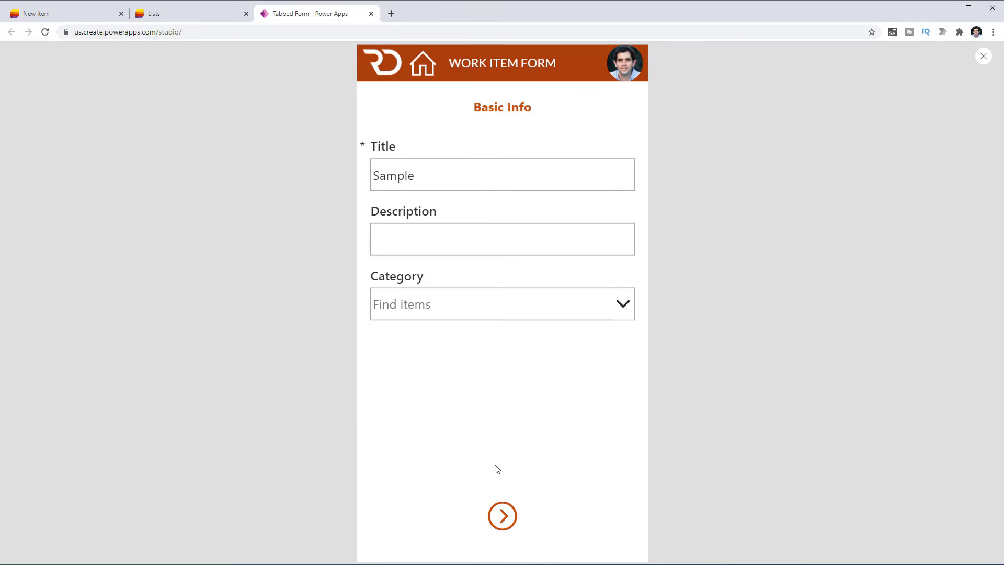
{"action": "left_click", "coordinate": [502, 515]}
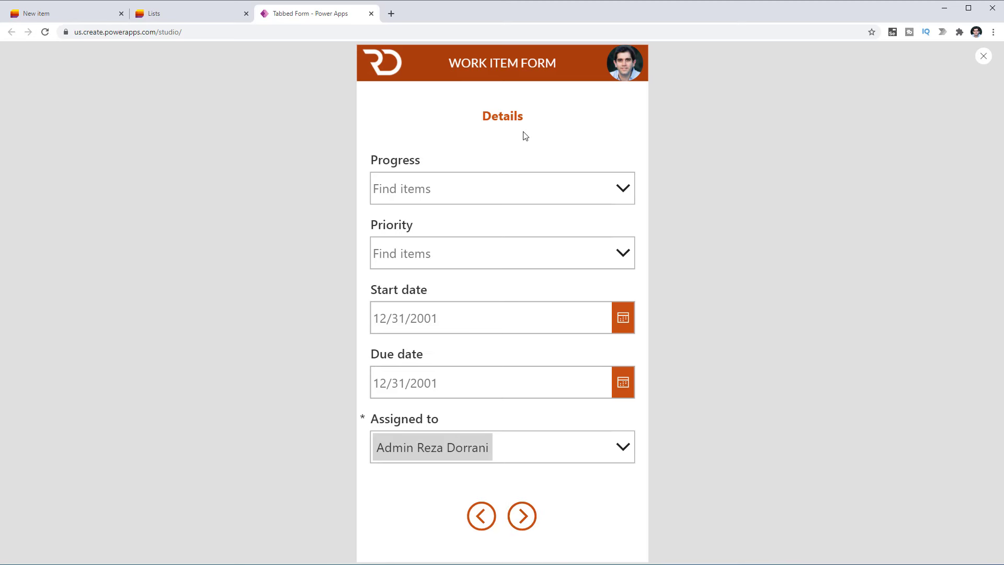
{"action": "left_click", "coordinate": [522, 516]}
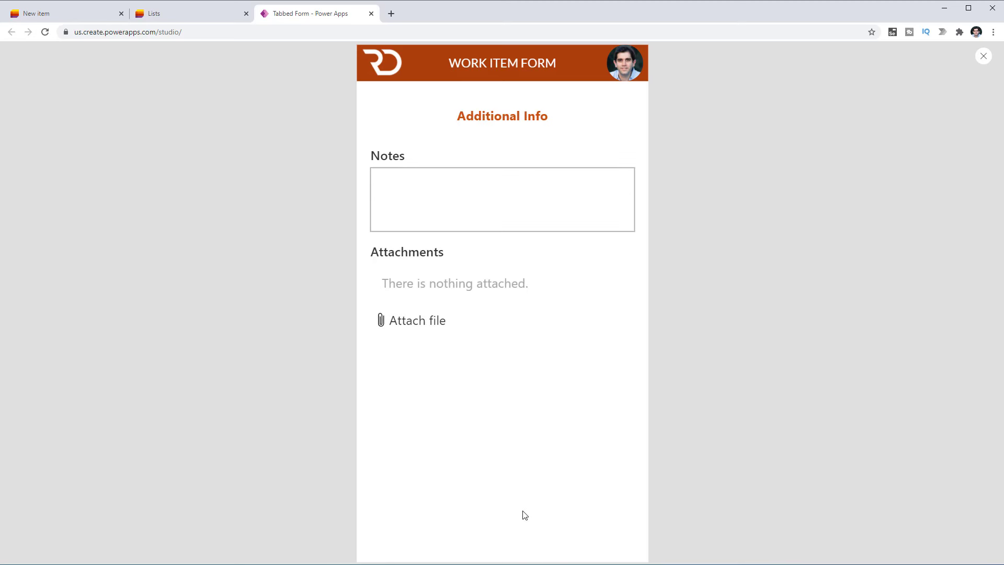
{"action": "left_click", "coordinate": [983, 56]}
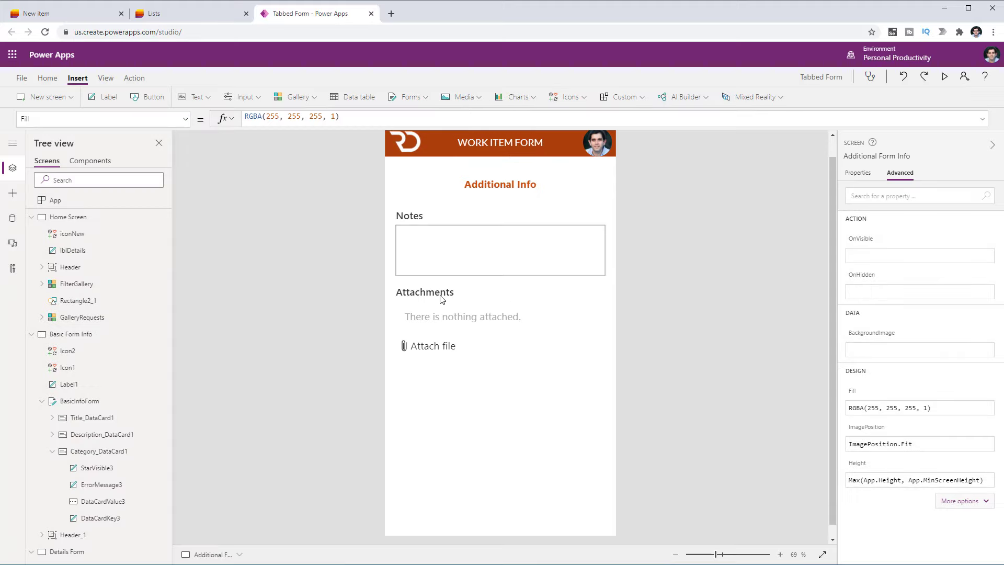
Step: Insert a Back arrow icon centred below the form on the Additional Info screen, with its OnSelect set to Back()
{"action": "left_click", "coordinate": [569, 98]}
{"action": "left_click", "coordinate": [572, 249]}
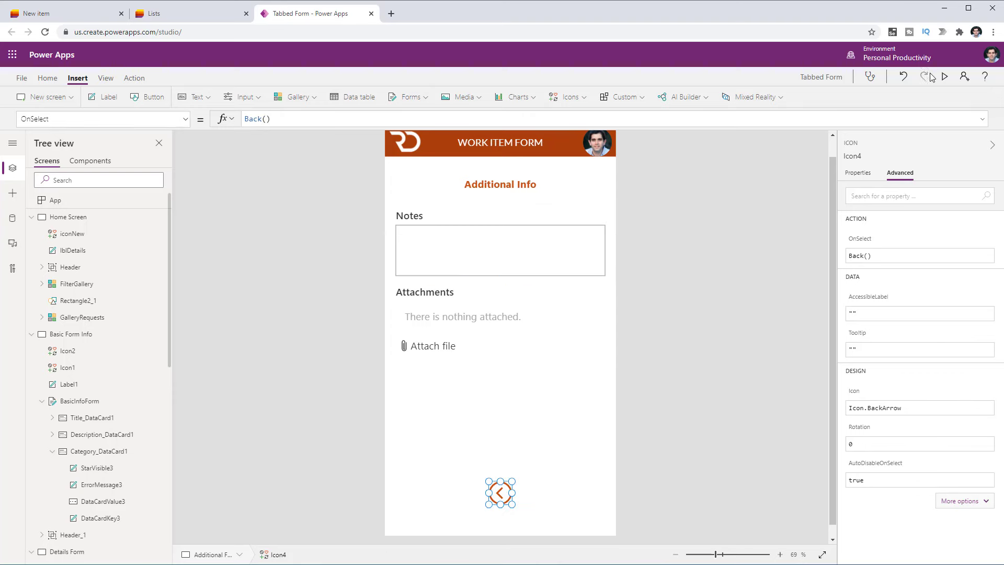
Step: Preview the Additional Info screen and test the Back and Next arrows across all three form screens
{"action": "left_click", "coordinate": [946, 77]}
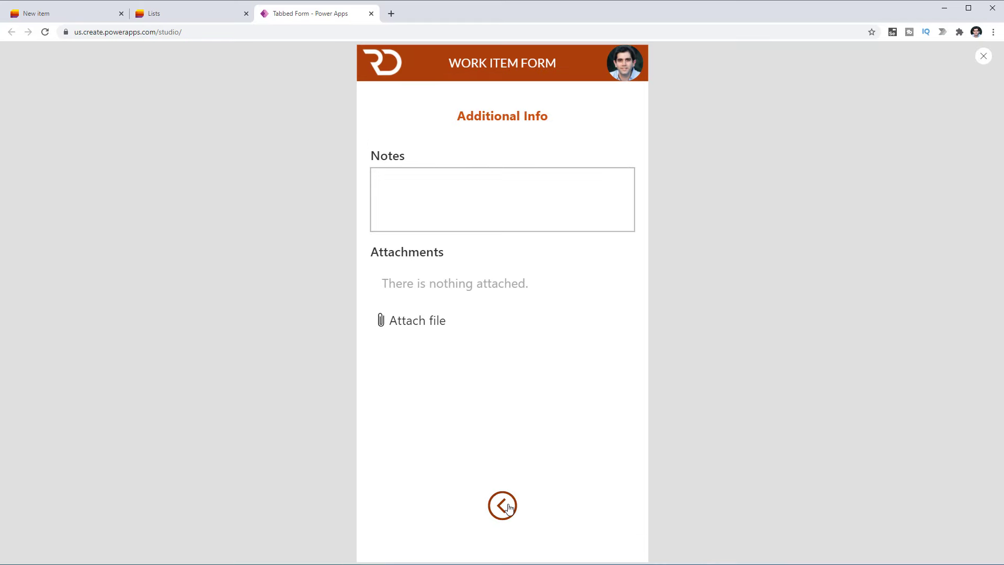
{"action": "left_click", "coordinate": [509, 508]}
{"action": "left_click", "coordinate": [480, 515]}
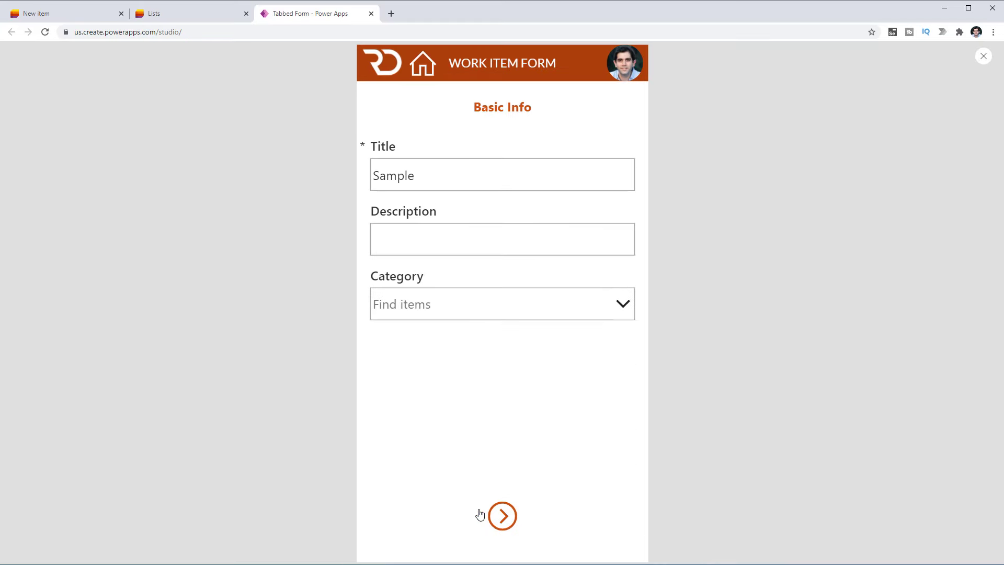
{"action": "left_click", "coordinate": [518, 515]}
{"action": "left_click", "coordinate": [520, 517]}
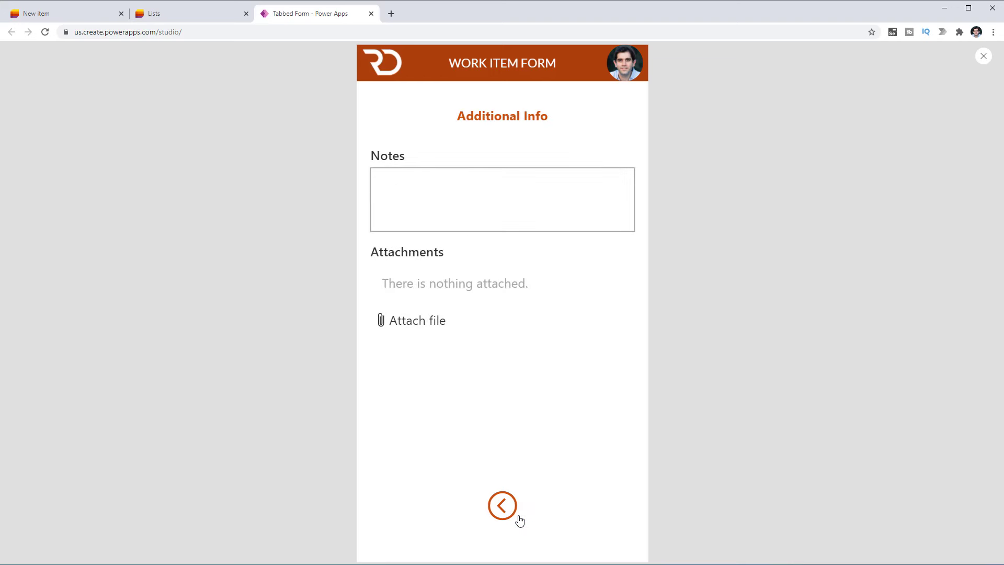
{"action": "left_click", "coordinate": [501, 506]}
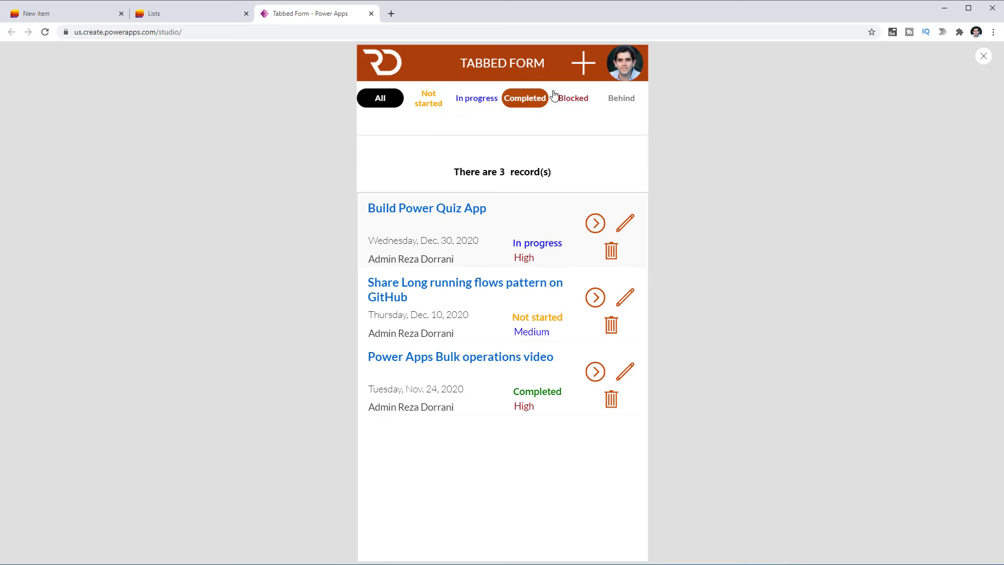
Step: Start a new item to check whether Basic Info is cleared, return to the Home Screen and close the preview
{"action": "left_click", "coordinate": [580, 65]}
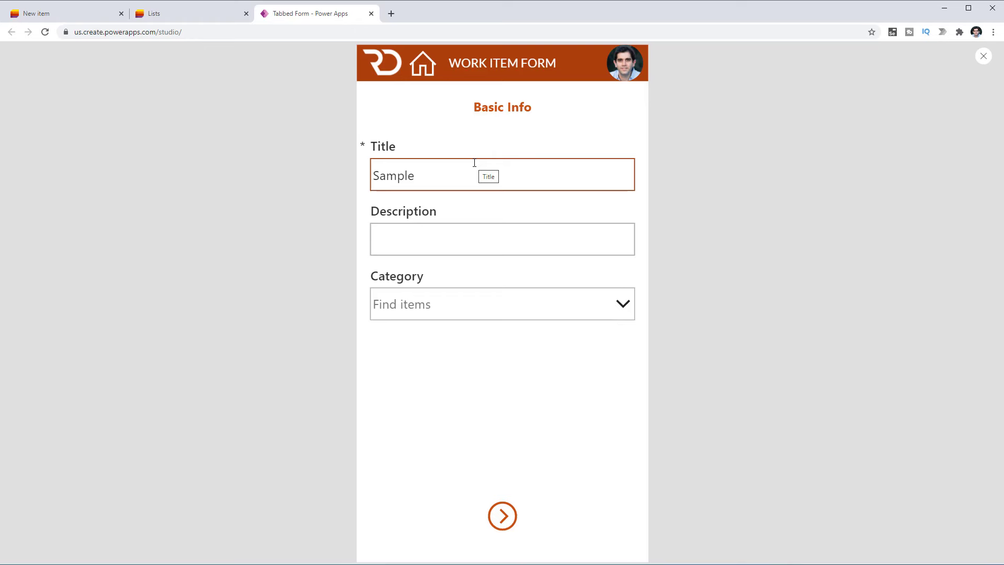
{"action": "left_click", "coordinate": [426, 67]}
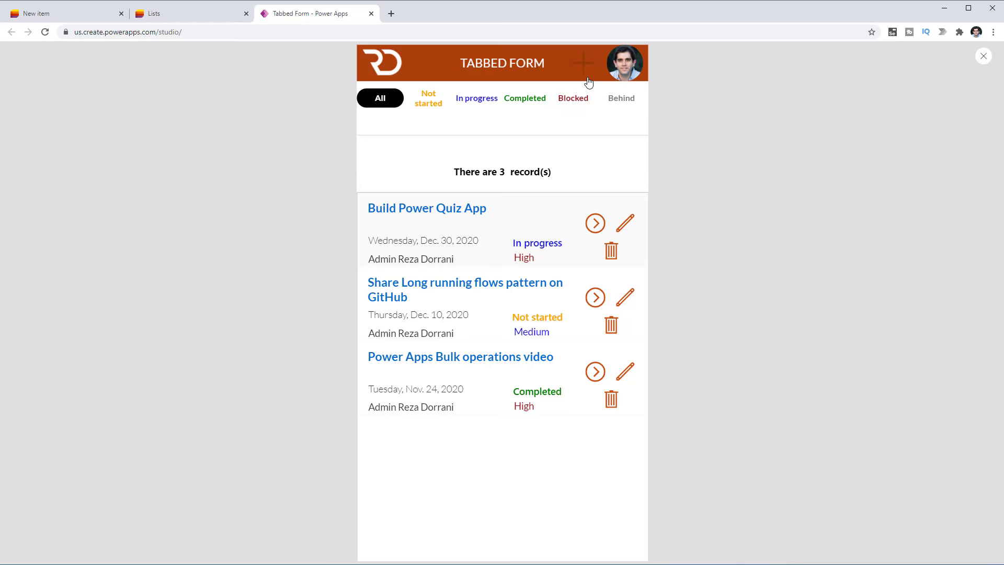
{"action": "left_click", "coordinate": [979, 58]}
Step: Prepend ResetForm(BasicInfoForm);ResetForm(DetailsForm);ResetForm(AdditionalInfoForm); to the OnSelect formula of iconNew on the Home Screen
{"action": "left_click", "coordinate": [568, 140]}
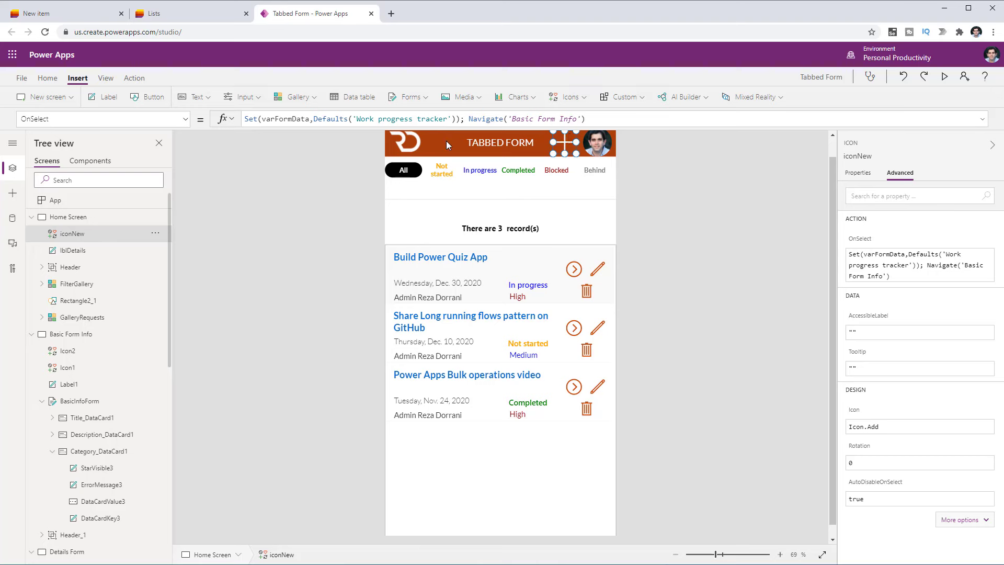
{"action": "left_click", "coordinate": [432, 120]}
{"action": "key", "text": "Home"}
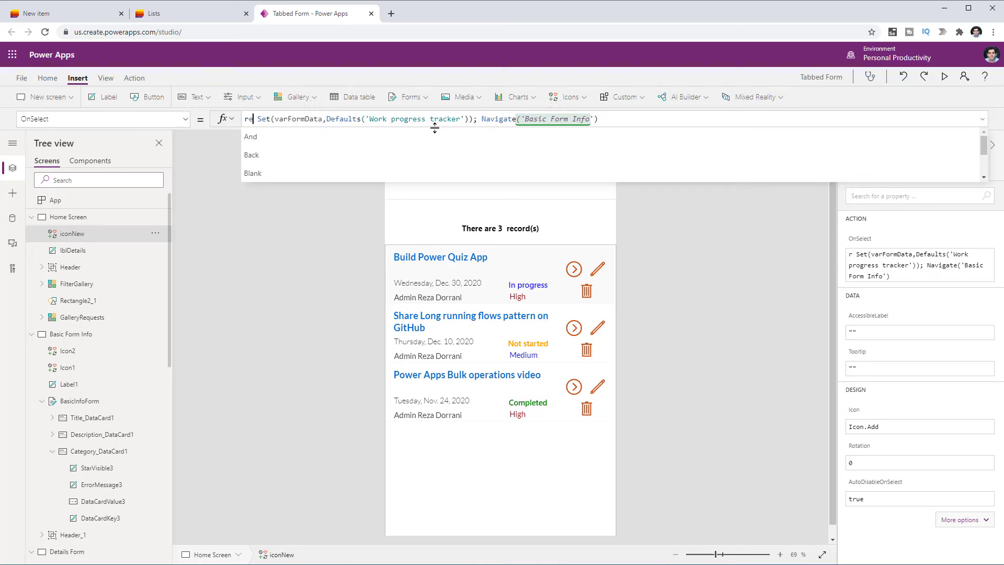
{"action": "type", "text": "resetfor"}
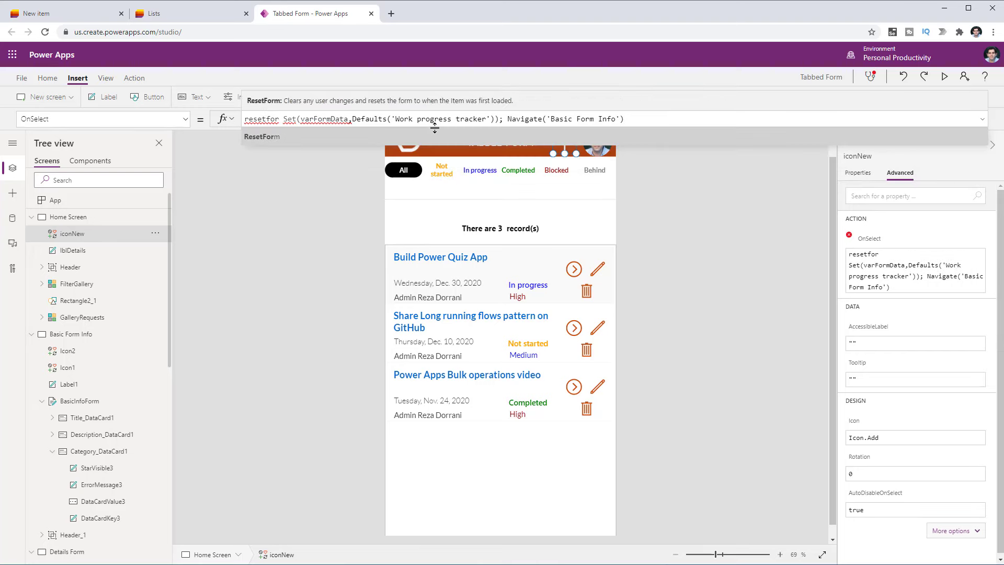
{"action": "key", "text": "Tab"}
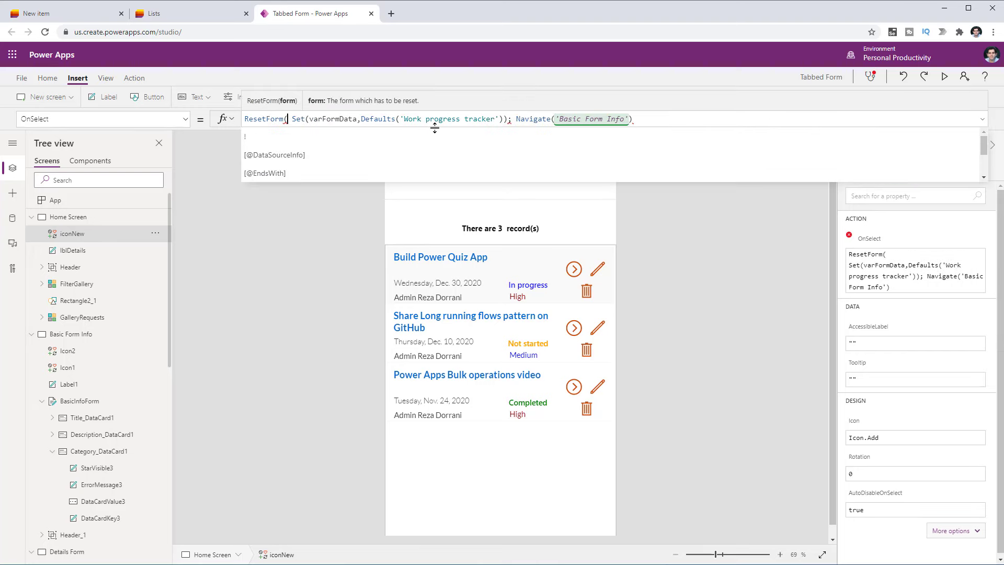
{"action": "type", "text": "basic"}
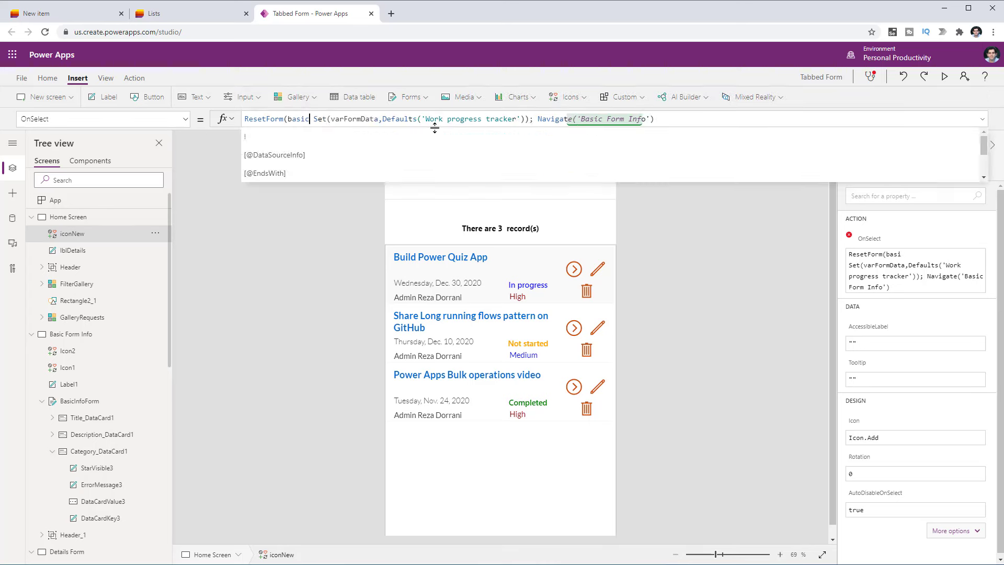
{"action": "type", "text": "ResetForm(BasicInfoForm);ResetForm(DetailsForm);ResetForm(AdditionalInfoForm);"}
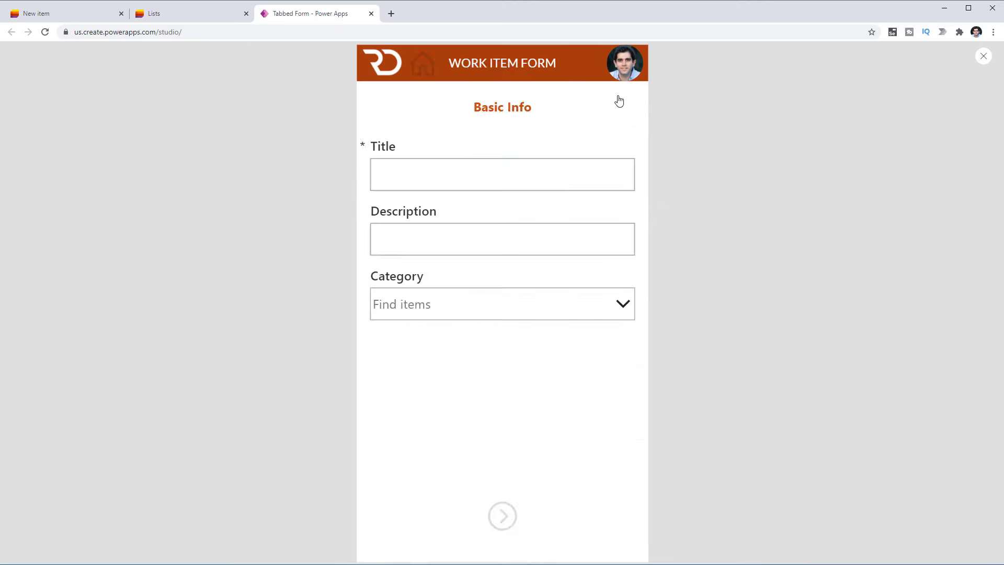
Step: Preview the app, start a new item, enter the Title Sample and continue to Details to check that the forms are reset
{"action": "left_click", "coordinate": [945, 77]}
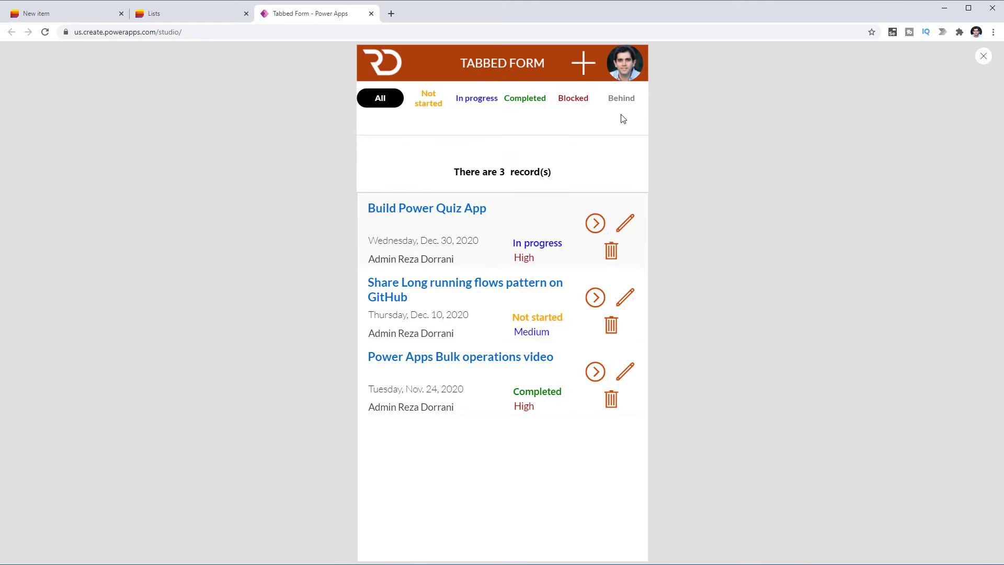
{"action": "left_click", "coordinate": [584, 65]}
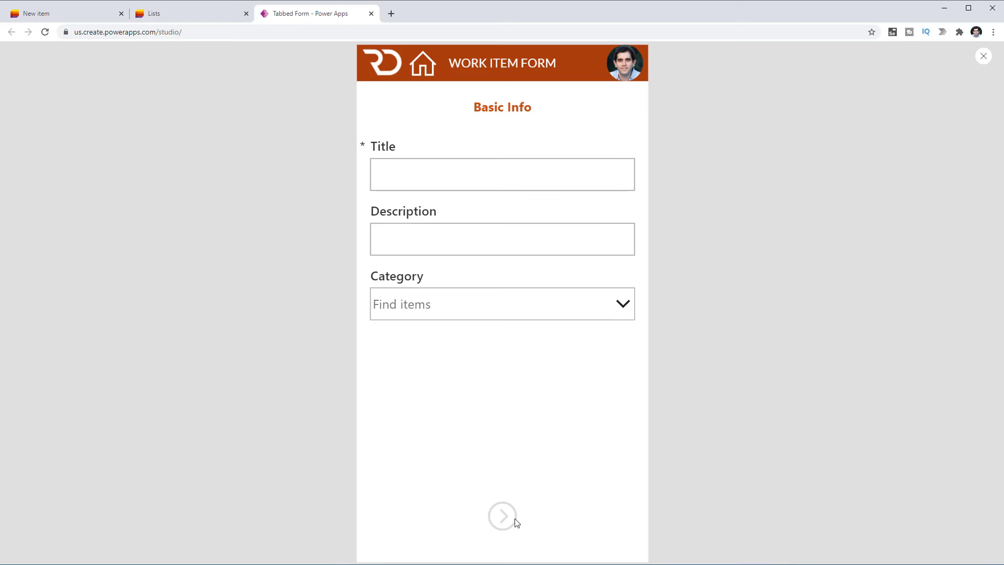
{"action": "left_click", "coordinate": [438, 179]}
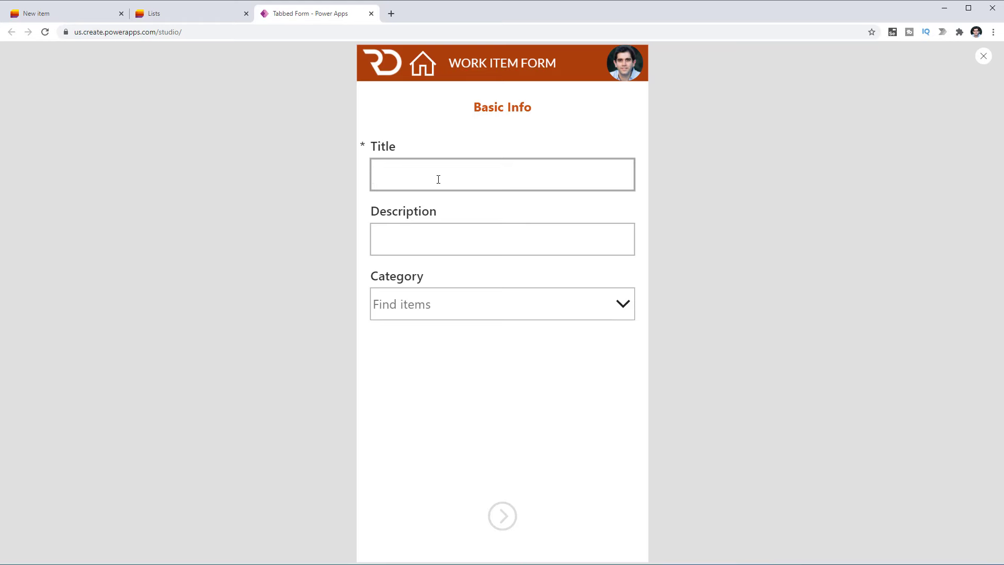
{"action": "type", "text": "Sample"}
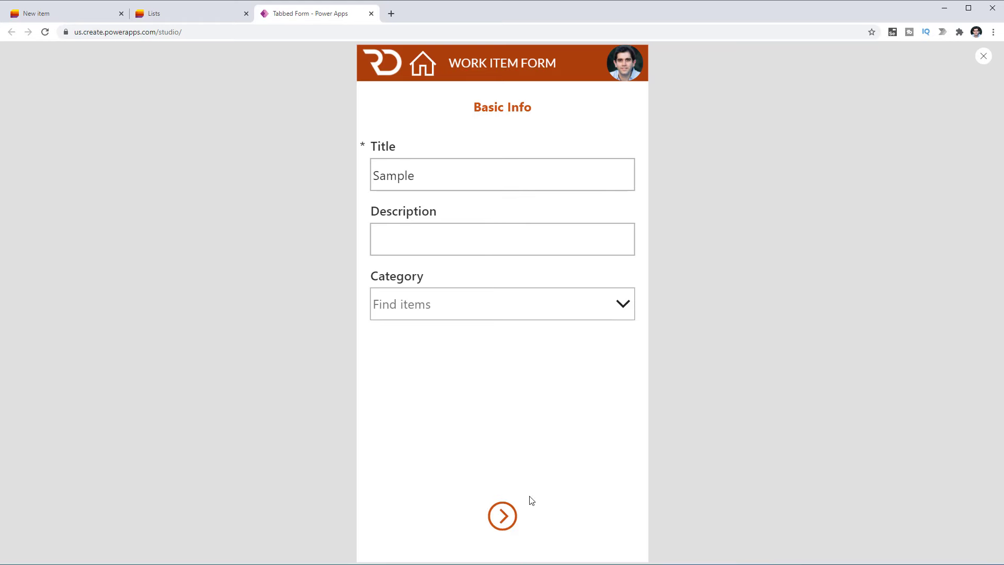
{"action": "left_click", "coordinate": [507, 523]}
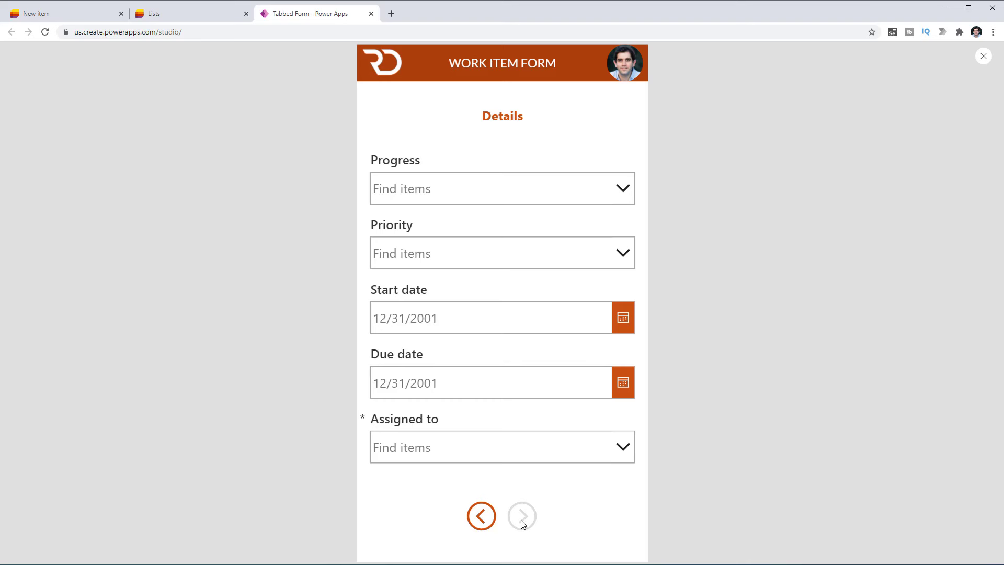
Step: Choose a person for Assigned to, continue to Additional Info to test the Details validation, and close the preview
{"action": "left_click", "coordinate": [411, 449]}
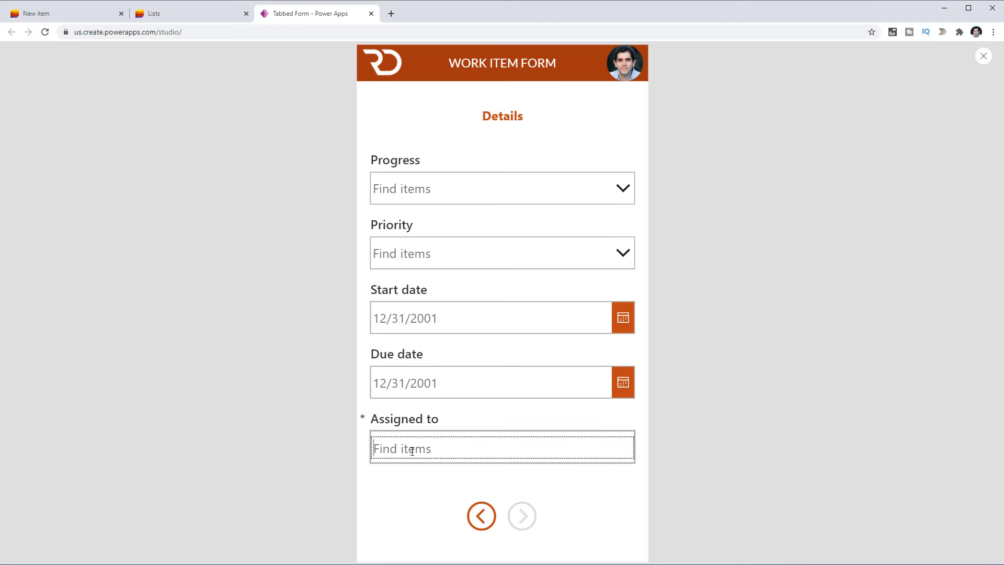
{"action": "type", "text": "reza"}
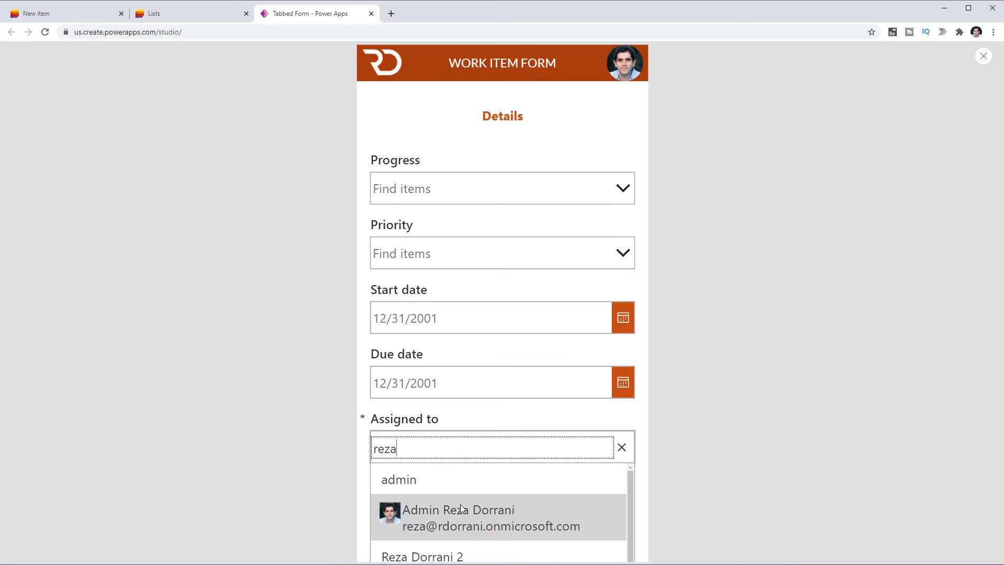
{"action": "left_click", "coordinate": [460, 504]}
{"action": "left_click", "coordinate": [522, 516]}
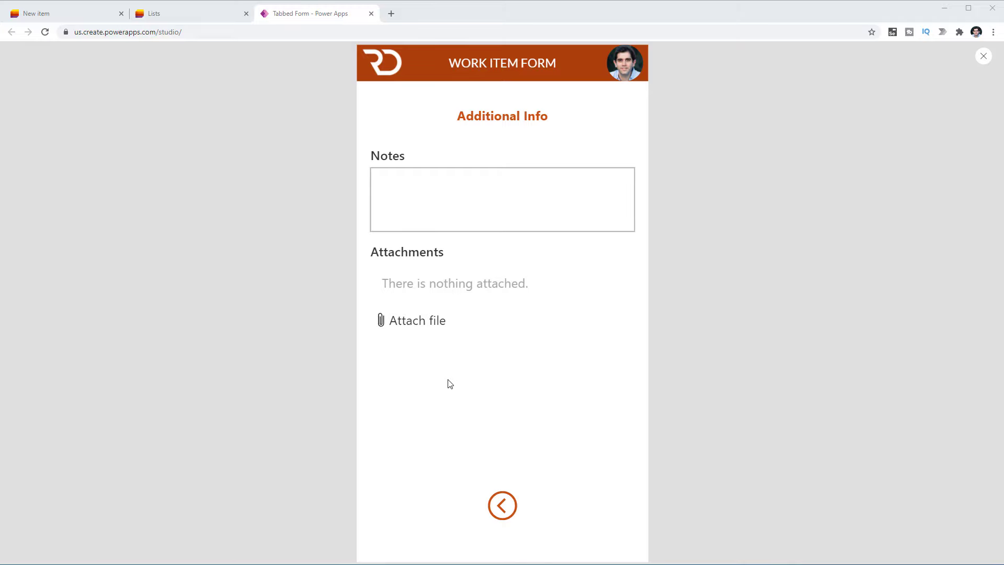
{"action": "left_click", "coordinate": [983, 56]}
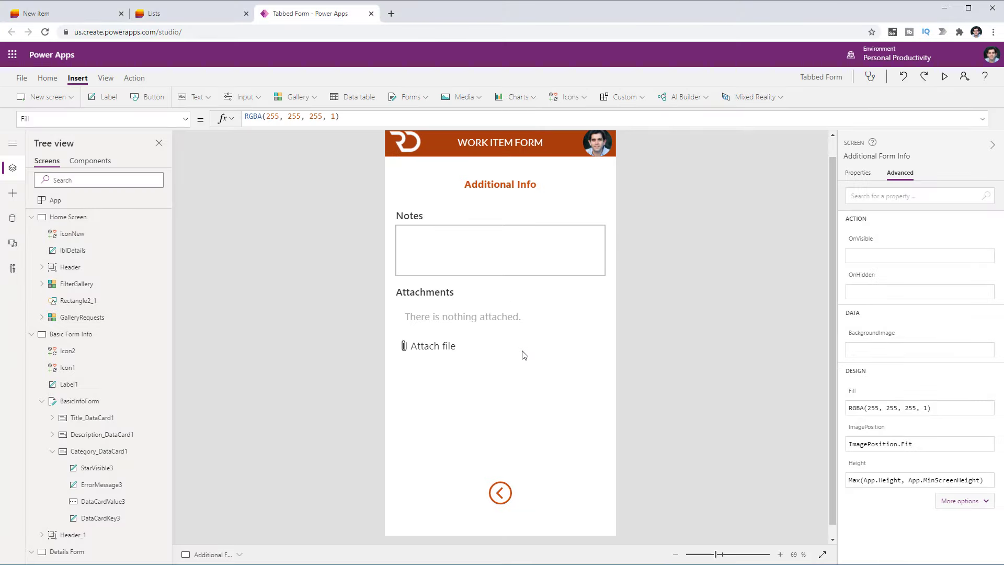
Step: Add a 280 by 70 button labelled Submit at X 250, Y 965 on the Additional Info screen, with the Back arrow beside it
{"action": "left_click", "coordinate": [242, 96]}
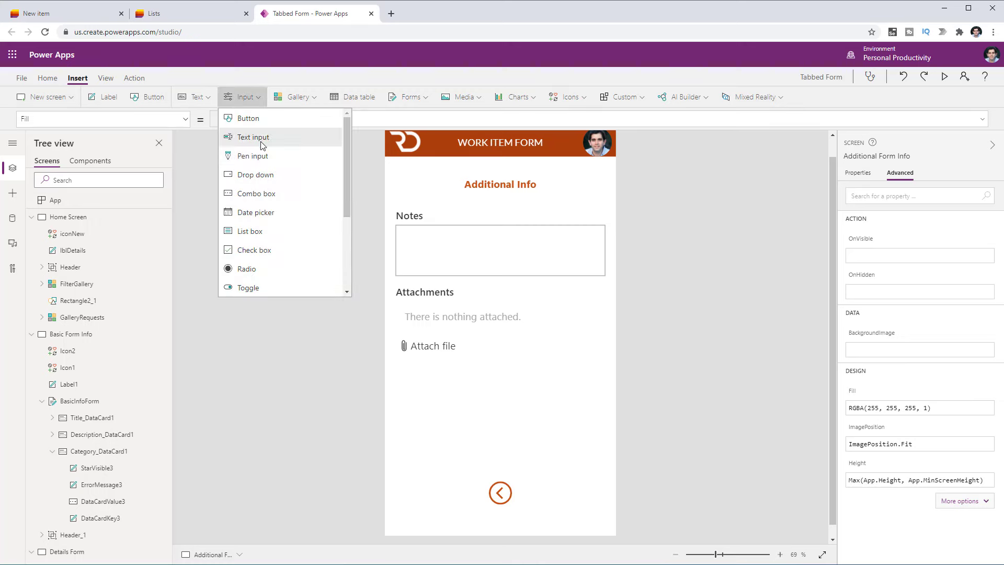
{"action": "left_click", "coordinate": [343, 149]}
{"action": "left_click", "coordinate": [147, 97]}
{"action": "left_click_drag", "start_coordinate": [448, 153], "coordinate": [525, 490]}
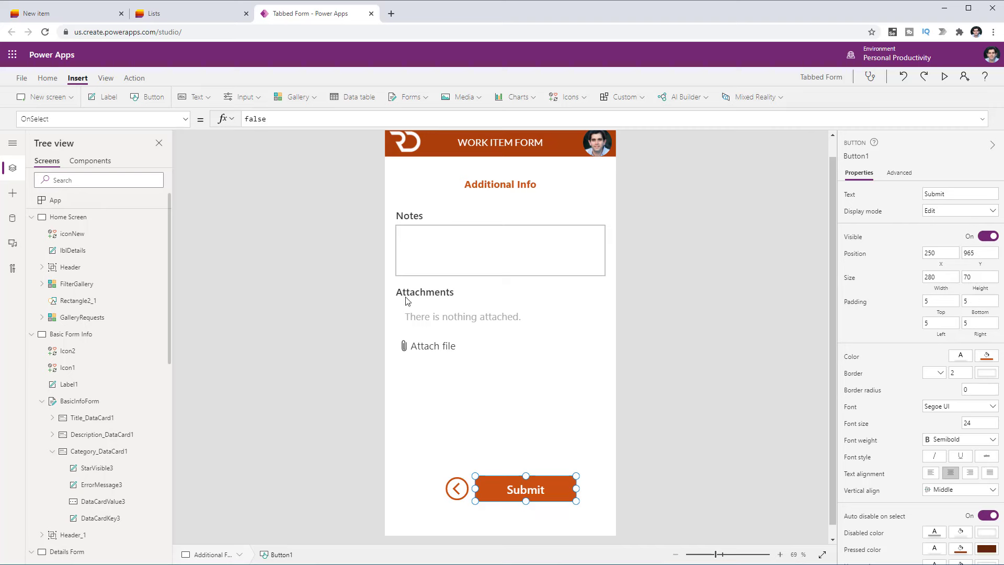
Step: Replace the Submit button's OnSelect formula with the start of a Patch call: Patch('Work progress tracker',varFormData,
{"action": "left_click", "coordinate": [983, 119]}
{"action": "key", "text": "ctrl+a"}
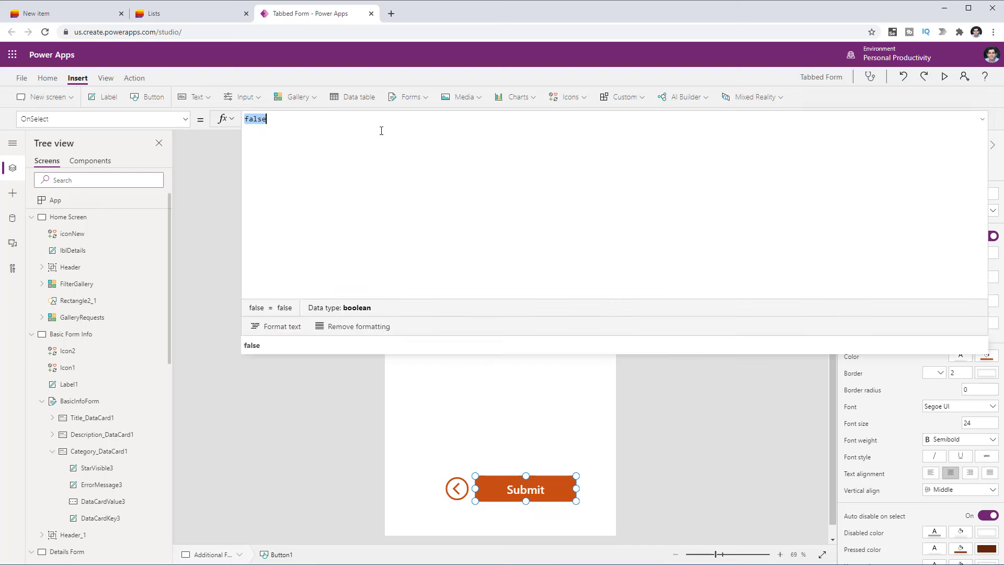
{"action": "key", "text": "BackSpace"}
{"action": "type", "text": "Patch"}
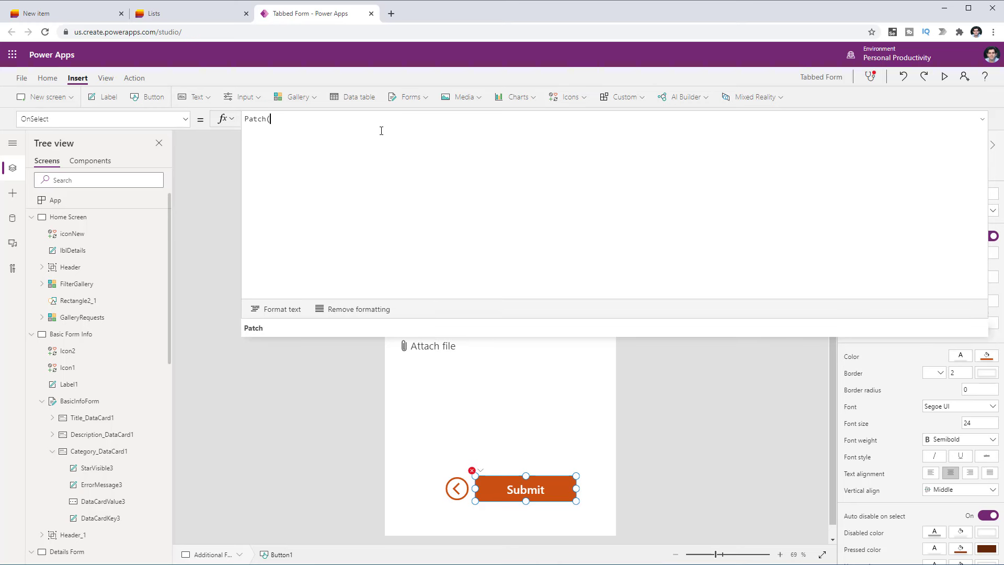
{"action": "type", "text": "("}
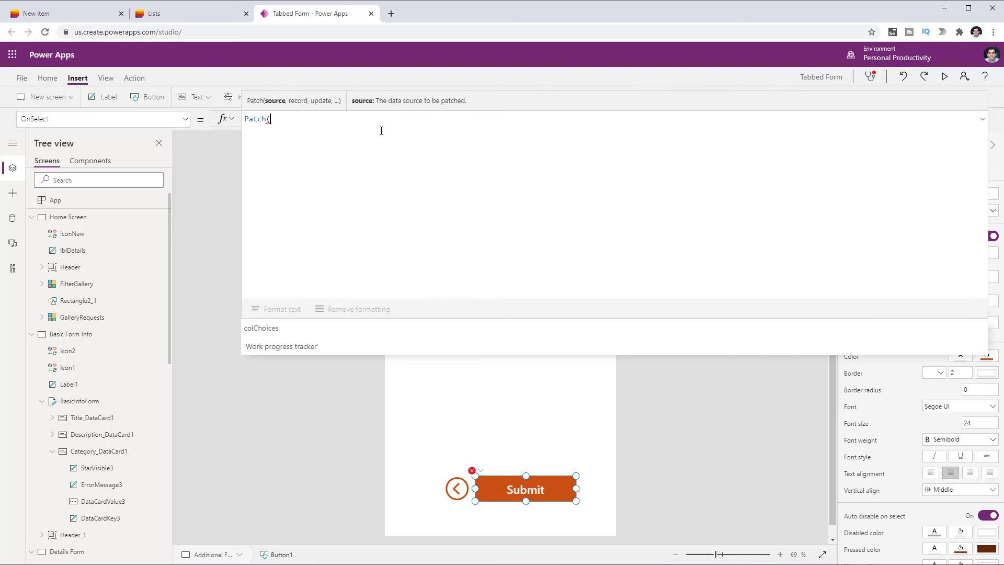
{"action": "key", "text": "Down"}
{"action": "key", "text": "Tab"}
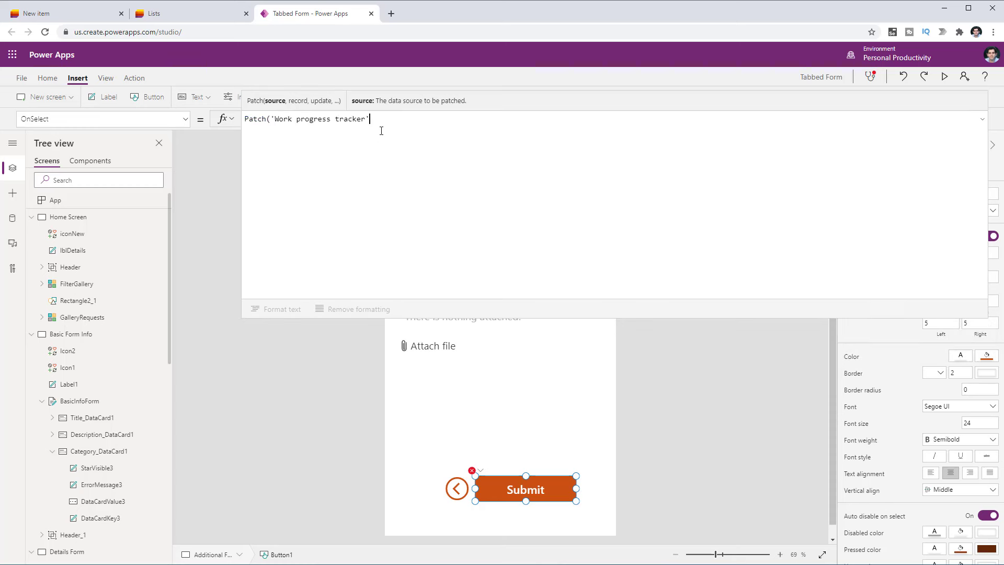
{"action": "type", "text": ","}
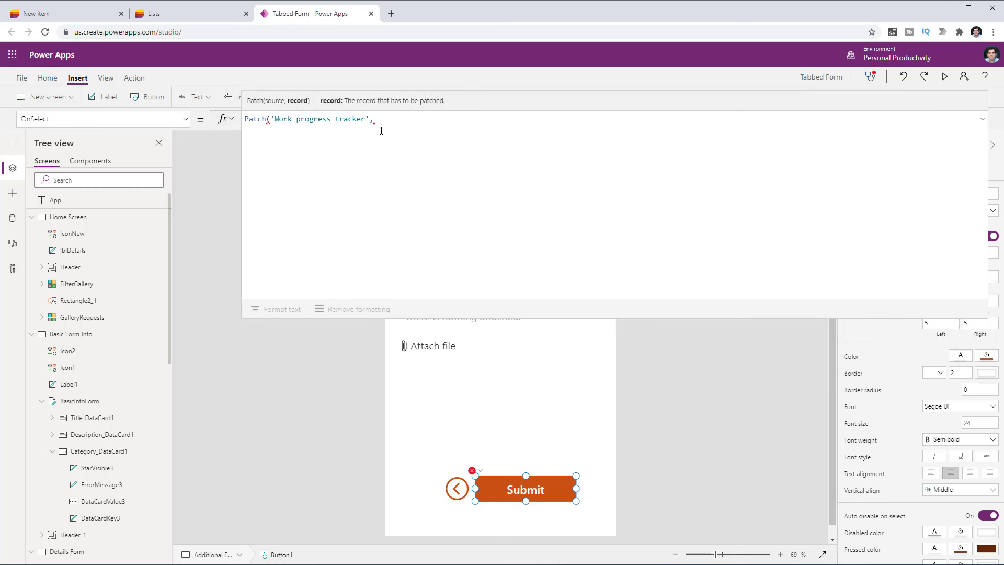
{"action": "type", "text": "var"}
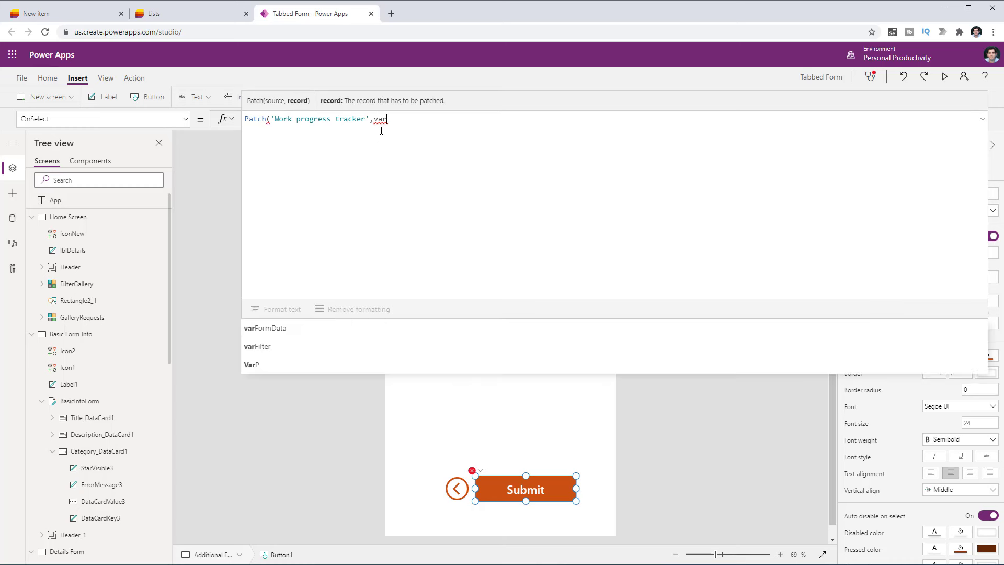
{"action": "key", "text": "Tab"}
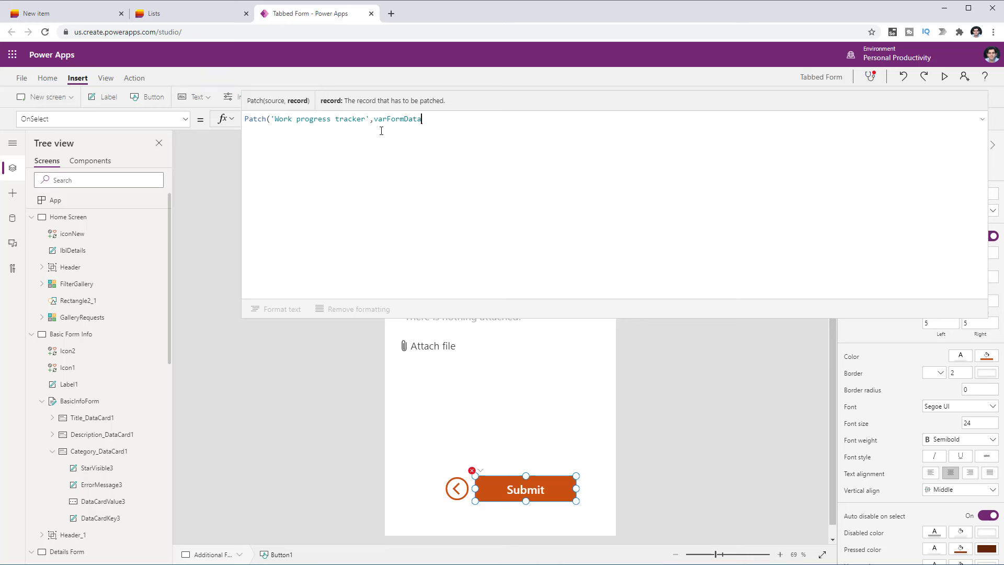
{"action": "type", "text": ","}
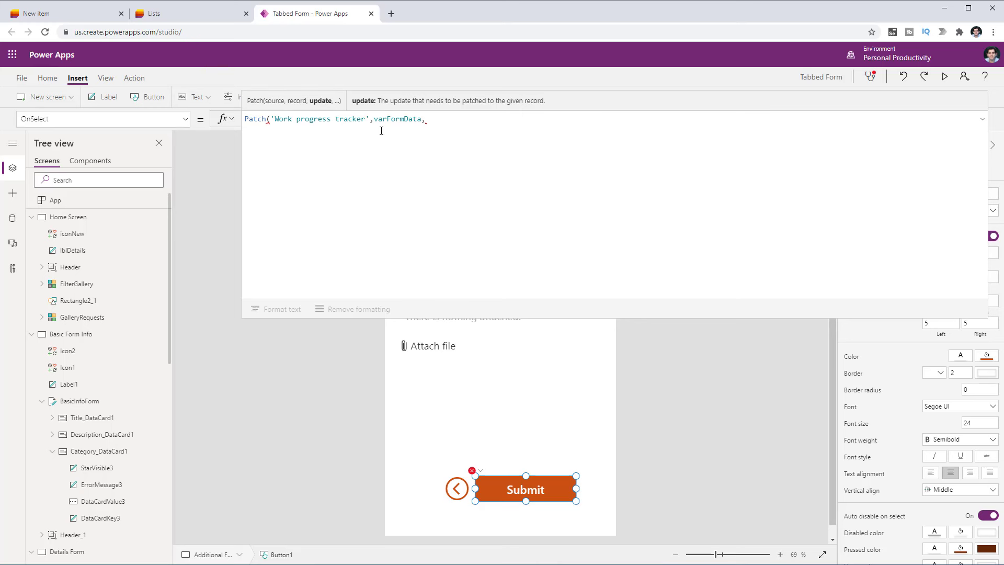
Step: Complete the Patch call with the arguments BasicInfoForm.Updates,DetailsForm.Updates,AdditionalInfoForm.Updates);
{"action": "type", "text": "basici"}
{"action": "key", "text": "Tab"}
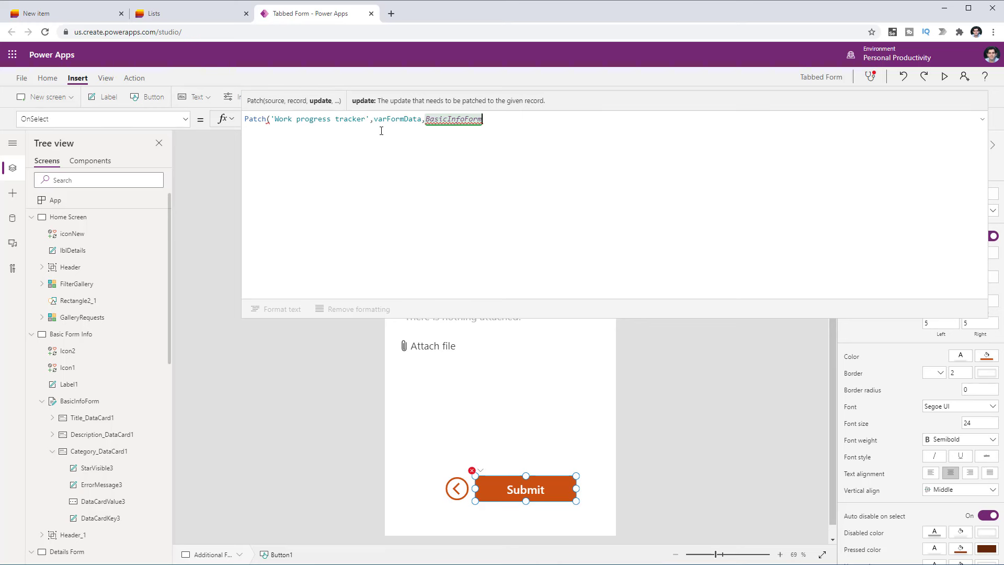
{"action": "type", "text": ".updat"}
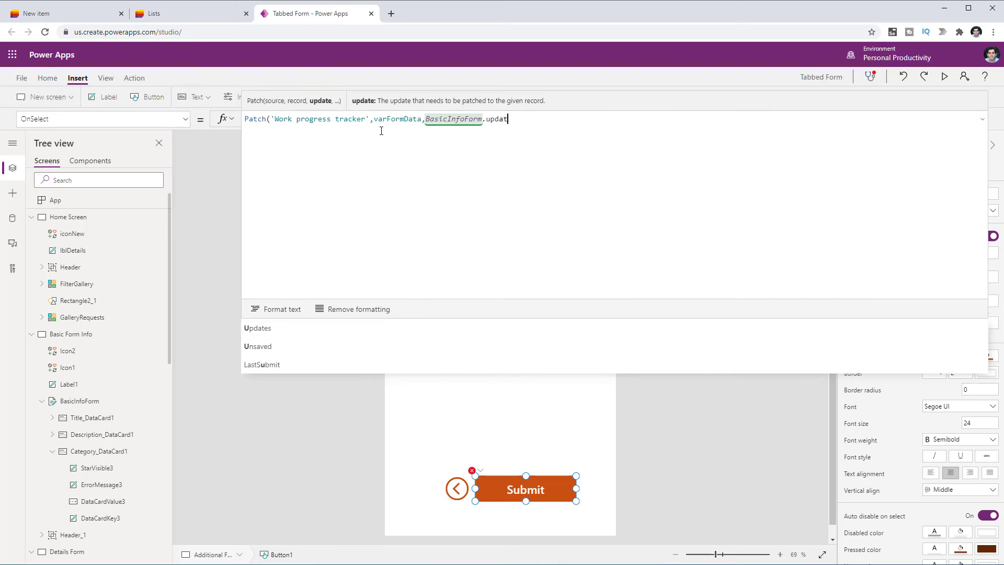
{"action": "key", "text": "Tab"}
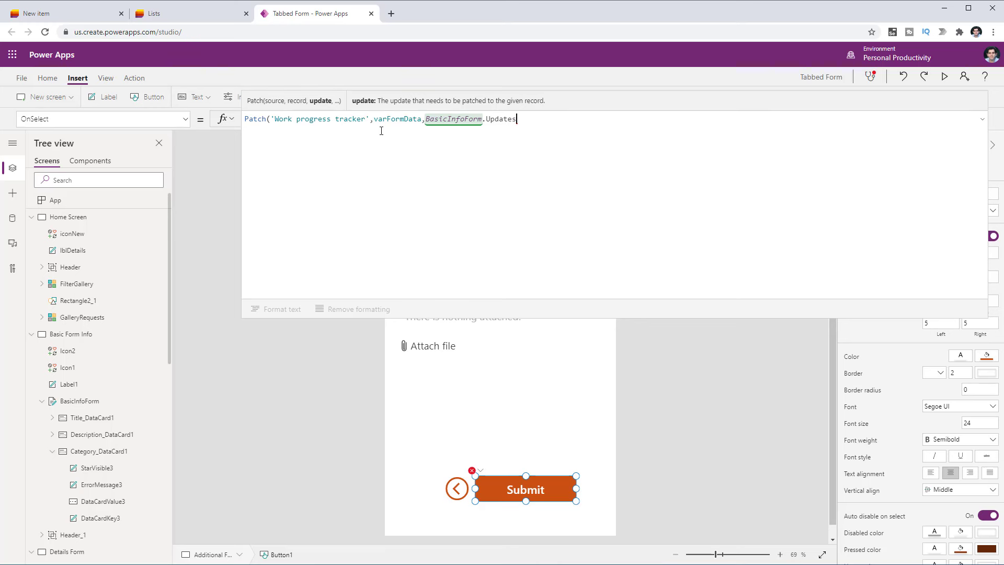
{"action": "type", "text": ","}
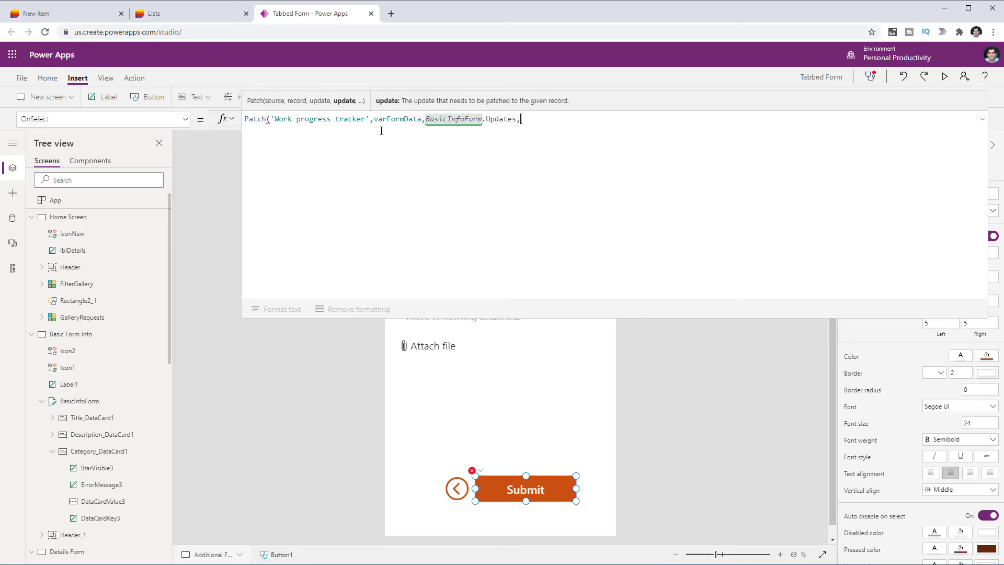
{"action": "type", "text": "DetailsForm."}
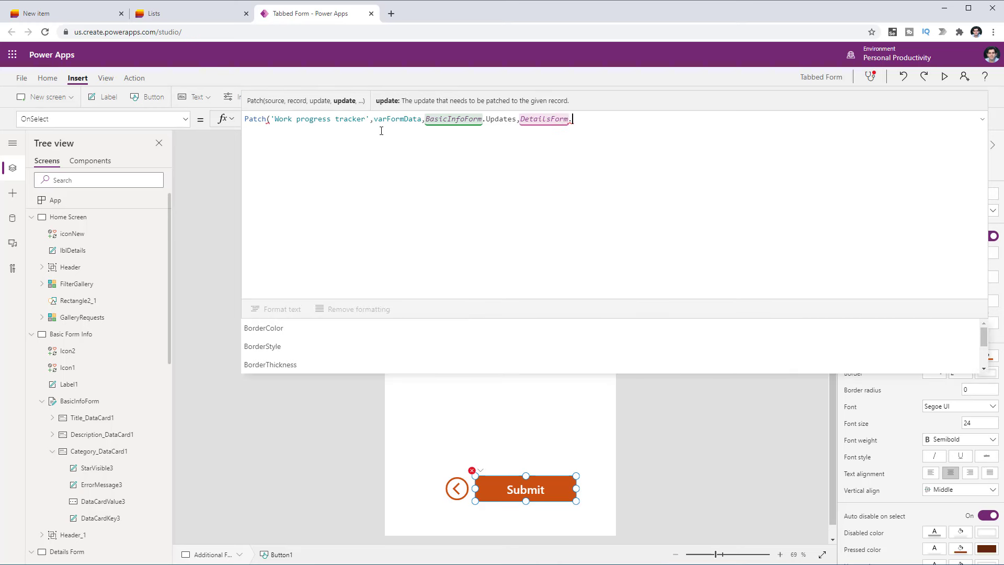
{"action": "type", "text": "Updates"}
{"action": "type", "text": ","}
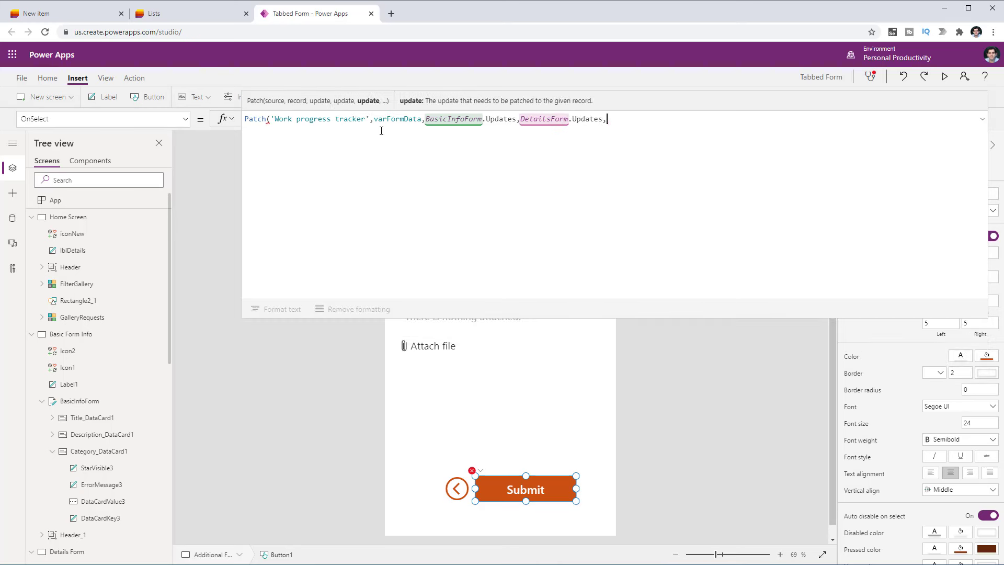
{"action": "type", "text": "additionalIn"}
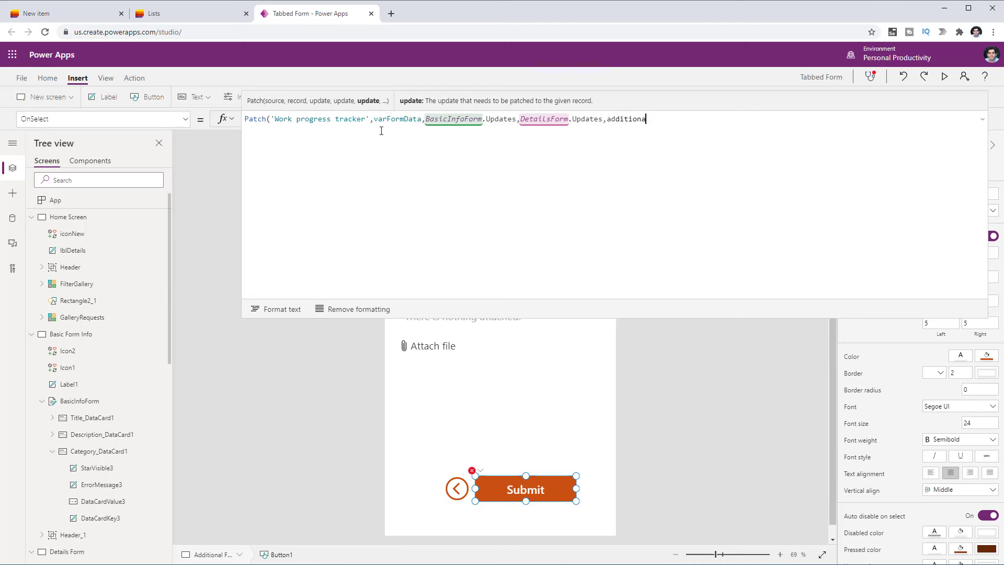
{"action": "key", "text": "Tab"}
{"action": "type", "text": ".Updates"}
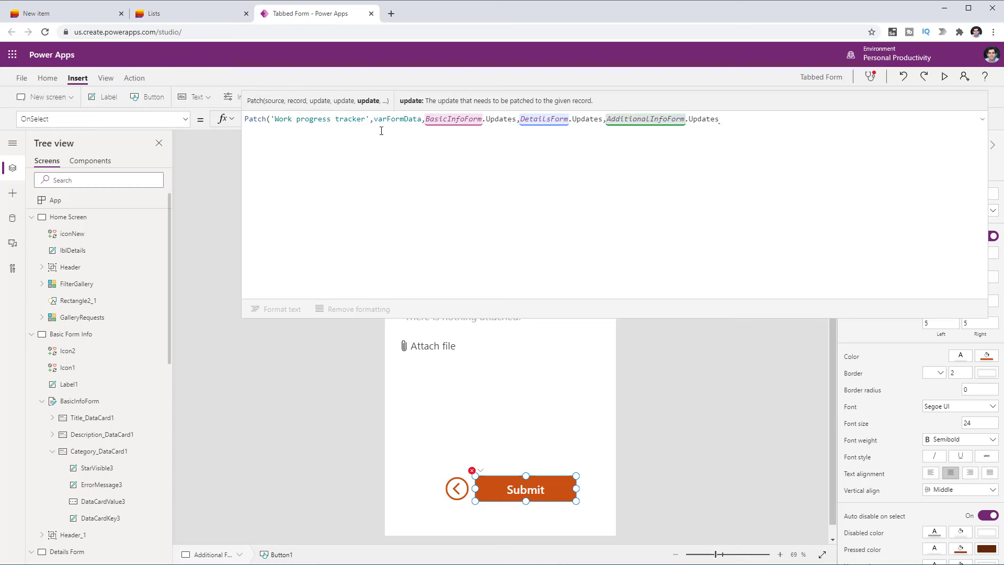
{"action": "type", "text": ");"}
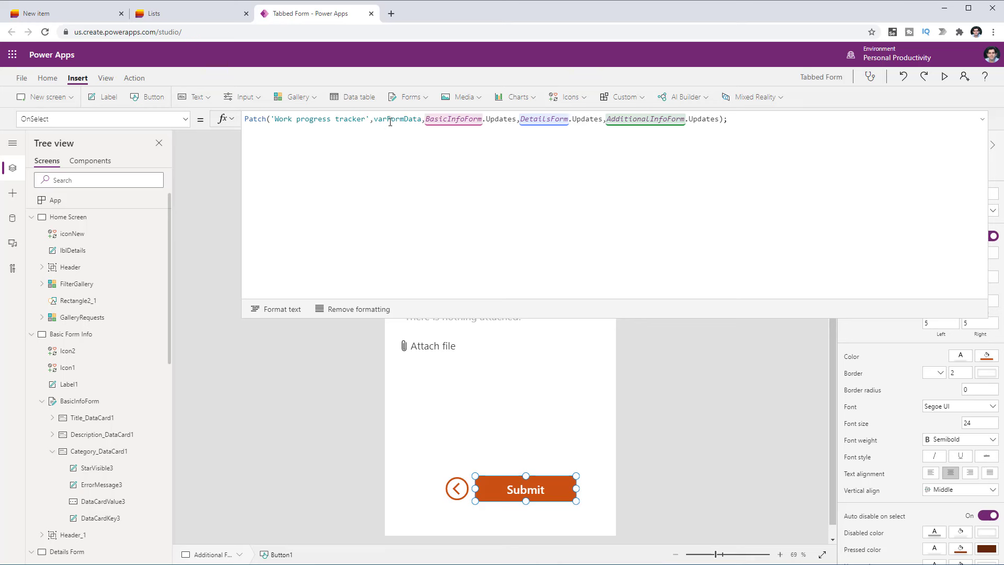
Step: Format the Patch formula and append an If on IsEmpty(Errors('Work progress tracker')) that notifies "Success" and navigates to 'Home Screen', else notifies the first error message
{"action": "double_click", "coordinate": [390, 122]}
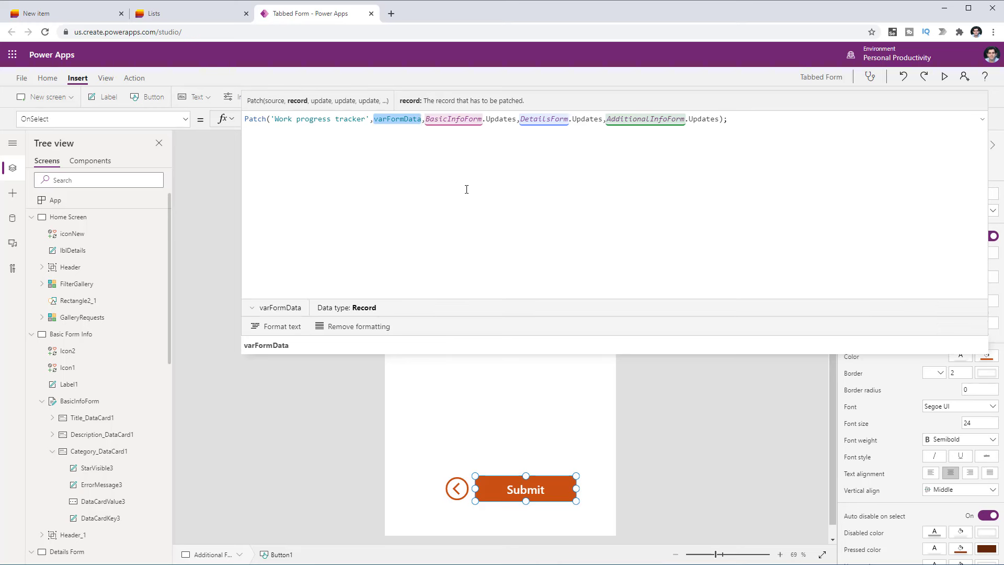
{"action": "left_click", "coordinate": [466, 189]}
{"action": "left_click", "coordinate": [282, 309]}
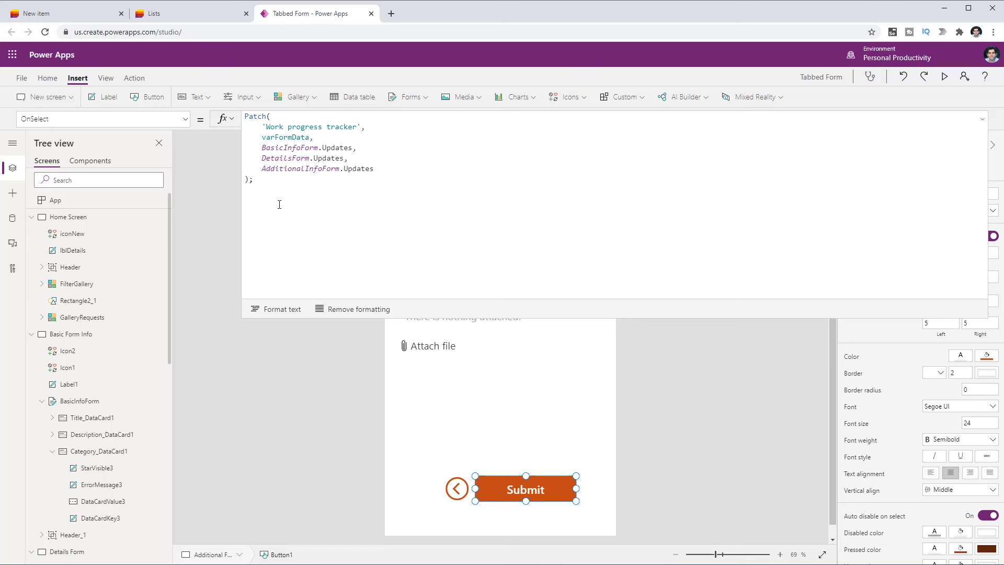
{"action": "left_click", "coordinate": [279, 204]}
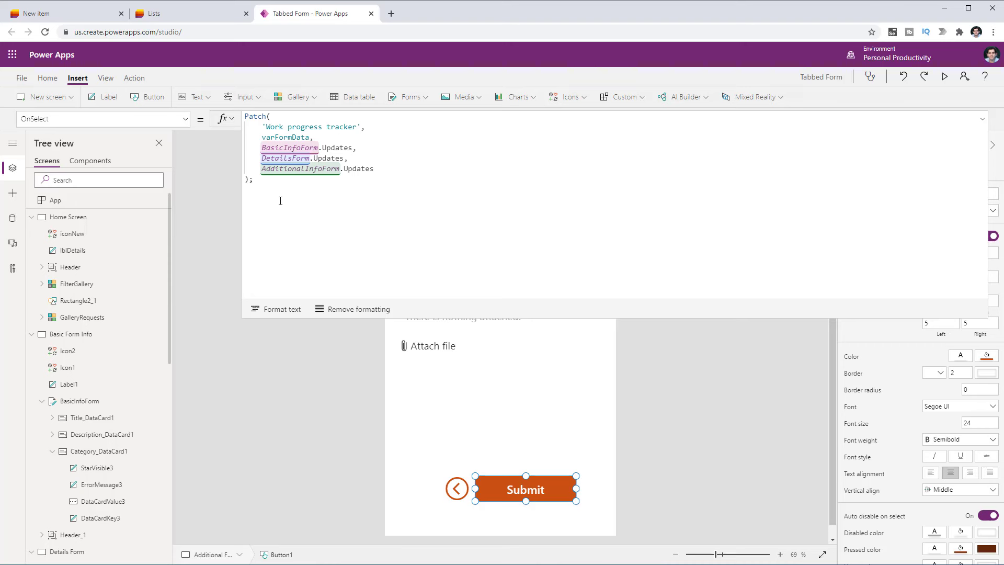
{"action": "type", "text": "If(     IsEmpty(Errors('Work progress tracker')),     Notify(         \"Success\",         NotificationType.Success     );     Navigate('Home Screen'),     Notify(         First(Errors('Work progress tracker')).Message,         NotificationType.Error     ) )"}
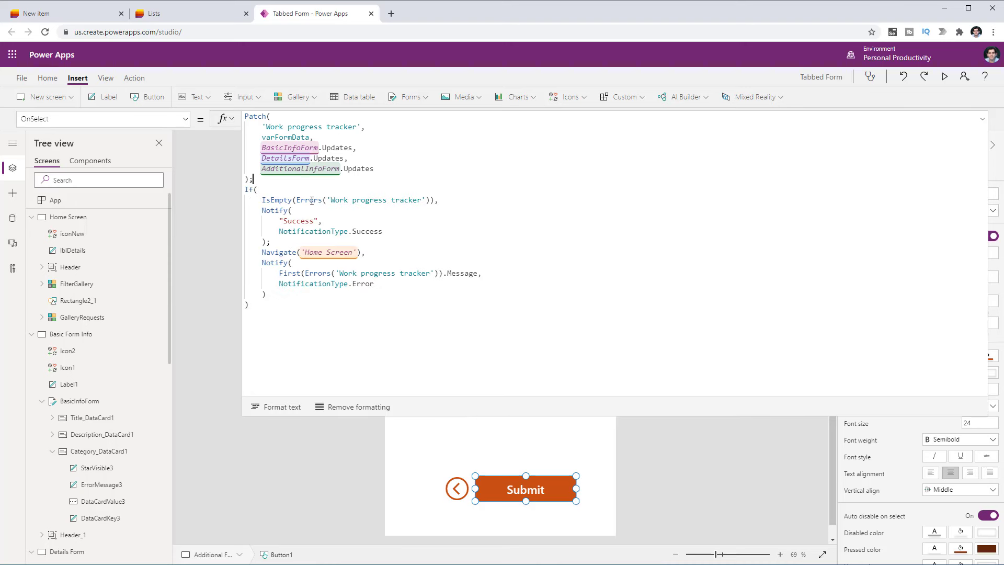
Step: Examine the appended If formula's error check, success notification, Home Screen navigation and error notification
{"action": "left_click", "coordinate": [317, 200]}
{"action": "left_click_drag", "start_coordinate": [330, 201], "coordinate": [430, 200]}
{"action": "left_click", "coordinate": [432, 219]}
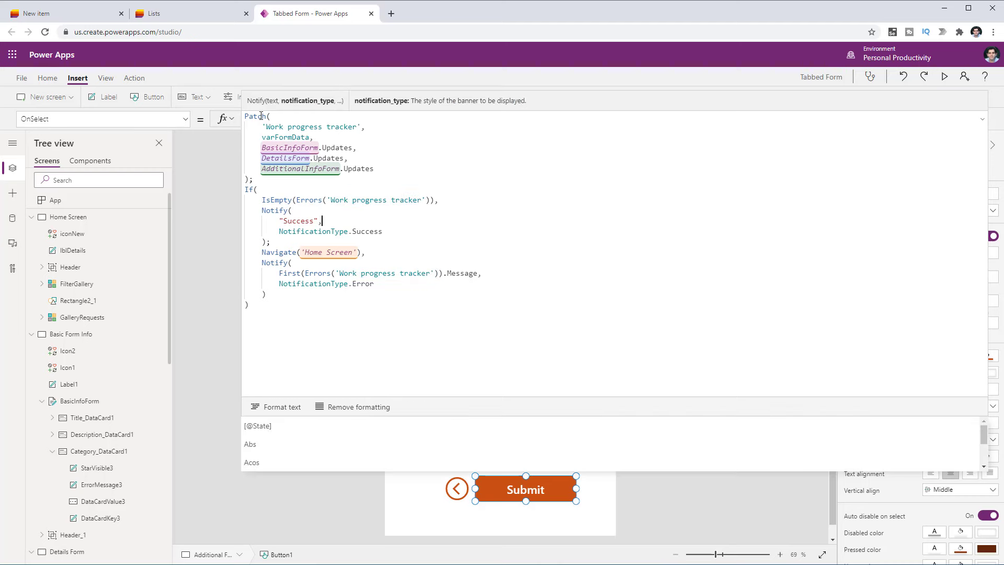
{"action": "double_click", "coordinate": [310, 200]}
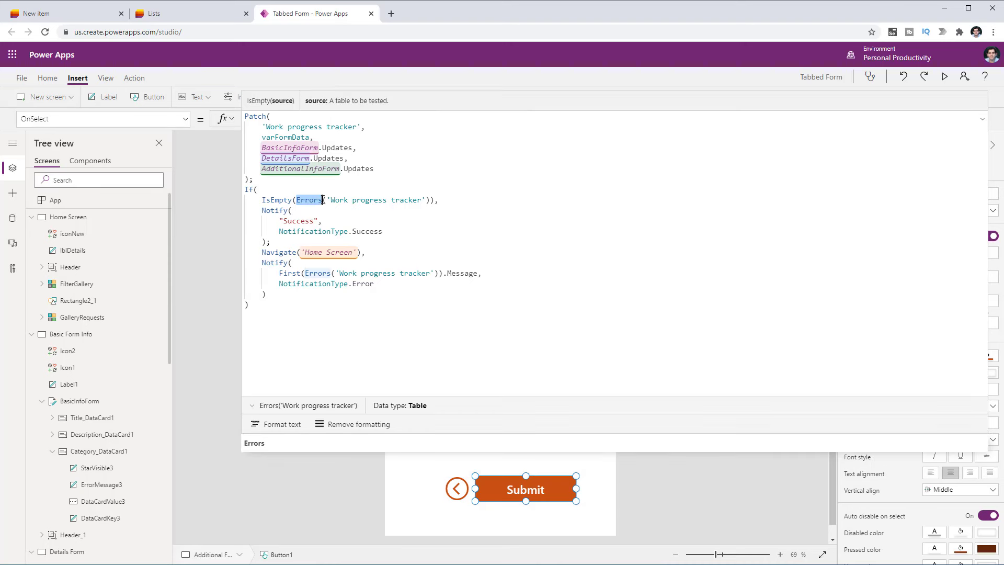
{"action": "double_click", "coordinate": [283, 200]}
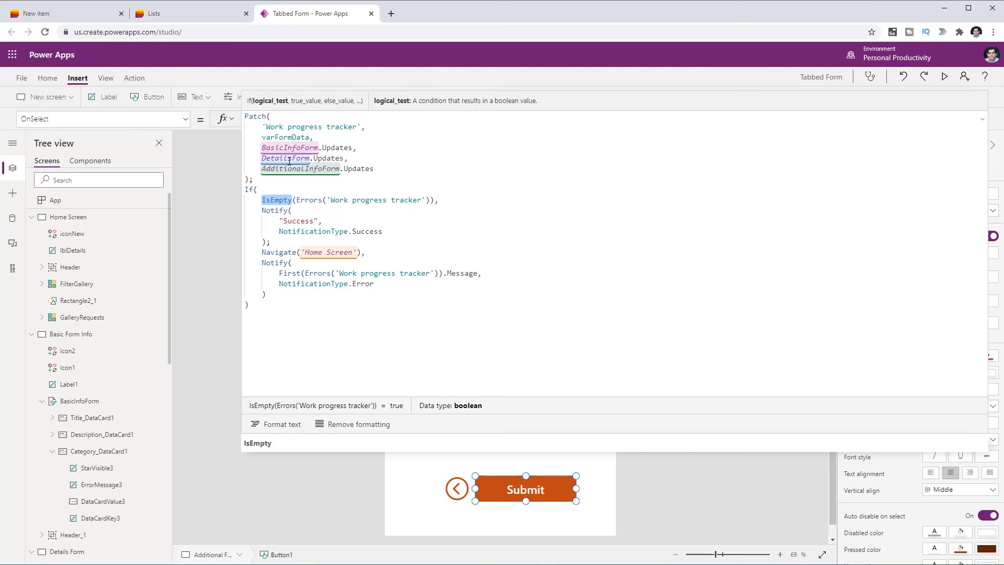
{"action": "double_click", "coordinate": [309, 221]}
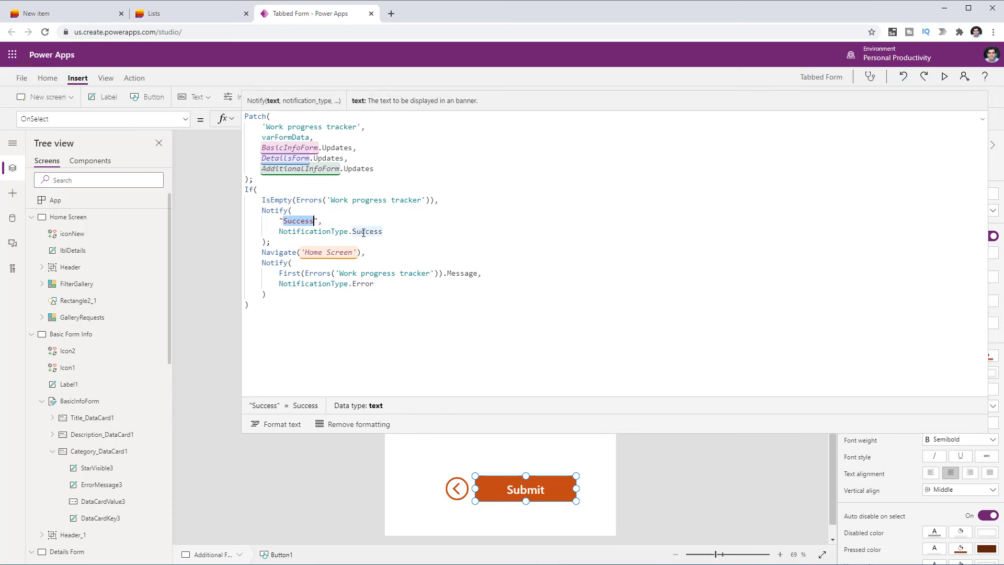
{"action": "double_click", "coordinate": [286, 252]}
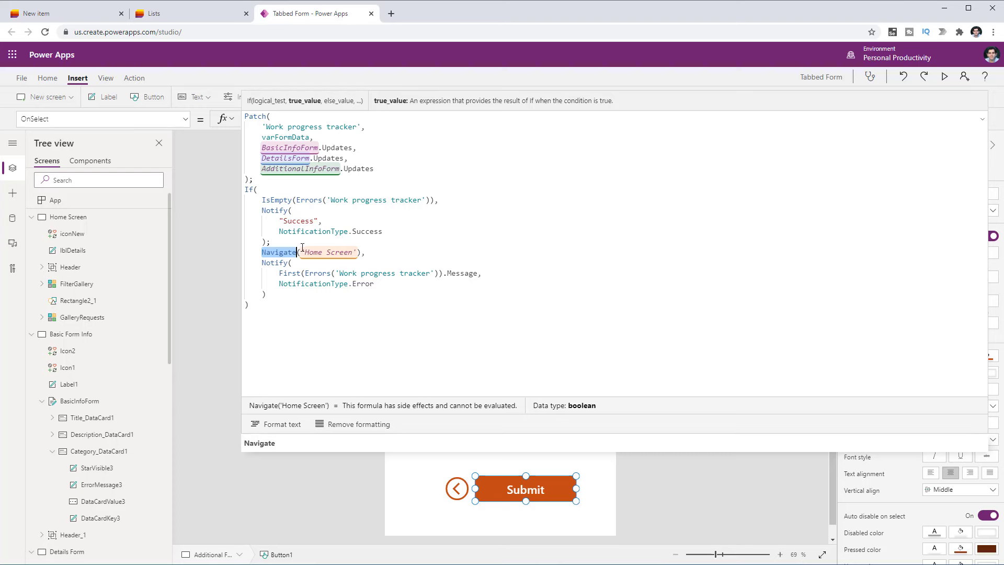
{"action": "double_click", "coordinate": [273, 261]}
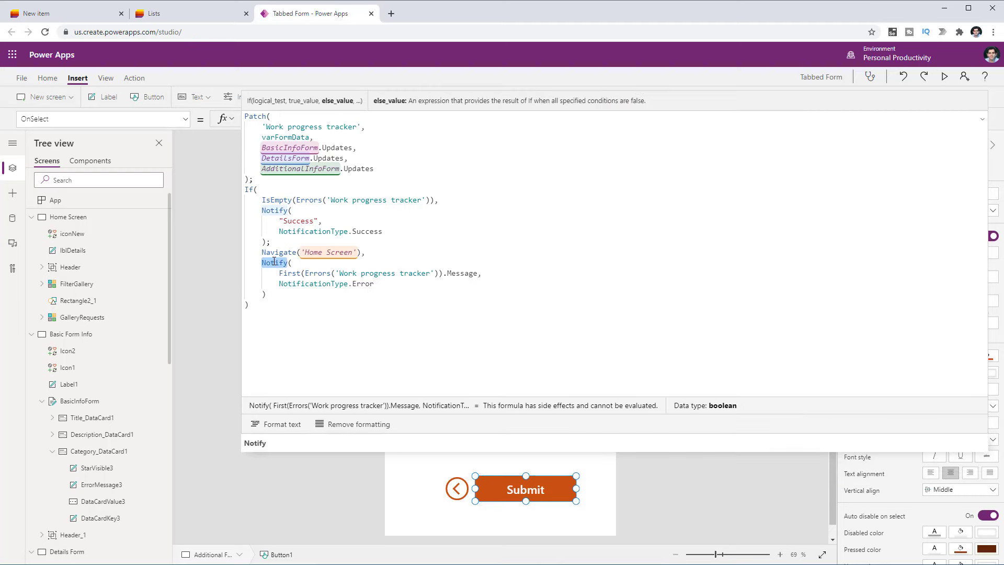
{"action": "double_click", "coordinate": [363, 283]}
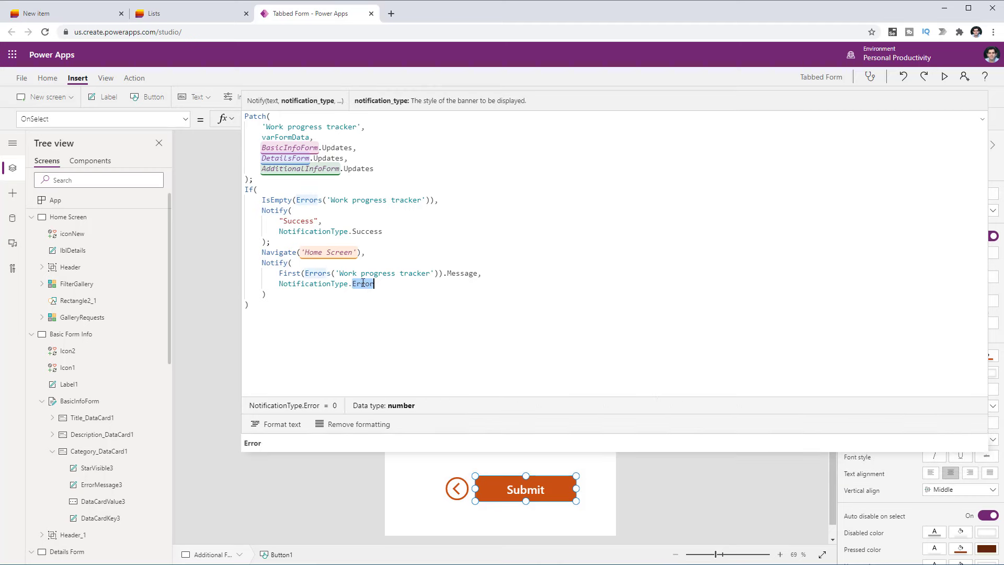
{"action": "left_click", "coordinate": [448, 273]}
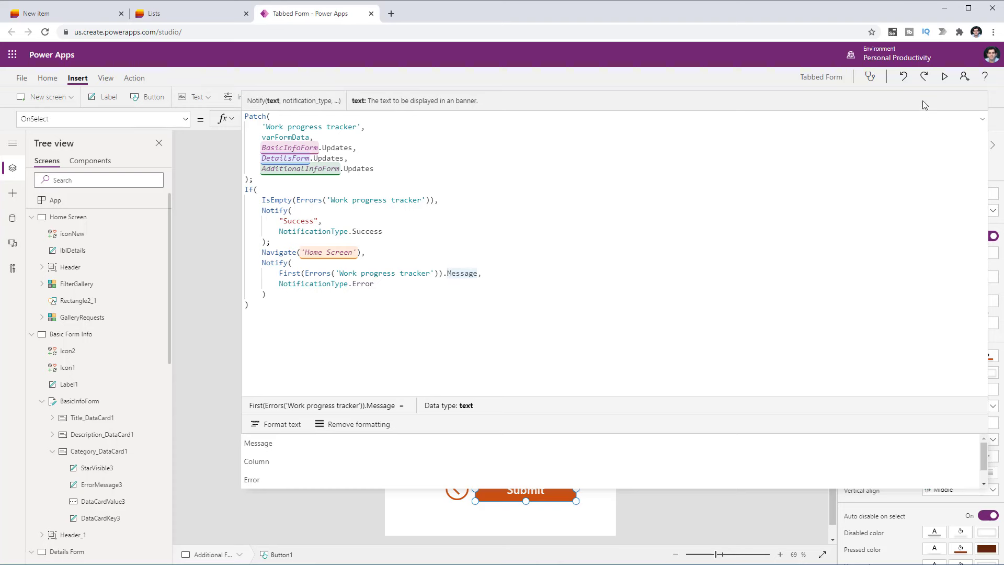
Step: Preview the app from Home Screen and open a new work item form
{"action": "left_click", "coordinate": [85, 216]}
{"action": "left_click", "coordinate": [982, 119]}
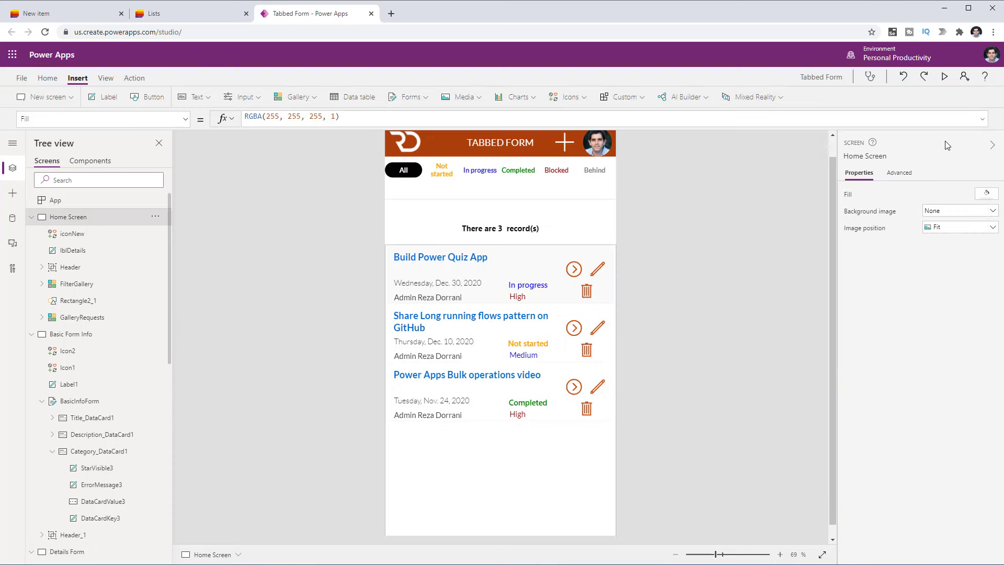
{"action": "left_click", "coordinate": [944, 77]}
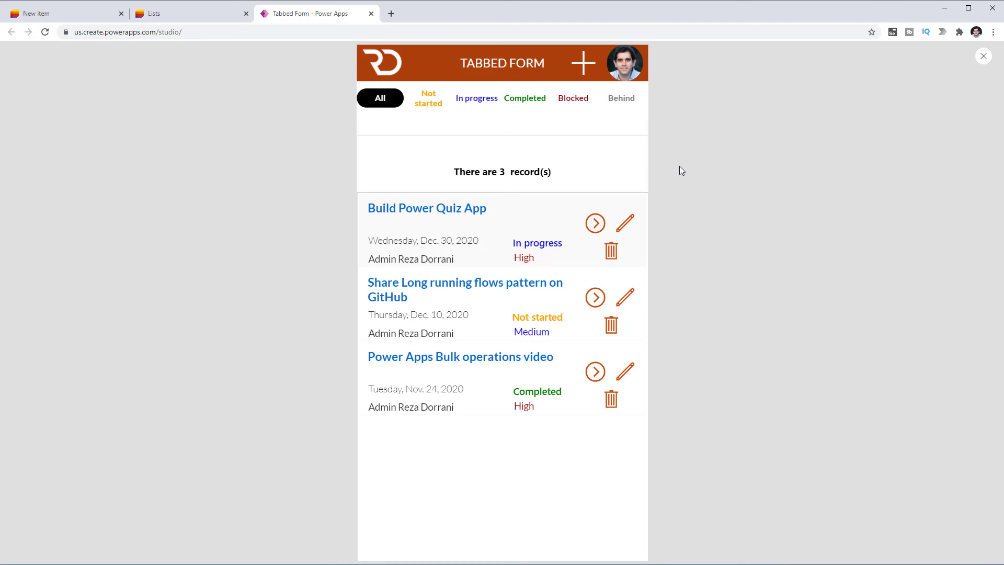
{"action": "left_click", "coordinate": [583, 64]}
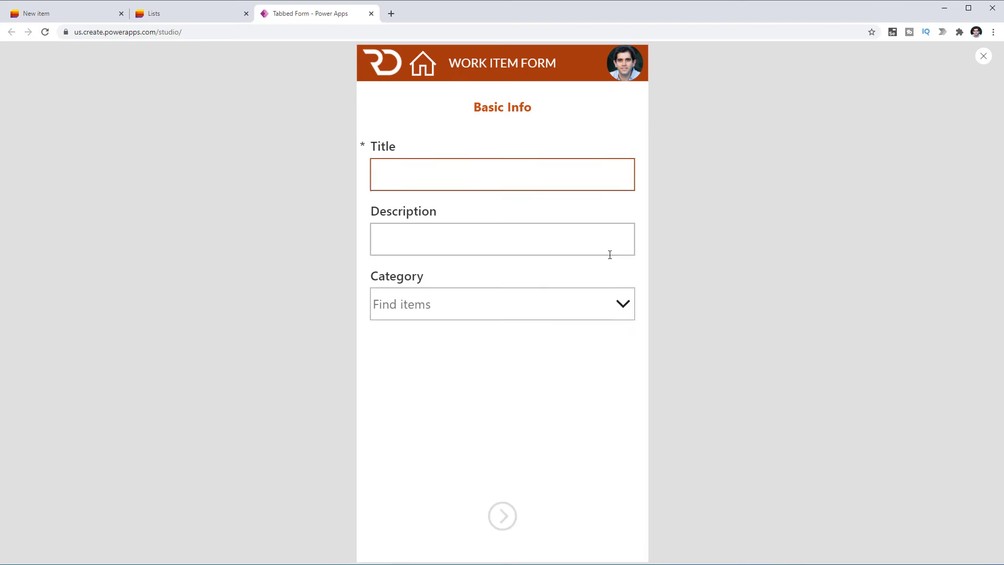
Step: Fill in Basic Info with title "M365 Conference Workshop", description "Prep" and category Planning, and continue to the Details screen
{"action": "left_click", "coordinate": [489, 184]}
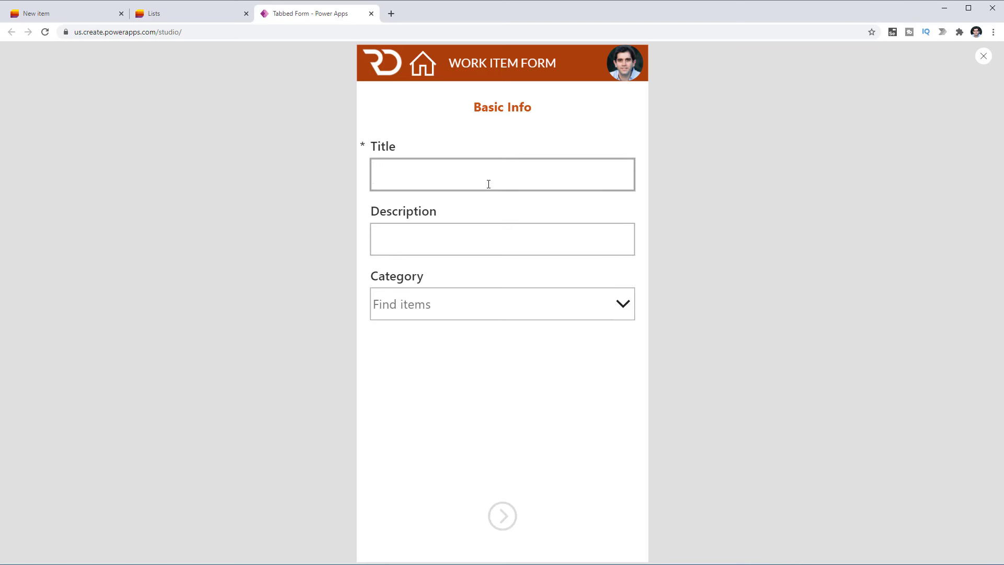
{"action": "type", "text": "M365 Conference Workshop"}
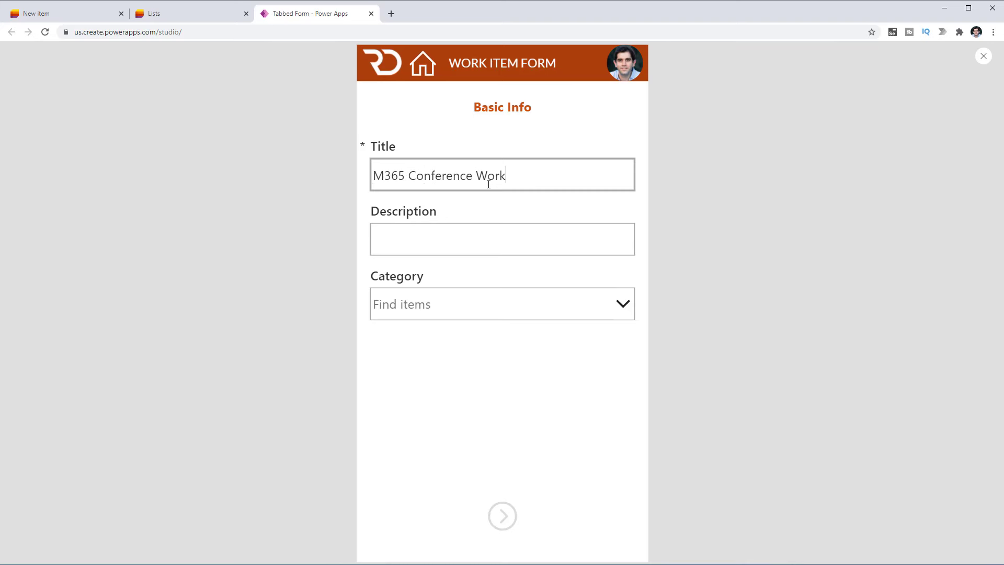
{"action": "key", "text": "Tab"}
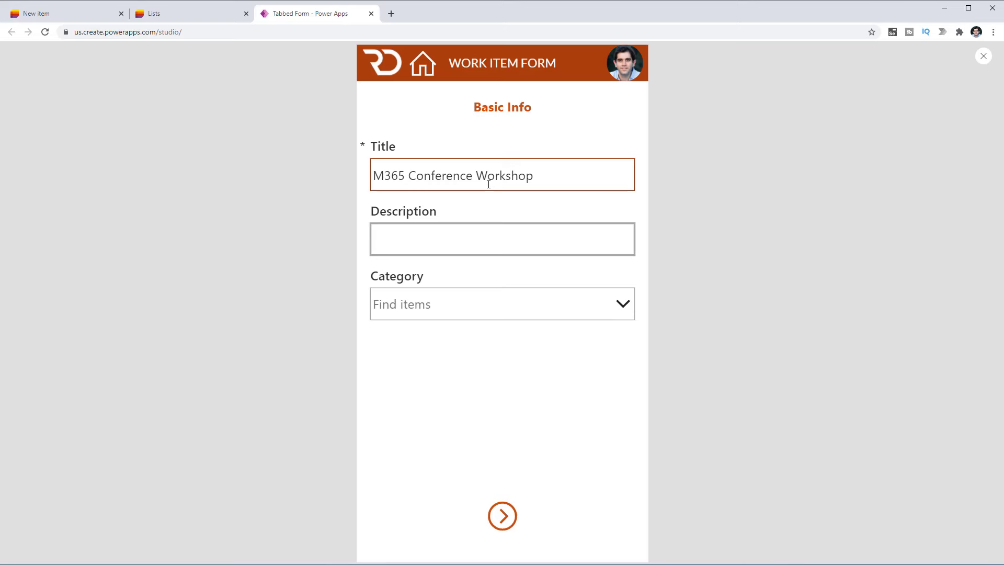
{"action": "type", "text": "Prep"}
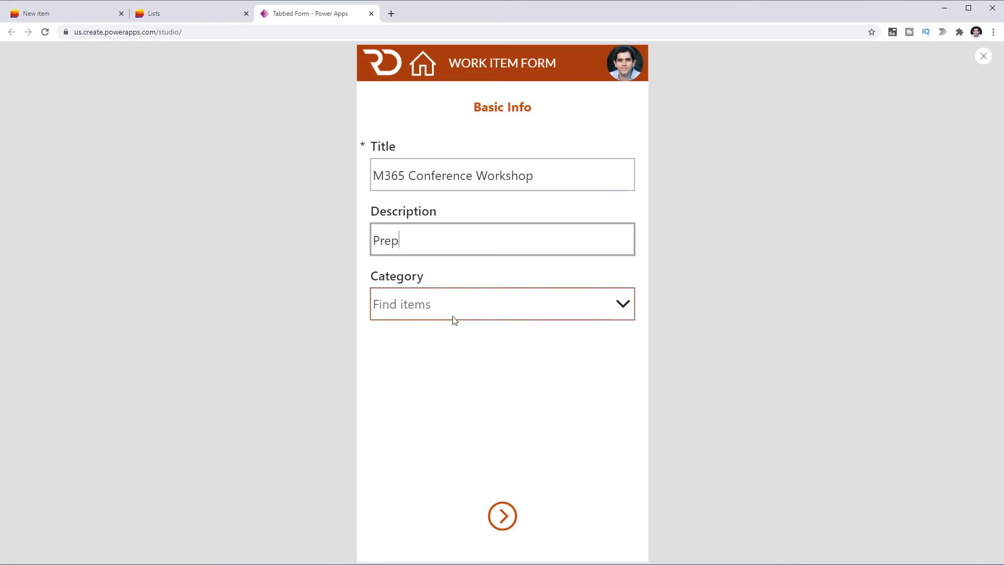
{"action": "left_click", "coordinate": [454, 320]}
{"action": "left_click", "coordinate": [447, 340]}
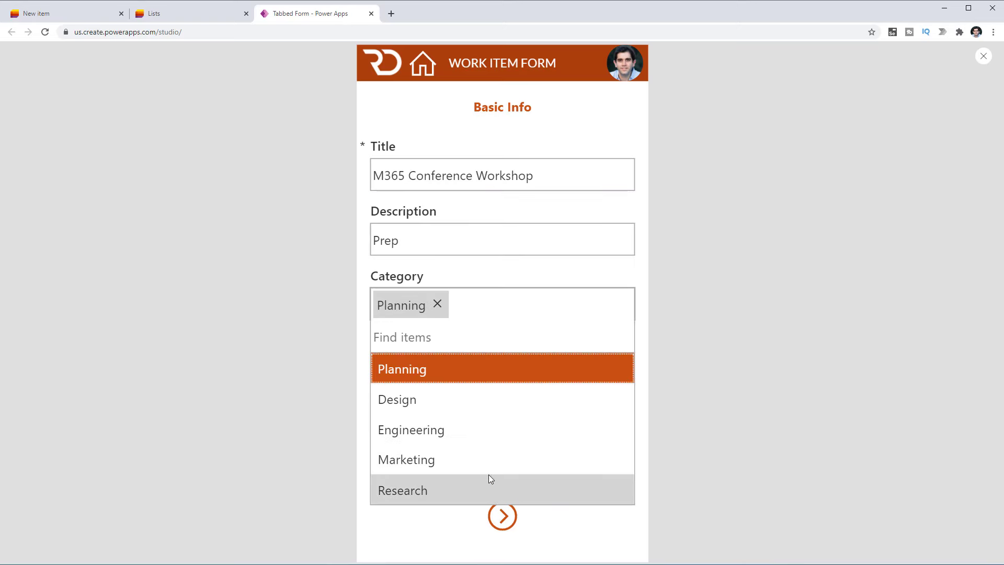
{"action": "left_click", "coordinate": [504, 517]}
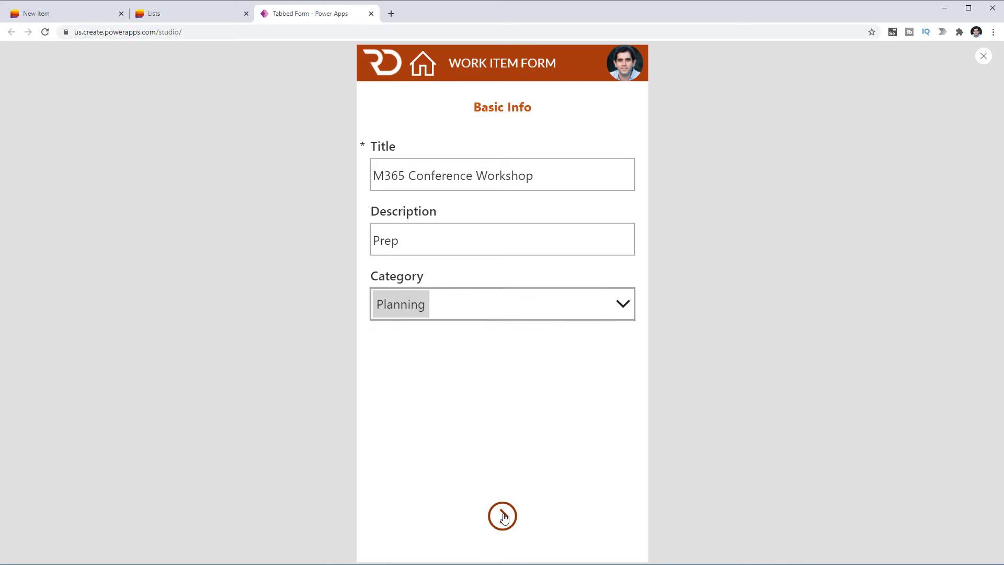
{"action": "left_click", "coordinate": [504, 517]}
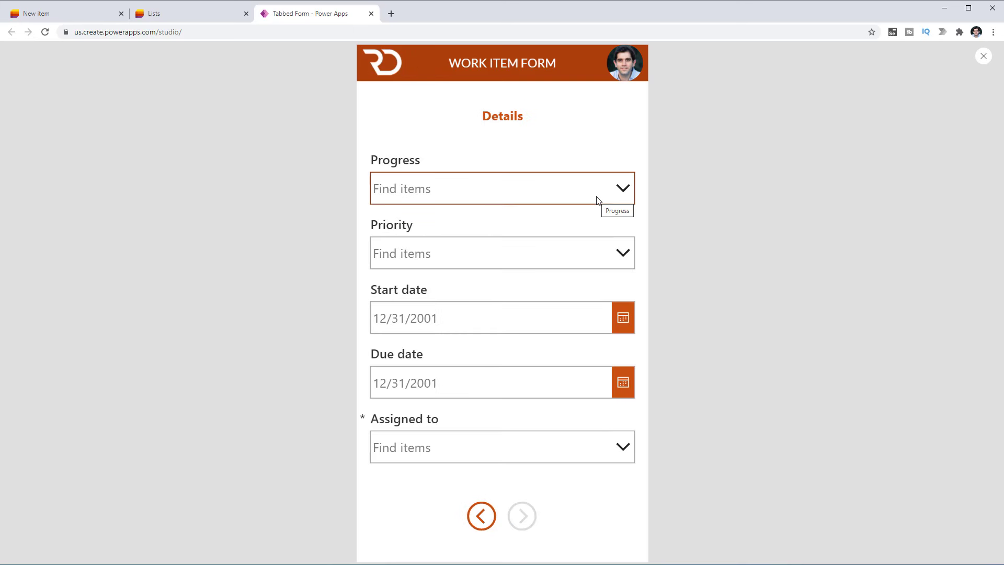
Step: Set progress to In progress, priority to High, start date 11/28/2020 and due date 12/9/2020, and assign the item to the admin user
{"action": "left_click", "coordinate": [621, 189]}
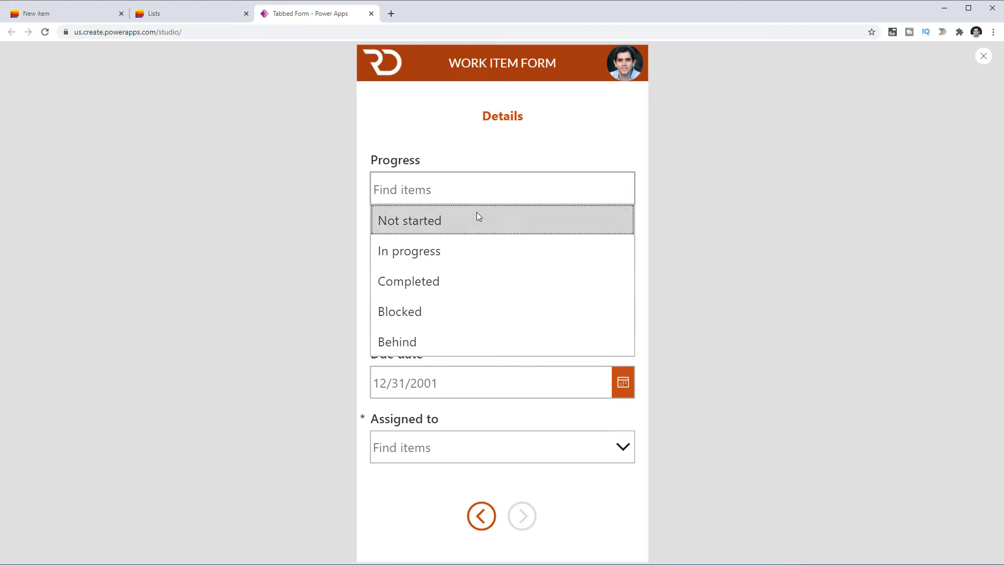
{"action": "left_click", "coordinate": [475, 251]}
{"action": "left_click", "coordinate": [446, 440]}
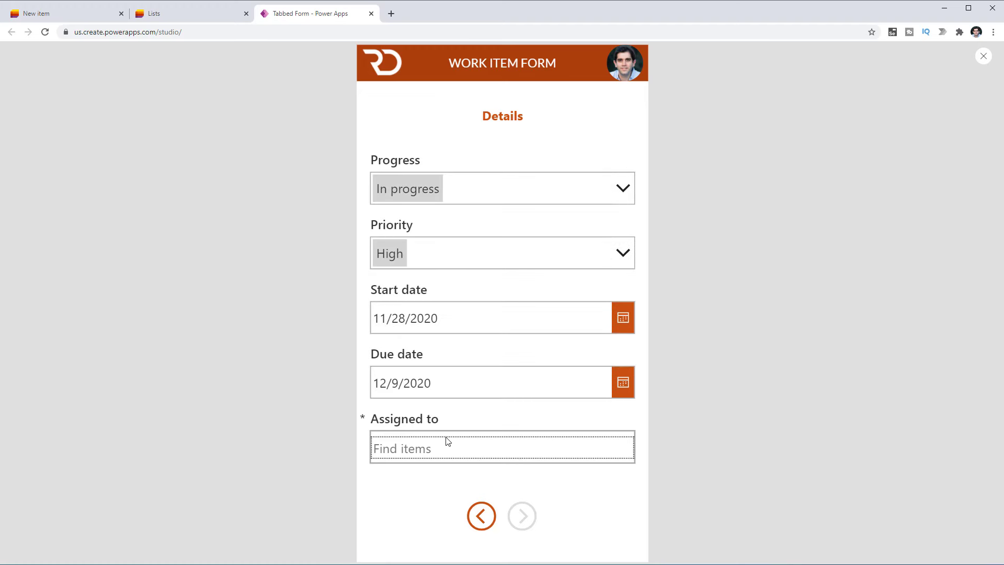
{"action": "type", "text": "reza"}
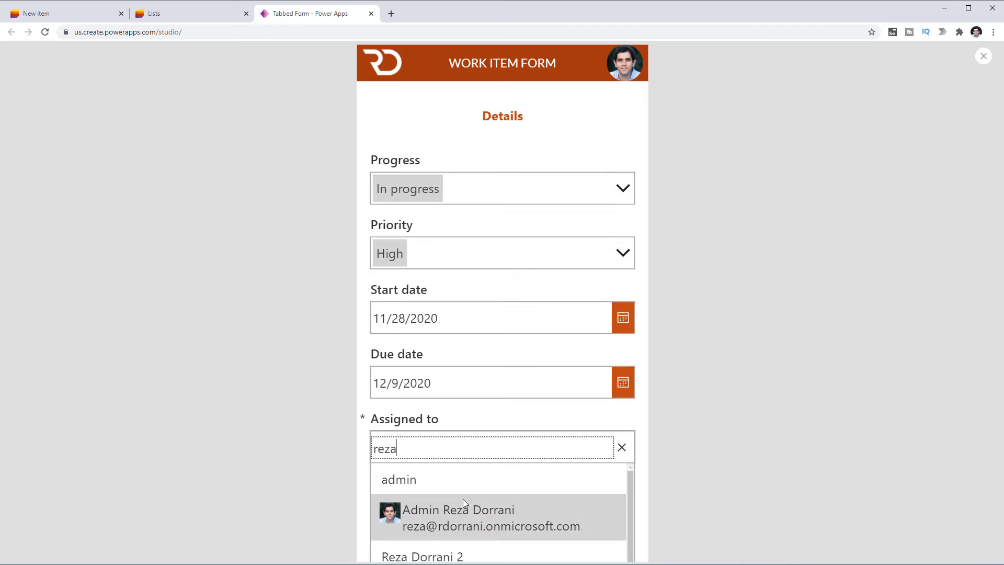
{"action": "left_click", "coordinate": [462, 501]}
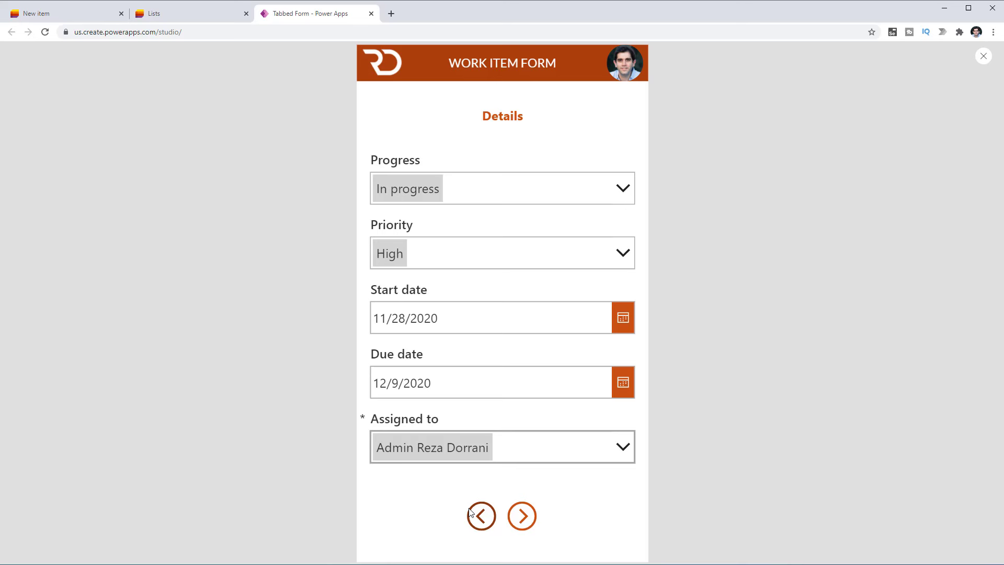
Step: Continue to Additional Info, enter the note "Microsoft Dataverse for Teams" and submit the work item
{"action": "left_click", "coordinate": [523, 516]}
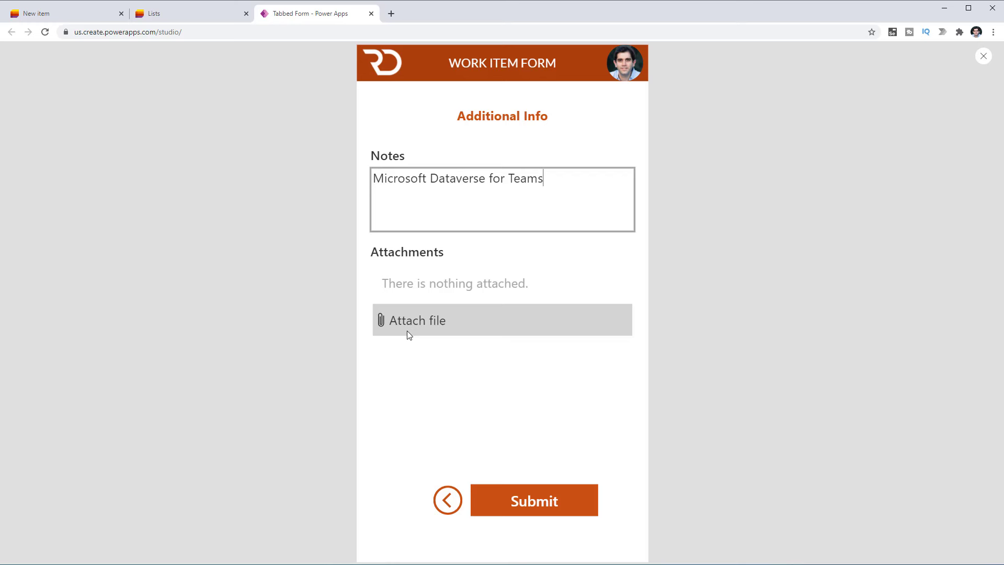
{"action": "left_click", "coordinate": [558, 505]}
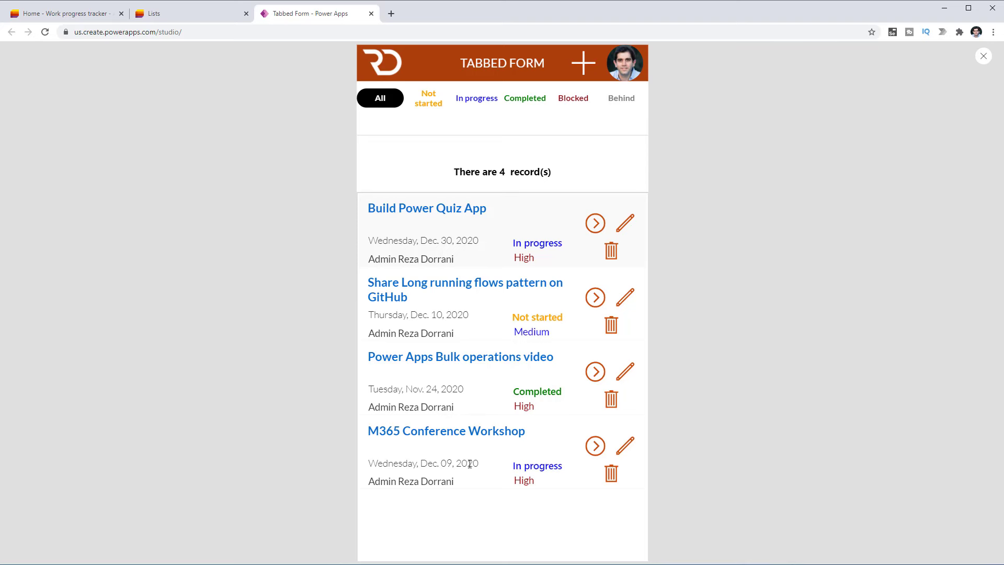
Step: Examine the M365 Conference Workshop item in the SharePoint Work progress tracker list and return to Power Apps
{"action": "left_click", "coordinate": [63, 13]}
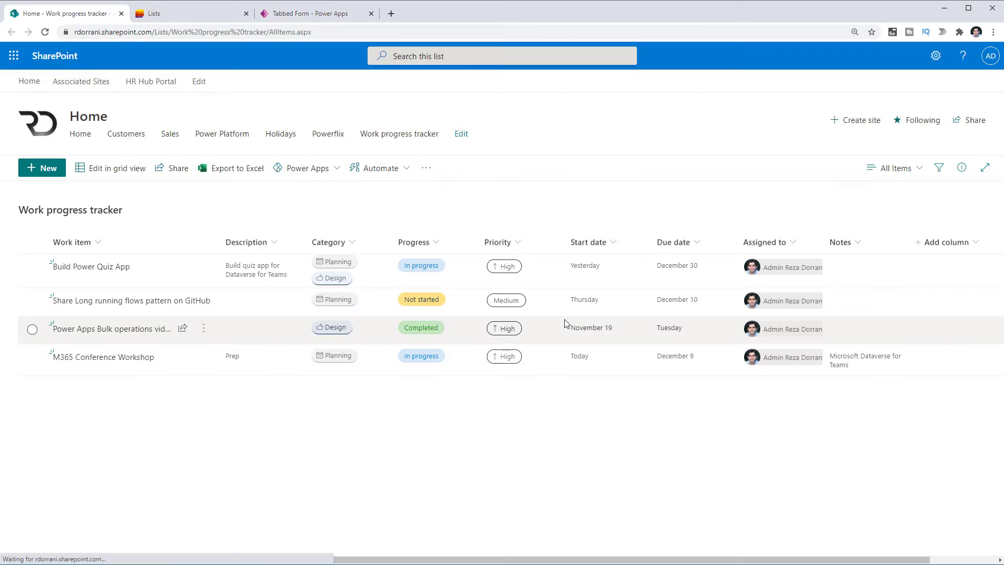
{"action": "left_click", "coordinate": [41, 361]}
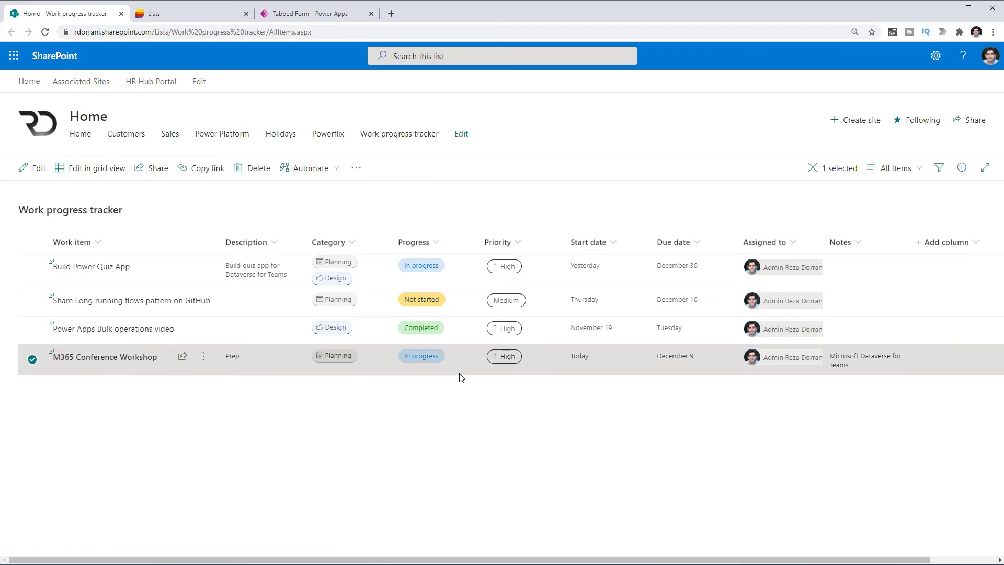
{"action": "left_click", "coordinate": [293, 13]}
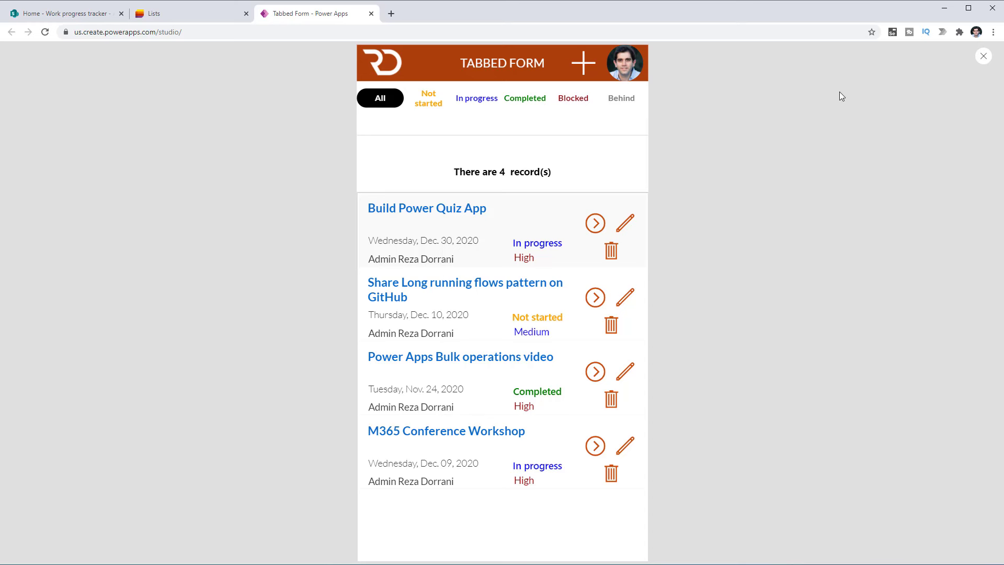
Step: Check the fields of another new work item form, return to the home screen and exit the preview
{"action": "left_click", "coordinate": [583, 63]}
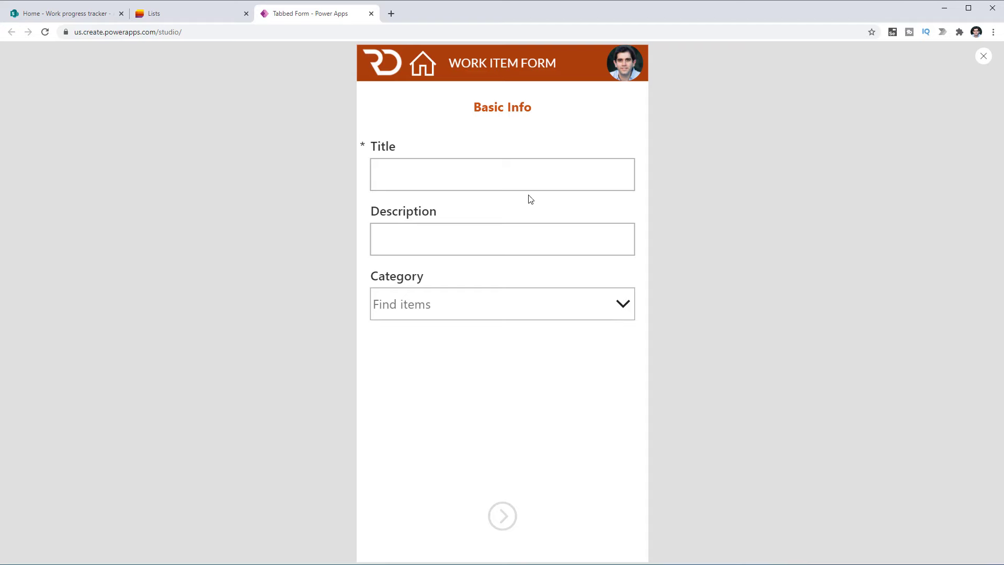
{"action": "left_click", "coordinate": [429, 78]}
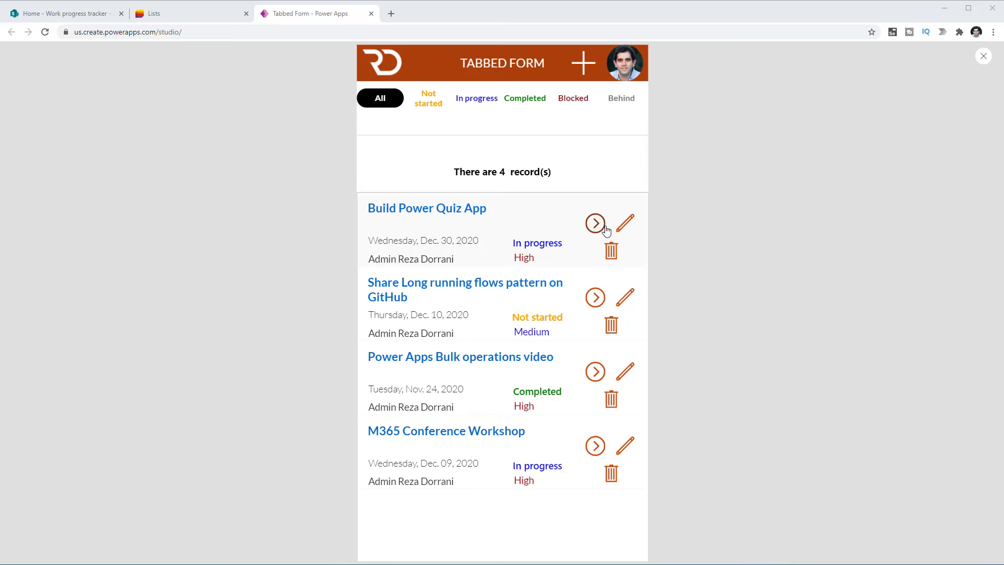
{"action": "key", "text": "Escape"}
Step: Copy the OnSelect formula of iconNew into the OnSelect property of the gallery's iconView
{"action": "left_click", "coordinate": [579, 124]}
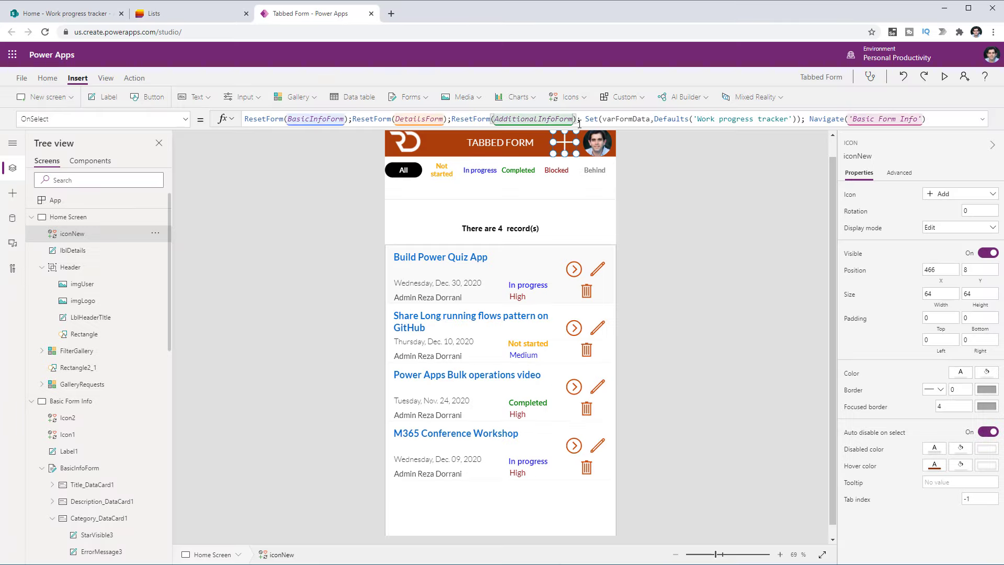
{"action": "key", "text": "ctrl+a"}
{"action": "key", "text": "ctrl+c"}
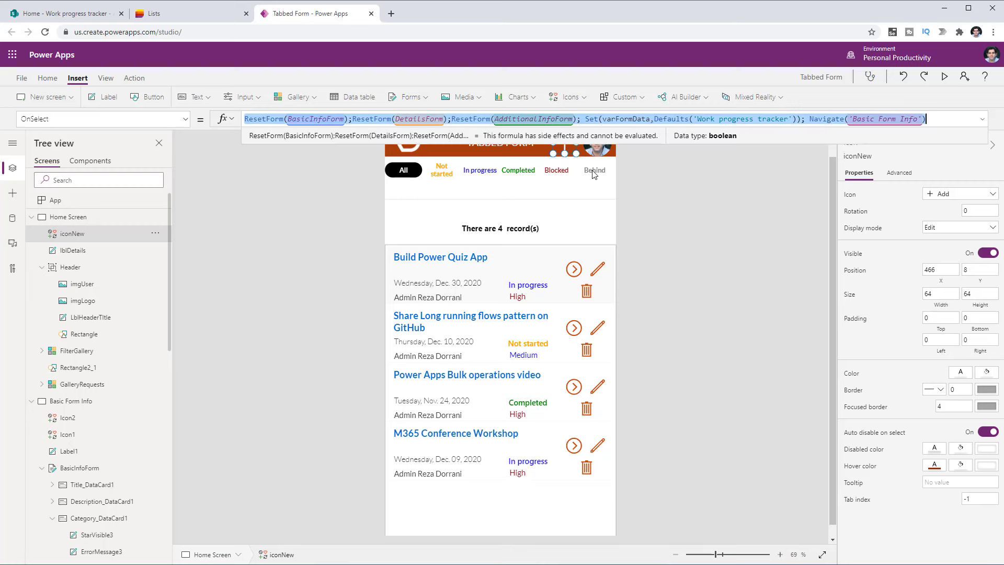
{"action": "left_click", "coordinate": [573, 268]}
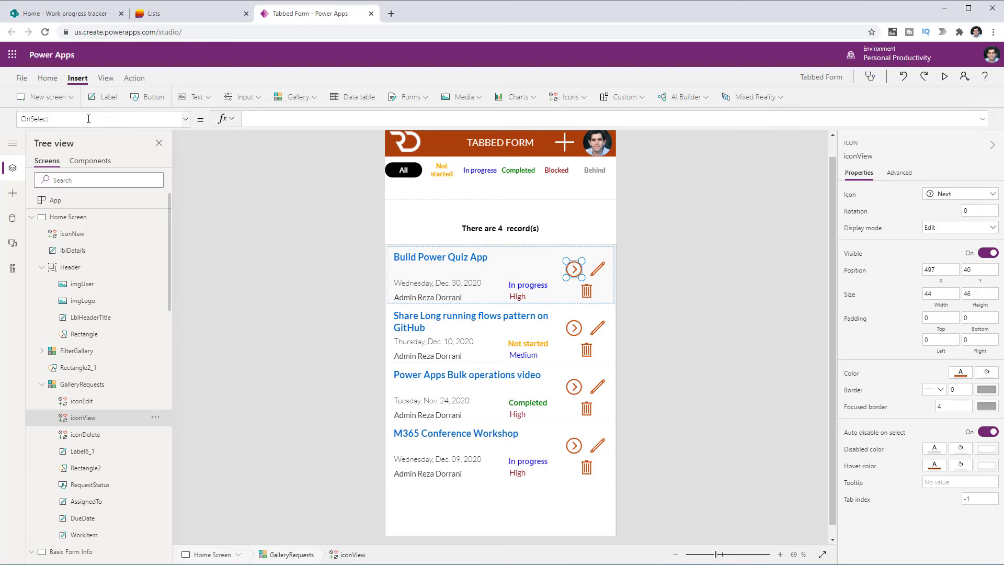
{"action": "left_click", "coordinate": [387, 119]}
{"action": "key", "text": "ctrl+v"}
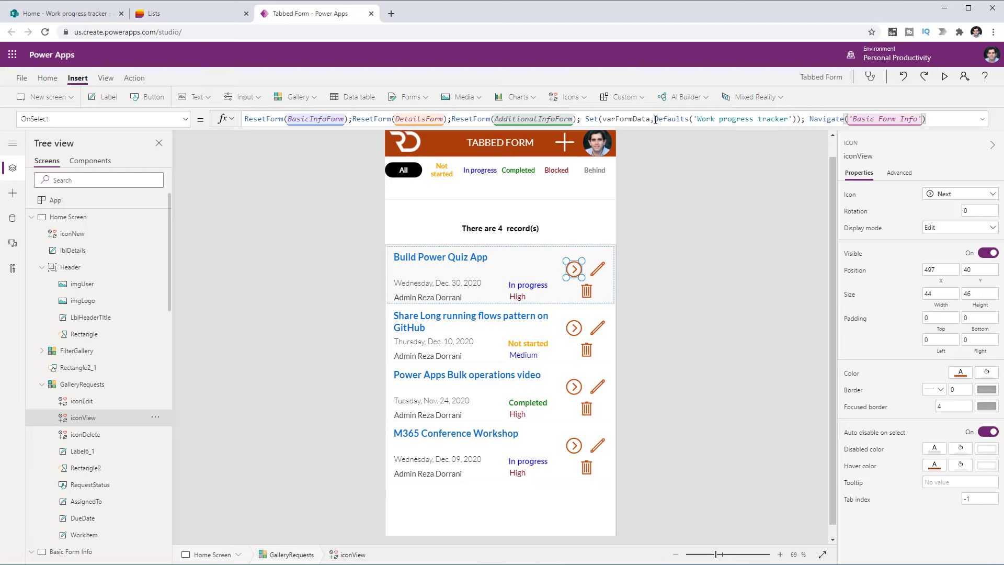
Step: Replace Defaults('Work progress tracker') with ThisItem in the Set call of iconView's OnSelect formula
{"action": "left_click_drag", "start_coordinate": [654, 120], "coordinate": [799, 116]}
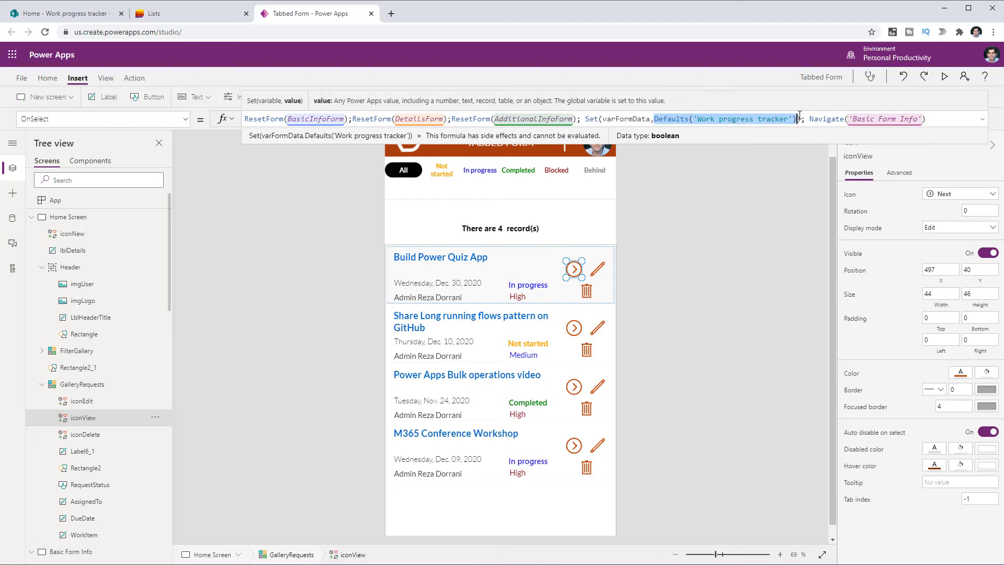
{"action": "type", "text": "thisit"}
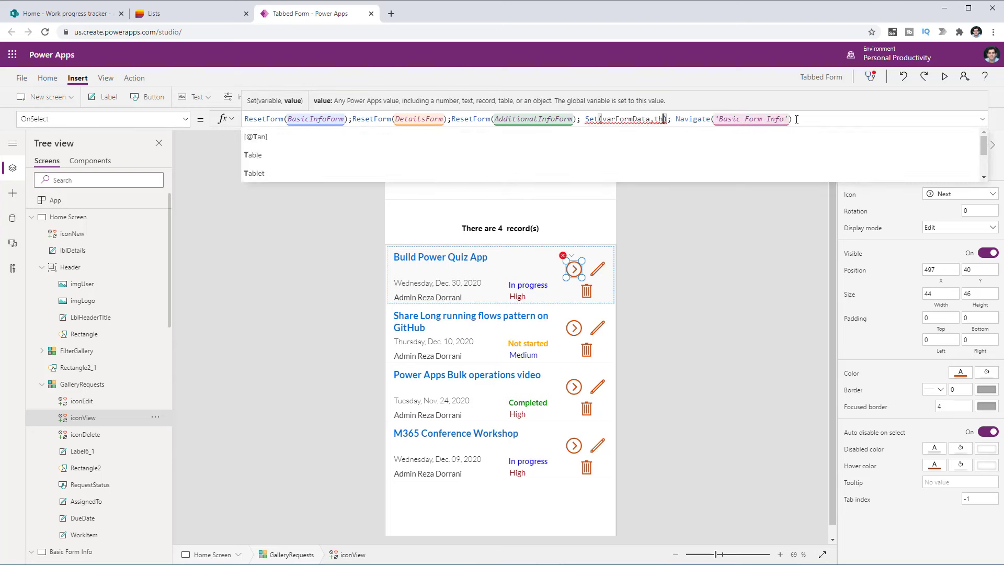
{"action": "key", "text": "Tab"}
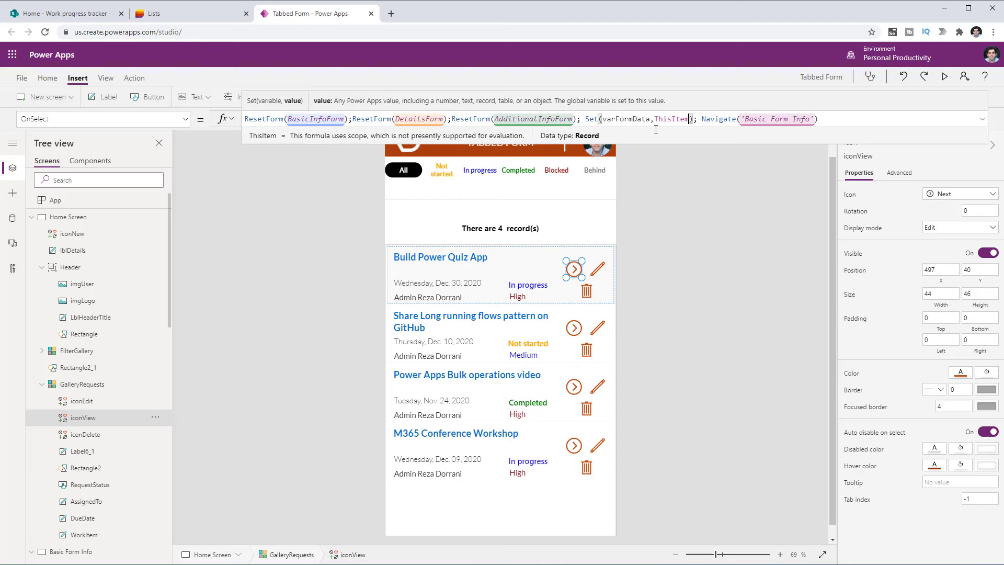
Step: Copy iconView's OnSelect formula into the OnSelect property of the gallery's iconEdit
{"action": "key", "text": "ctrl+a"}
{"action": "key", "text": "ctrl+c"}
{"action": "left_click", "coordinate": [601, 276]}
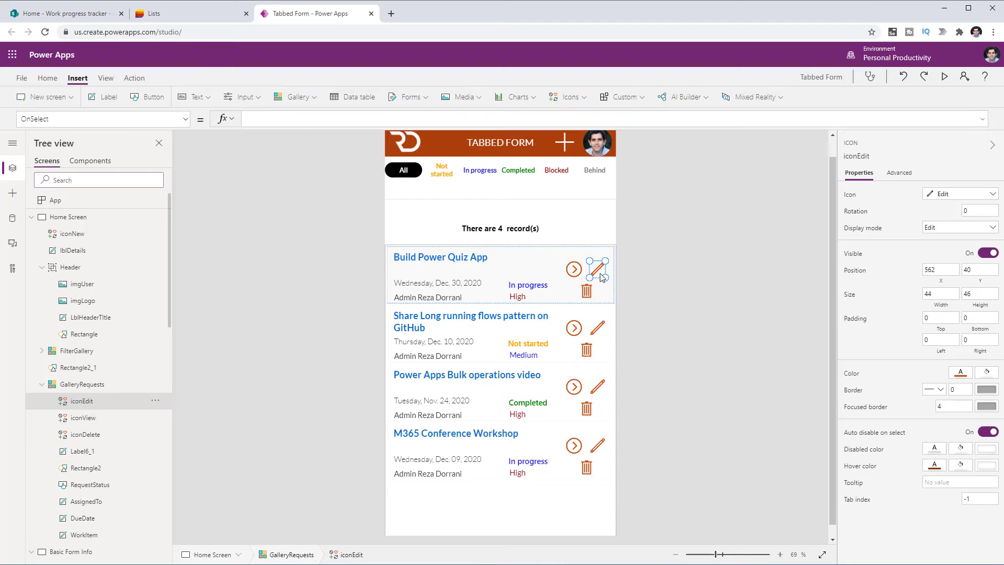
{"action": "left_click", "coordinate": [324, 118]}
{"action": "key", "text": "ctrl+v"}
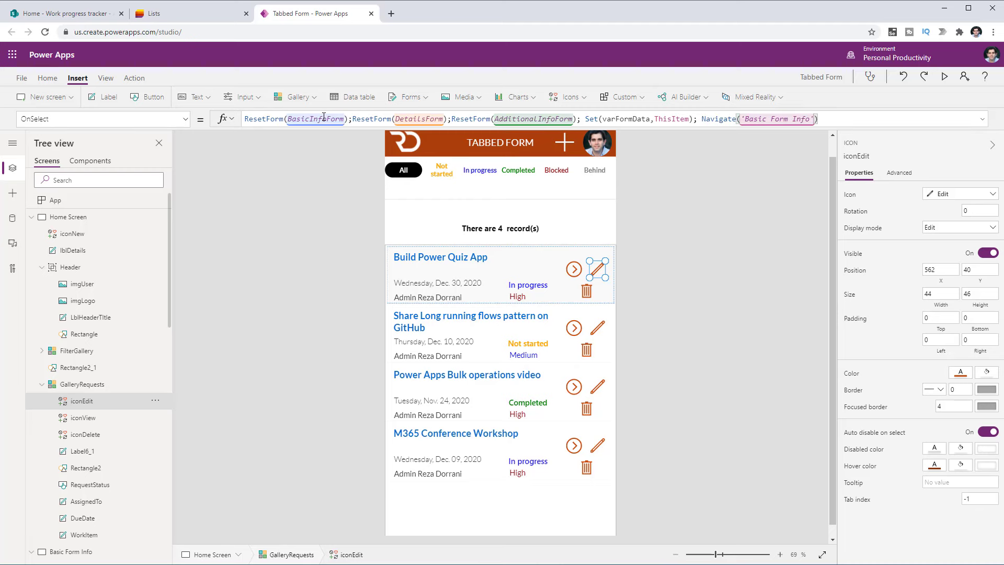
Step: Preview the app, open the Build Power Quiz App item for editing and change its title to "Build Power Quiz Power App"
{"action": "left_click", "coordinate": [944, 77]}
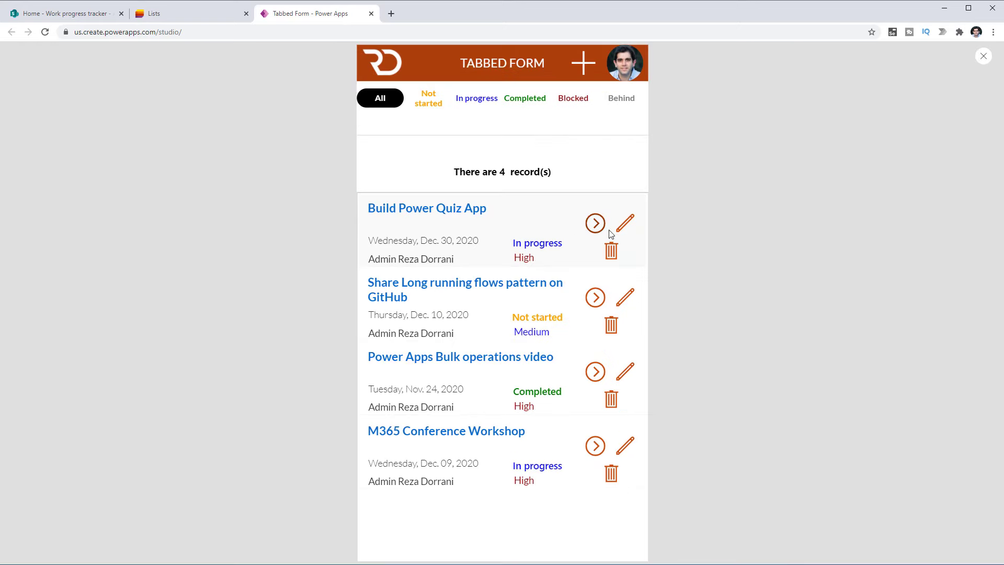
{"action": "left_click", "coordinate": [625, 225]}
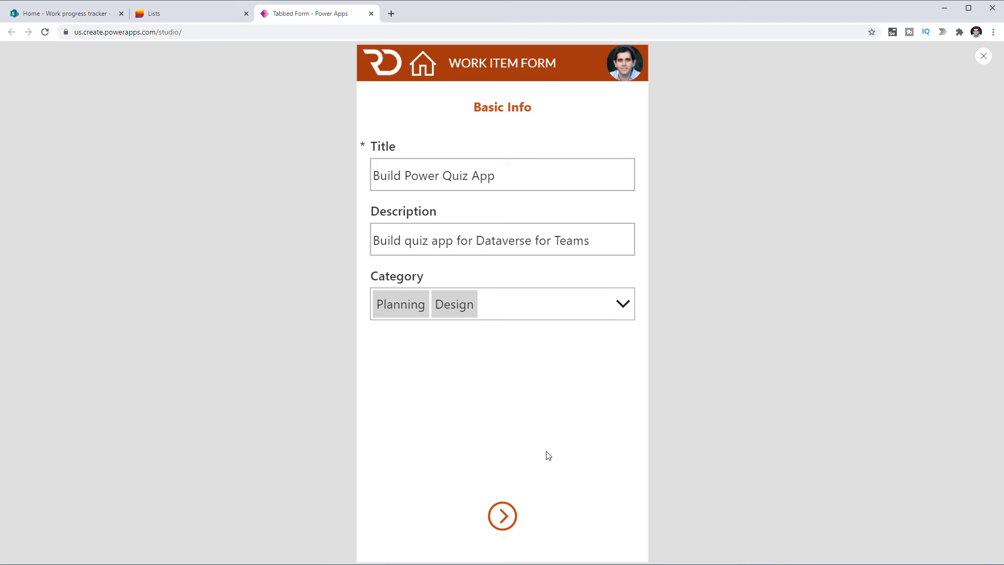
{"action": "left_click", "coordinate": [477, 176]}
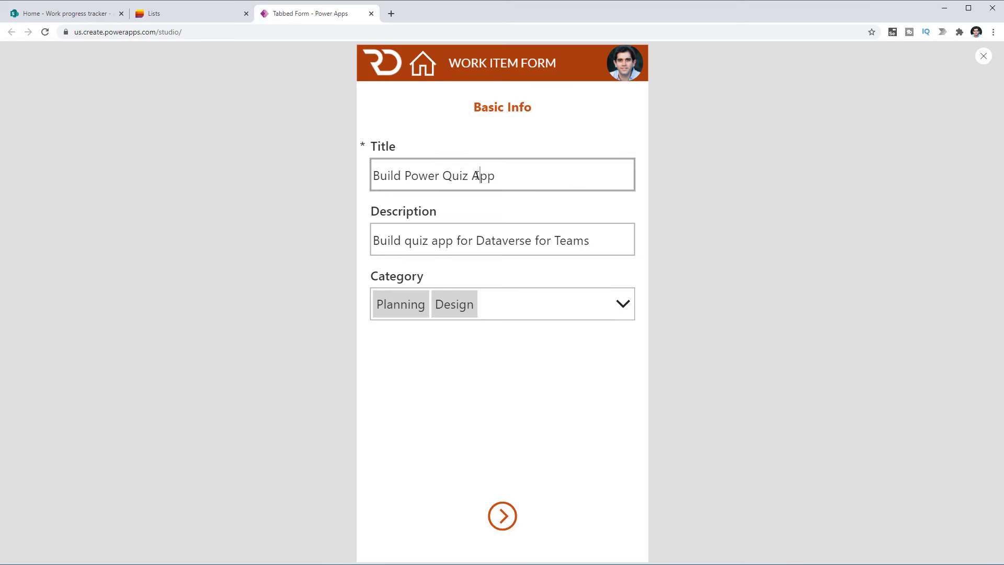
{"action": "key", "text": "Left"}
{"action": "type", "text": "Power"}
Step: Advance through the Details and Additional Info screens and submit the edited work item
{"action": "left_click", "coordinate": [513, 516]}
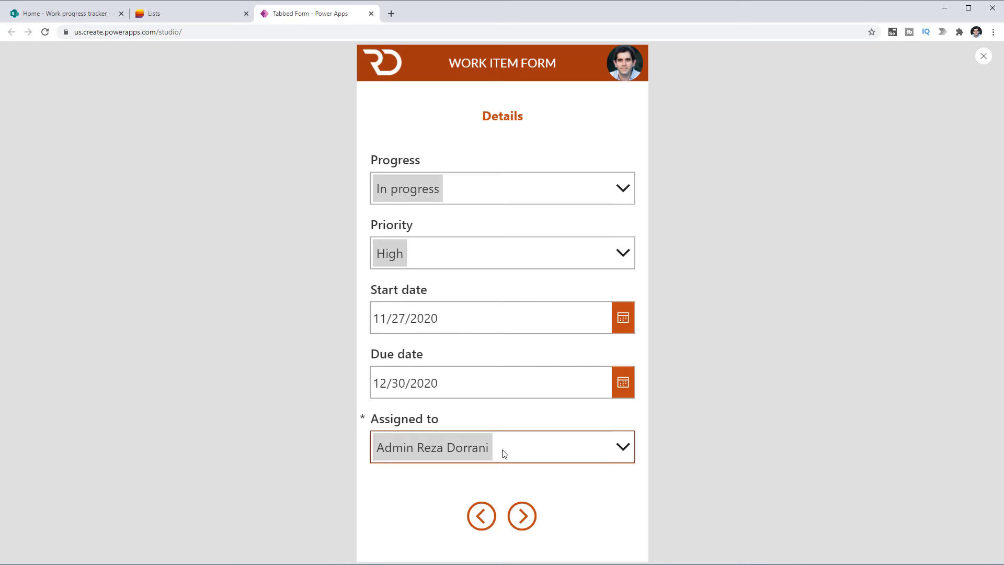
{"action": "left_click", "coordinate": [522, 517]}
{"action": "left_click", "coordinate": [527, 501]}
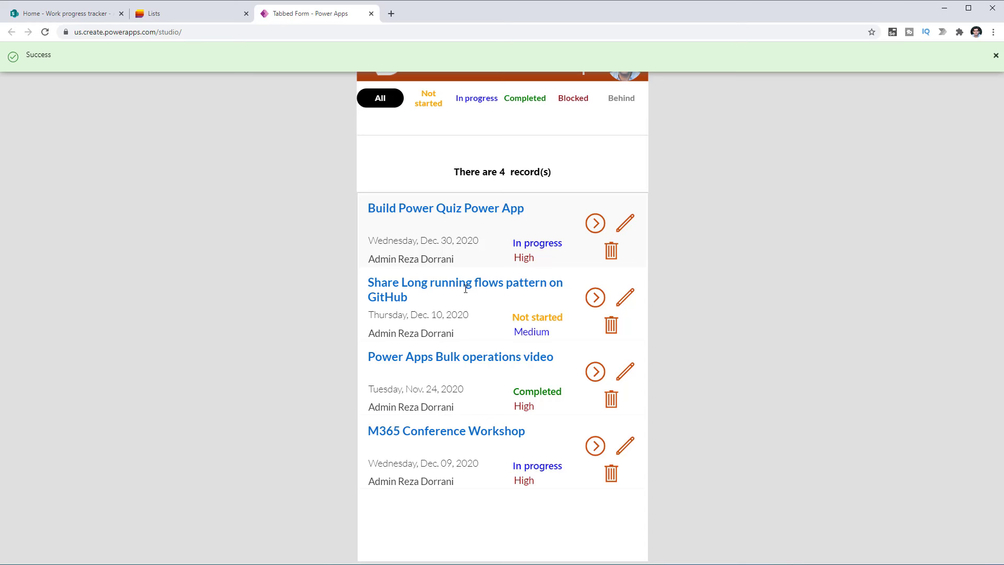
Step: Open the Build Power Quiz Power App item for viewing, return to the home screen and exit the preview
{"action": "left_click", "coordinate": [595, 224]}
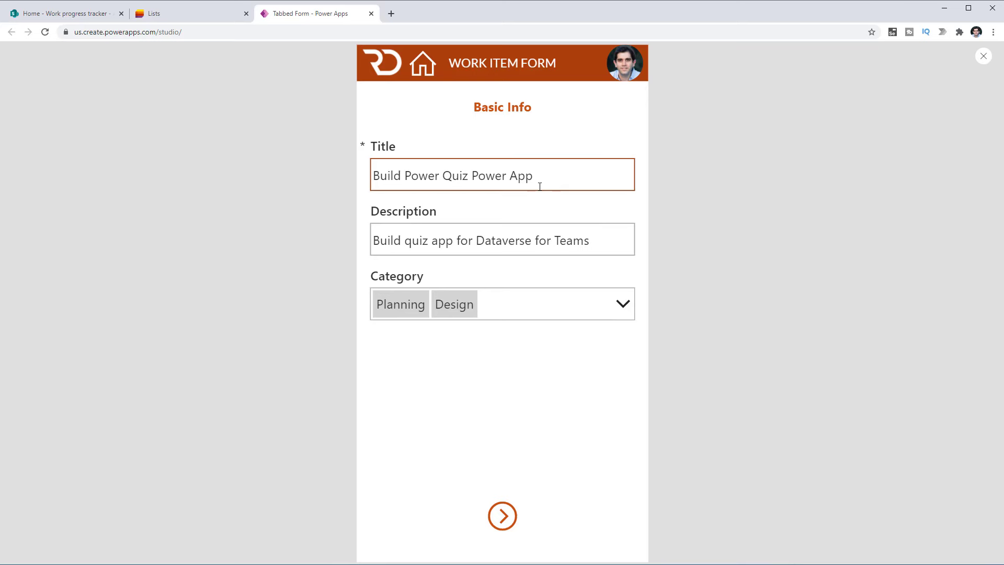
{"action": "left_click", "coordinate": [434, 76]}
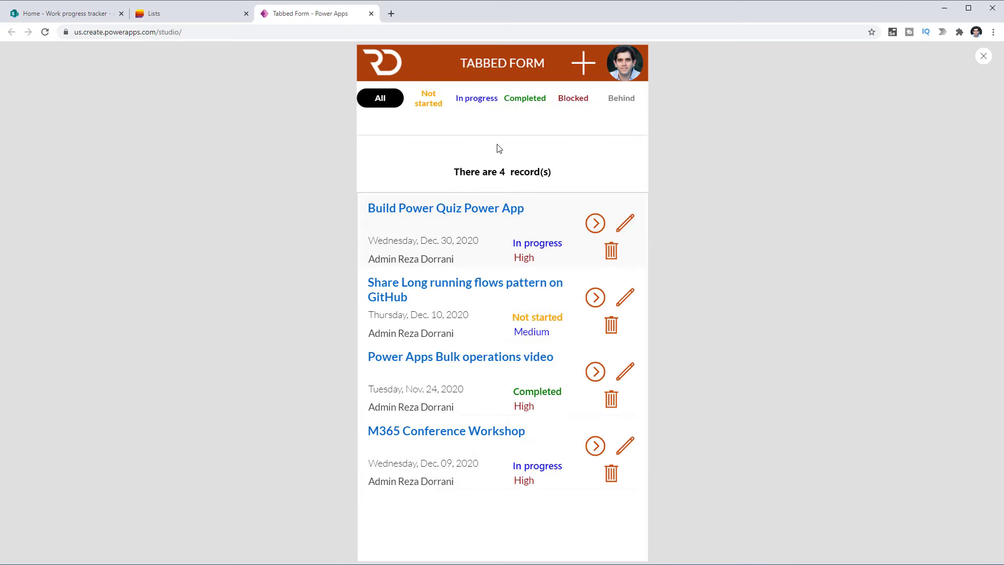
{"action": "left_click", "coordinate": [983, 56]}
Step: Add Set(varFormMode, FormMode.View) before Navigate in iconView's OnSelect formula, format the formula text and copy the new Set call
{"action": "left_click", "coordinate": [585, 269]}
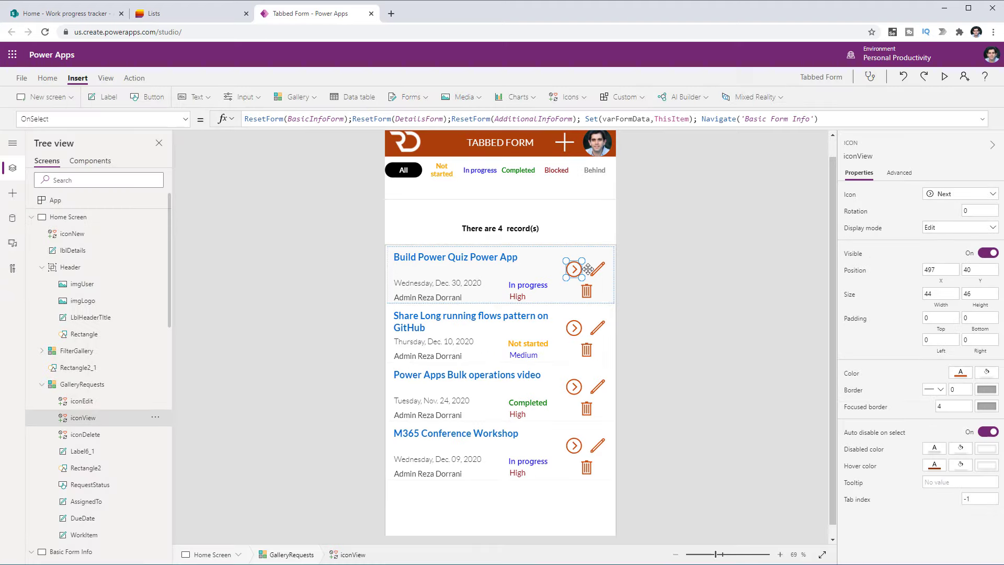
{"action": "left_click", "coordinate": [707, 123]}
{"action": "type", "text": "Set(varFormMode, FormMode.View);"}
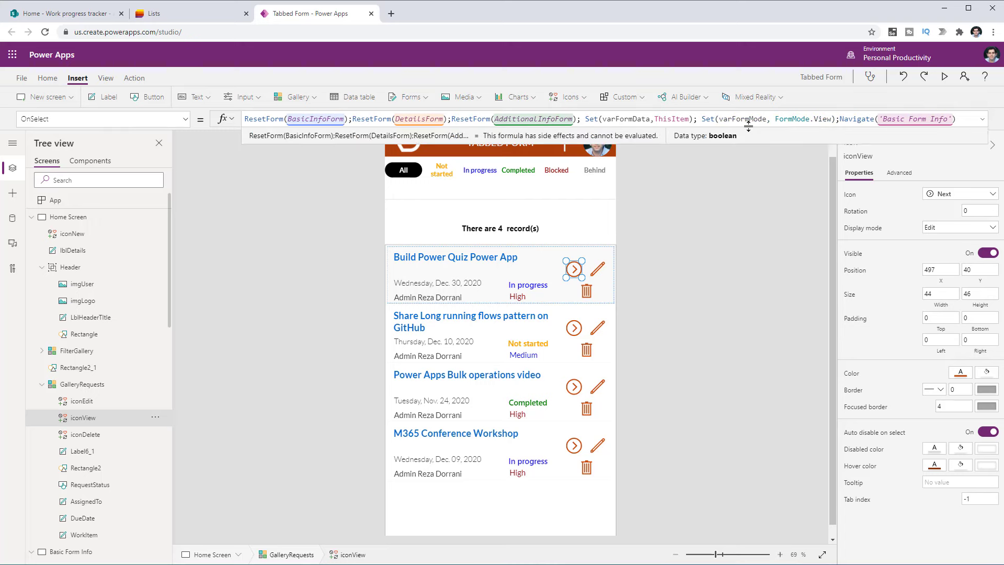
{"action": "left_click", "coordinate": [982, 120]}
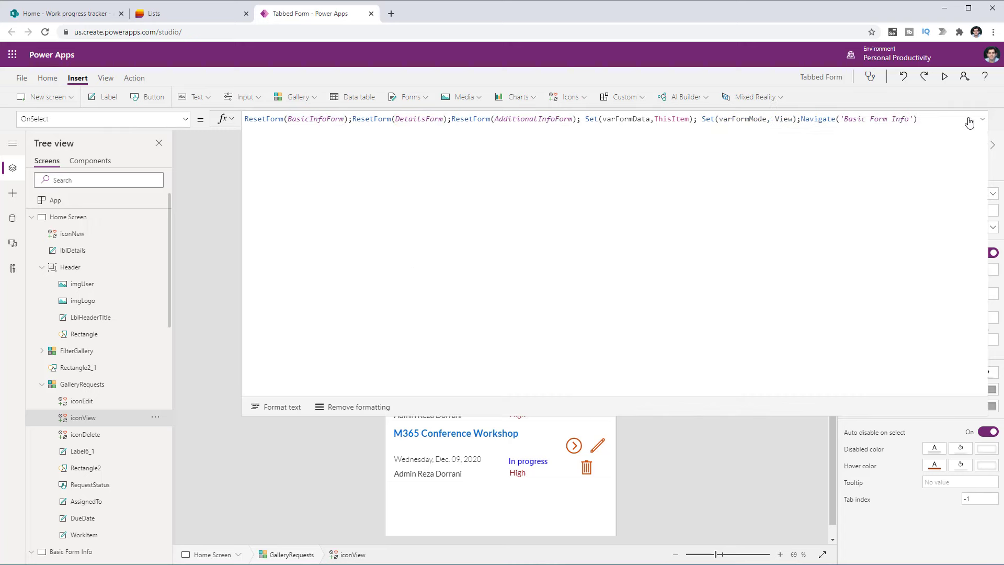
{"action": "left_click", "coordinate": [273, 407]}
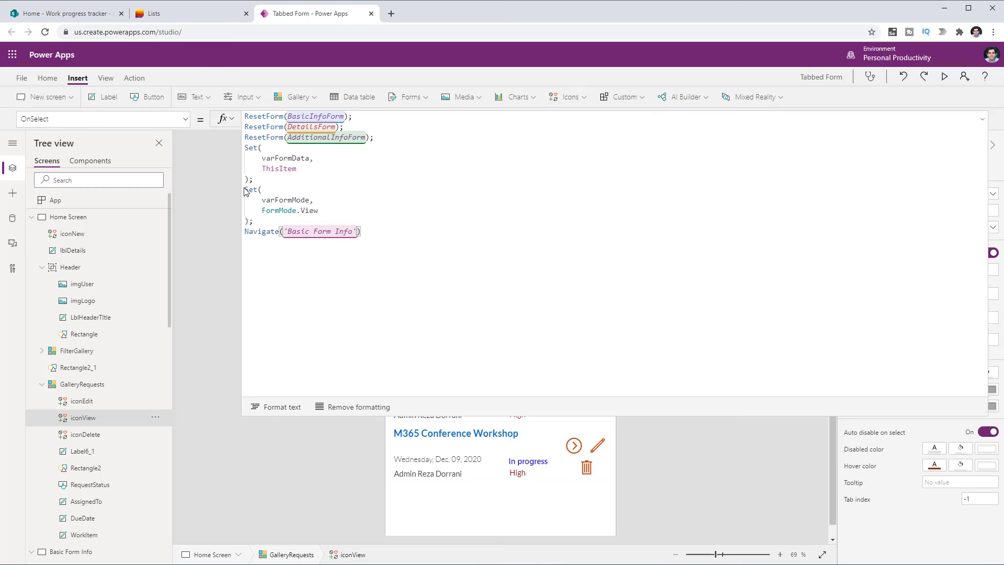
{"action": "left_click_drag", "start_coordinate": [256, 221], "coordinate": [244, 189]}
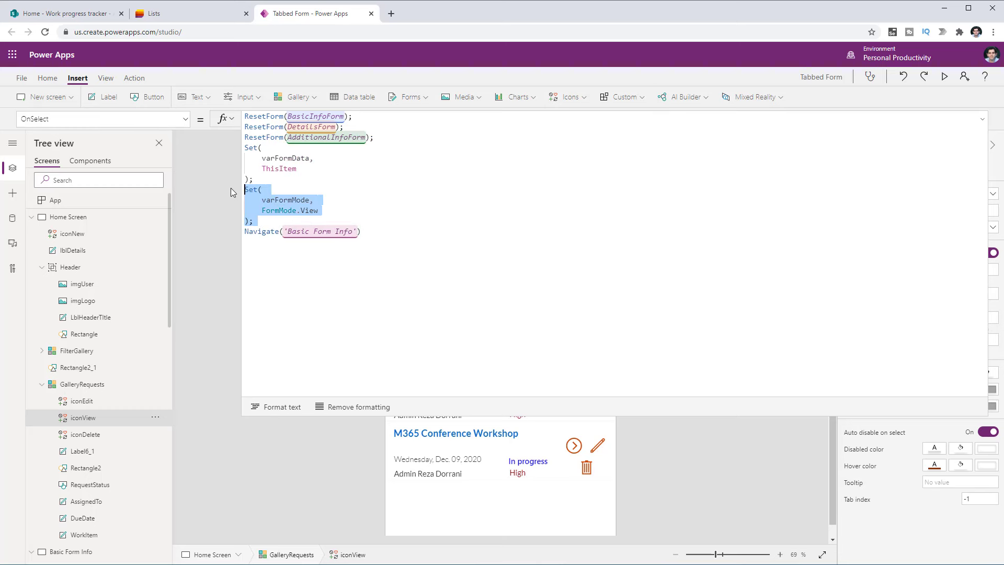
{"action": "double_click", "coordinate": [300, 201]}
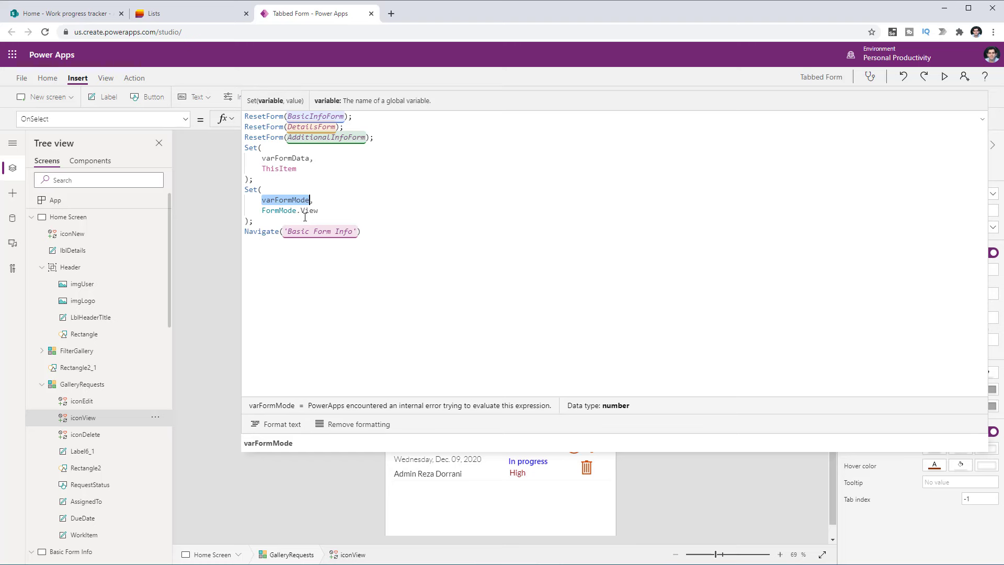
{"action": "left_click", "coordinate": [983, 121]}
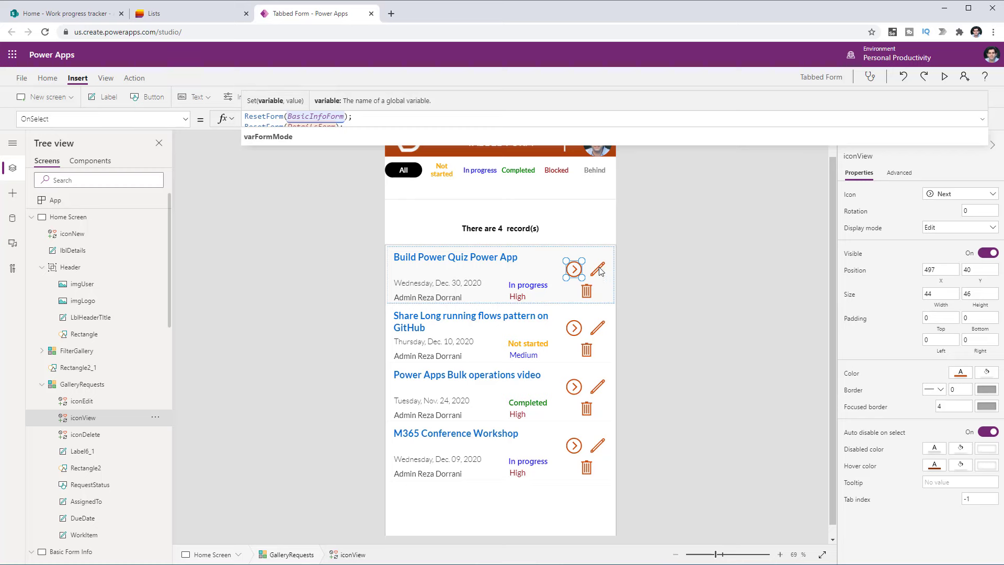
Step: Add Set(varFormMode, FormMode.Edit) before Navigate in iconEdit's OnSelect formula and format the formula text
{"action": "left_click", "coordinate": [597, 269]}
{"action": "left_click", "coordinate": [984, 120]}
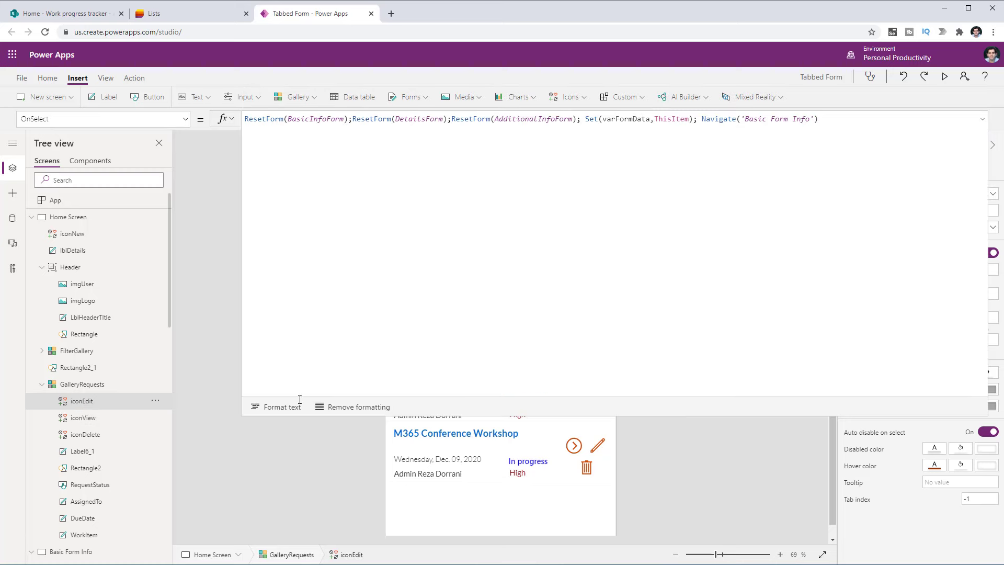
{"action": "left_click", "coordinate": [282, 407]}
{"action": "type", "text": "Set(varFormMode, FormMode.View);"}
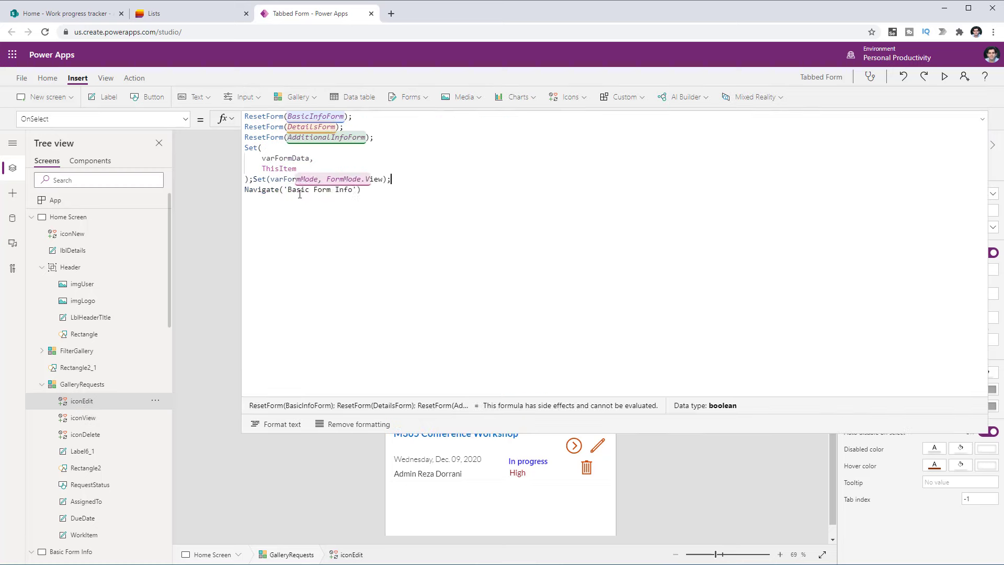
{"action": "double_click", "coordinate": [373, 179]}
{"action": "type", "text": "e"}
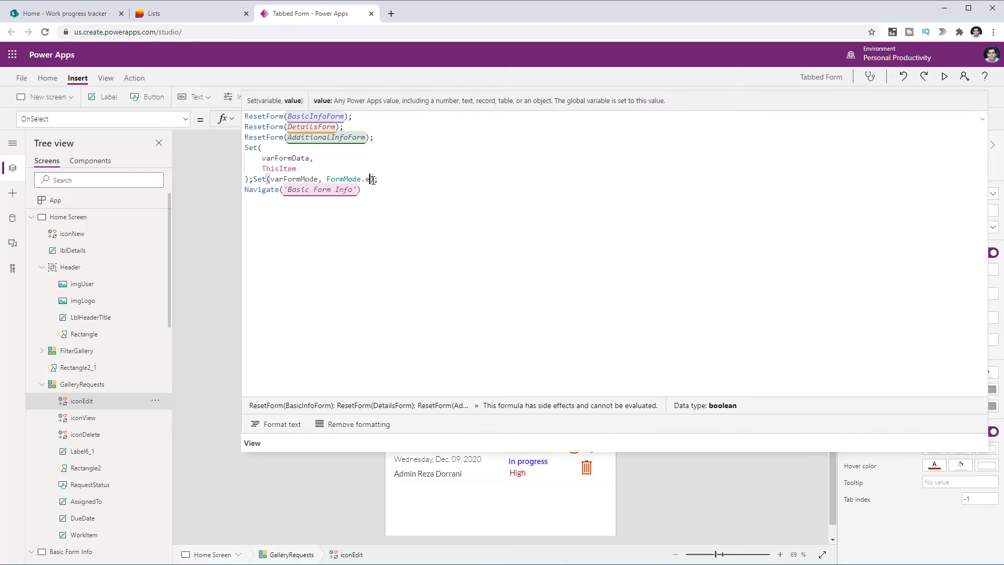
{"action": "left_click", "coordinate": [269, 431]}
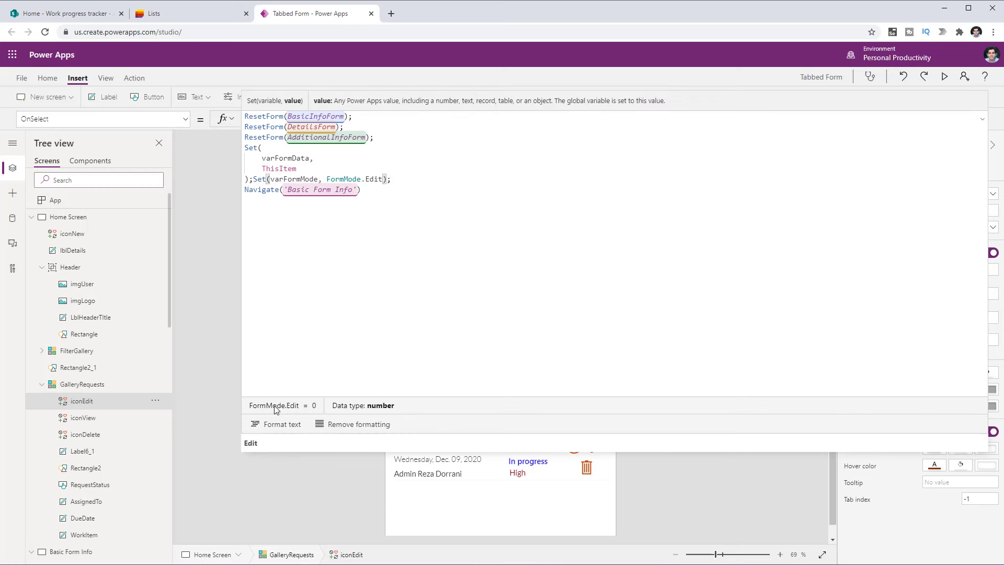
{"action": "left_click", "coordinate": [275, 424]}
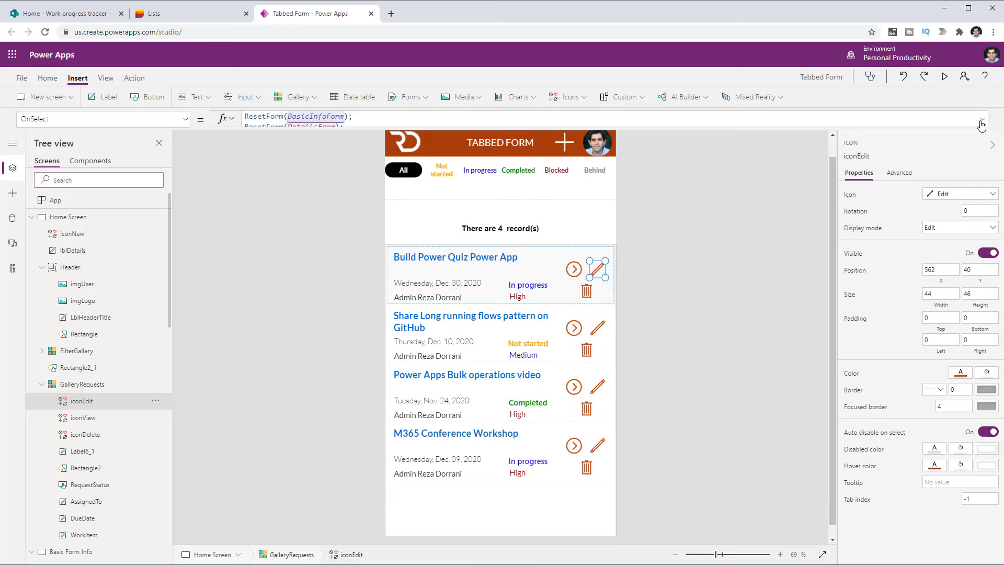
{"action": "left_click", "coordinate": [982, 121]}
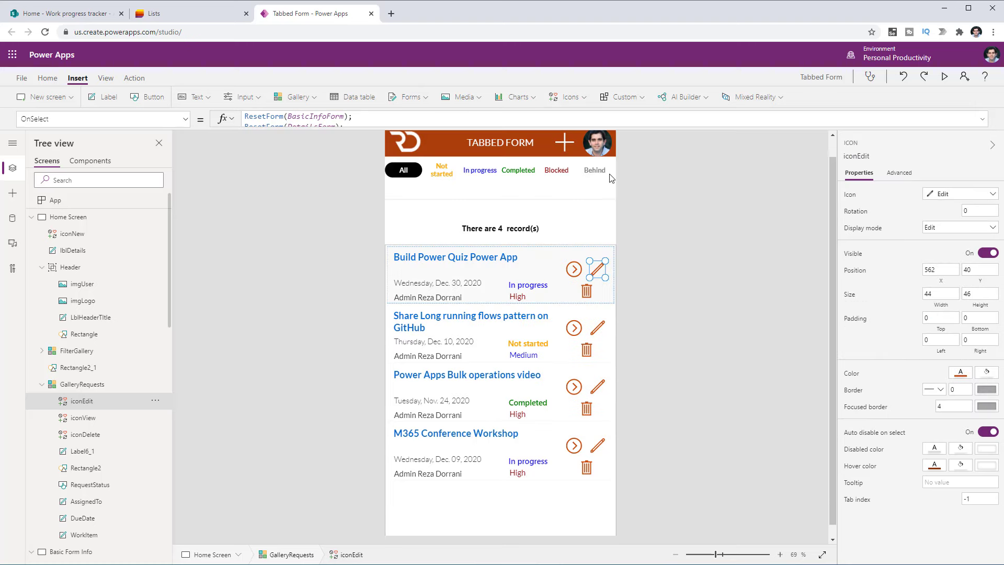
Step: Insert Set(varFormMode, FormMode.Edit) before Navigate in iconNew's OnSelect formula and format the formula text
{"action": "left_click", "coordinate": [566, 144]}
{"action": "left_click", "coordinate": [982, 120]}
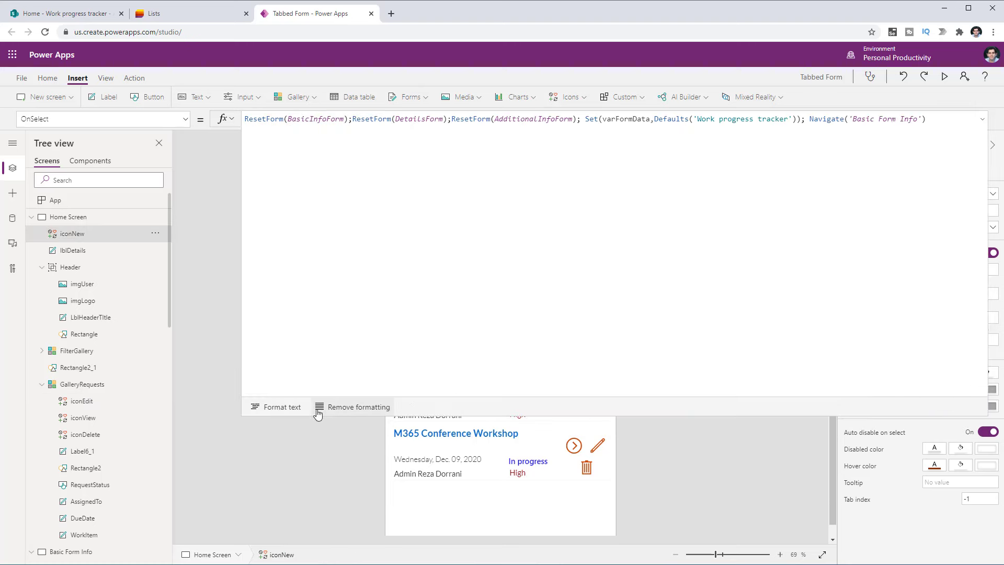
{"action": "left_click", "coordinate": [280, 407]}
{"action": "type", "text": "Set(     varFormMode,     FormMode.Edit );"}
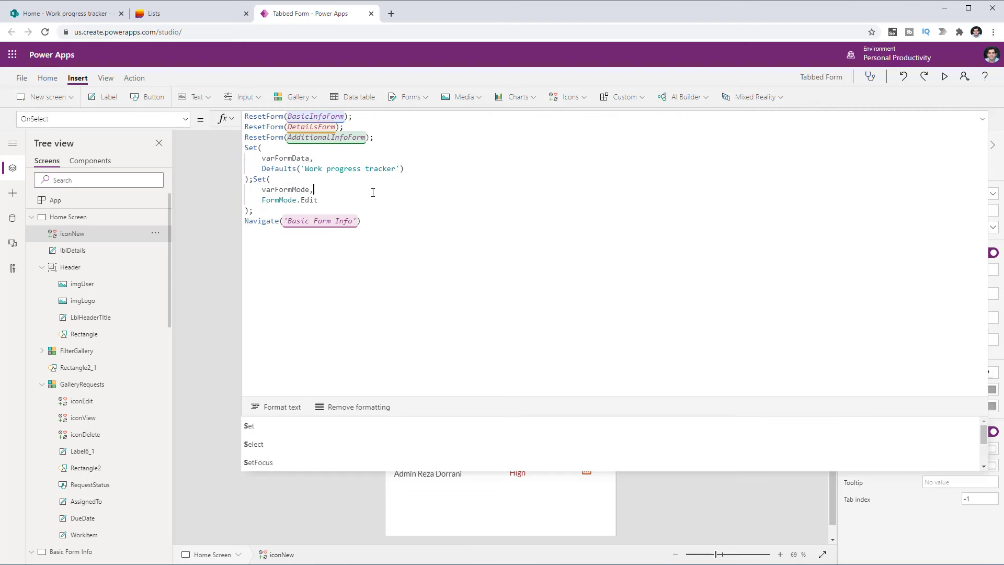
{"action": "left_click", "coordinate": [373, 193]}
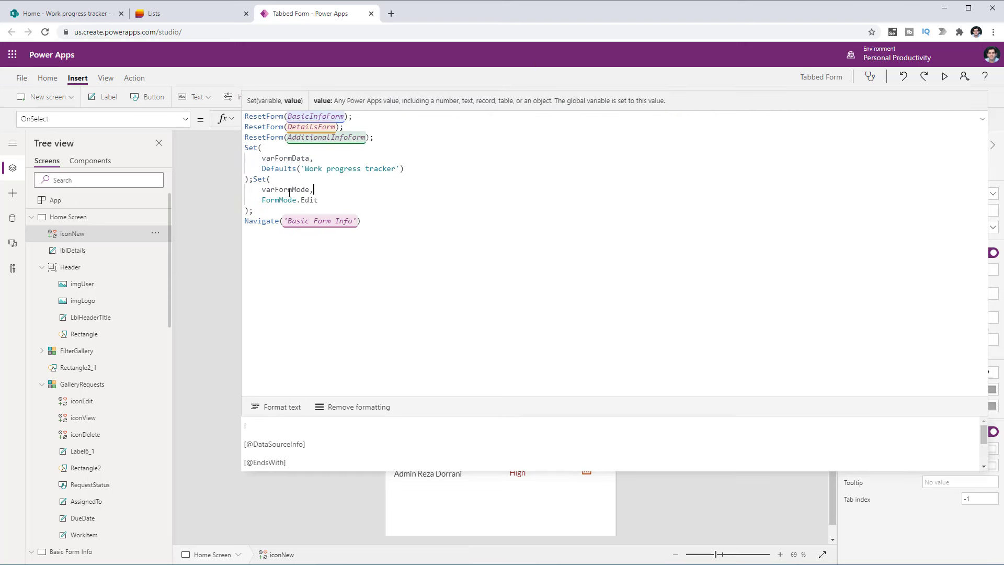
{"action": "left_click", "coordinate": [271, 408]}
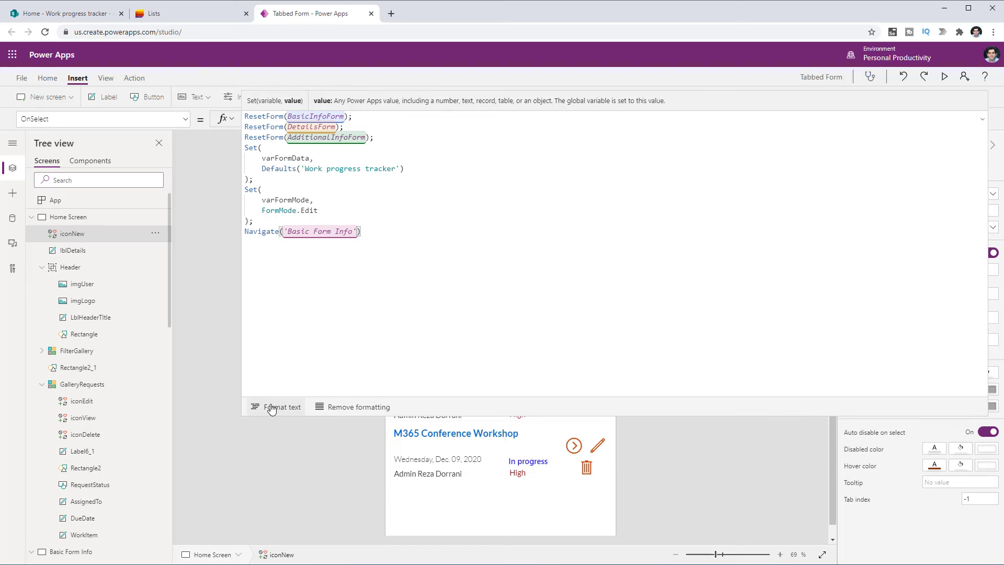
Step: Preview the app, open the Build Power Quiz Power App item with its view icon and exit the preview
{"action": "left_click", "coordinate": [574, 446]}
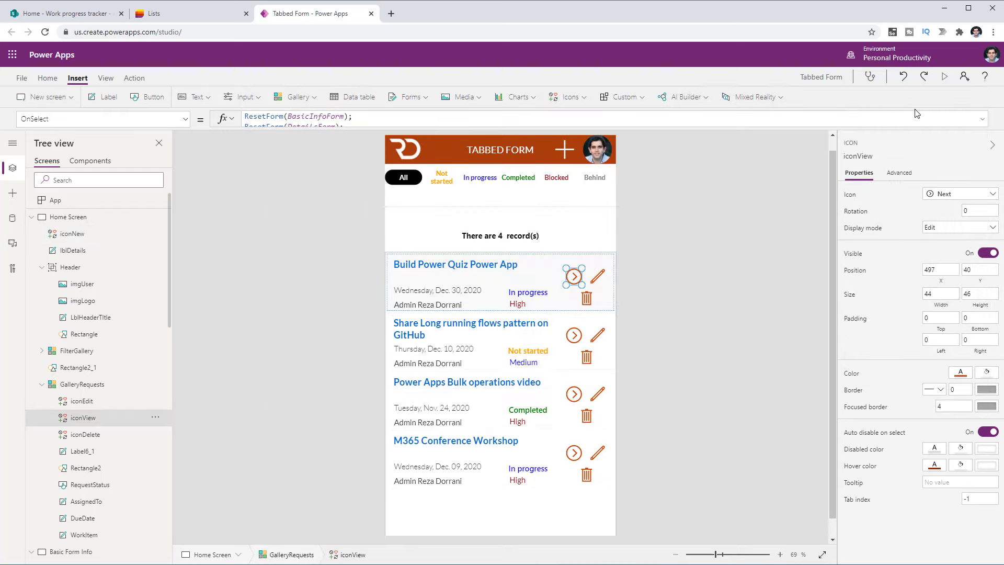
{"action": "key", "text": "F5"}
{"action": "left_click", "coordinate": [594, 222]}
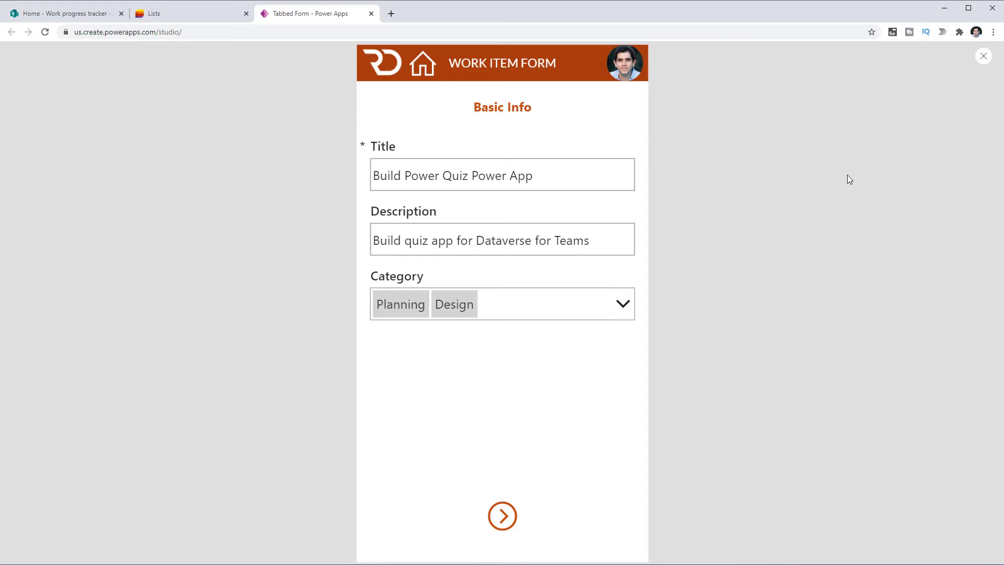
{"action": "left_click", "coordinate": [984, 56]}
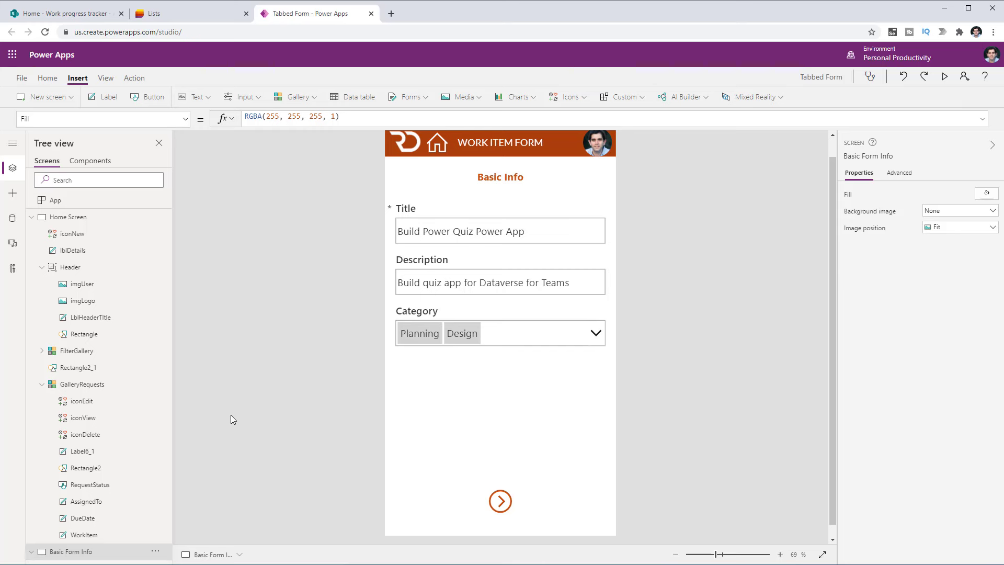
Step: Set the DefaultMode property of BasicInfoForm to varFormMode and copy the variable name
{"action": "scroll", "coordinate": [177, 406], "scroll_direction": "down", "scroll_amount": 1}
{"action": "scroll", "coordinate": [130, 435], "scroll_direction": "down", "scroll_amount": 2}
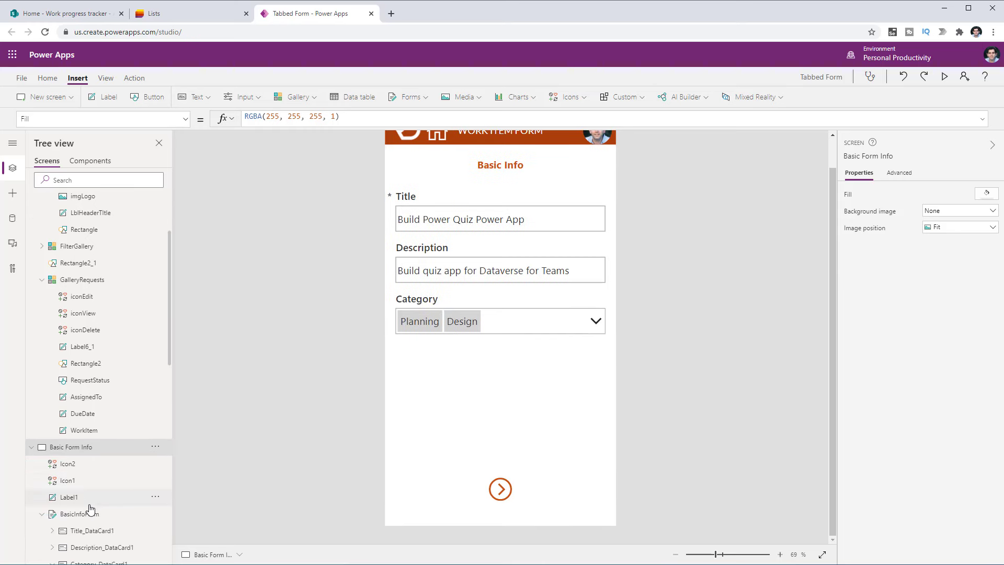
{"action": "left_click", "coordinate": [92, 514]}
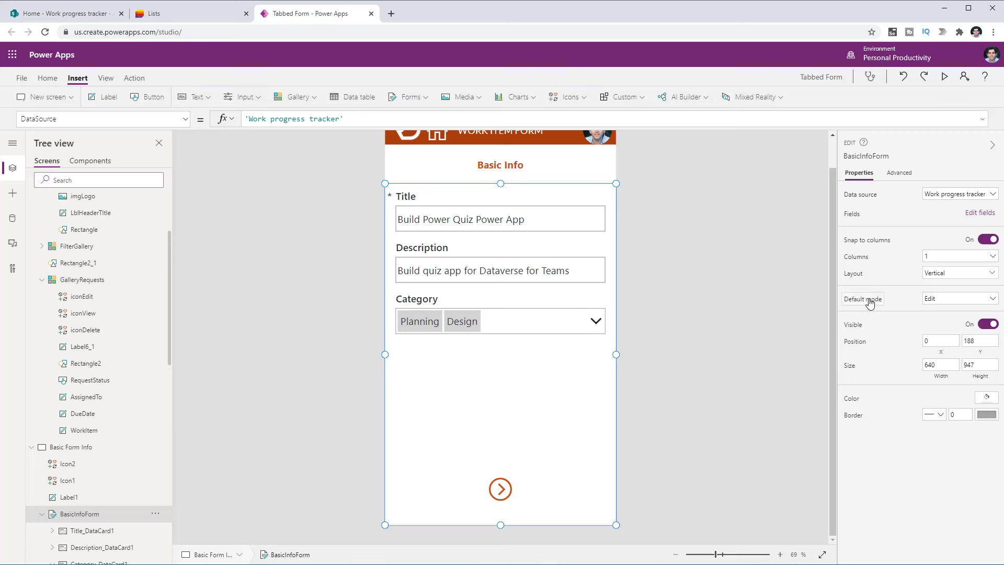
{"action": "left_click", "coordinate": [868, 299]}
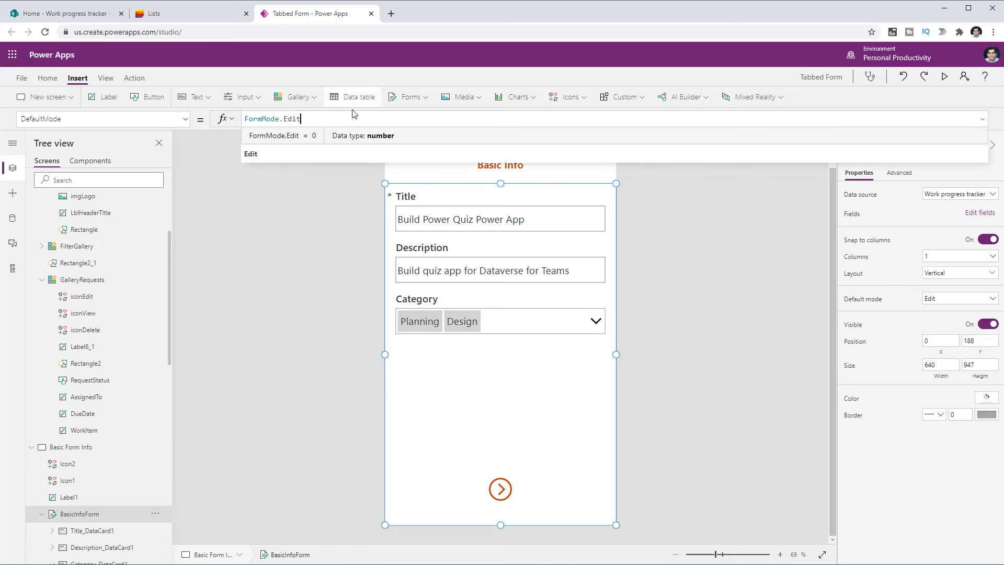
{"action": "triple_click", "coordinate": [289, 117]}
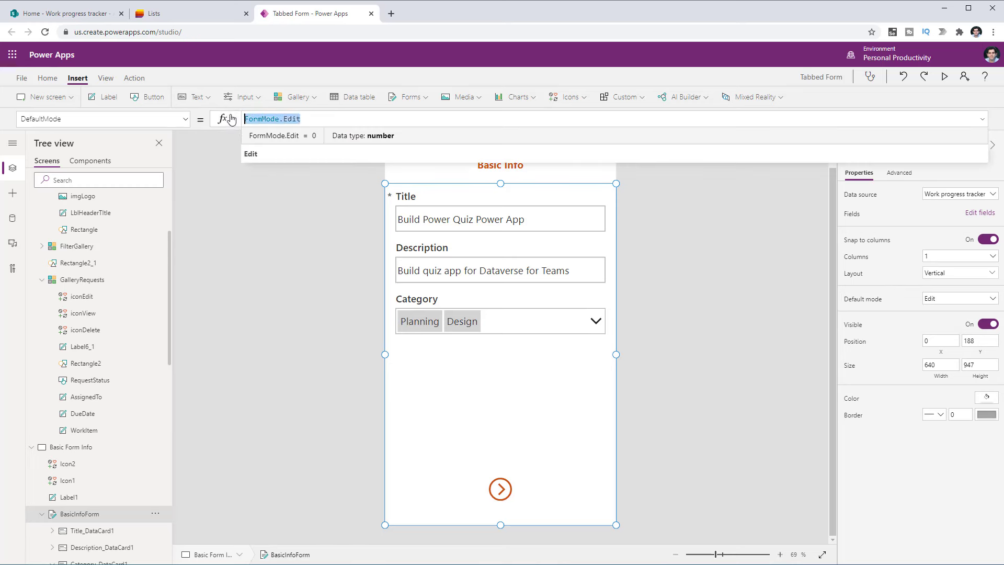
{"action": "type", "text": "varFormMode"}
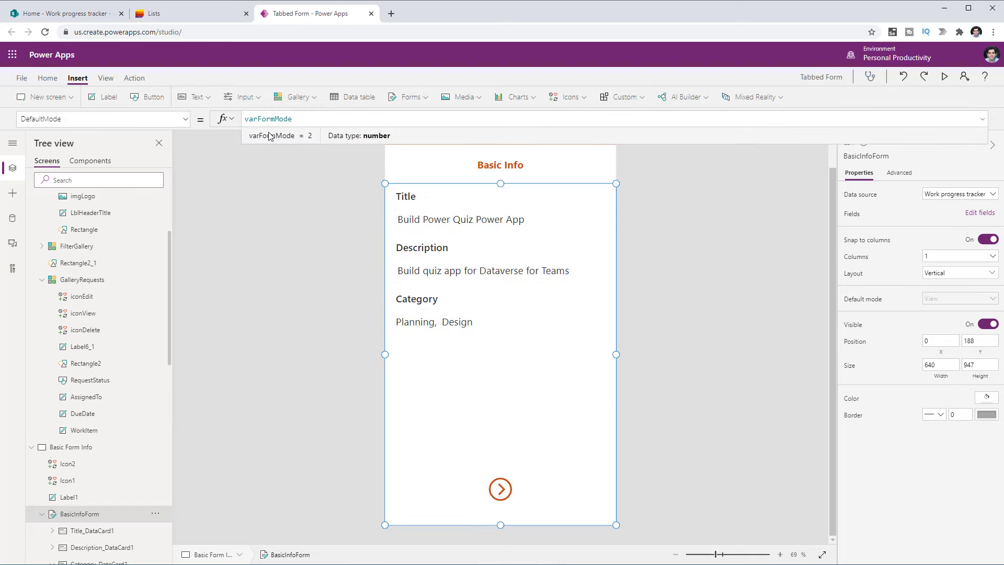
{"action": "double_click", "coordinate": [292, 119]}
{"action": "key", "text": "ctrl+c"}
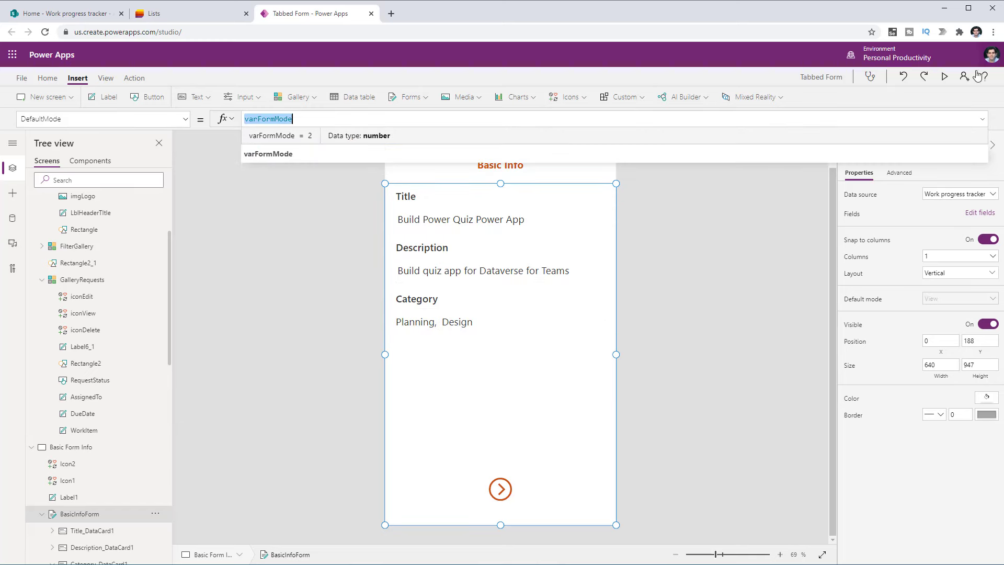
Step: Preview the app and check the Basic Info screen for editing the Build Power Quiz Power App item and for creating a new one
{"action": "left_click", "coordinate": [945, 76]}
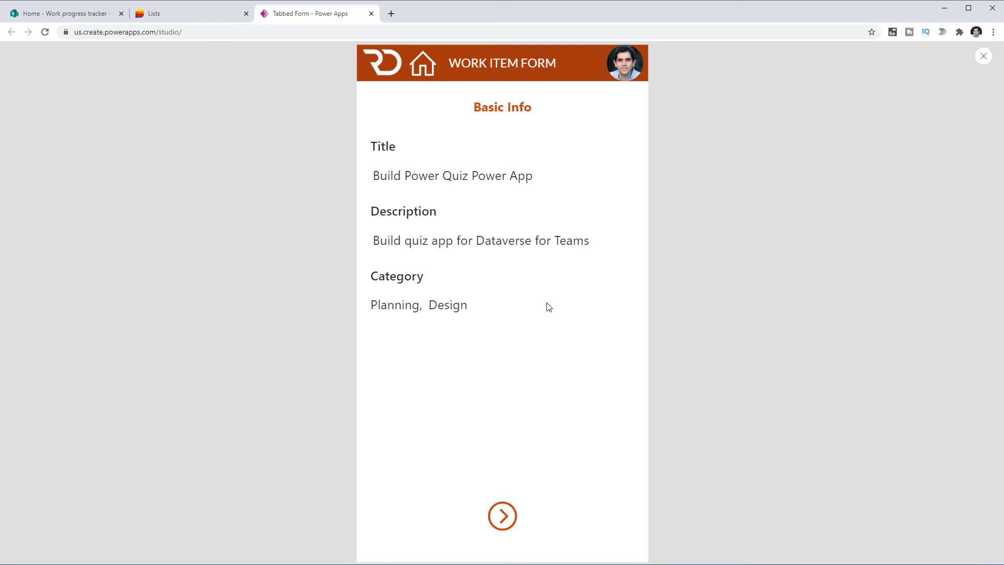
{"action": "left_click", "coordinate": [422, 67]}
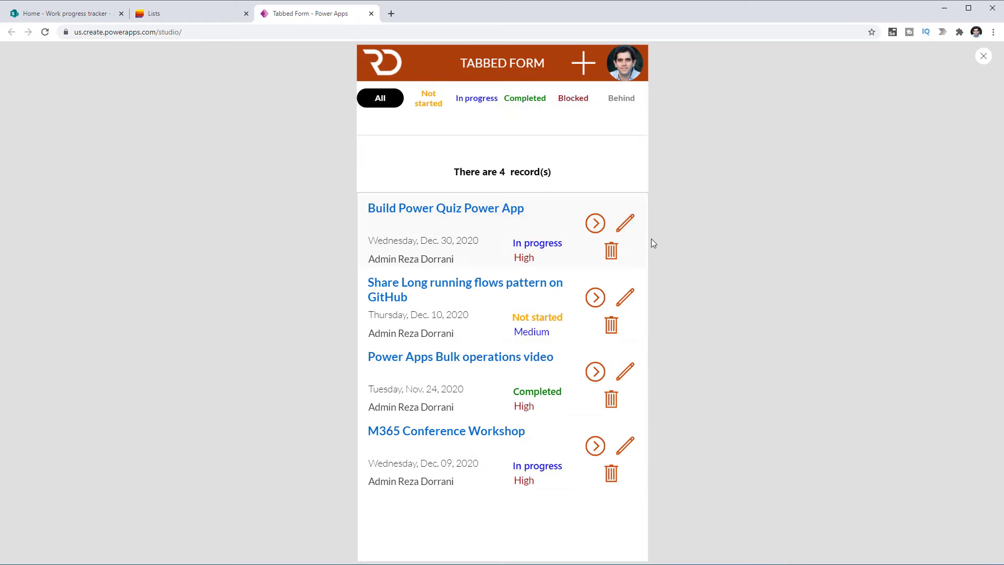
{"action": "left_click", "coordinate": [626, 224]}
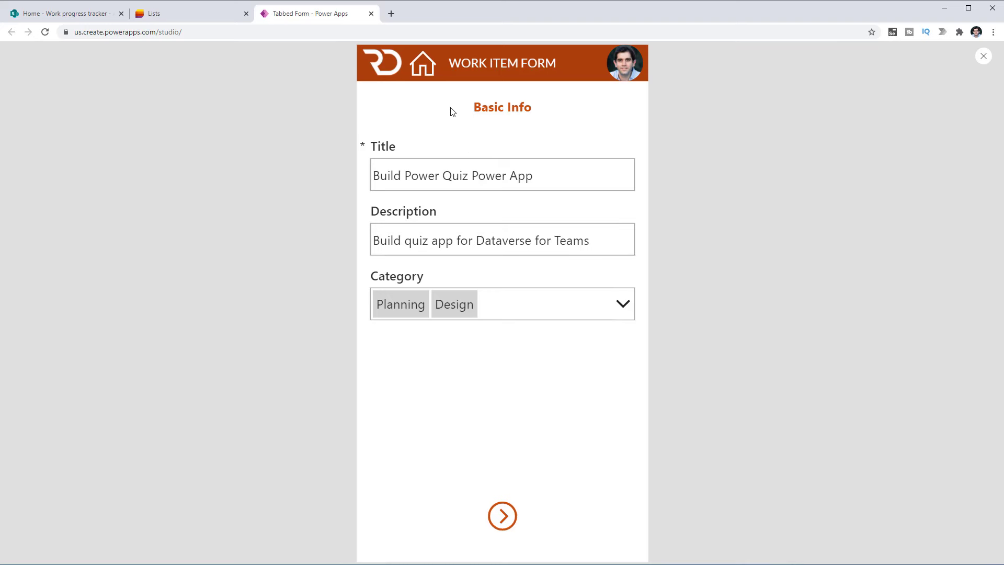
{"action": "left_click", "coordinate": [423, 68]}
{"action": "left_click", "coordinate": [578, 70]}
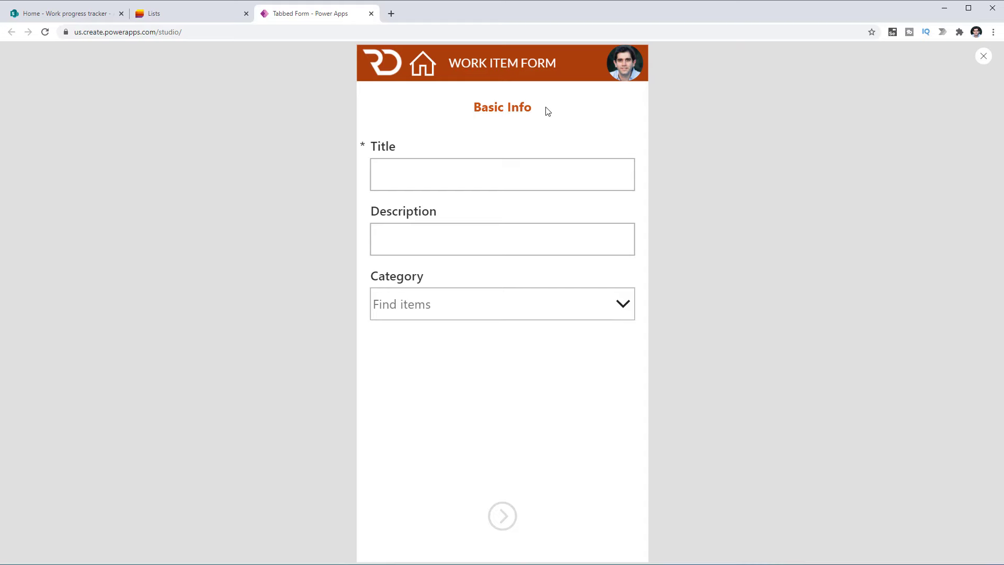
{"action": "left_click", "coordinate": [422, 67]}
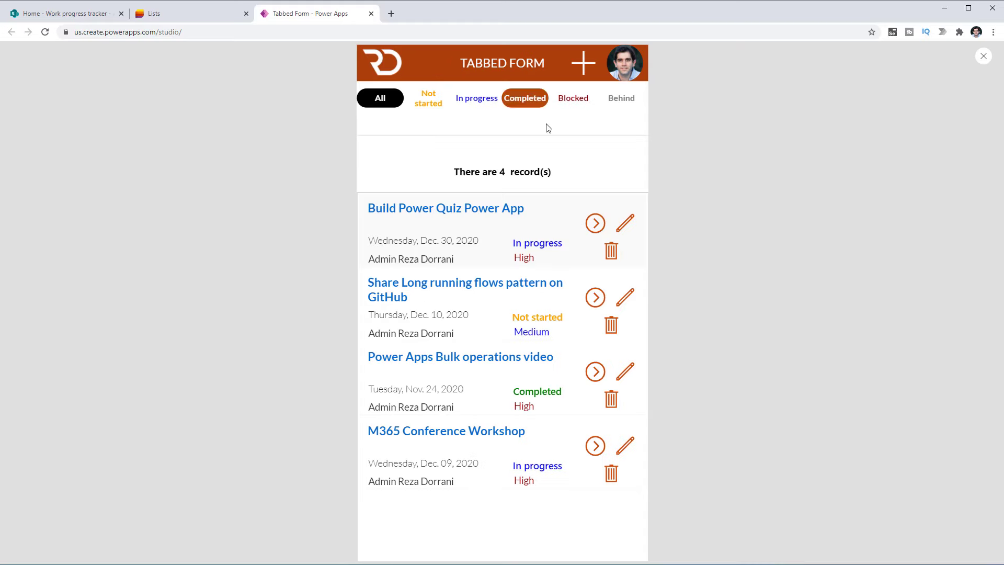
Step: Open the Build Power Quiz Power App item for viewing, advance to the Details screen and exit the preview
{"action": "left_click", "coordinate": [595, 225]}
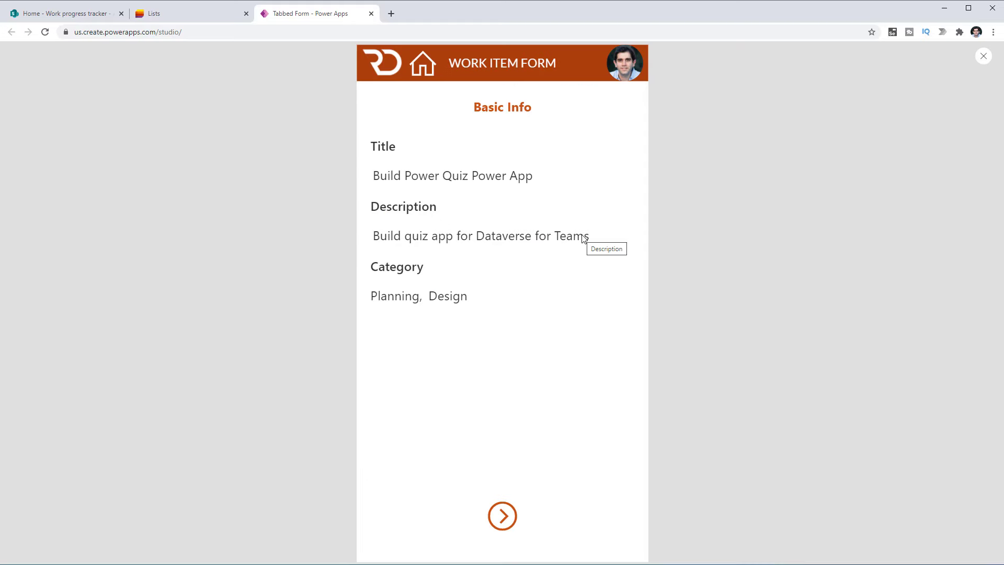
{"action": "left_click", "coordinate": [515, 516]}
{"action": "left_click", "coordinate": [982, 59]}
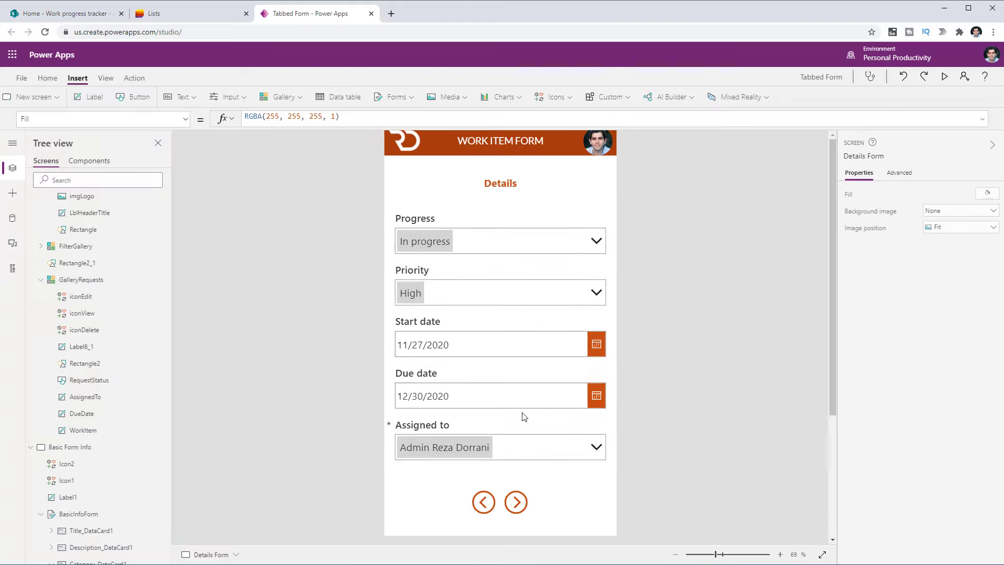
Step: Set the DefaultMode property of DetailsForm on the Details screen to varFormMode
{"action": "left_click", "coordinate": [504, 474]}
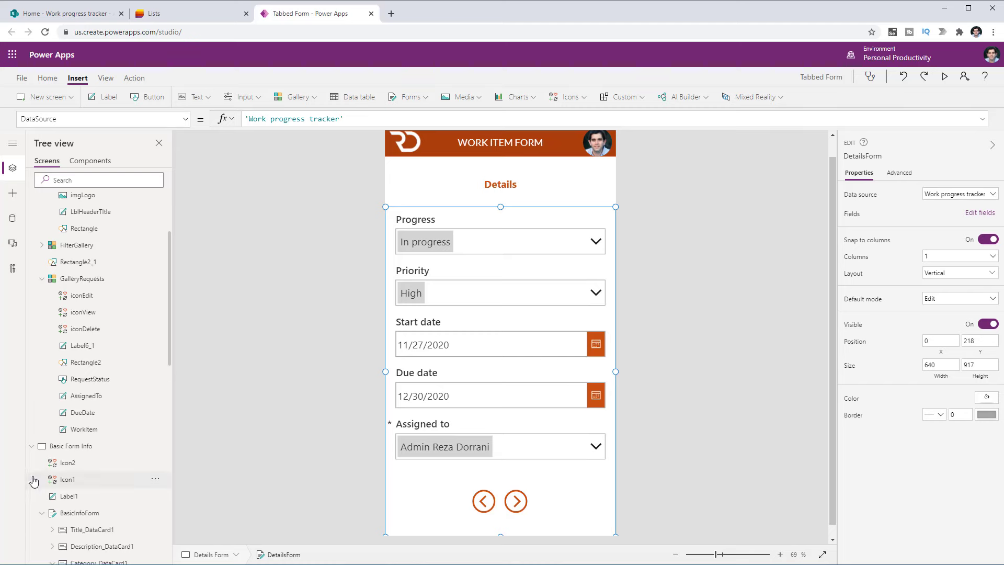
{"action": "scroll", "coordinate": [57, 476], "scroll_direction": "down", "scroll_amount": 4}
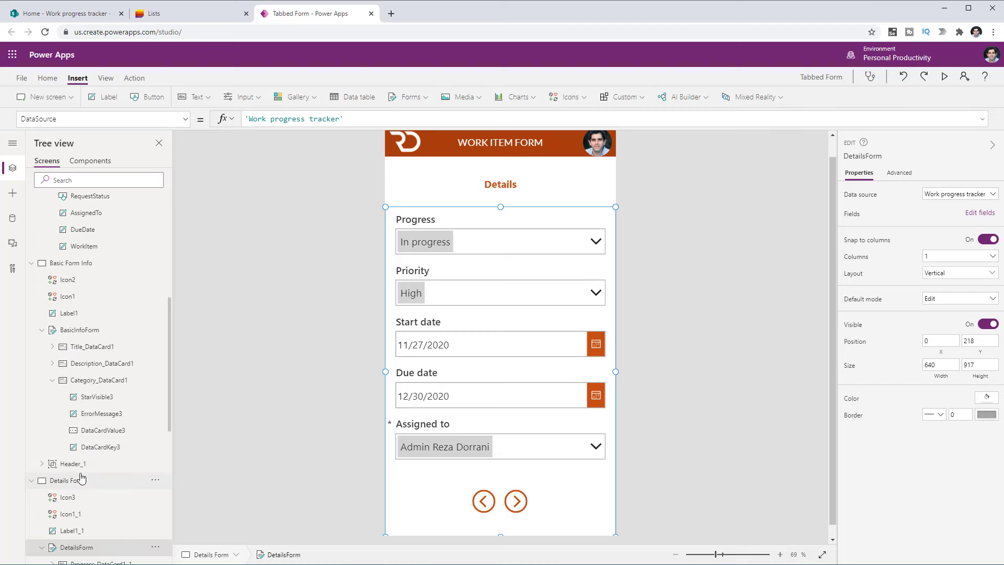
{"action": "left_click", "coordinate": [862, 306]}
{"action": "triple_click", "coordinate": [340, 120]}
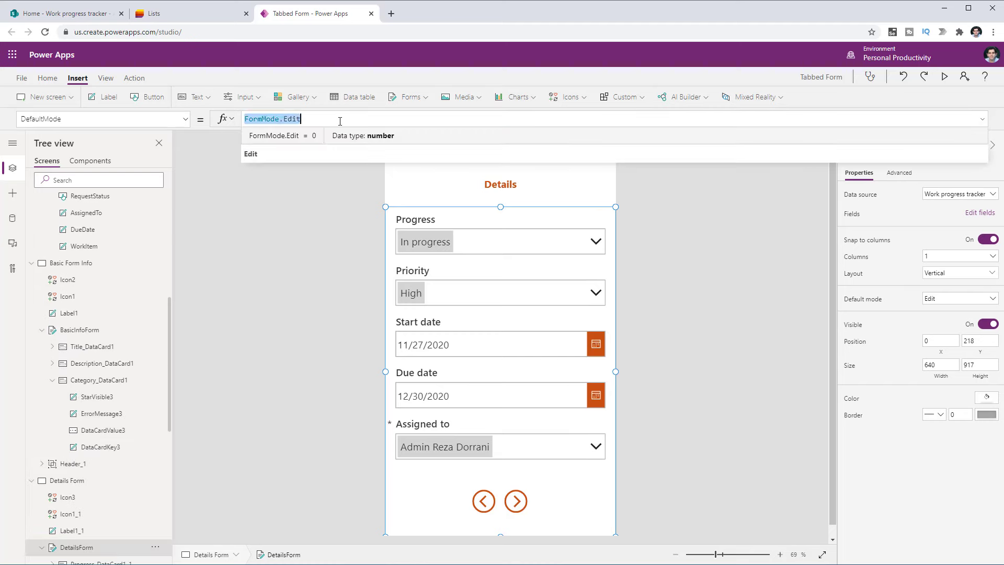
{"action": "key", "text": "ctrl+v"}
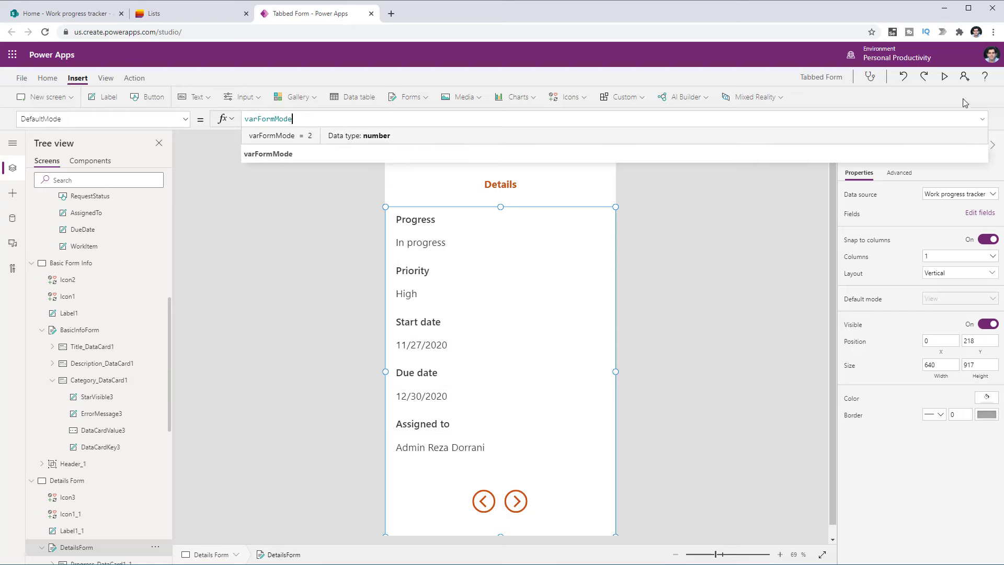
Step: Preview the Details screen, advance to the Additional Info screen and exit the preview
{"action": "left_click", "coordinate": [945, 77]}
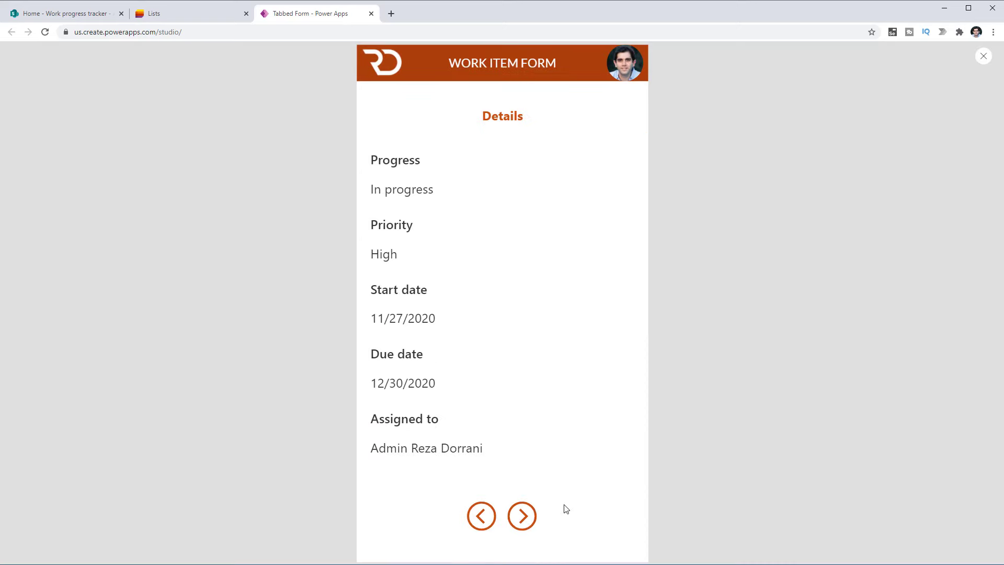
{"action": "left_click", "coordinate": [516, 501]}
{"action": "key", "text": "Escape"}
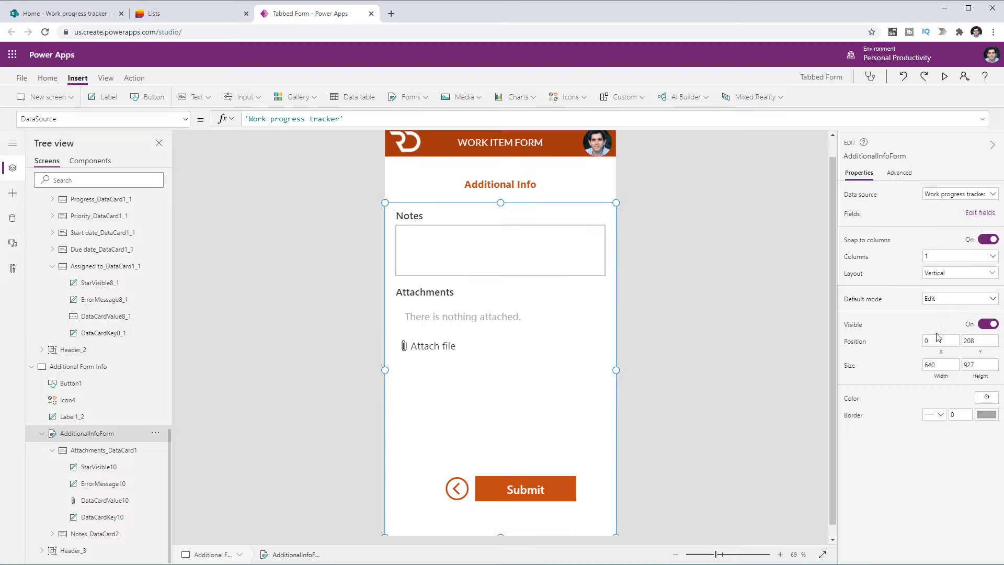
Step: Set the DefaultMode property of AdditionalInfoForm to varFormMode
{"action": "left_click", "coordinate": [863, 298]}
{"action": "left_click", "coordinate": [412, 119]}
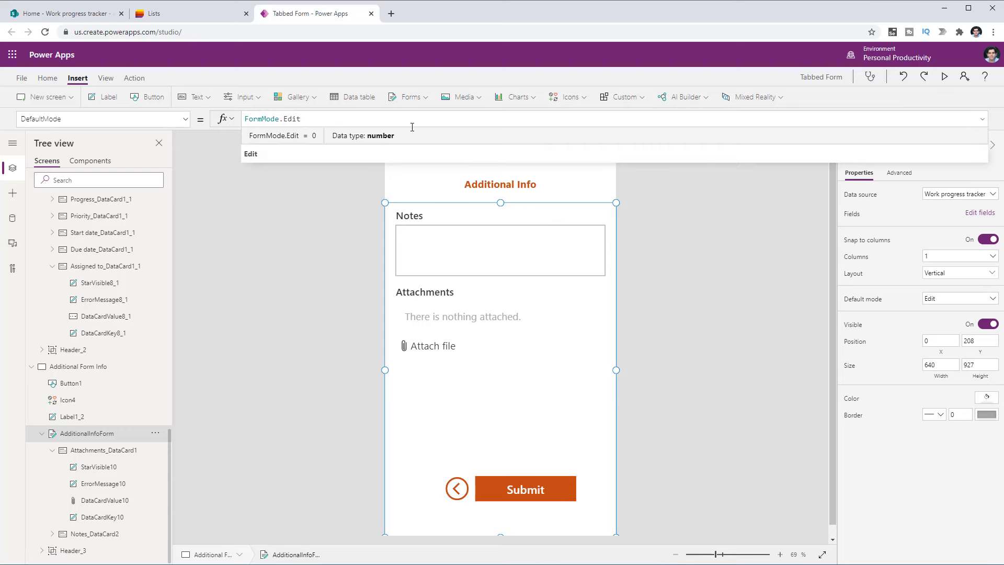
{"action": "key", "text": "ctrl+a"}
{"action": "type", "text": "varFormMode"}
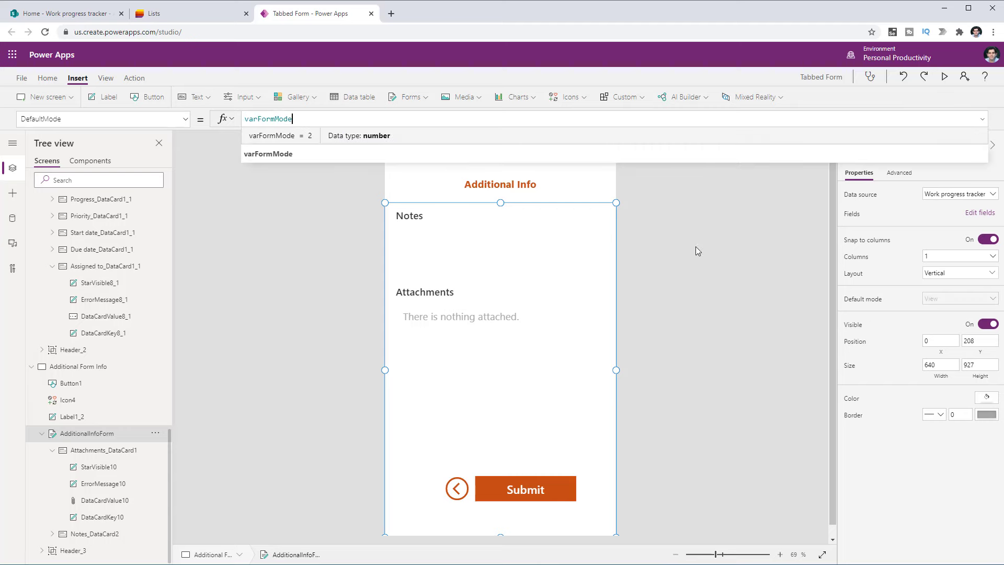
{"action": "left_click", "coordinate": [703, 249]}
Step: Set the Visible property of the Submit button to varFormMode<>FormMode.View so it only shows outside view mode
{"action": "left_click", "coordinate": [489, 495]}
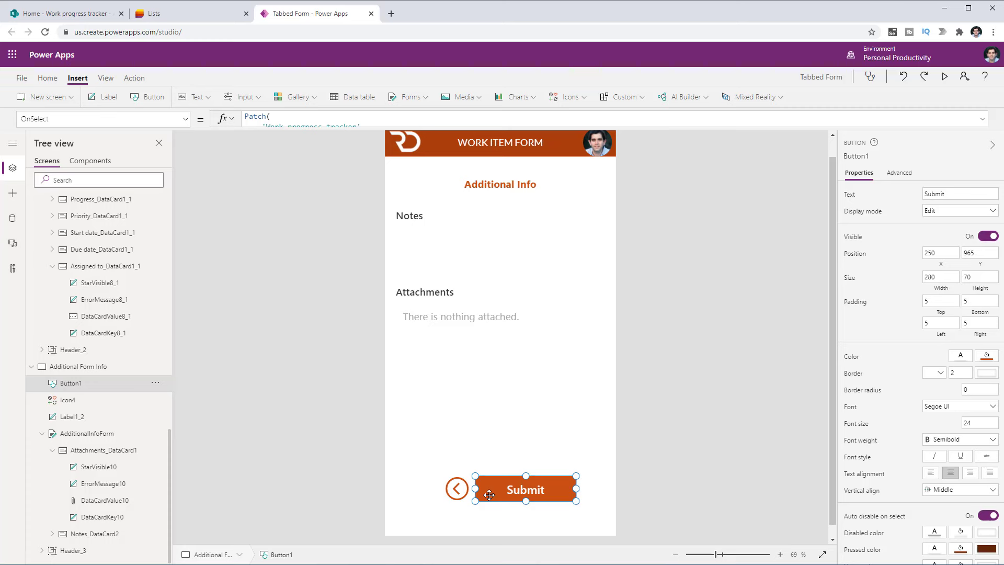
{"action": "left_click", "coordinate": [93, 119]}
{"action": "type", "text": "Visible"}
{"action": "key", "text": "Return"}
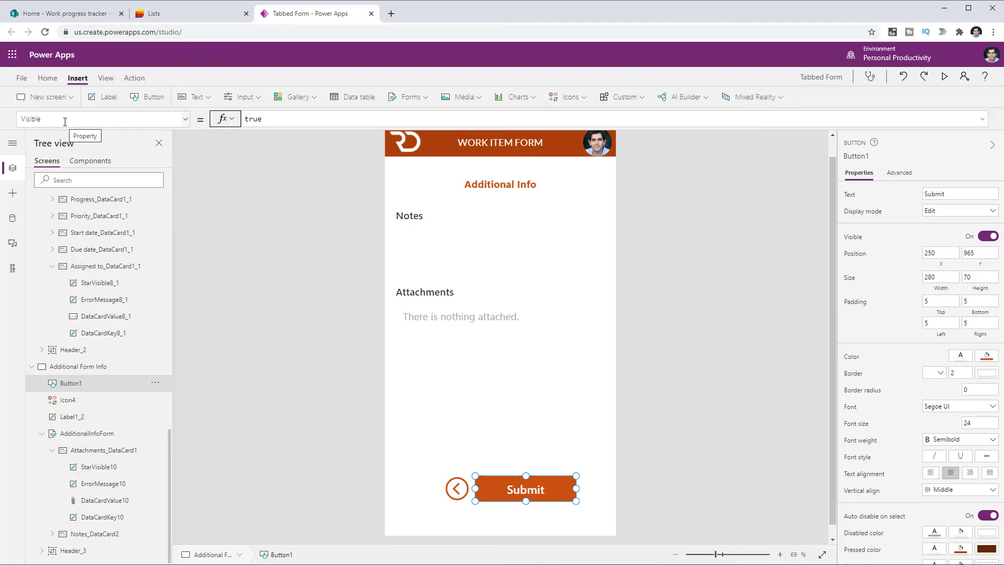
{"action": "double_click", "coordinate": [285, 123]}
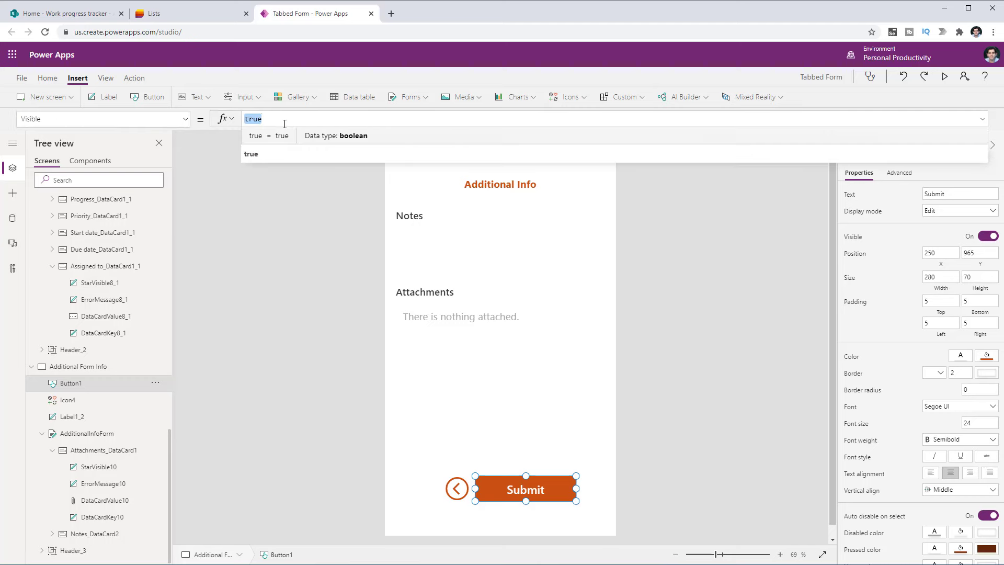
{"action": "type", "text": "varFormMode"}
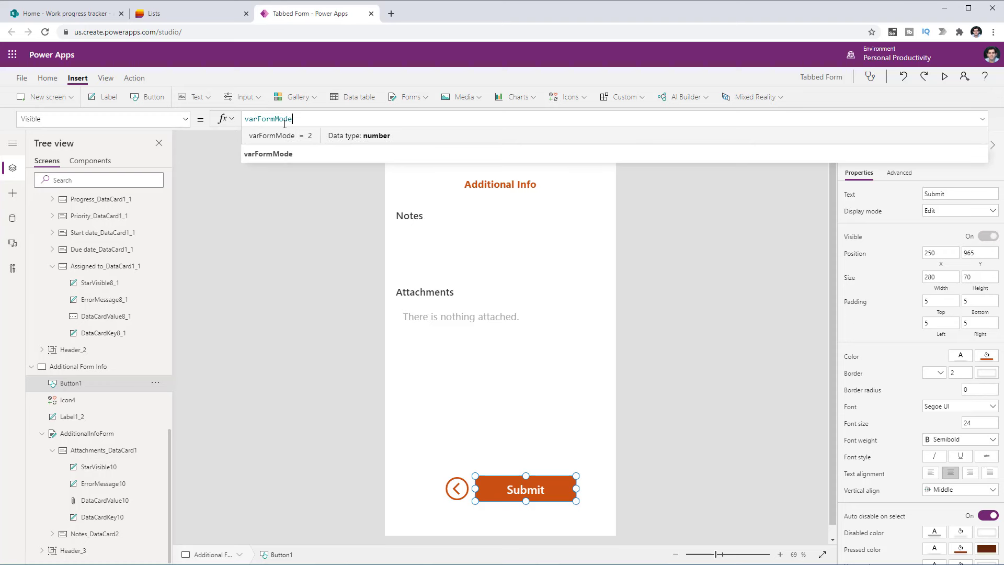
{"action": "type", "text": "<>"}
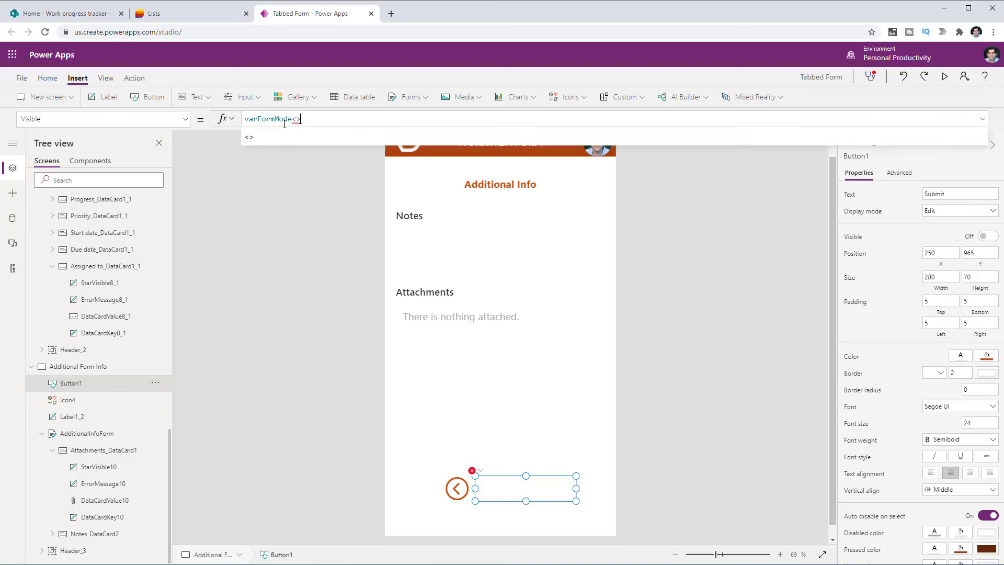
{"action": "type", "text": "FormMode."}
{"action": "key", "text": "Down"}
{"action": "key", "text": "Down"}
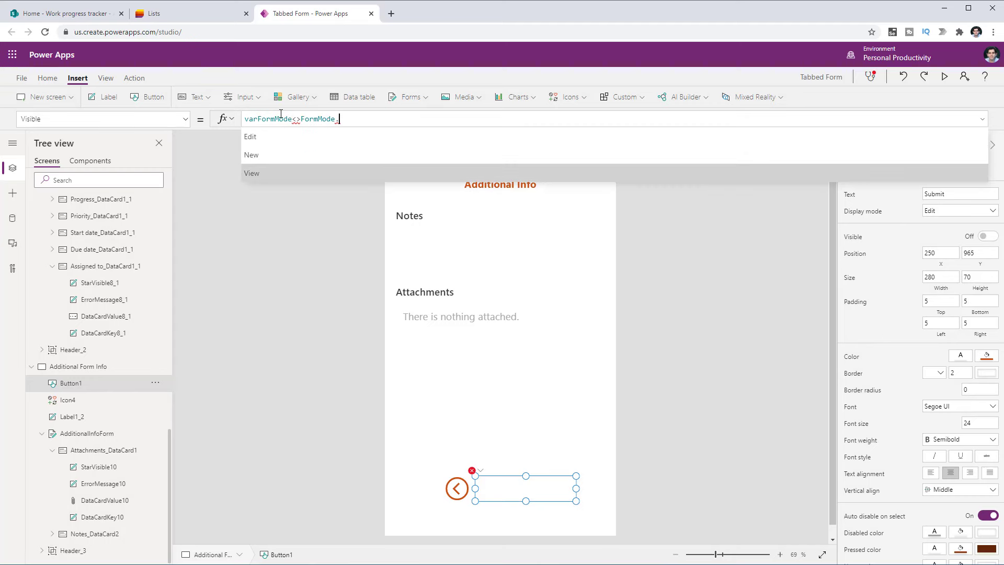
{"action": "key", "text": "Tab"}
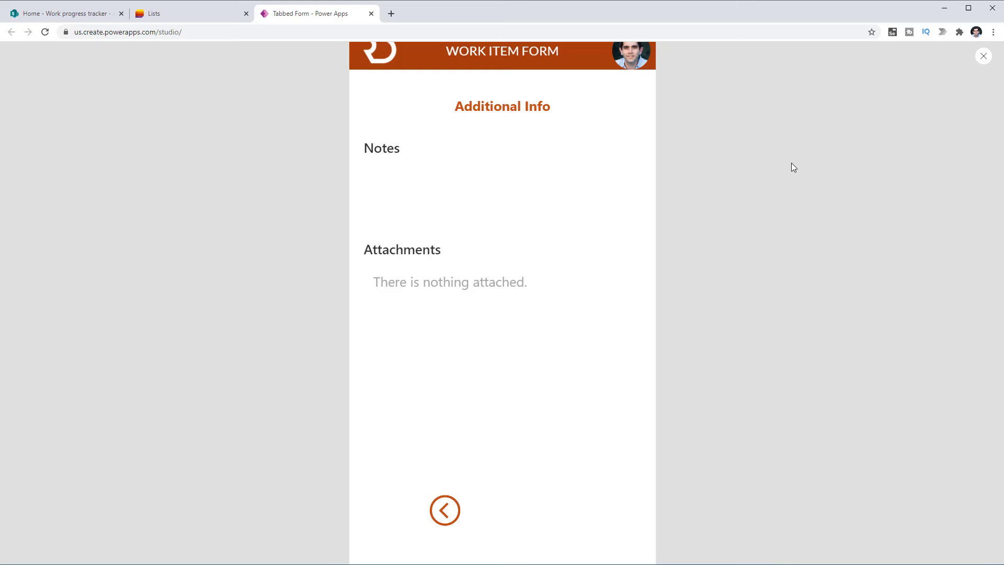
Step: Preview the app and go back from Additional Info through Details and Basic Info to the home gallery
{"action": "left_click", "coordinate": [944, 77]}
{"action": "left_click", "coordinate": [452, 507]}
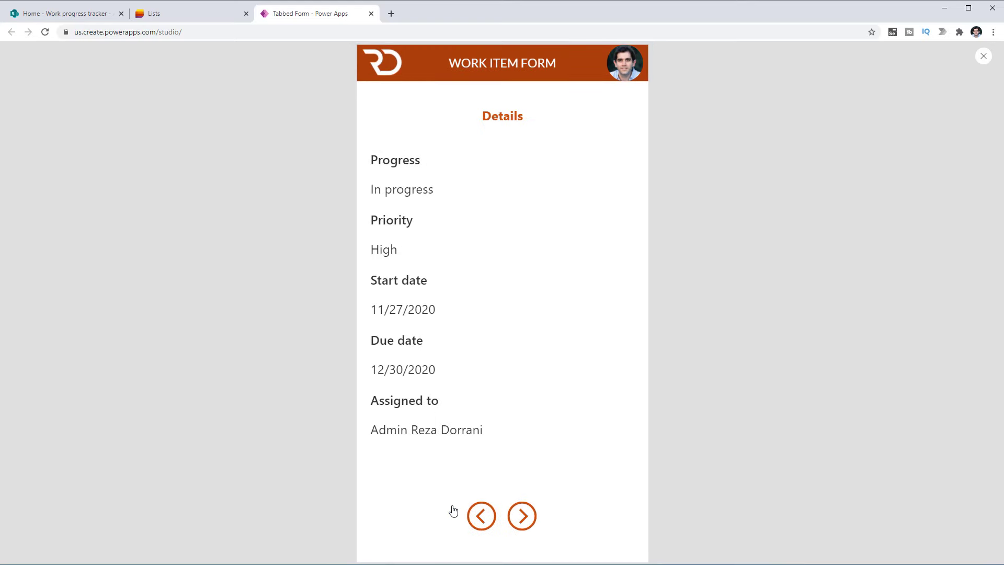
{"action": "left_click", "coordinate": [481, 514]}
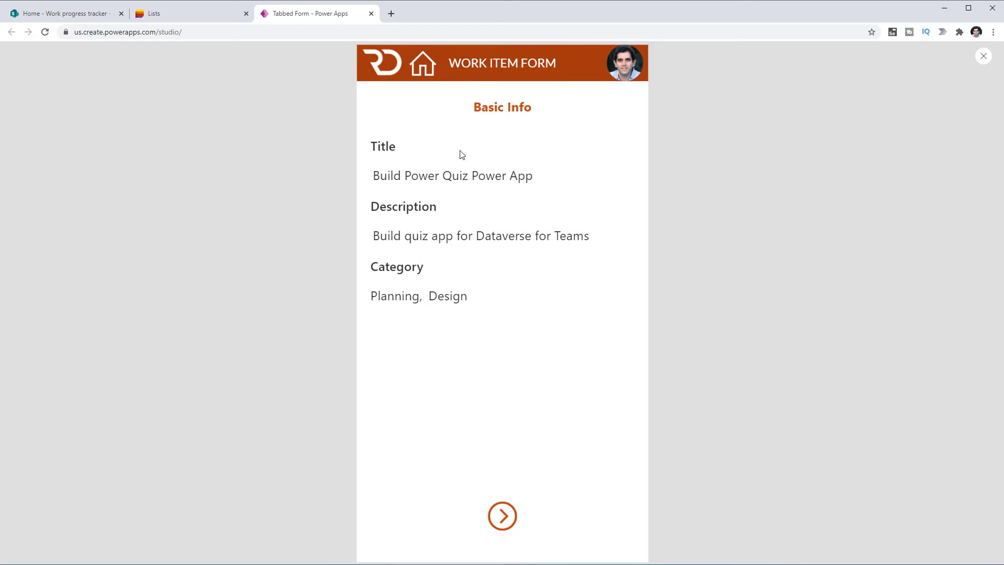
{"action": "left_click", "coordinate": [426, 79]}
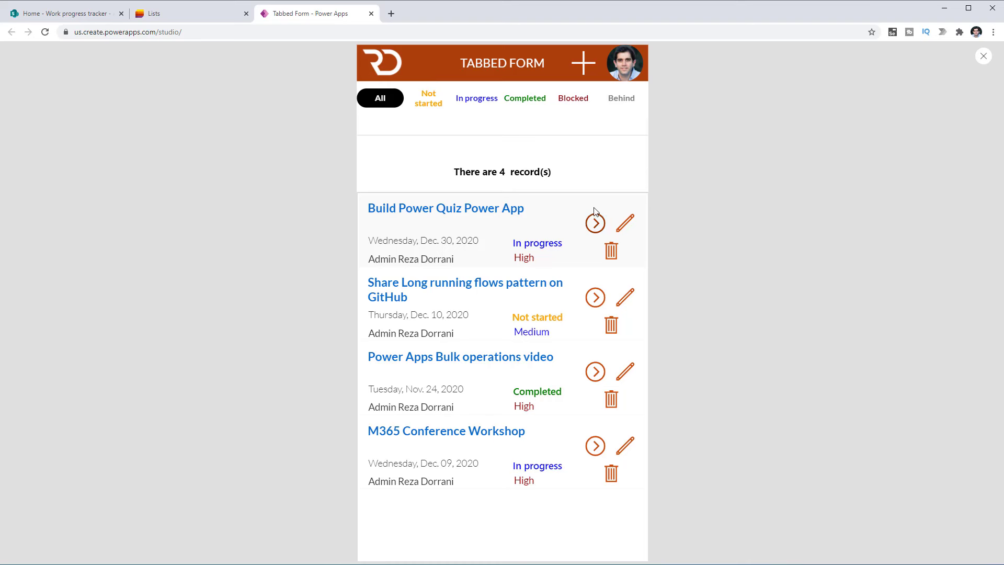
Step: Open the Build Power Quiz Power App item for editing, check its screens through Additional Info and go back
{"action": "left_click", "coordinate": [623, 219]}
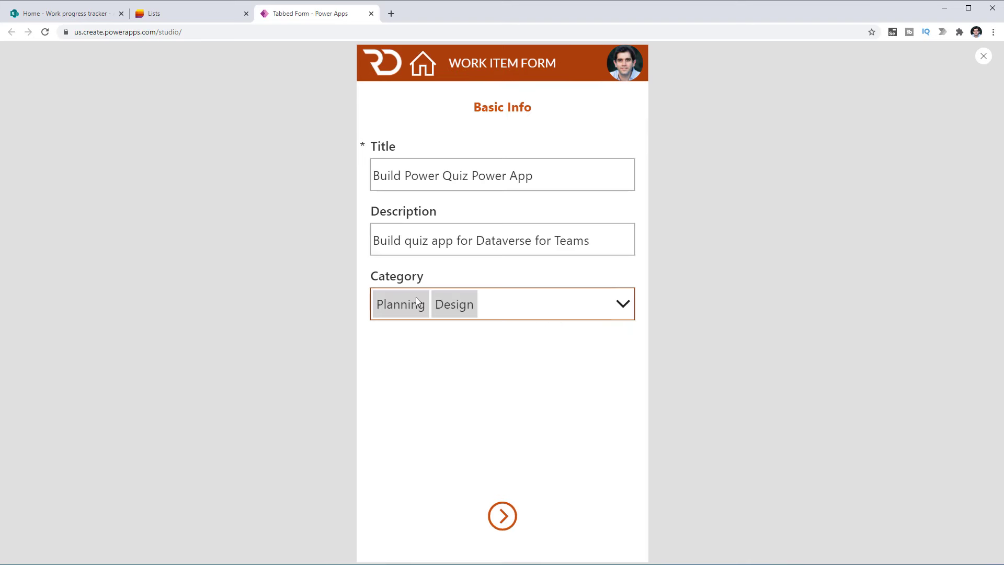
{"action": "left_click", "coordinate": [502, 516]}
{"action": "left_click", "coordinate": [521, 523]}
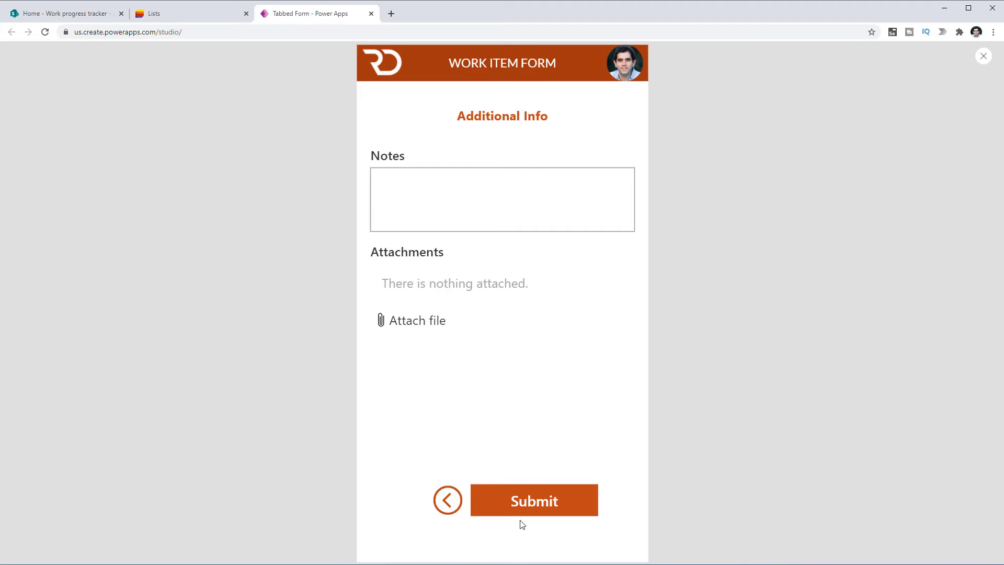
{"action": "left_click", "coordinate": [453, 505]}
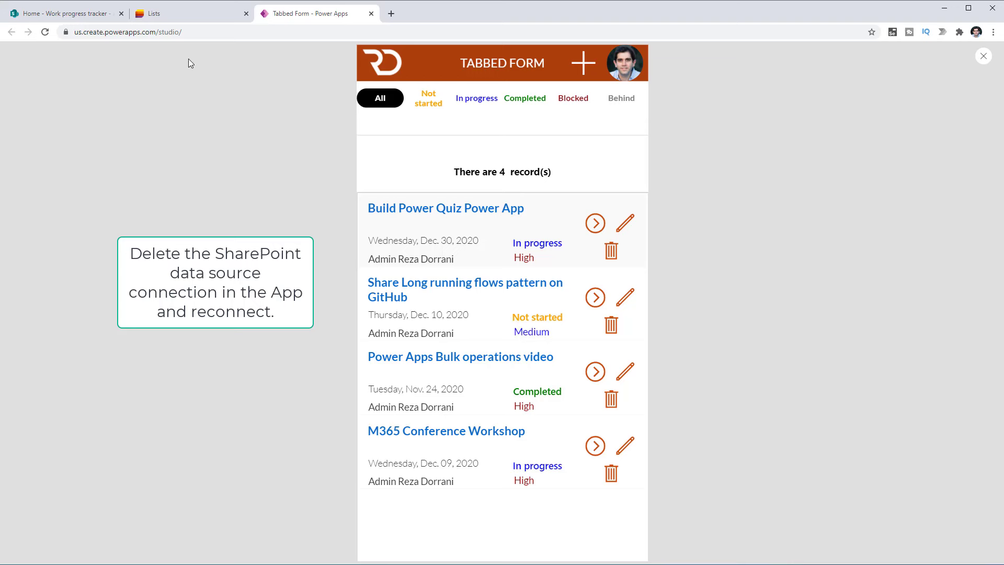
Step: Switch to Microsoft Lists to view the templates for a new list, and return to the Work progress tracker list in SharePoint
{"action": "left_click", "coordinate": [170, 16]}
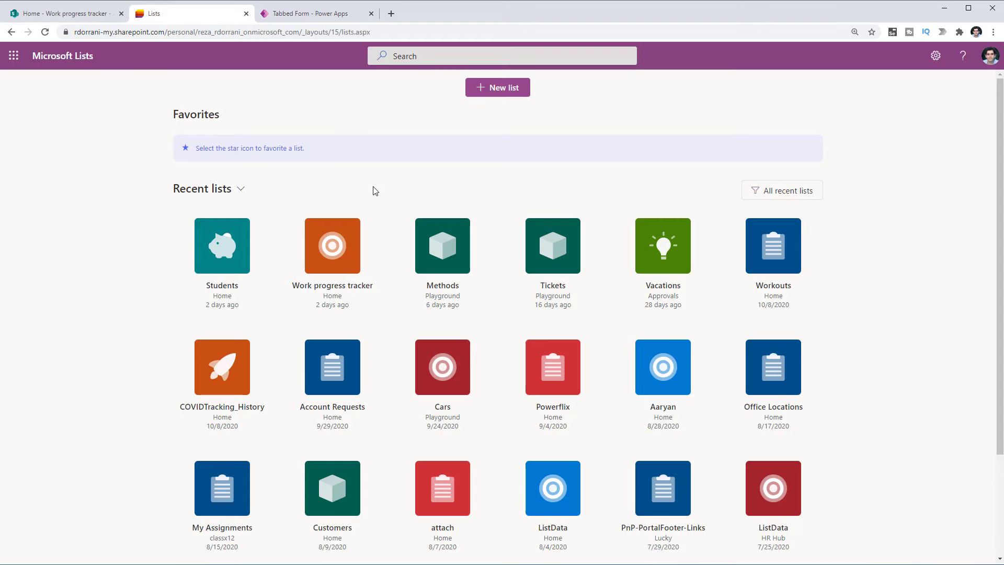
{"action": "left_click", "coordinate": [492, 93]}
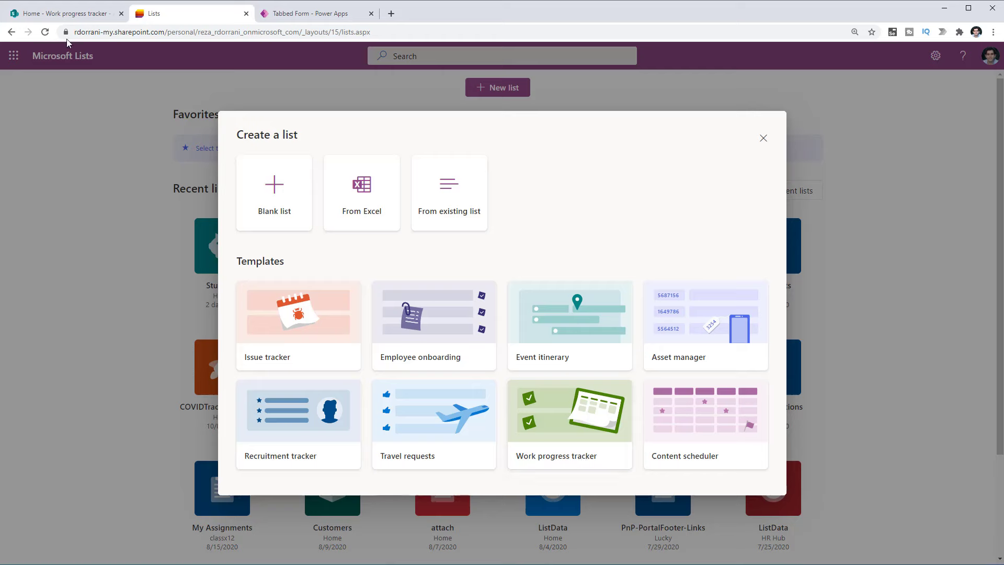
{"action": "left_click", "coordinate": [61, 14]}
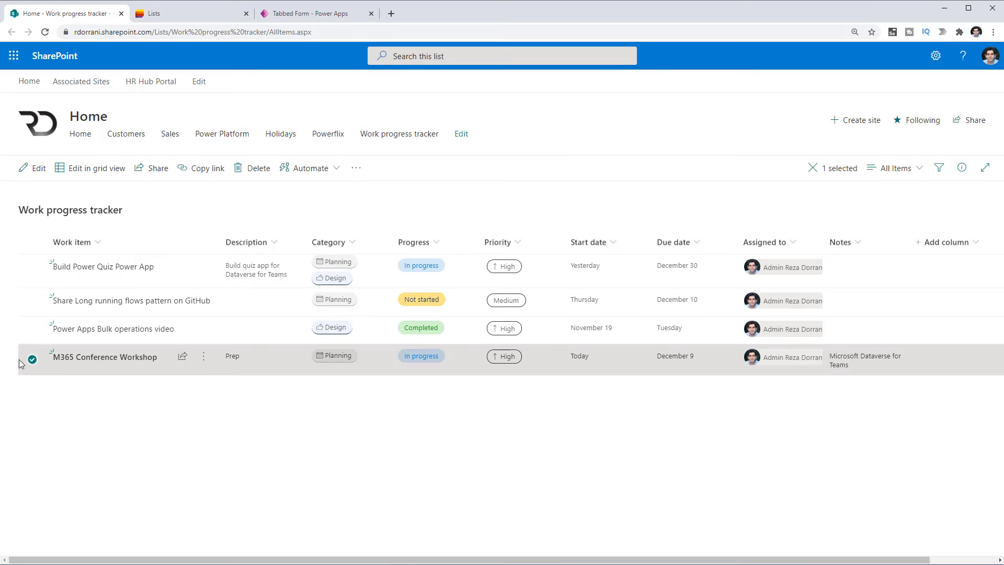
Step: Deselect the M365 Conference Workshop item and open the Assigned to column's settings for editing
{"action": "left_click", "coordinate": [42, 362]}
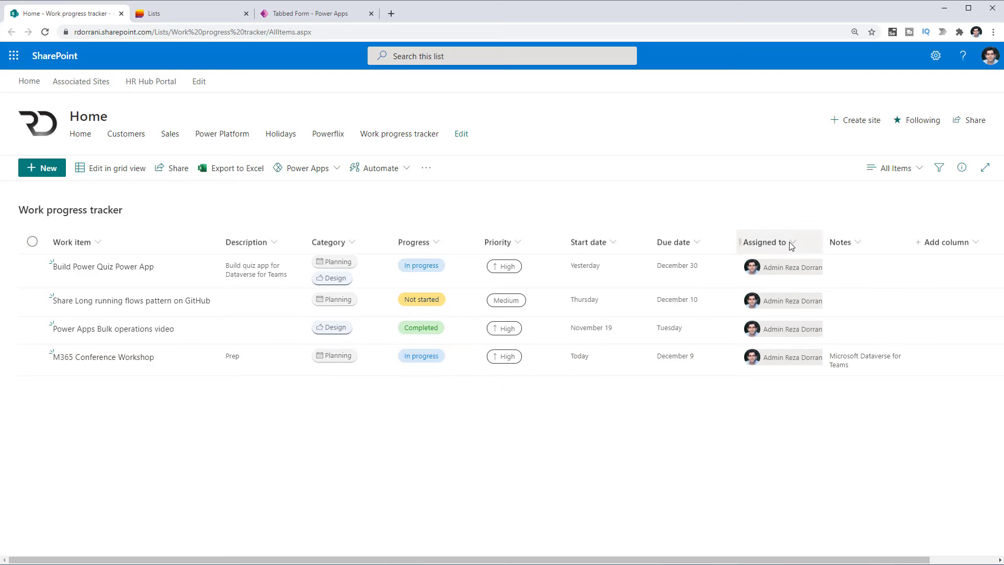
{"action": "left_click", "coordinate": [792, 249]}
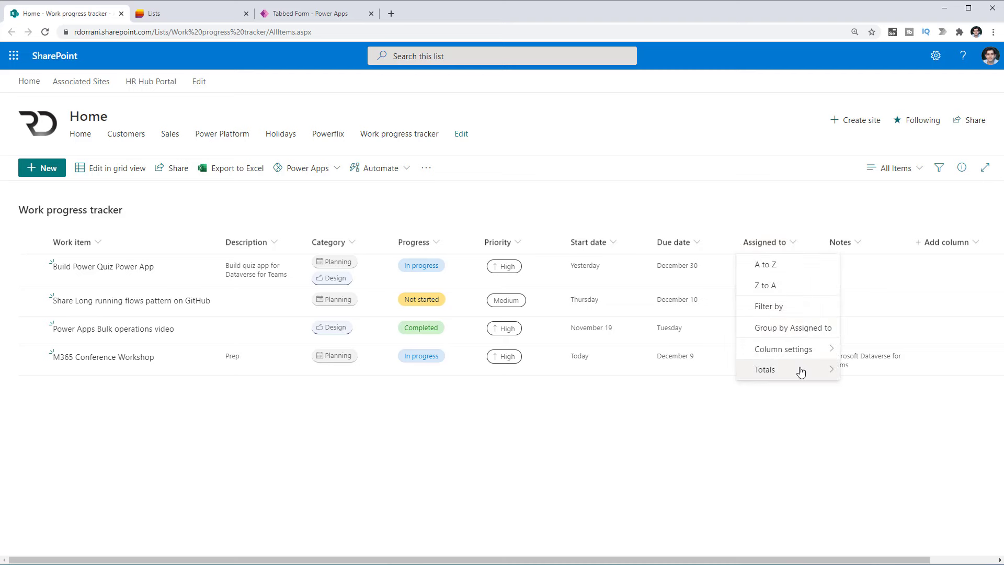
{"action": "mouse_move", "coordinate": [800, 348]}
{"action": "left_click", "coordinate": [856, 345]}
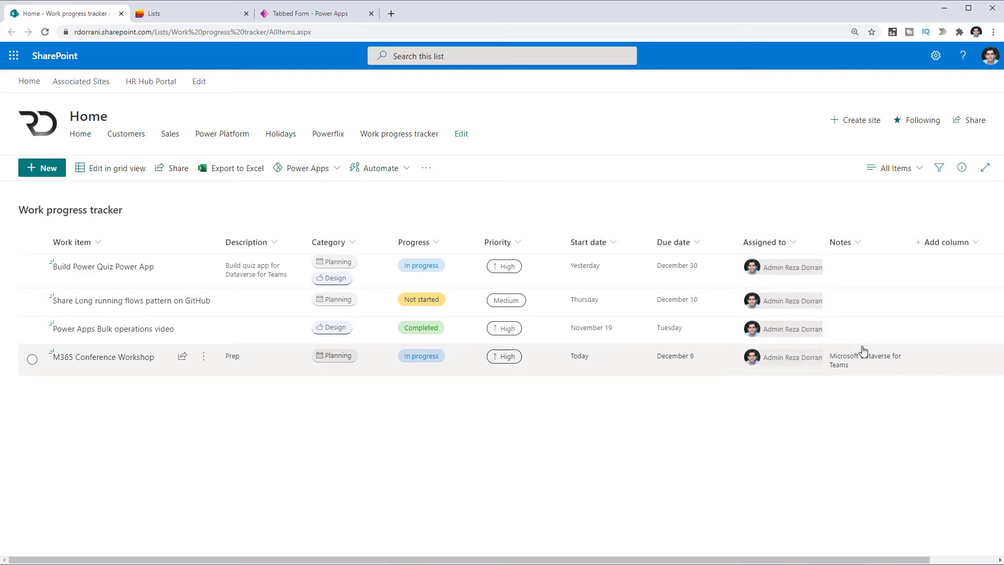
{"action": "left_click", "coordinate": [872, 272]}
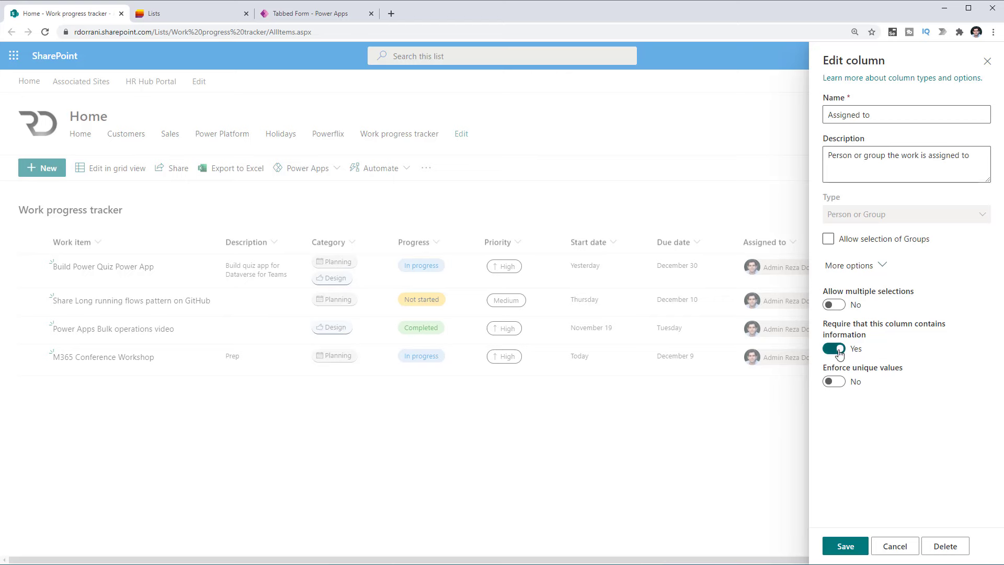